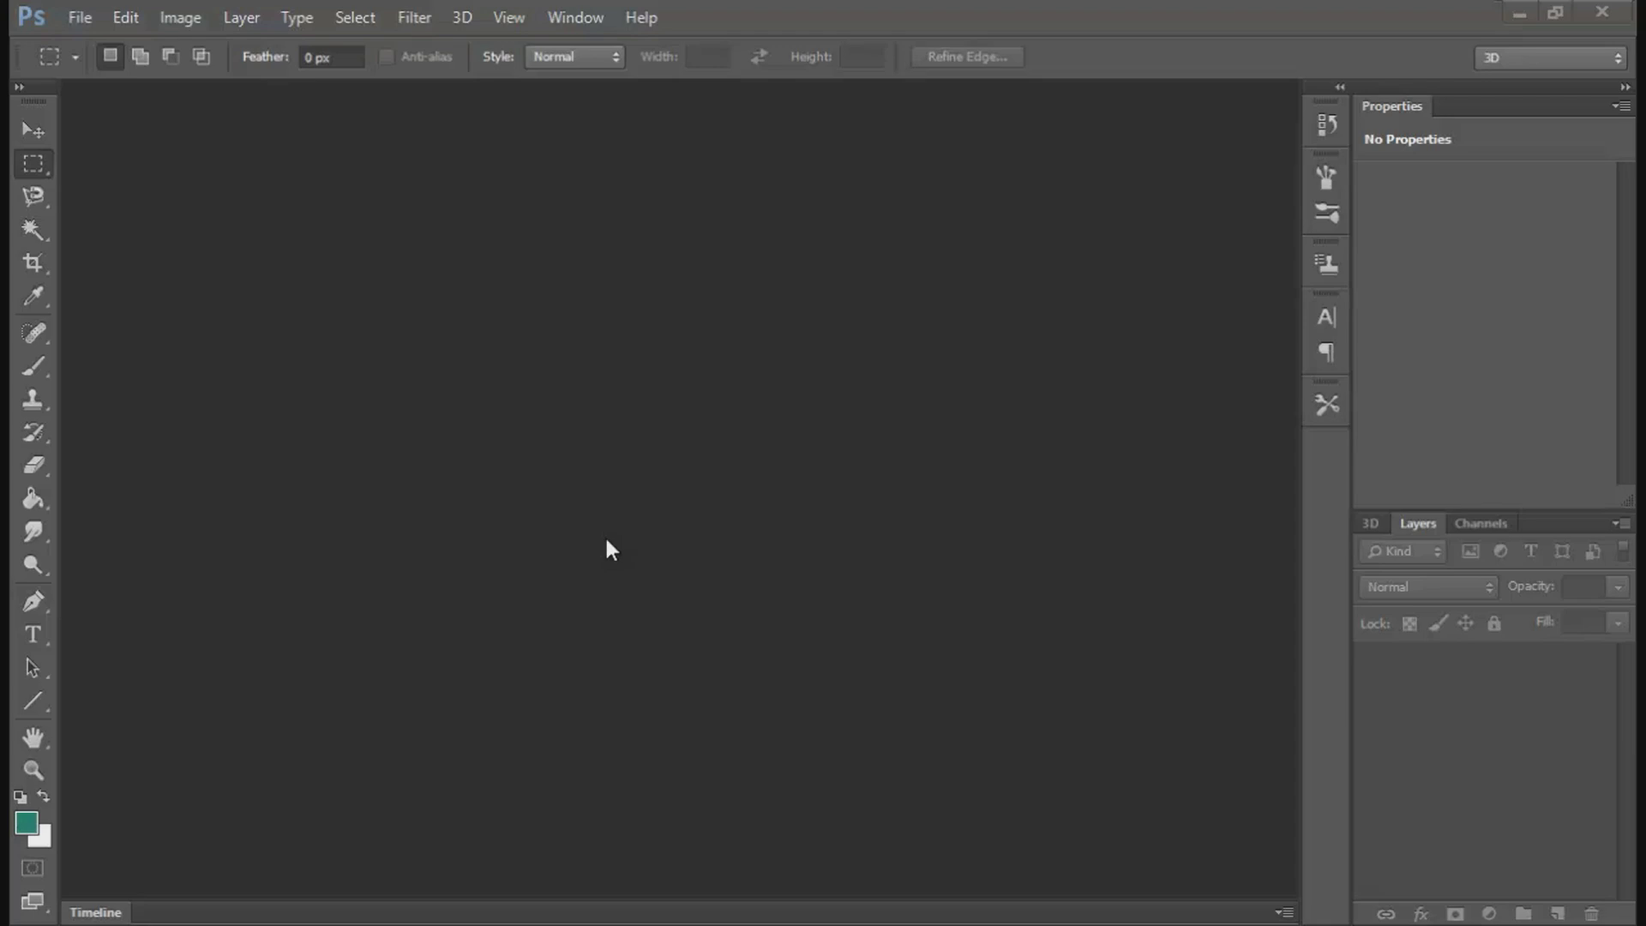
# Step: Create a new blank 1280×720 px document from the thumbnail preset
pyautogui.click(77, 18)
pyautogui.click(137, 43)
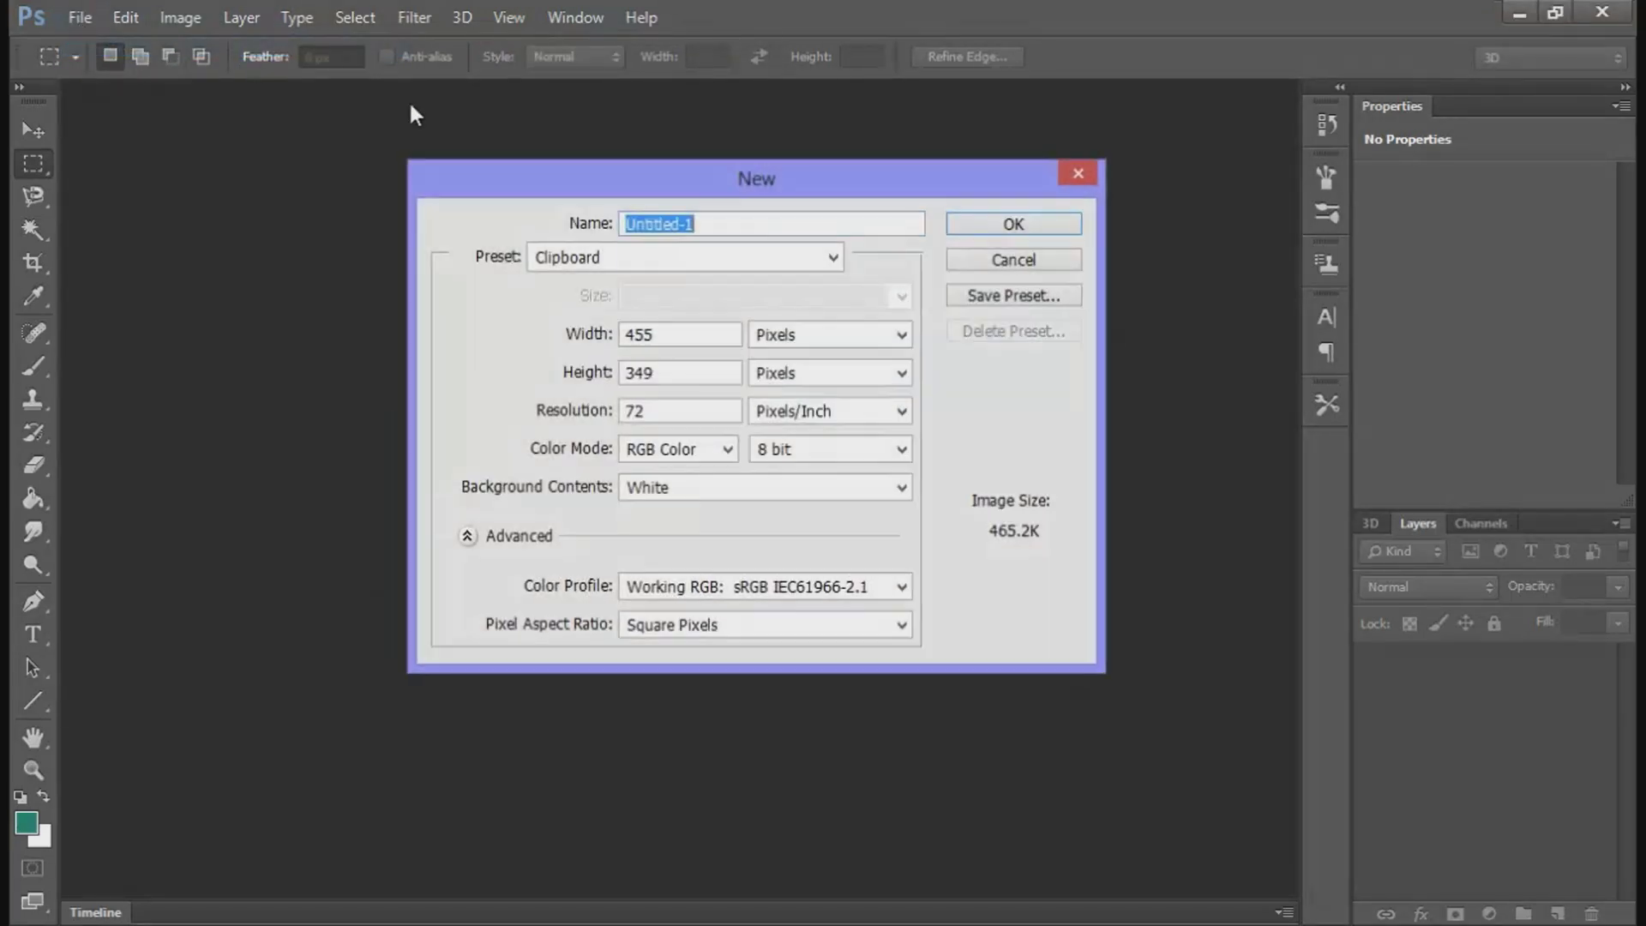
pyautogui.click(736, 255)
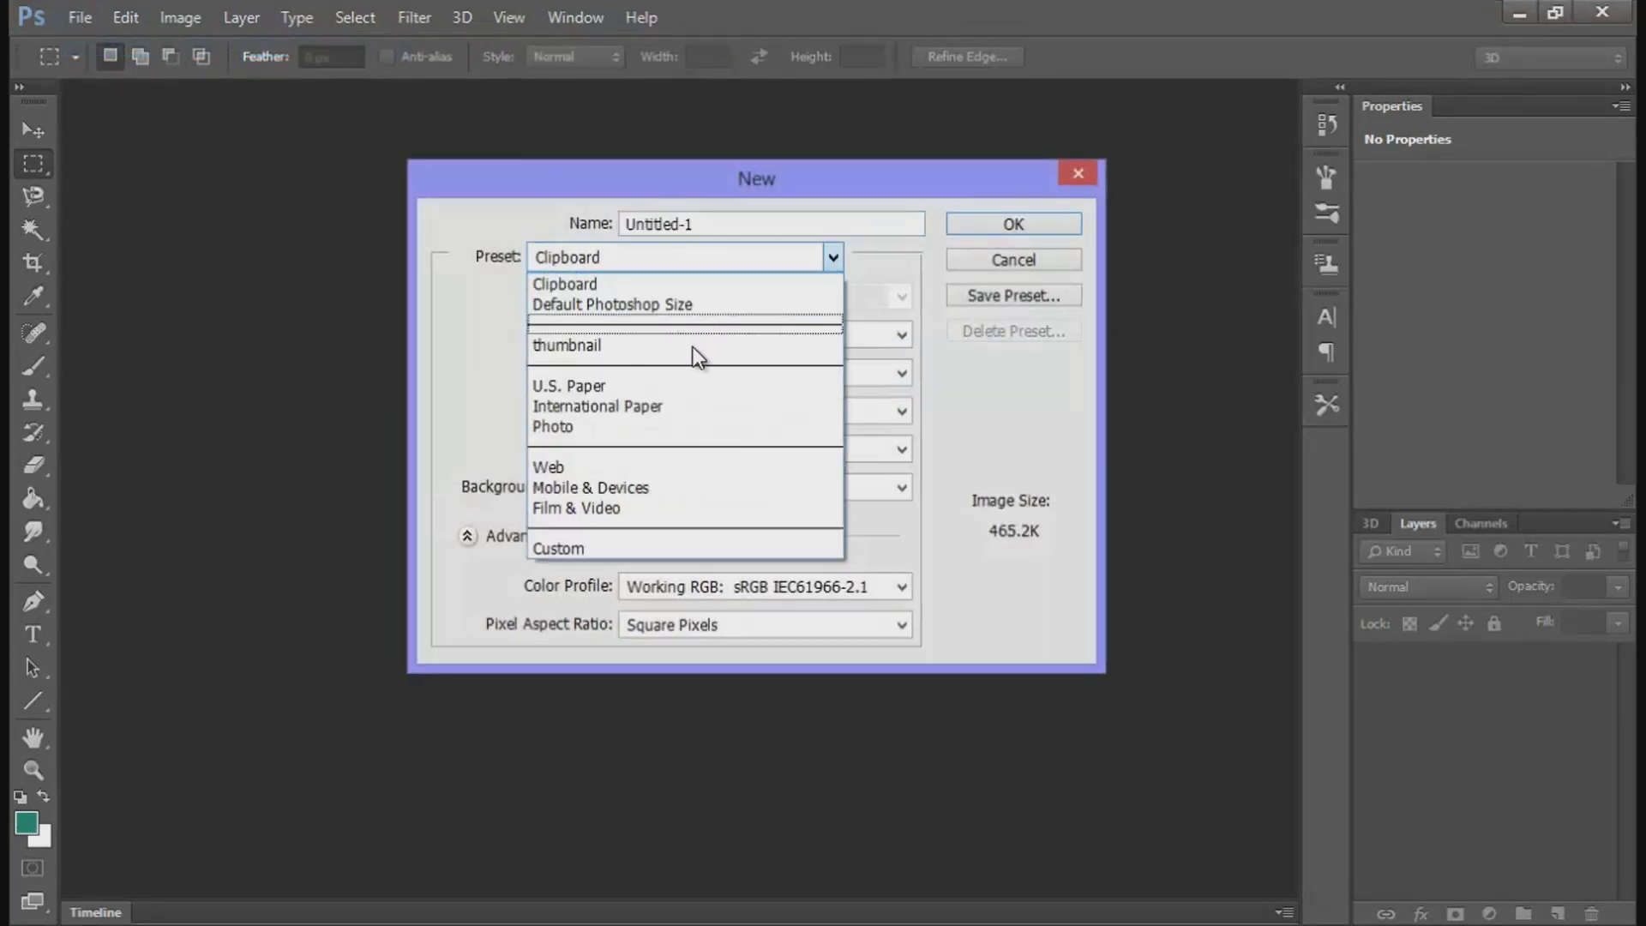
pyautogui.click(563, 346)
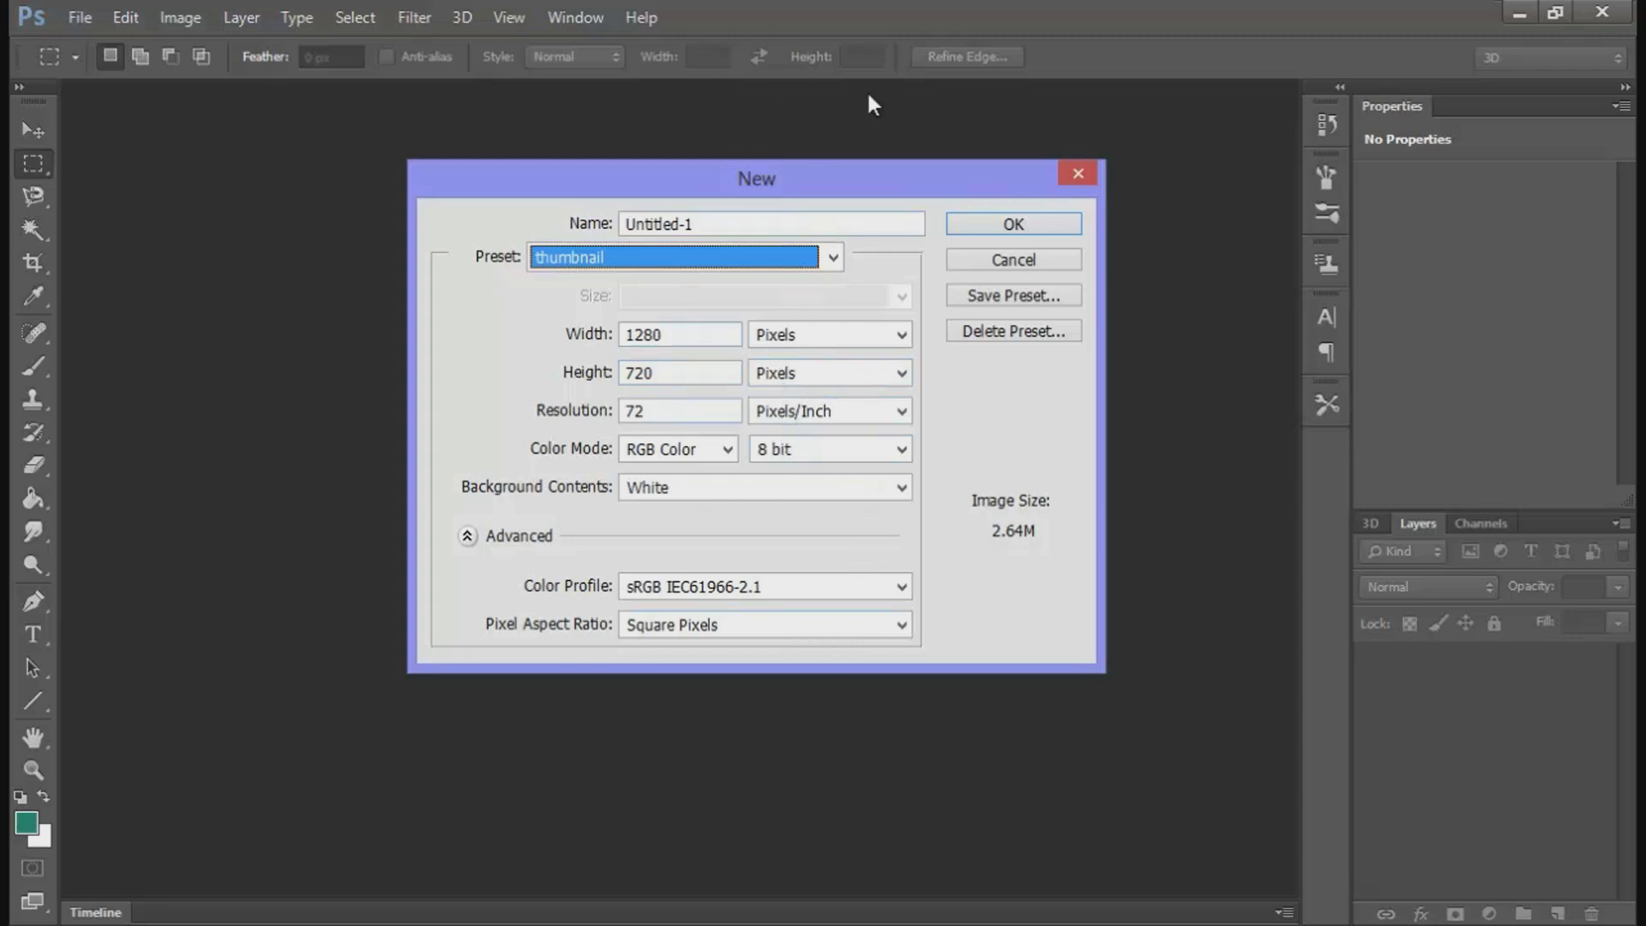
pyautogui.click(985, 228)
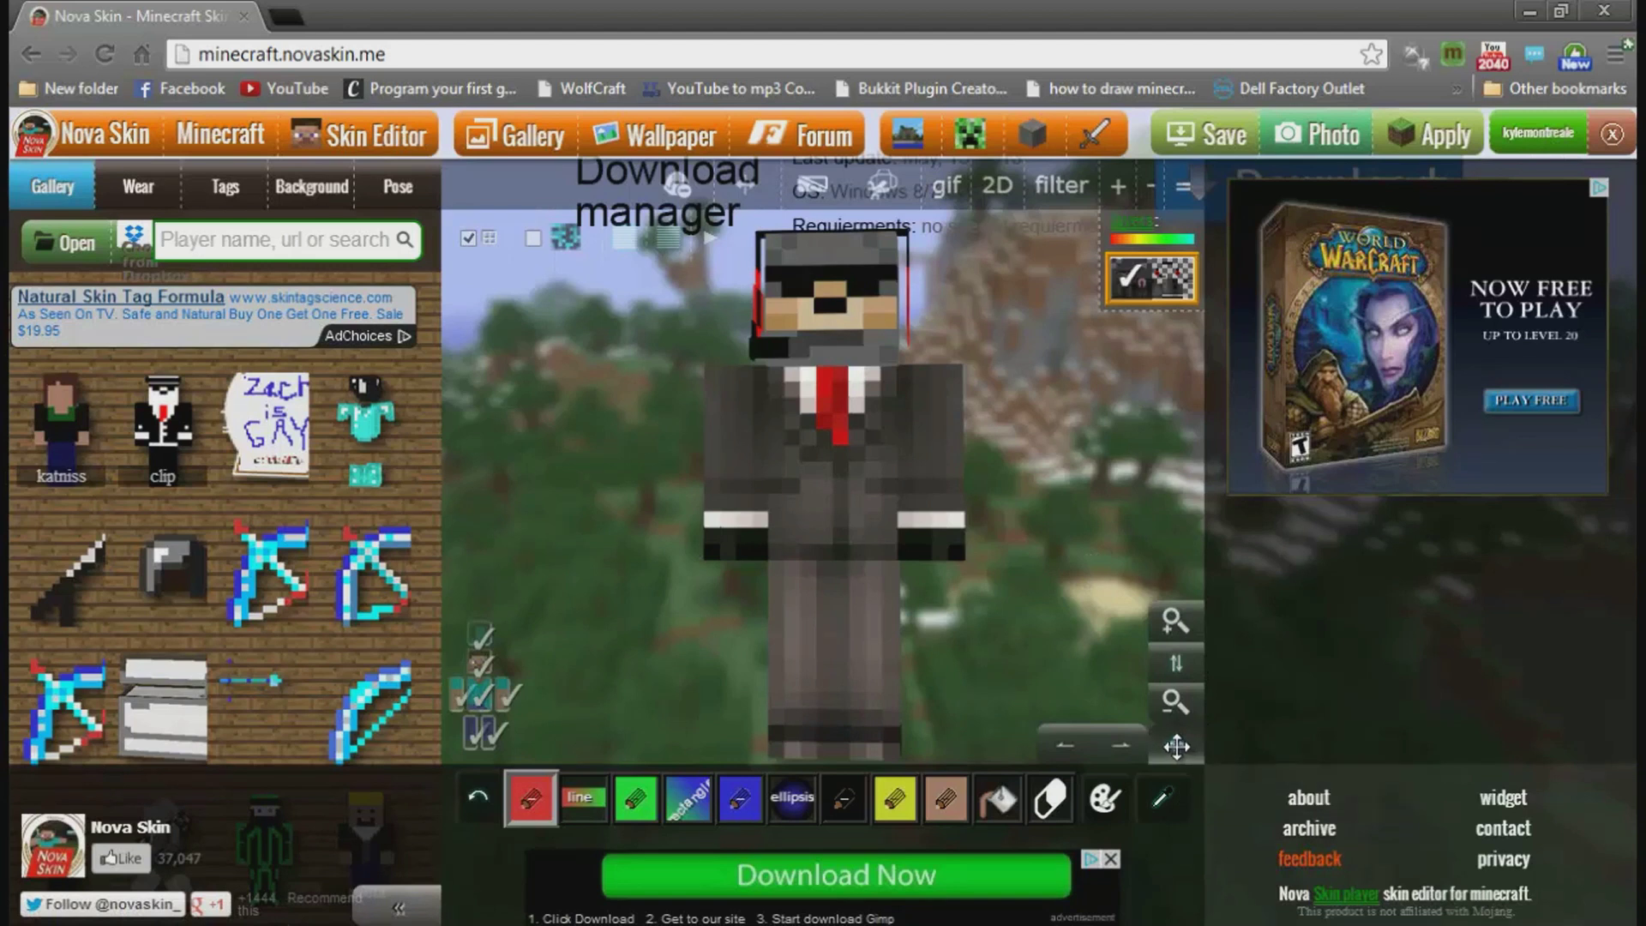
# Step: Zoom out and reposition the character within the Nova Skin preview
pyautogui.moveTo(1176, 746); pyautogui.dragTo(1145, 769)
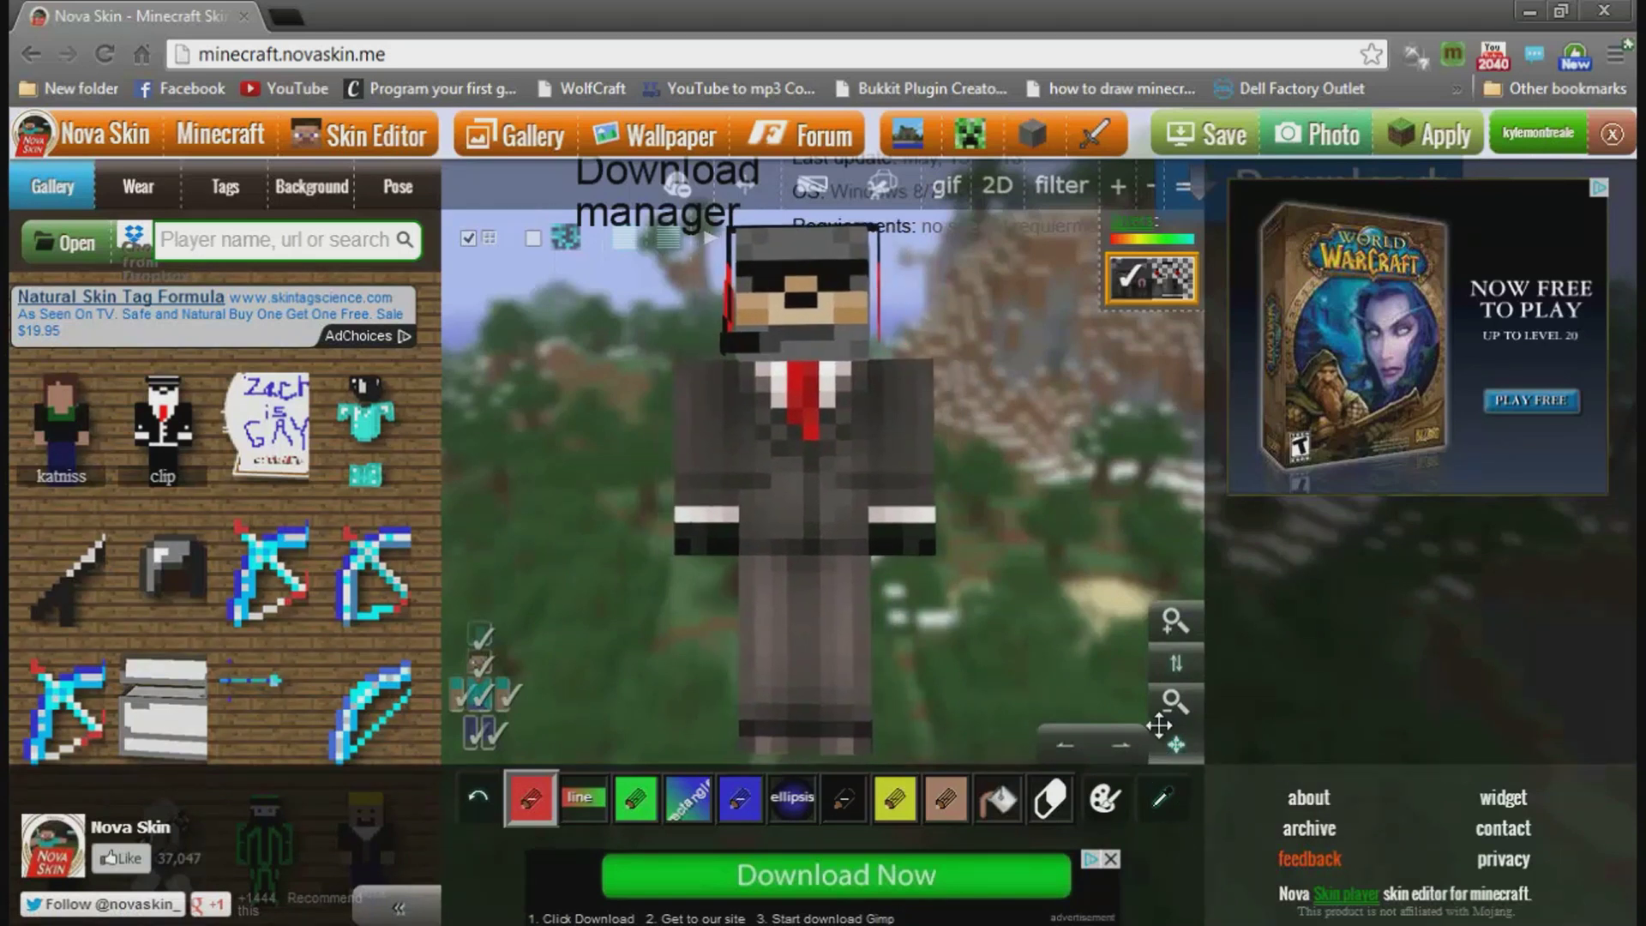
pyautogui.click(1175, 702)
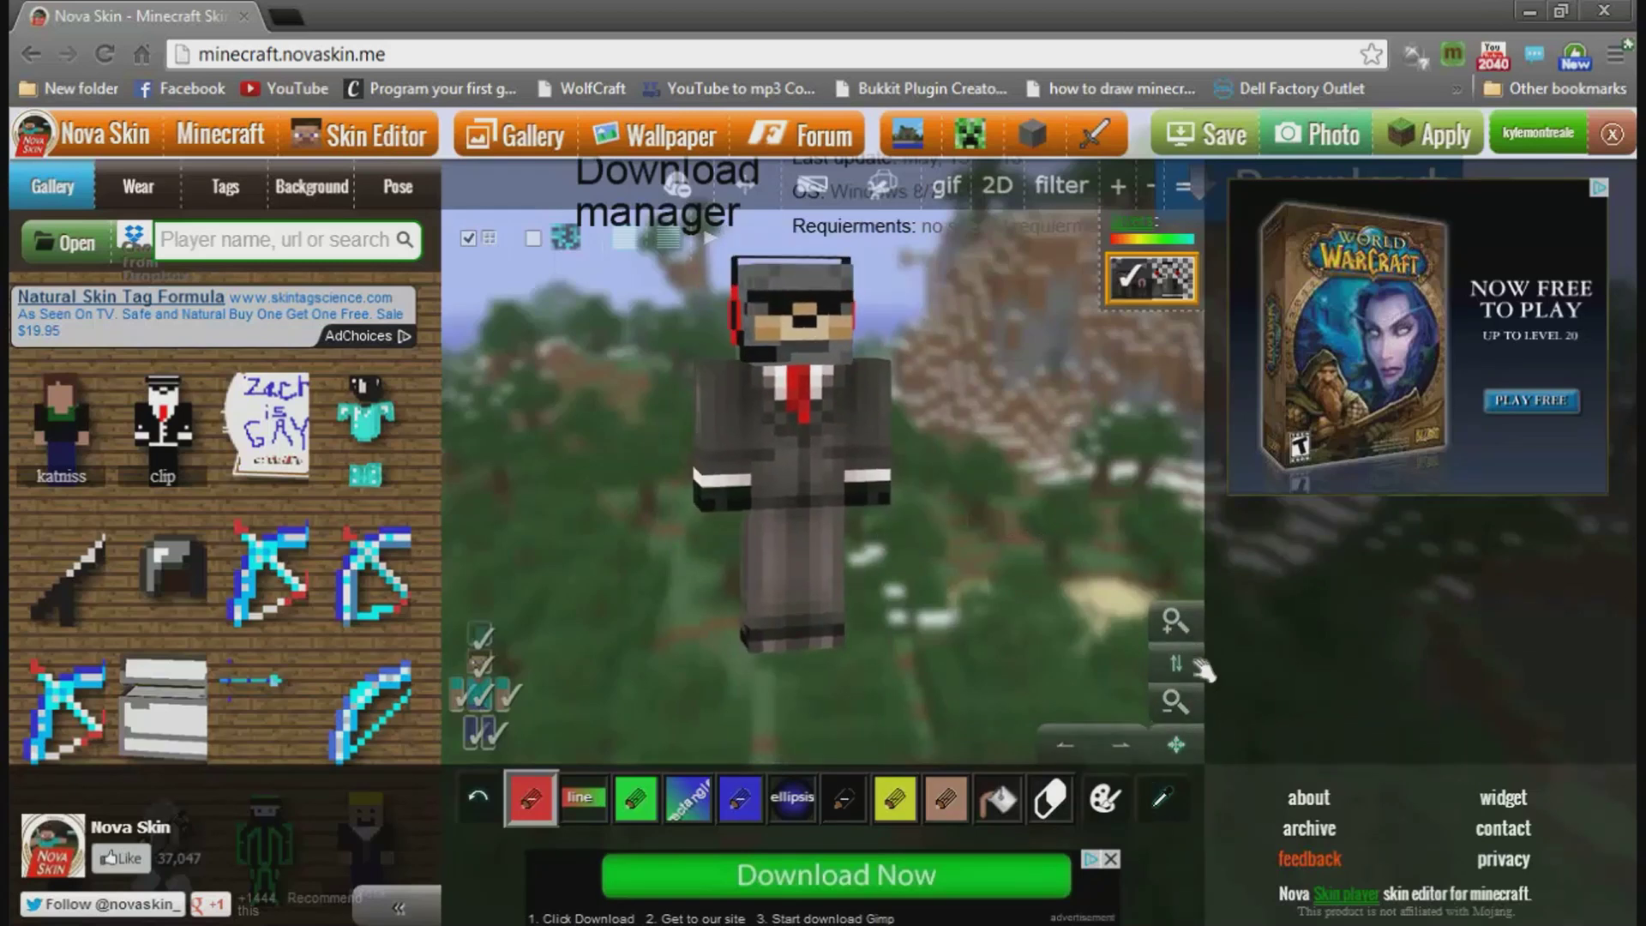
pyautogui.moveTo(1176, 744); pyautogui.dragTo(1200, 763)
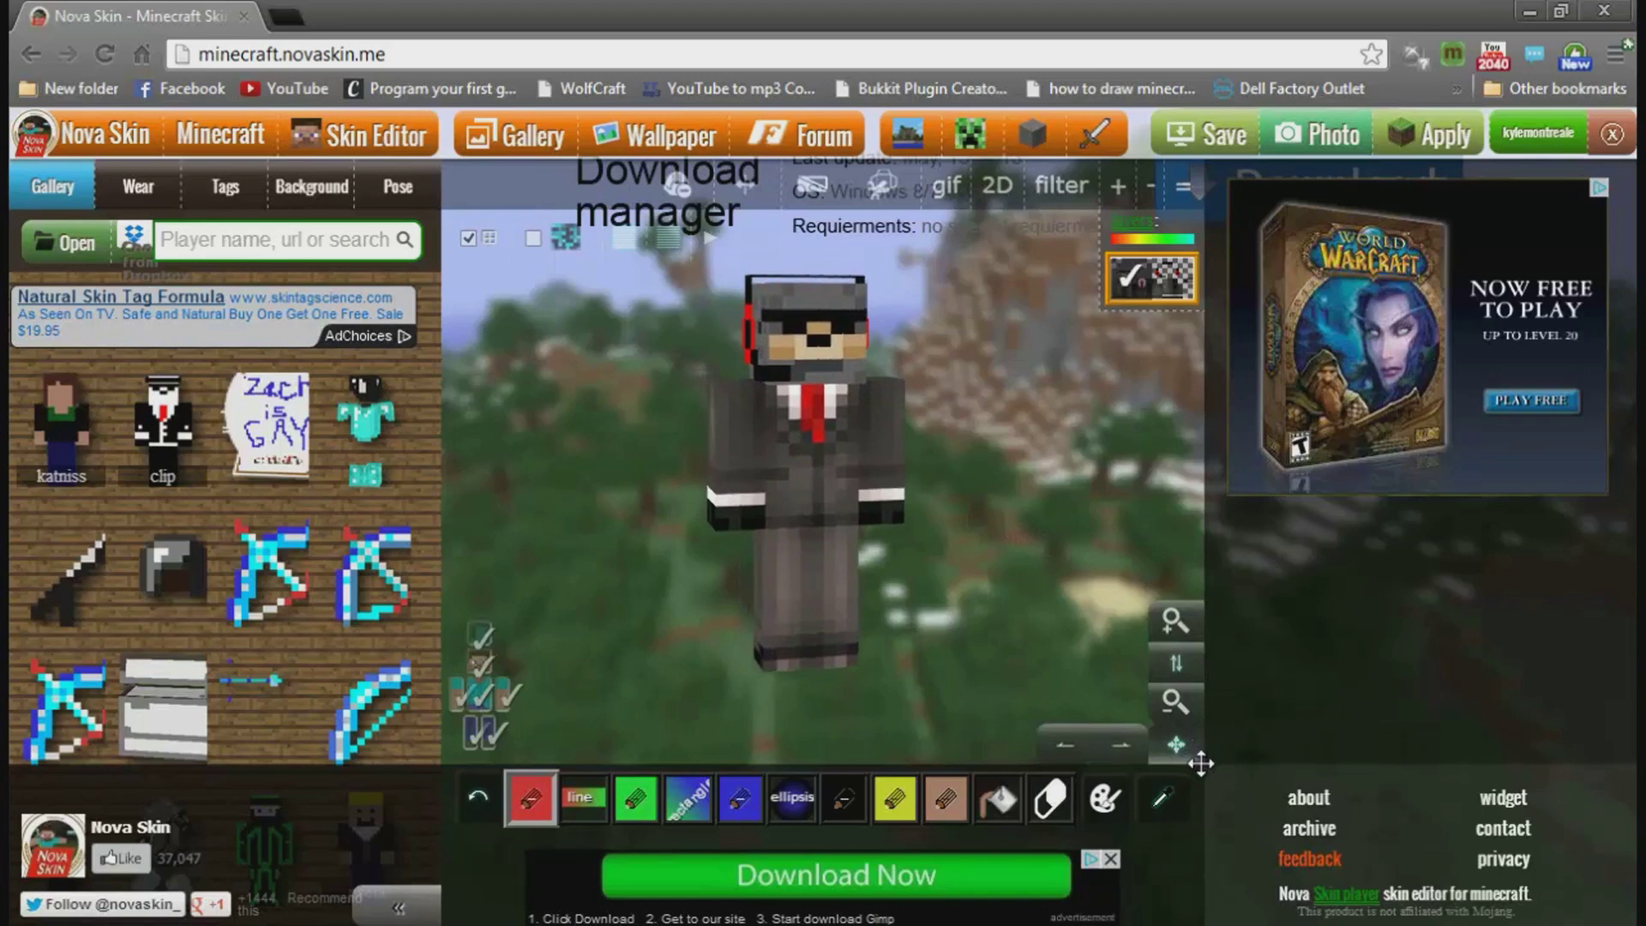
# Step: Load green.jpg as the preview's background image
pyautogui.click(330, 204)
pyautogui.click(83, 227)
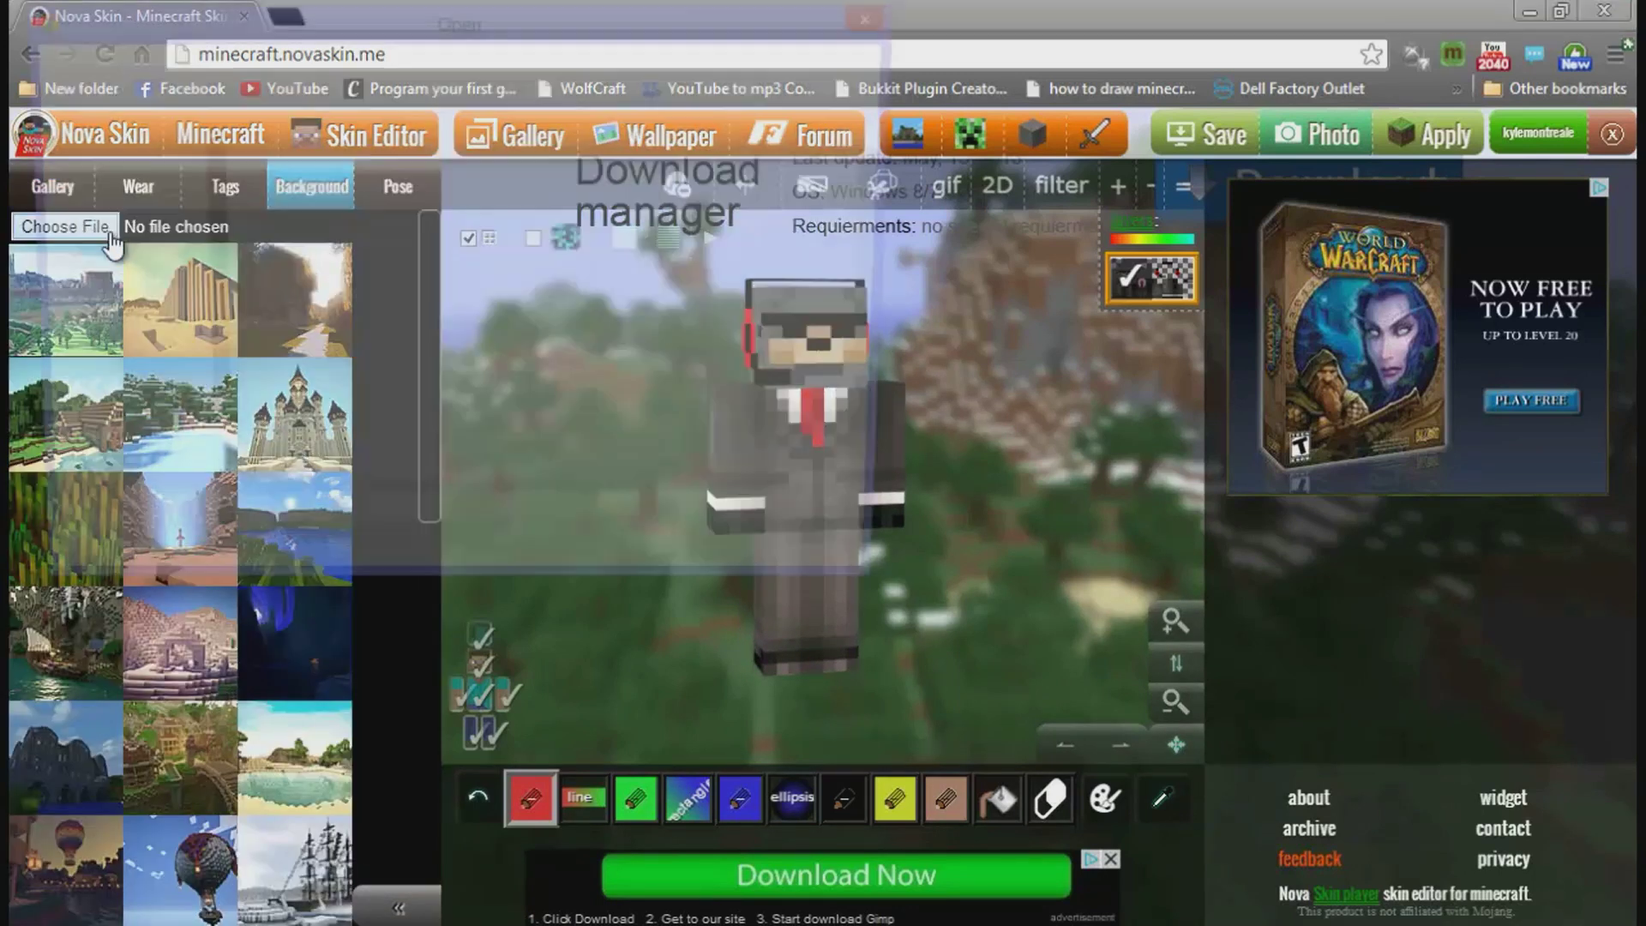
pyautogui.moveTo(889, 177); pyautogui.dragTo(888, 204)
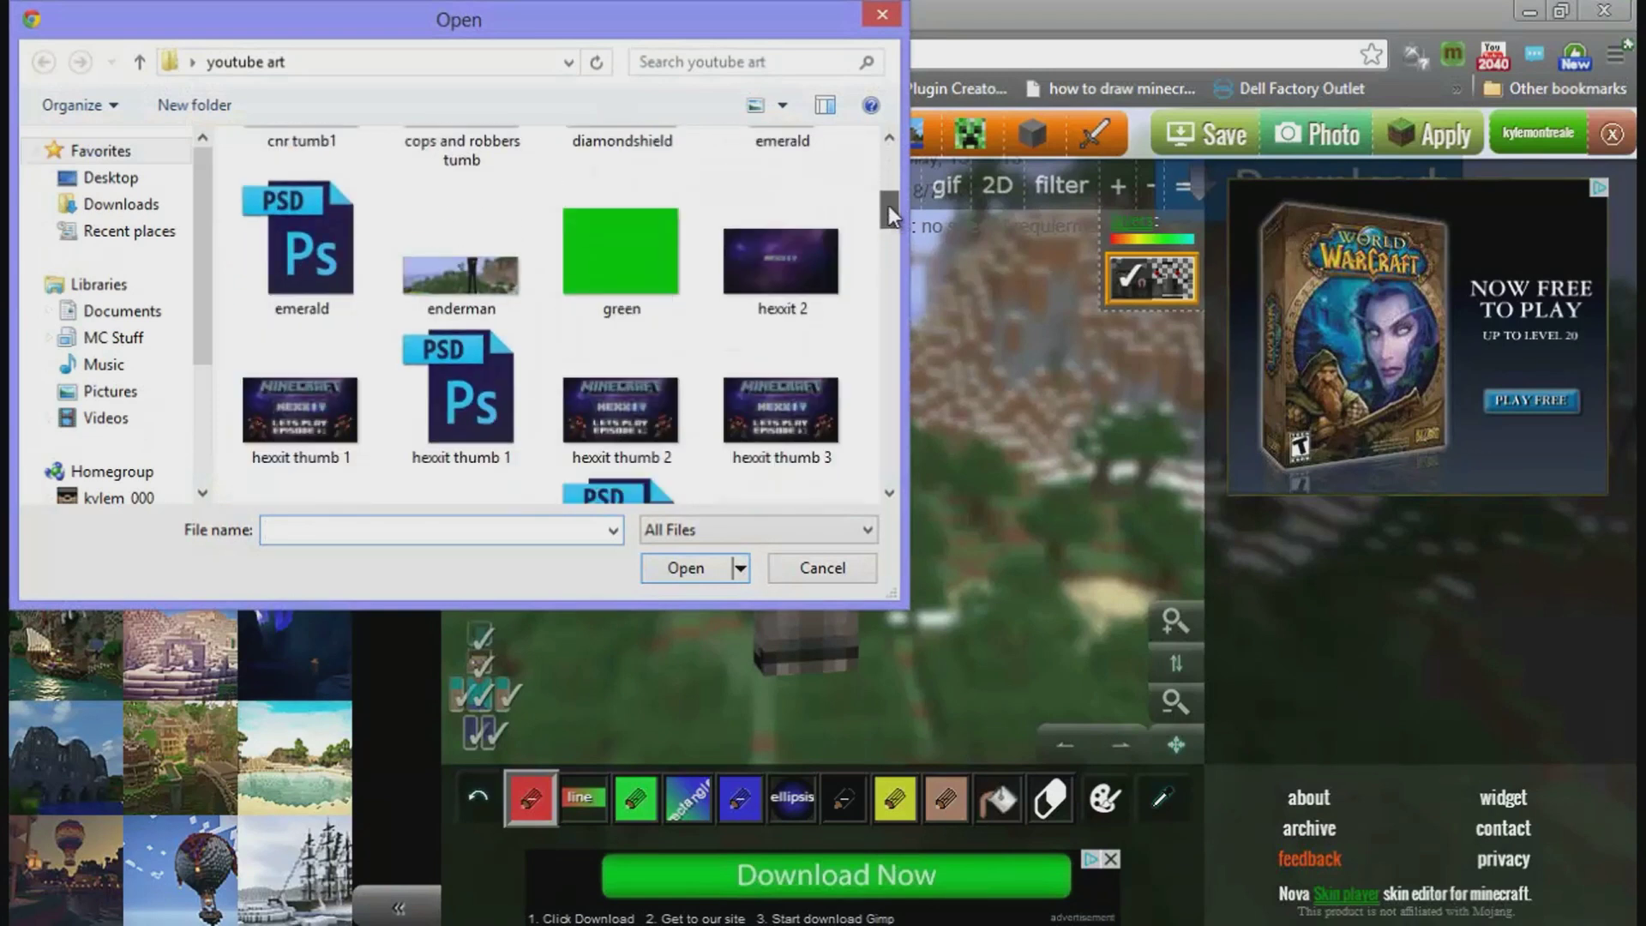
pyautogui.click(644, 251)
pyautogui.click(691, 573)
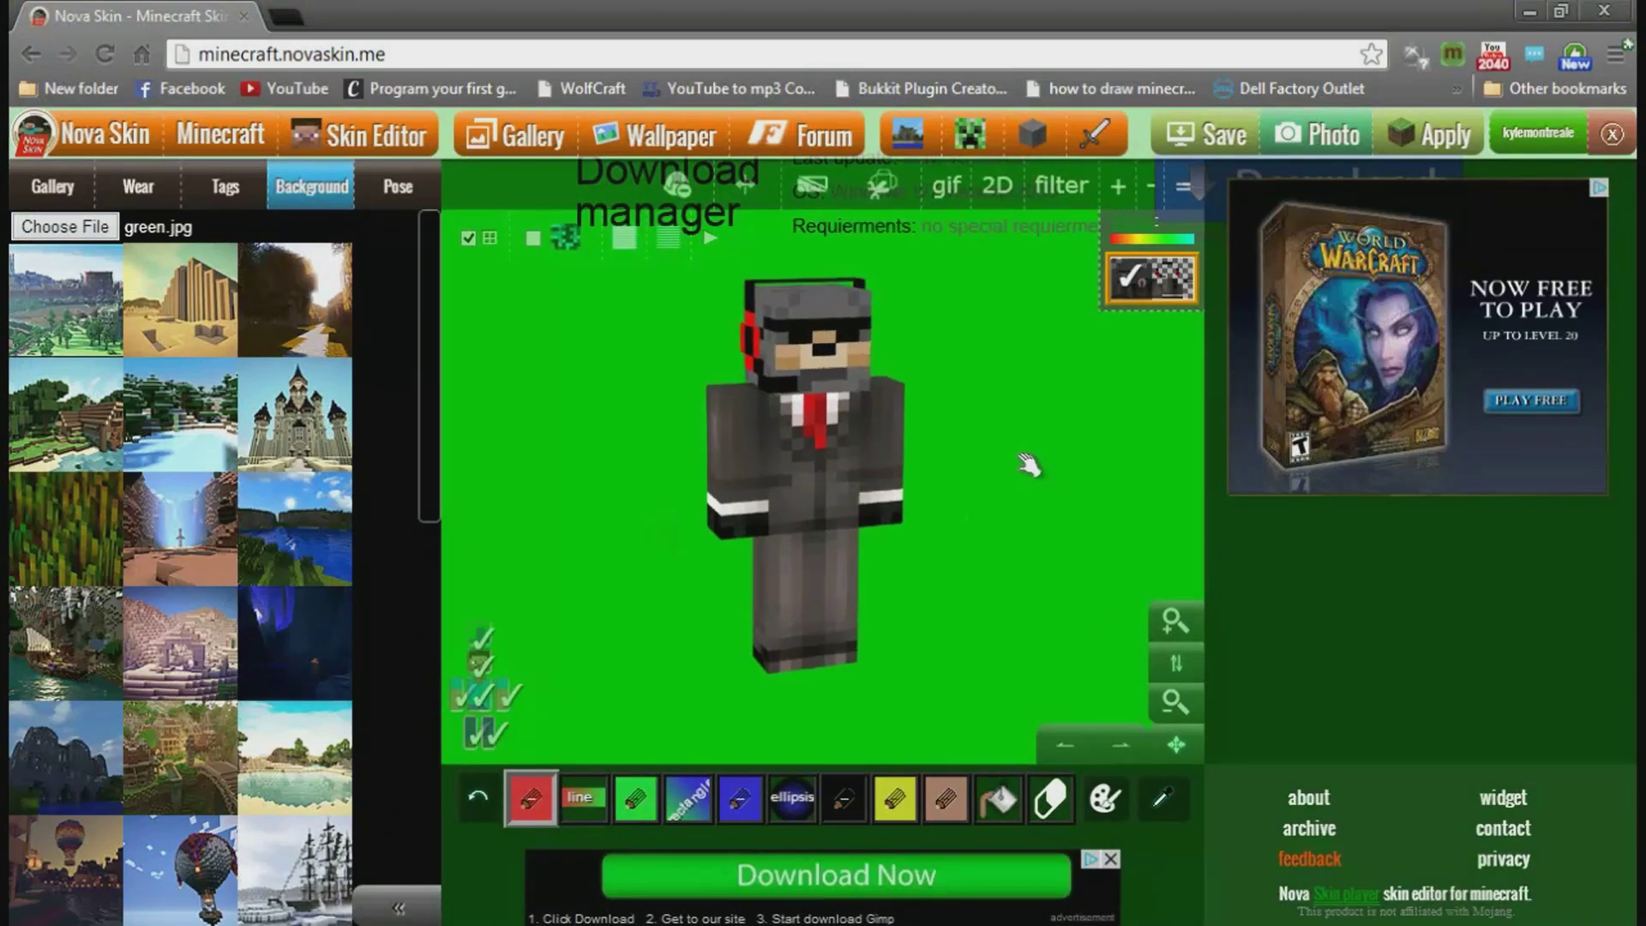
# Step: Try several poses and settle on the arms-out striding pose
pyautogui.click(384, 190)
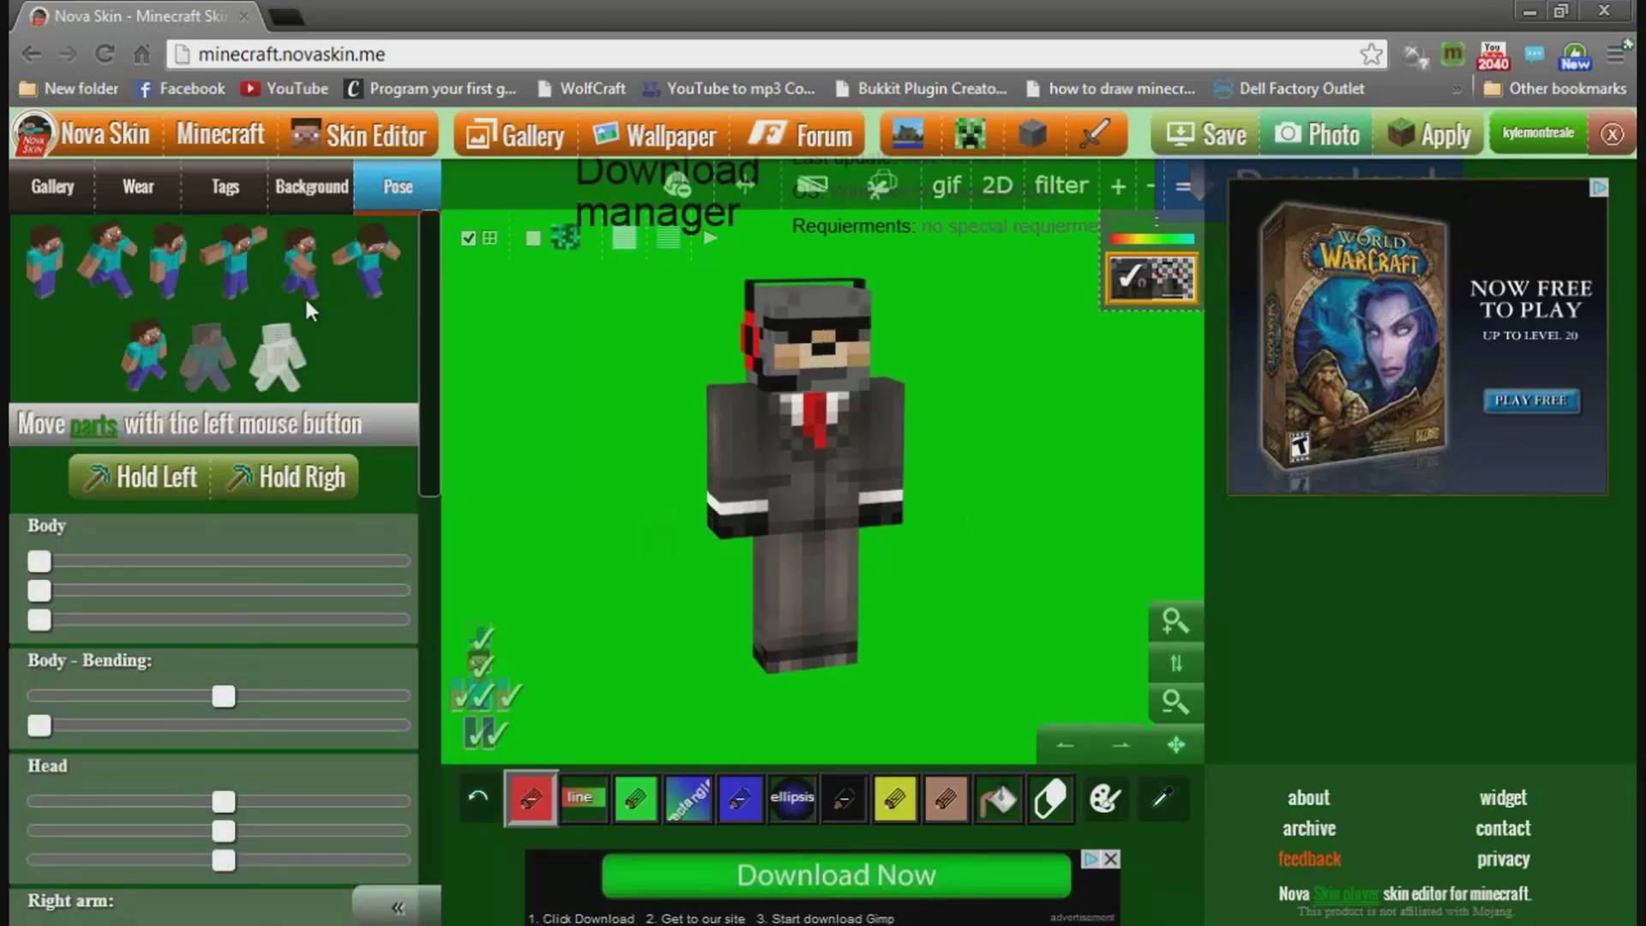
pyautogui.click(300, 272)
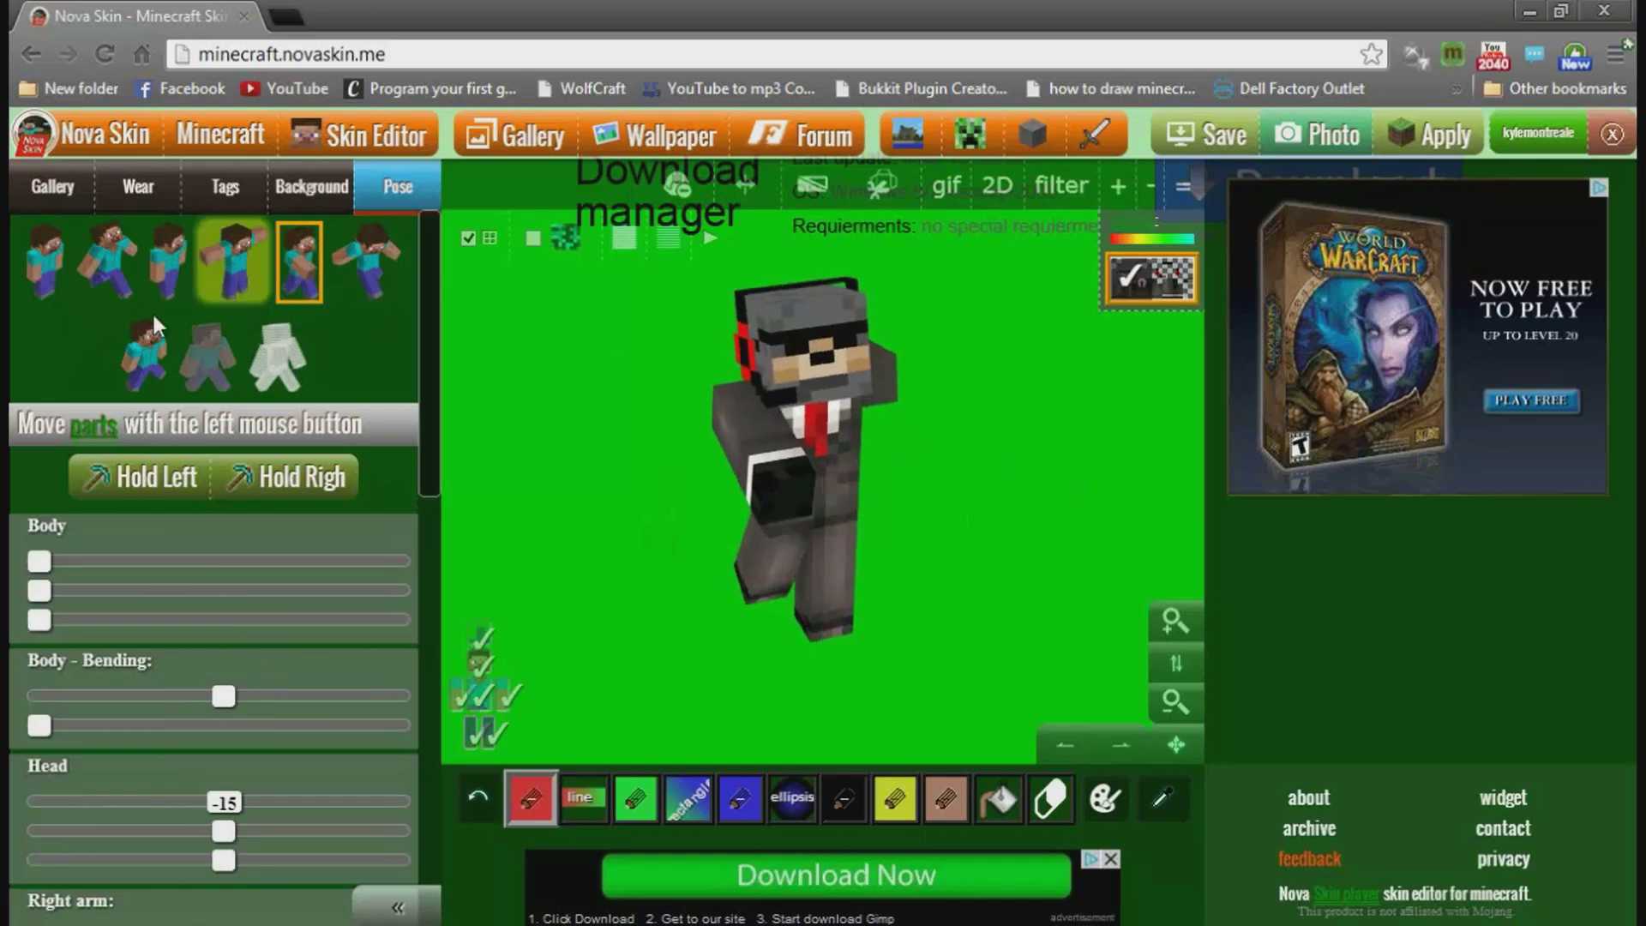
pyautogui.click(102, 280)
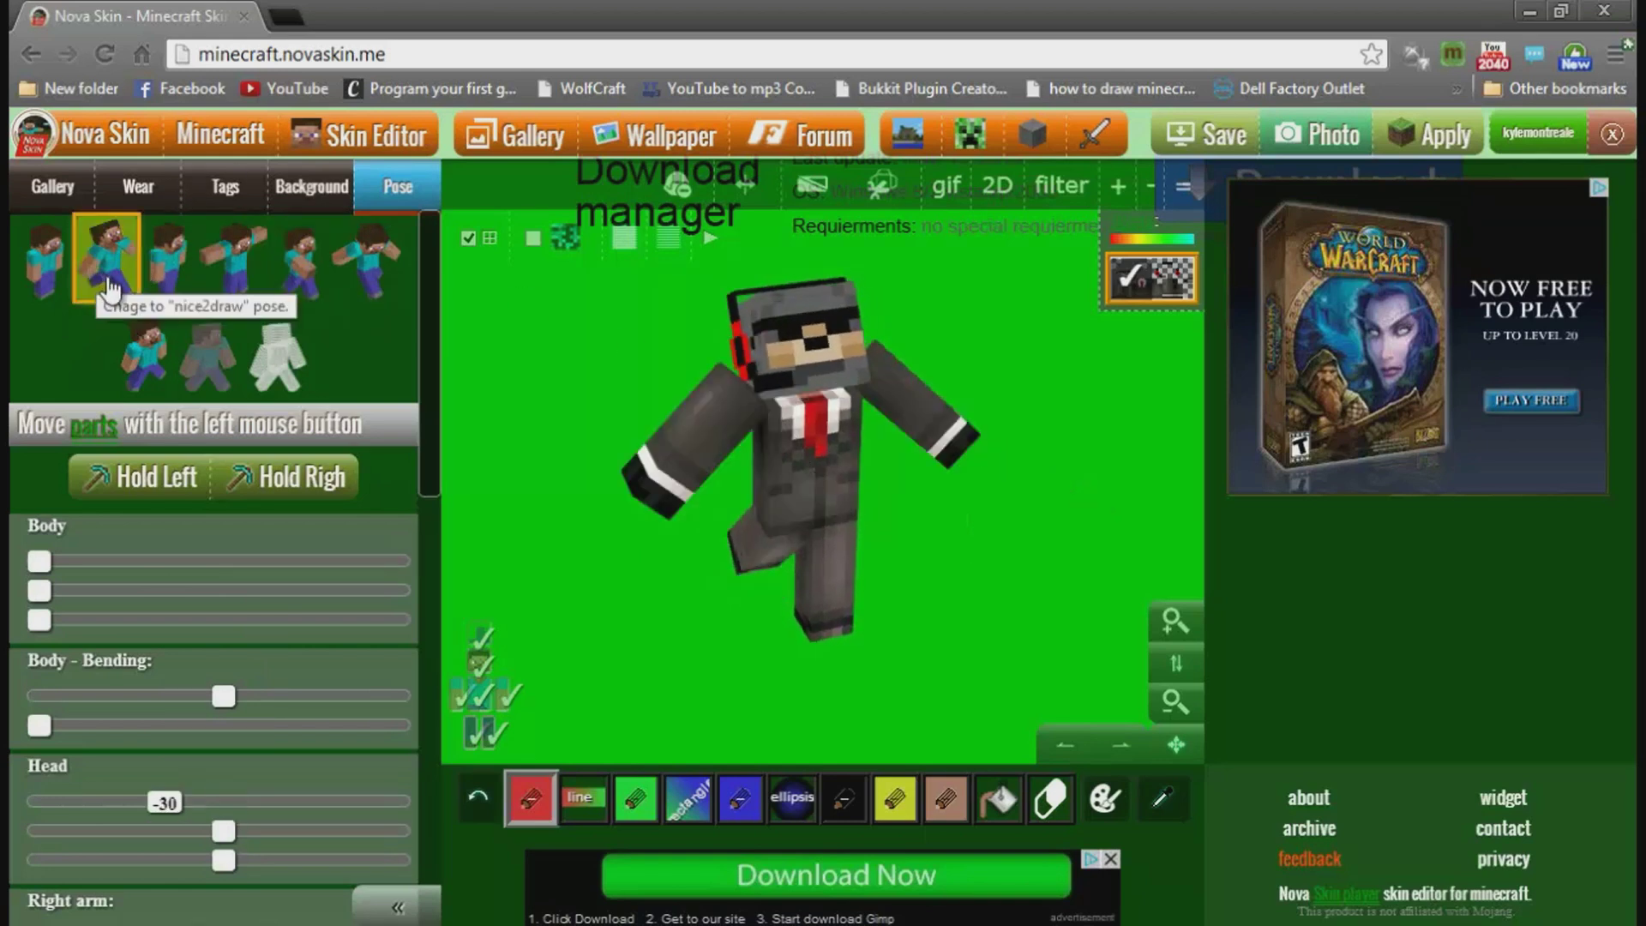
pyautogui.click(364, 262)
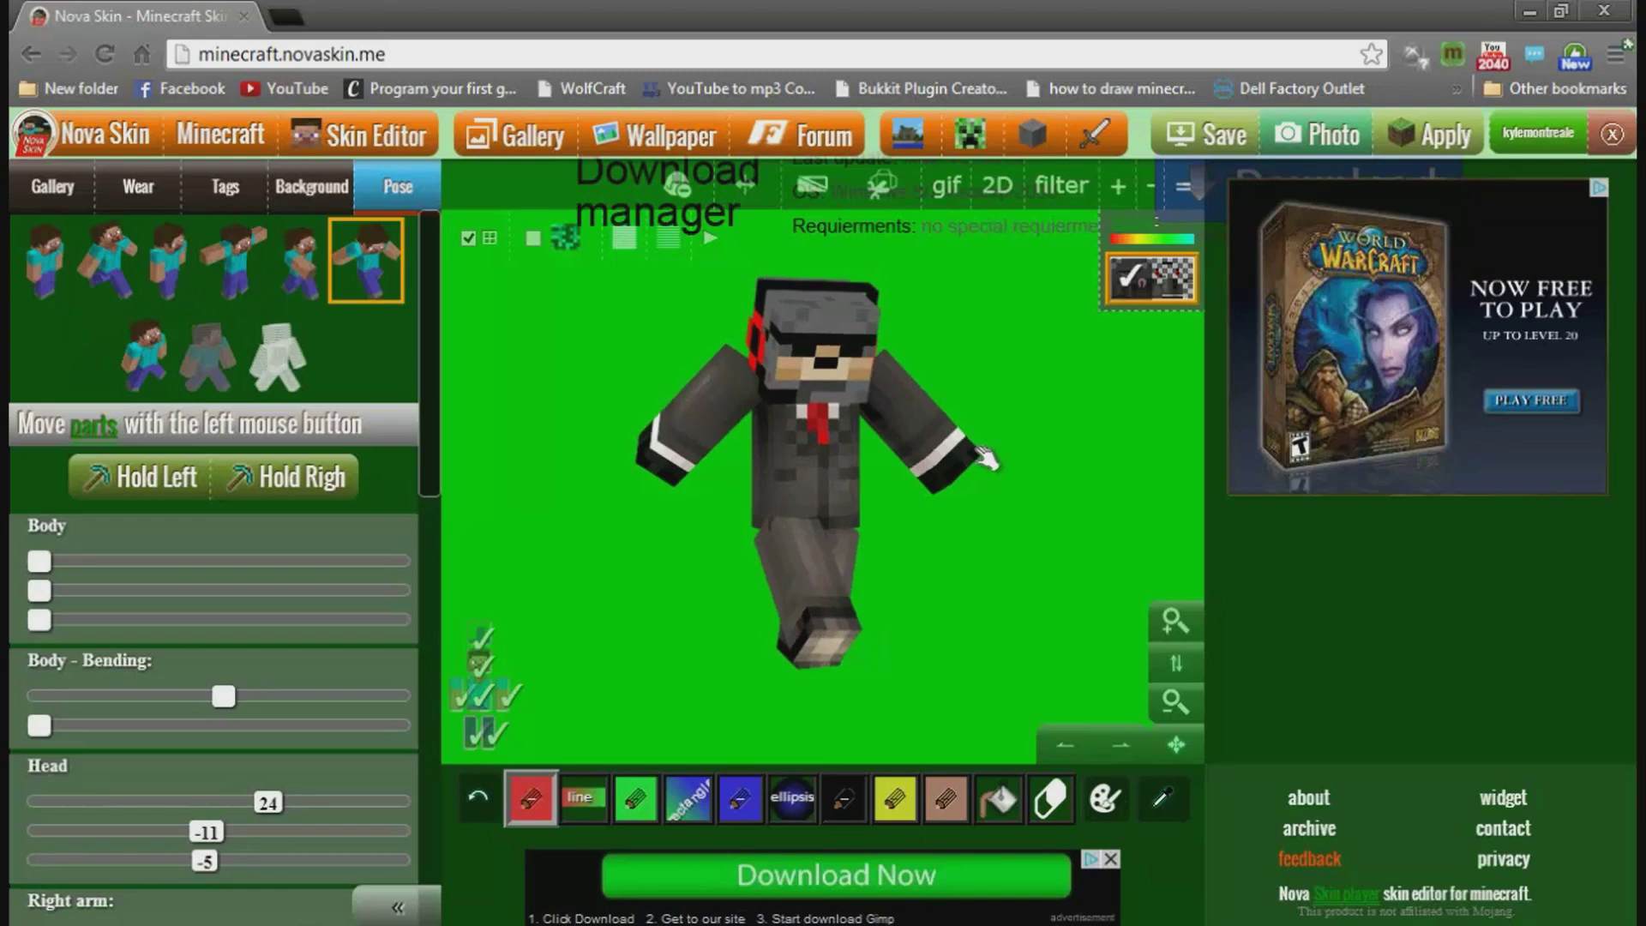
# Step: Give the character a diamond sword and a second sword, then reapply the striding pose
pyautogui.click(120, 481)
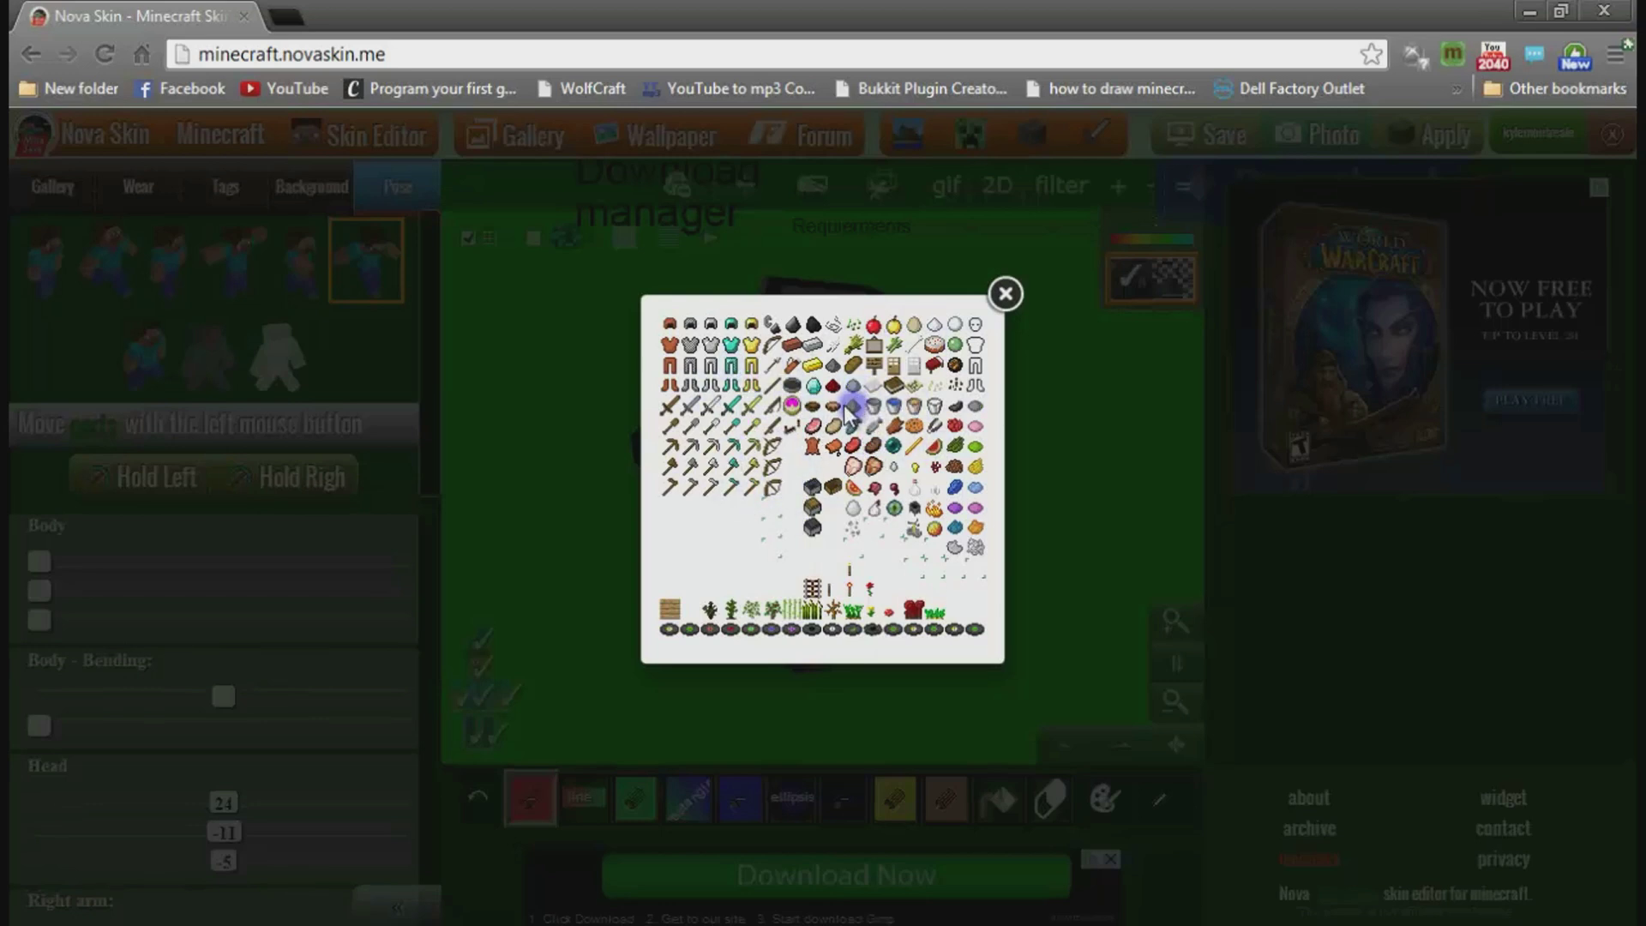
pyautogui.click(731, 420)
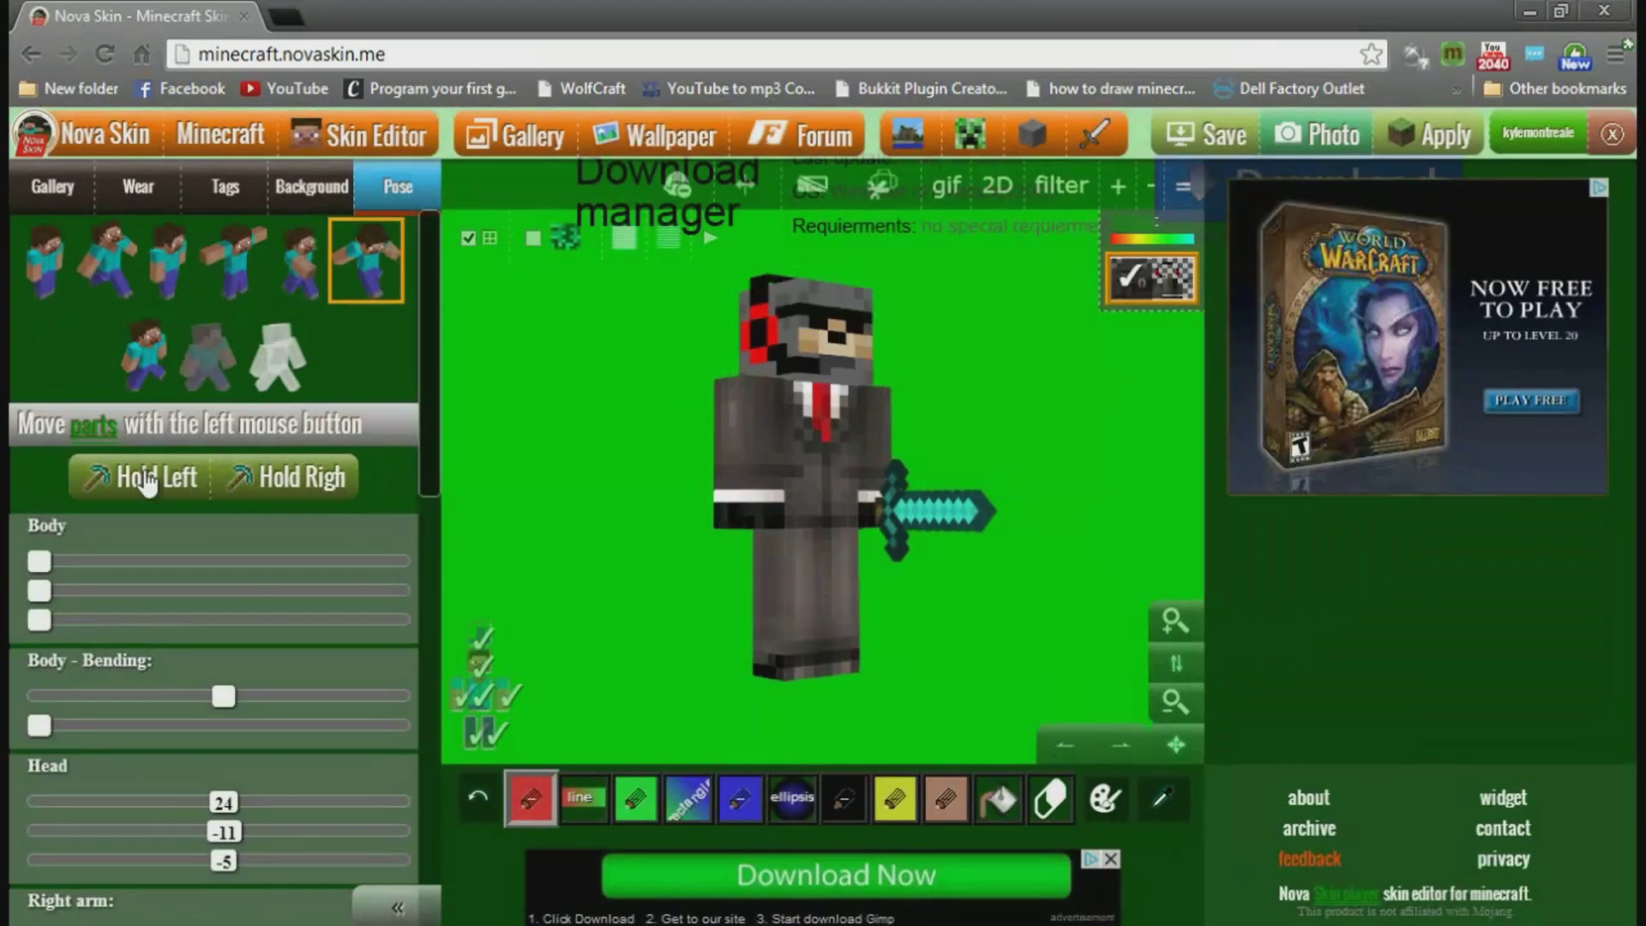
pyautogui.click(317, 477)
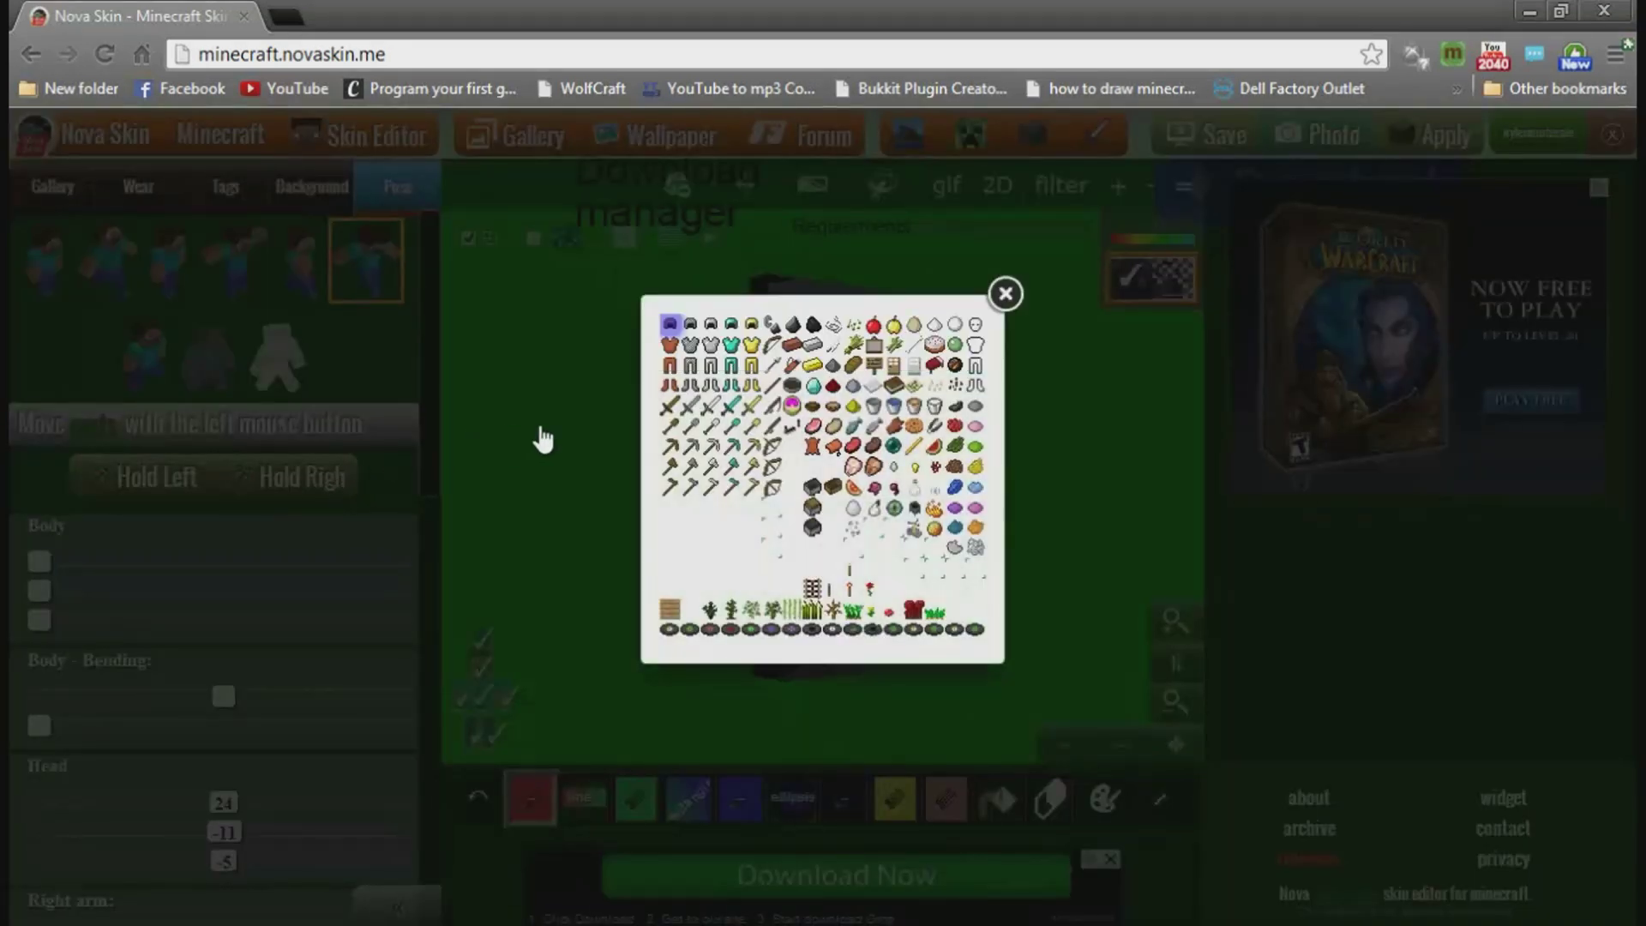
pyautogui.click(716, 411)
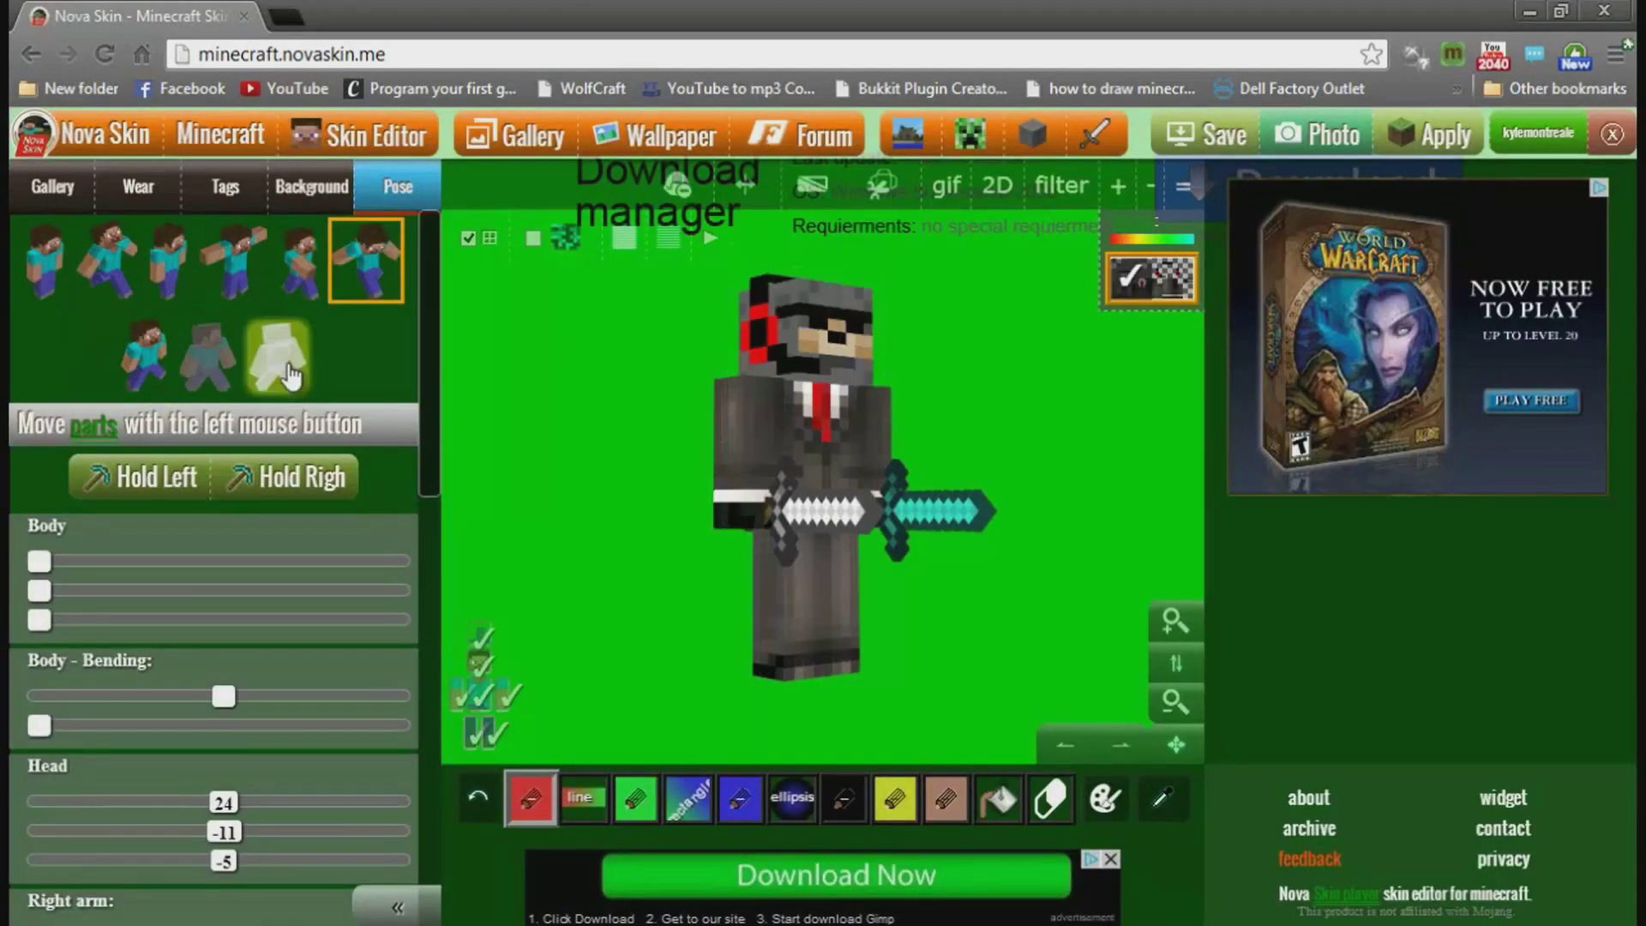
pyautogui.click(368, 261)
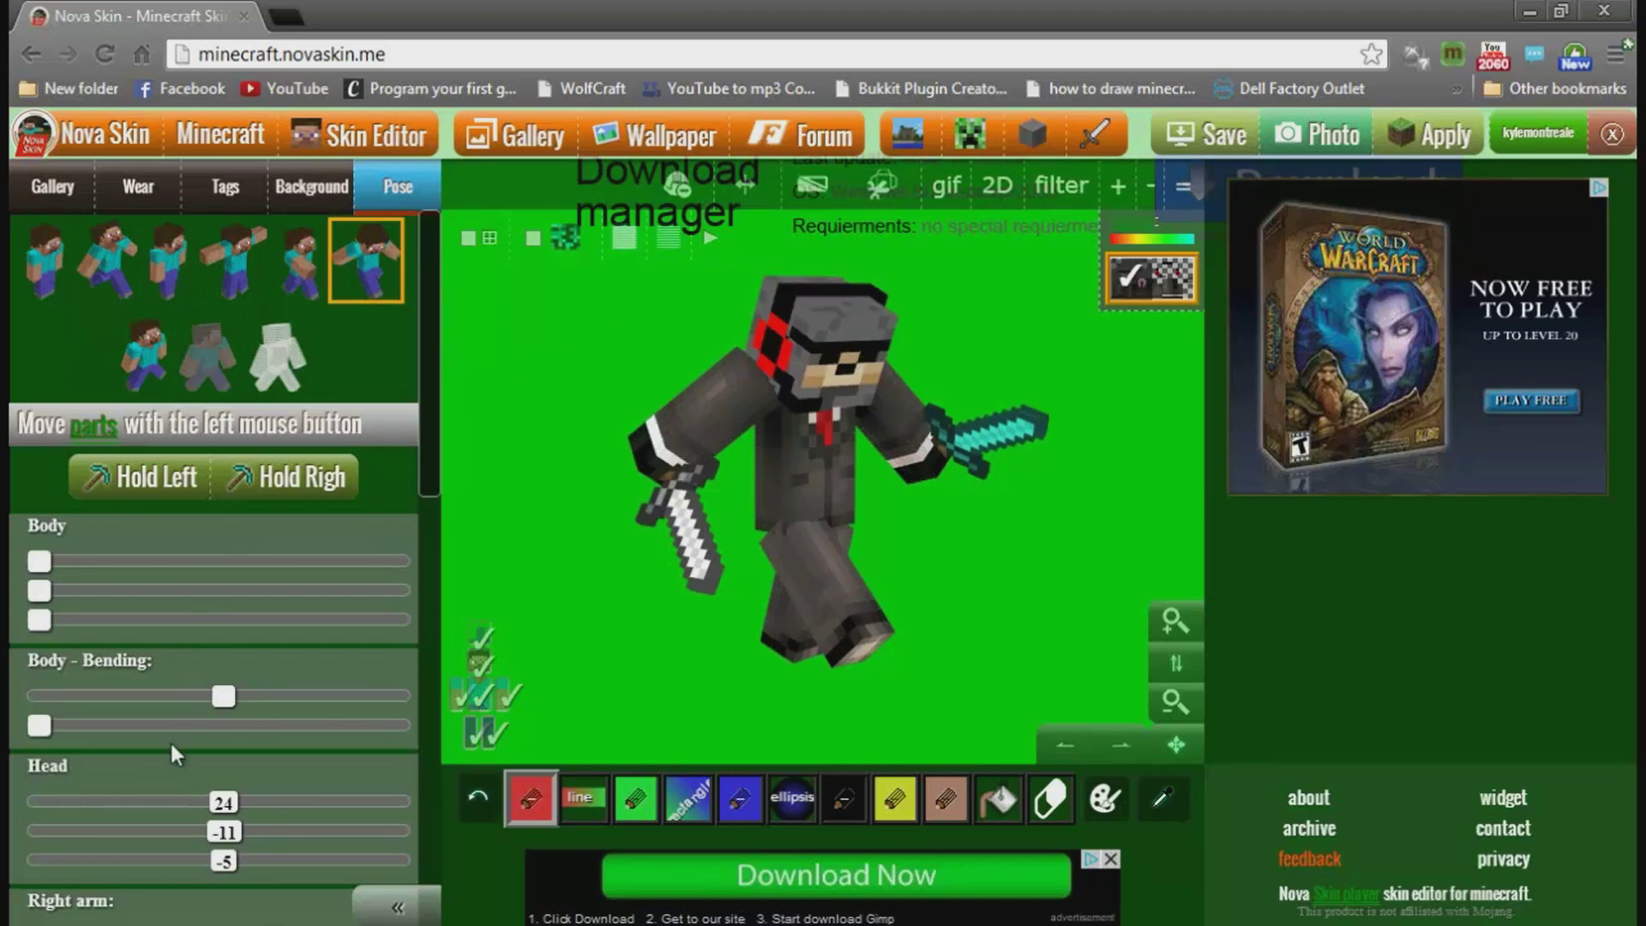
# Step: Search 'snip' from the Start screen and launch Snipping Tool
pyautogui.click(18, 913)
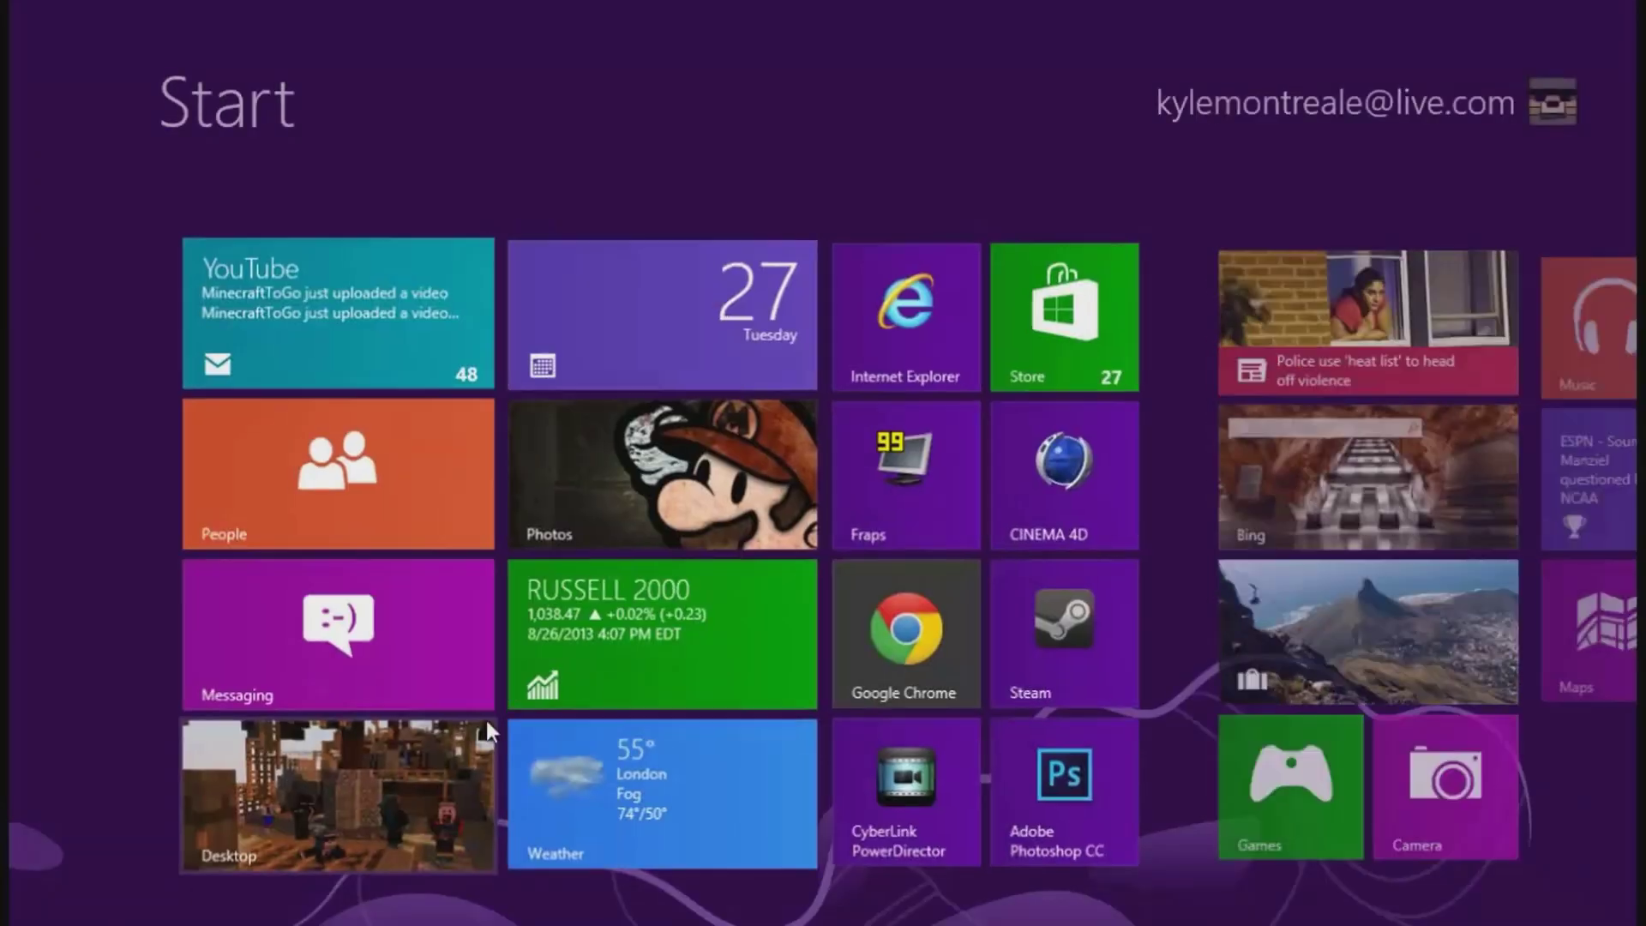
pyautogui.write('snip')
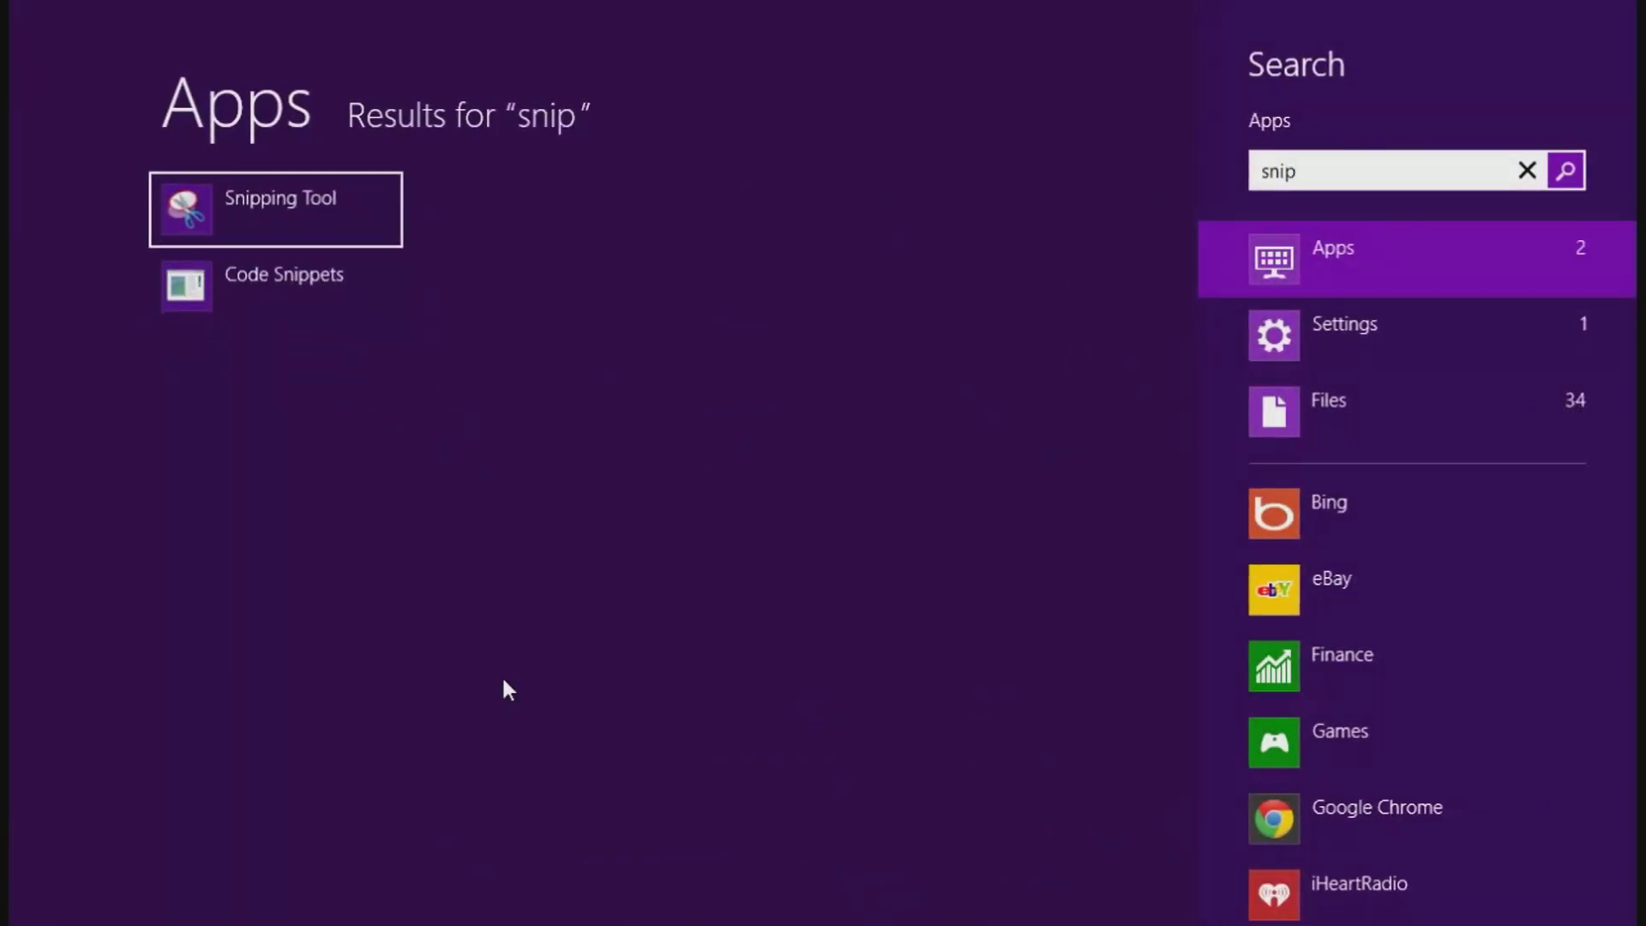
pyautogui.click(351, 231)
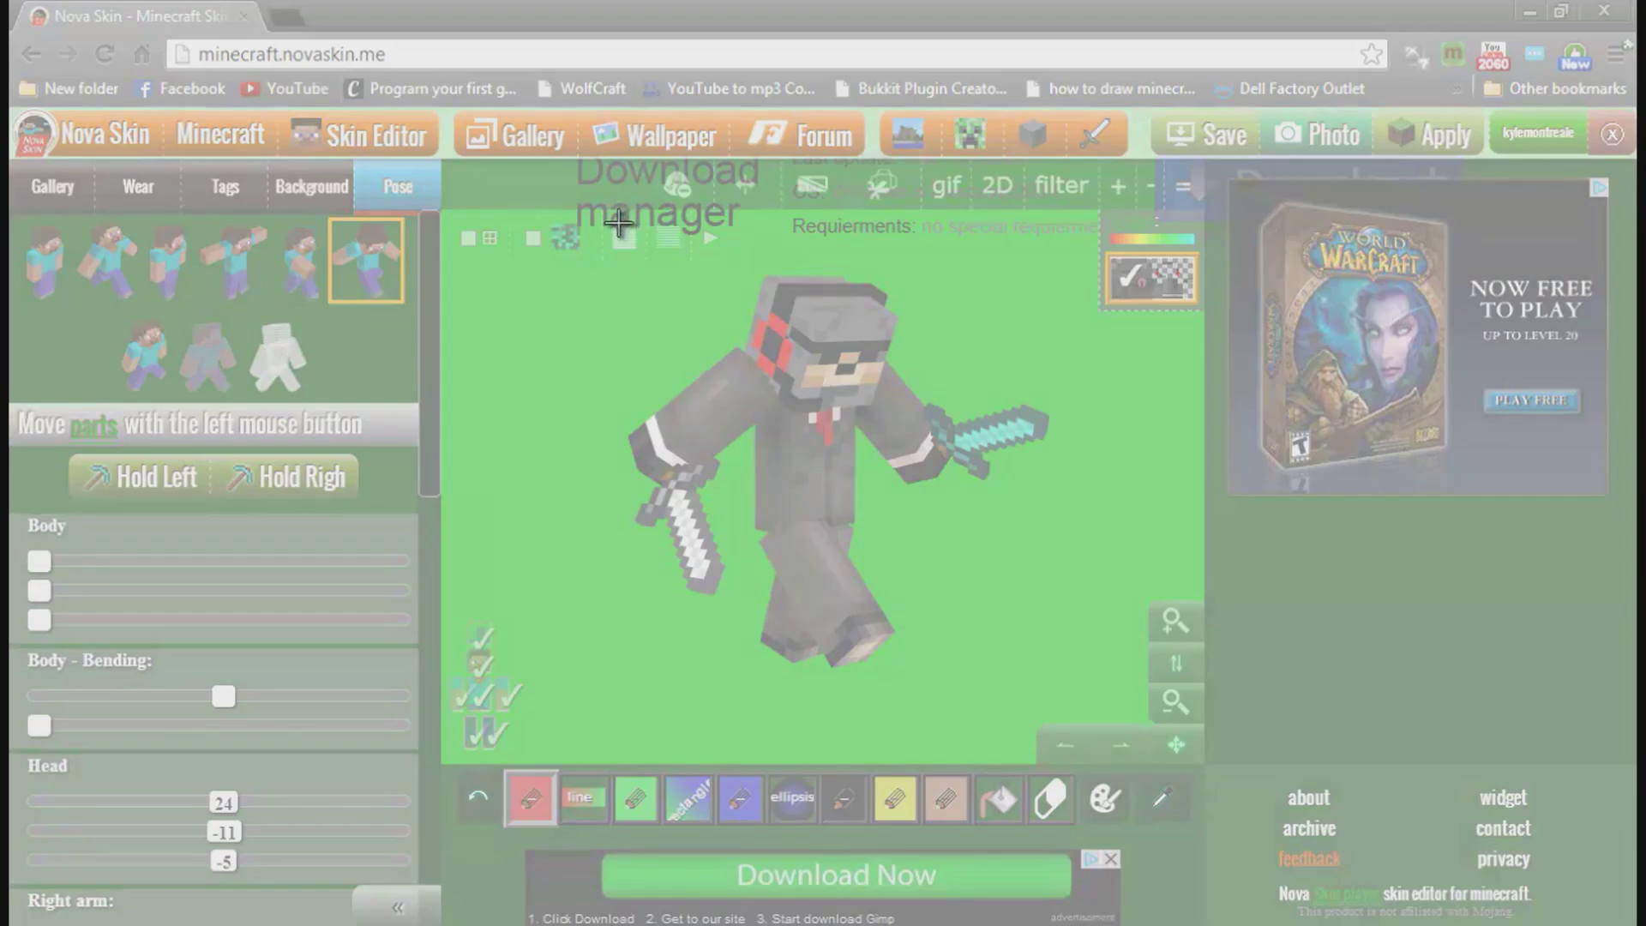
# Step: Snip the green preview area around the posed character, redoing the capture once
pyautogui.moveTo(534, 254); pyautogui.dragTo(1112, 693)
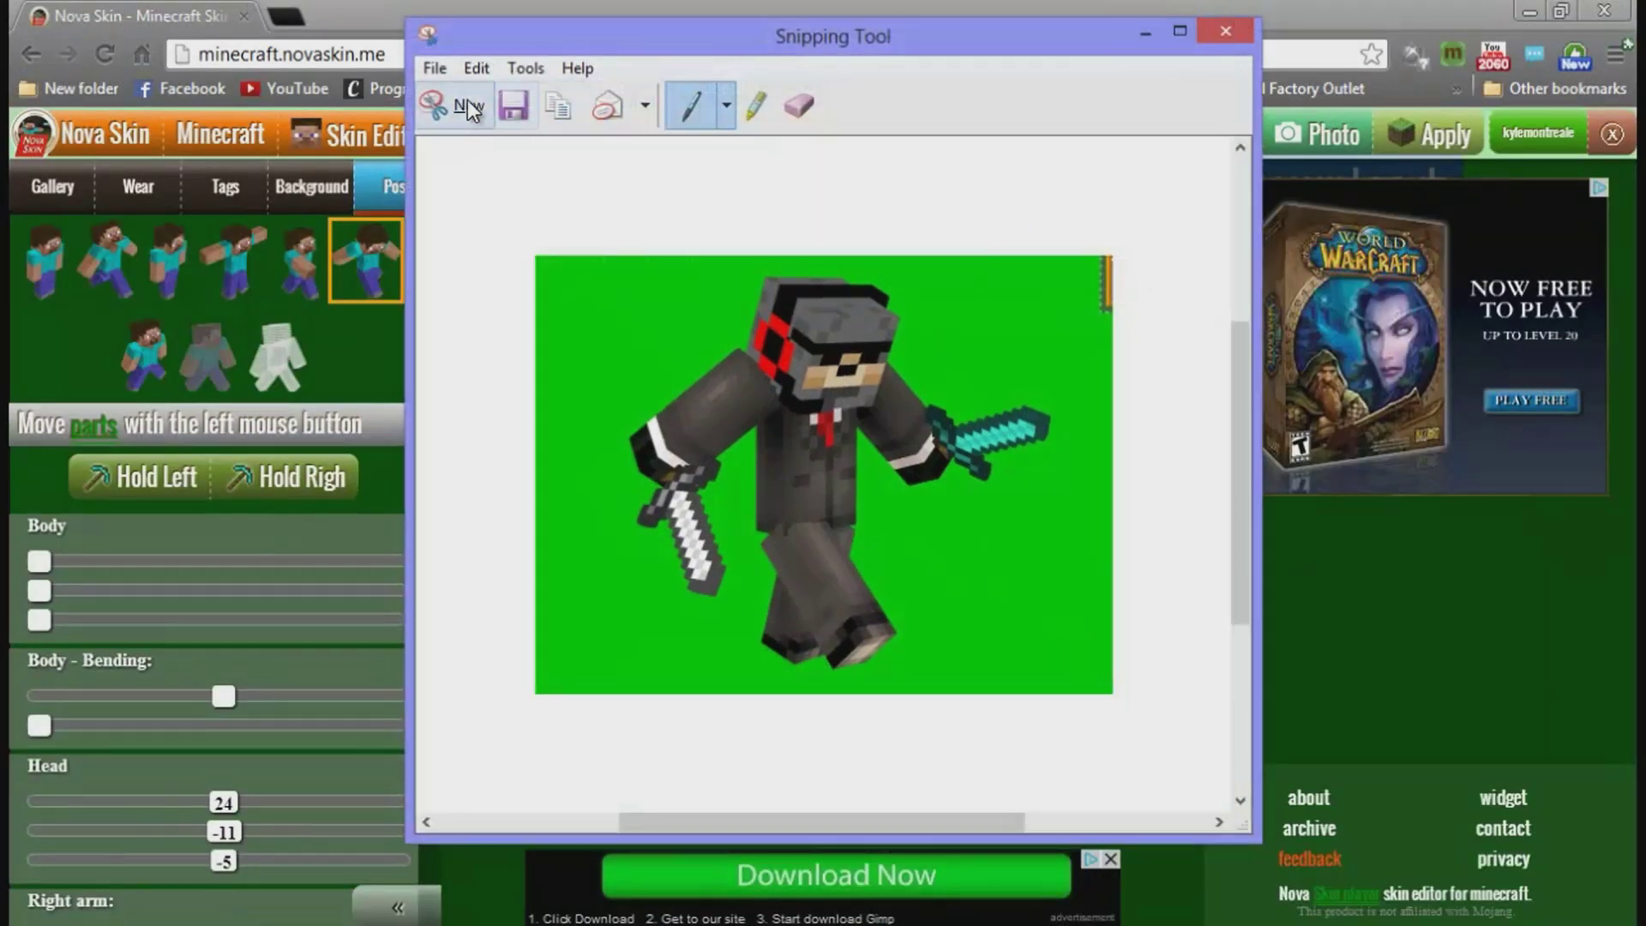
pyautogui.click(446, 104)
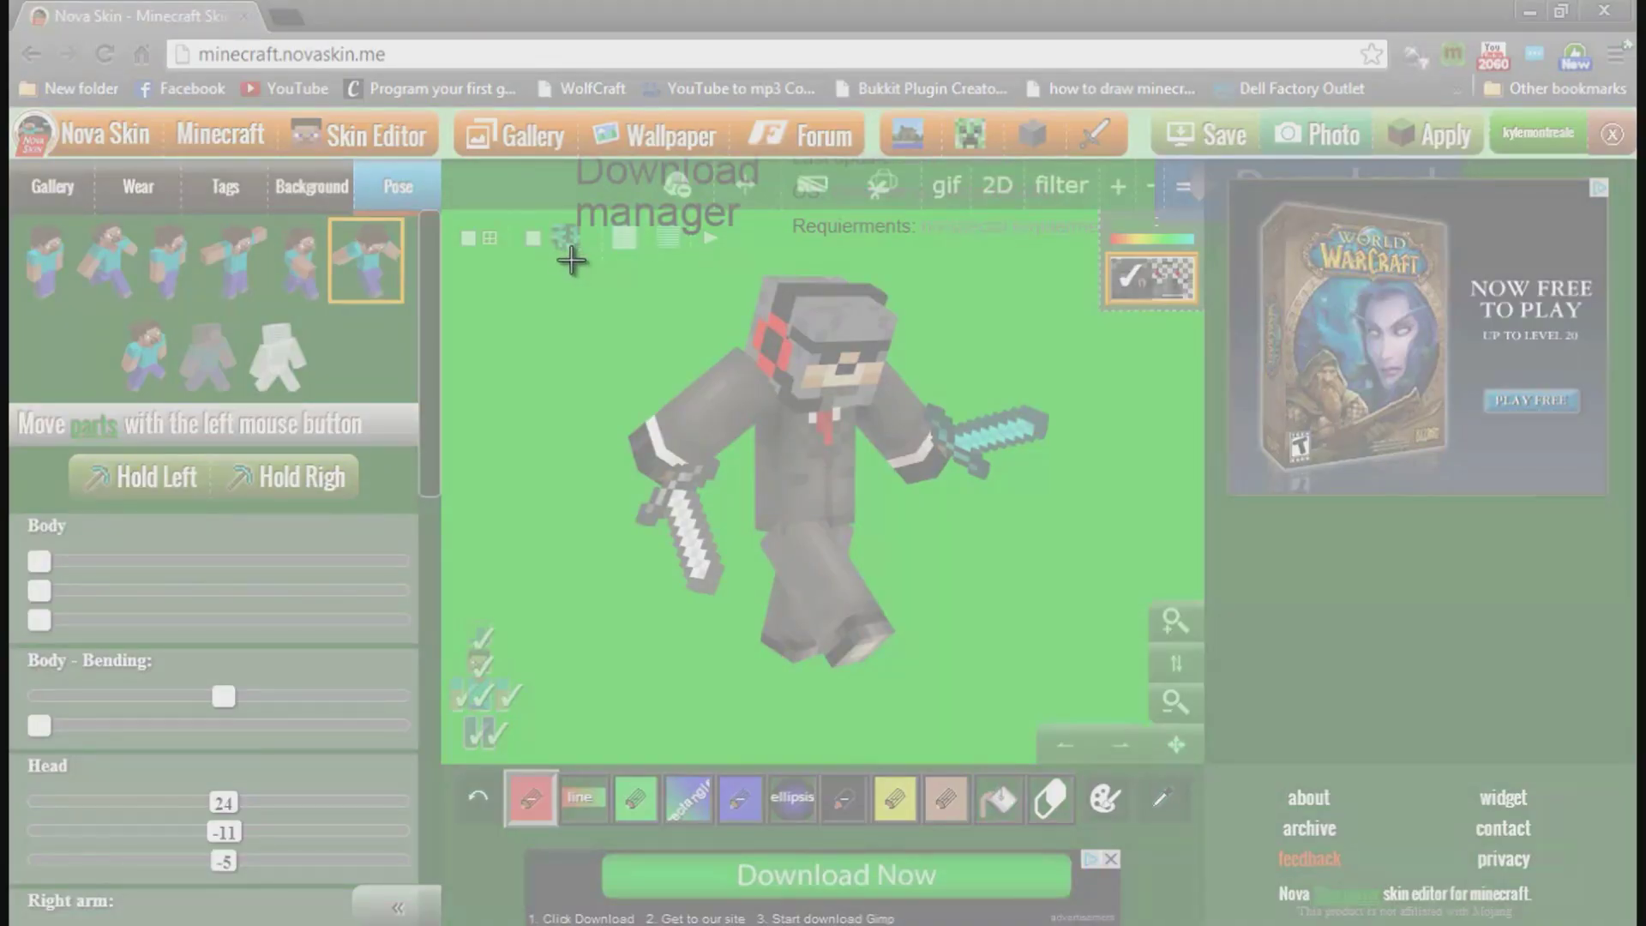
pyautogui.moveTo(571, 260); pyautogui.dragTo(1065, 695)
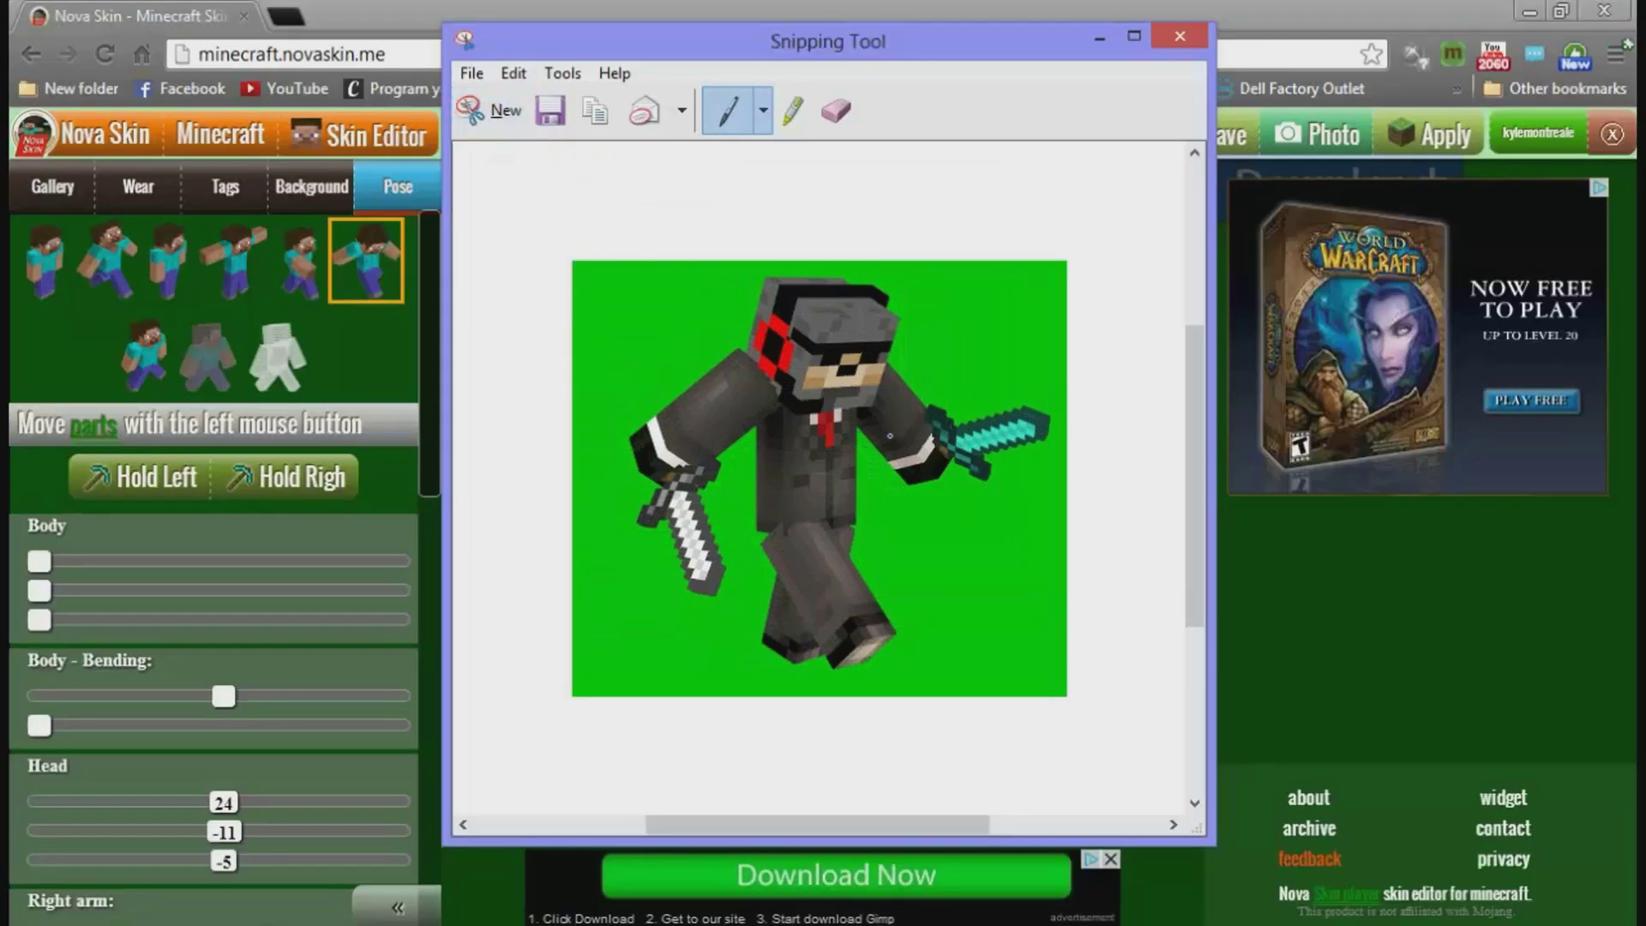
# Step: Save the snip as 'tutorial' PNG in youtube art and return to Photoshop
pyautogui.click(473, 74)
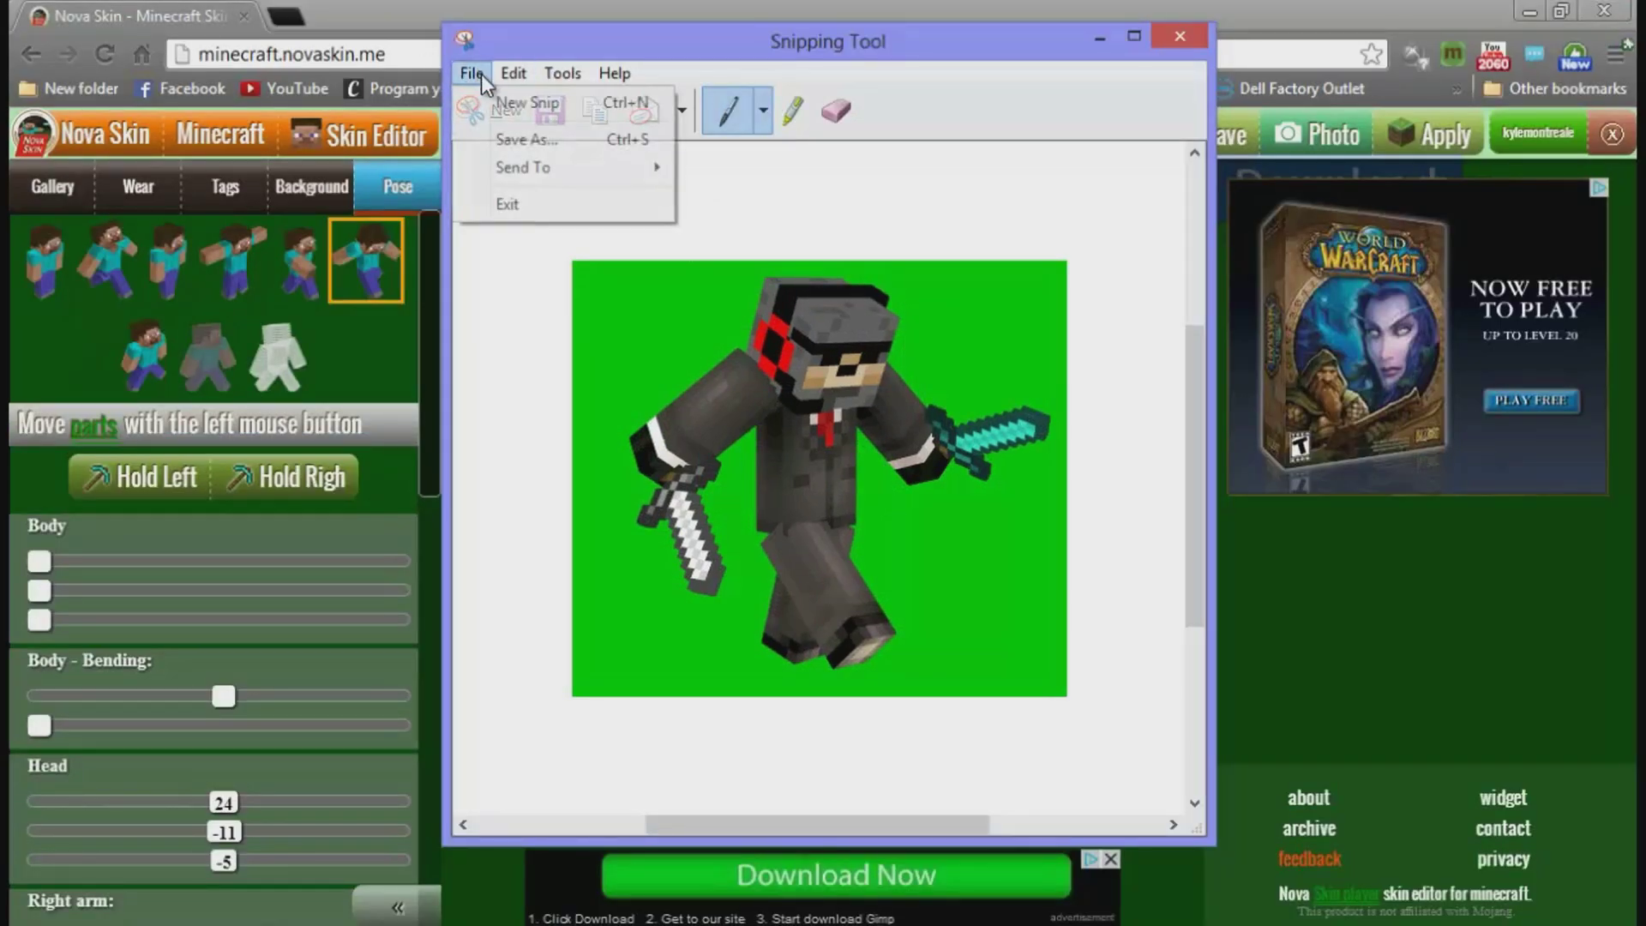
pyautogui.click(537, 142)
pyautogui.write('tutorial')
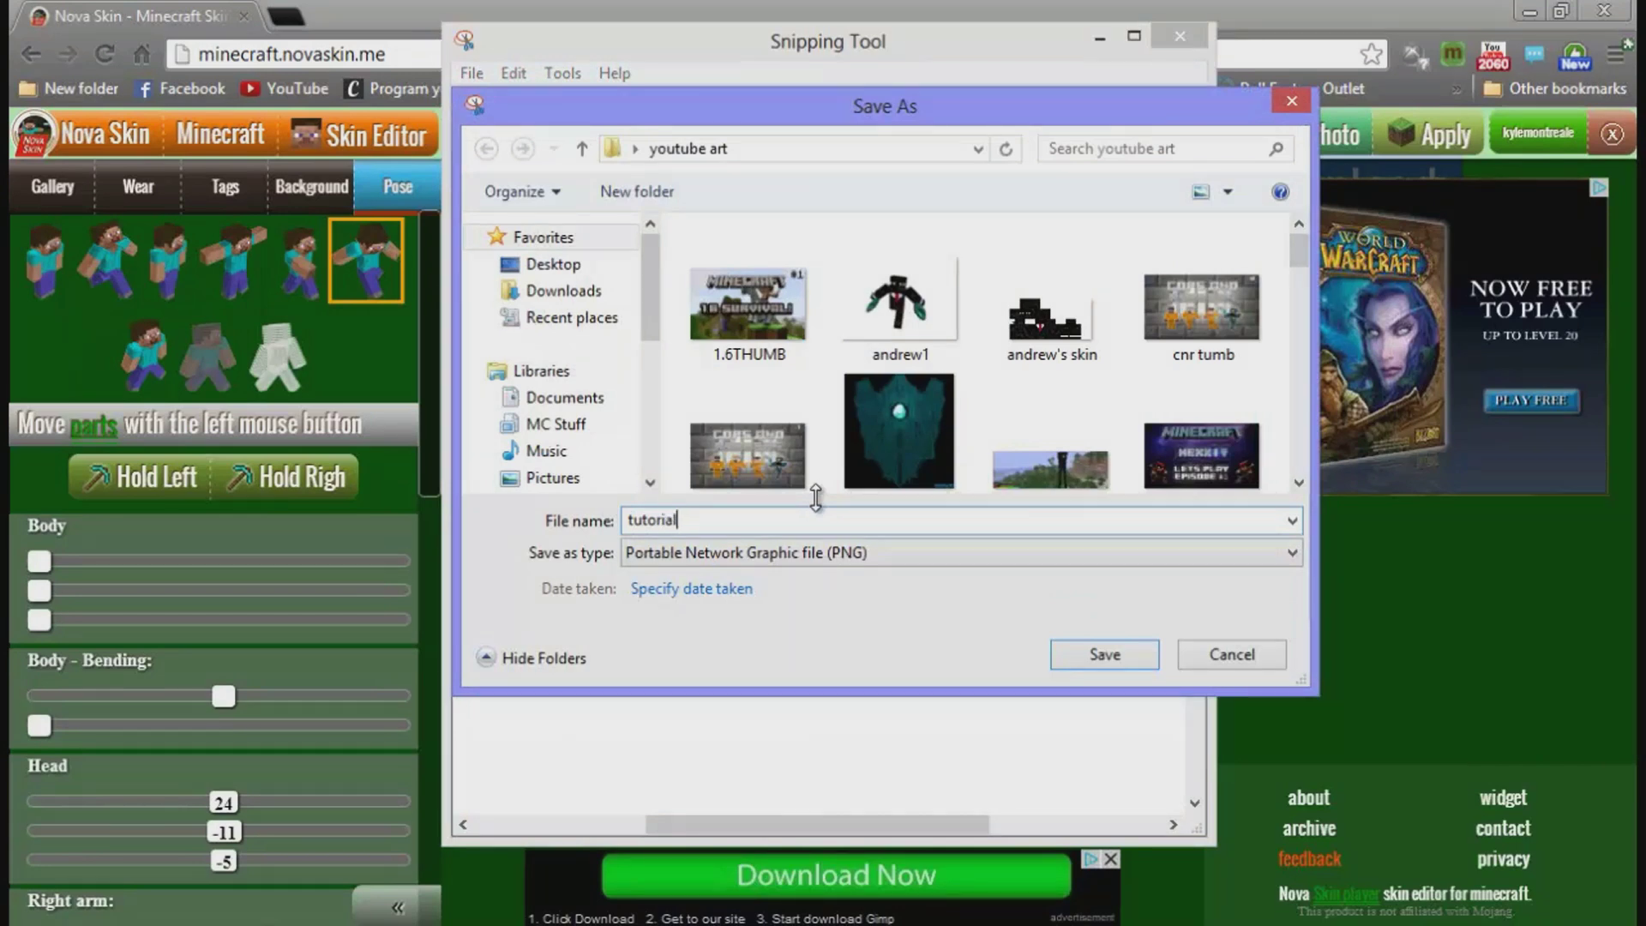
pyautogui.click(1130, 651)
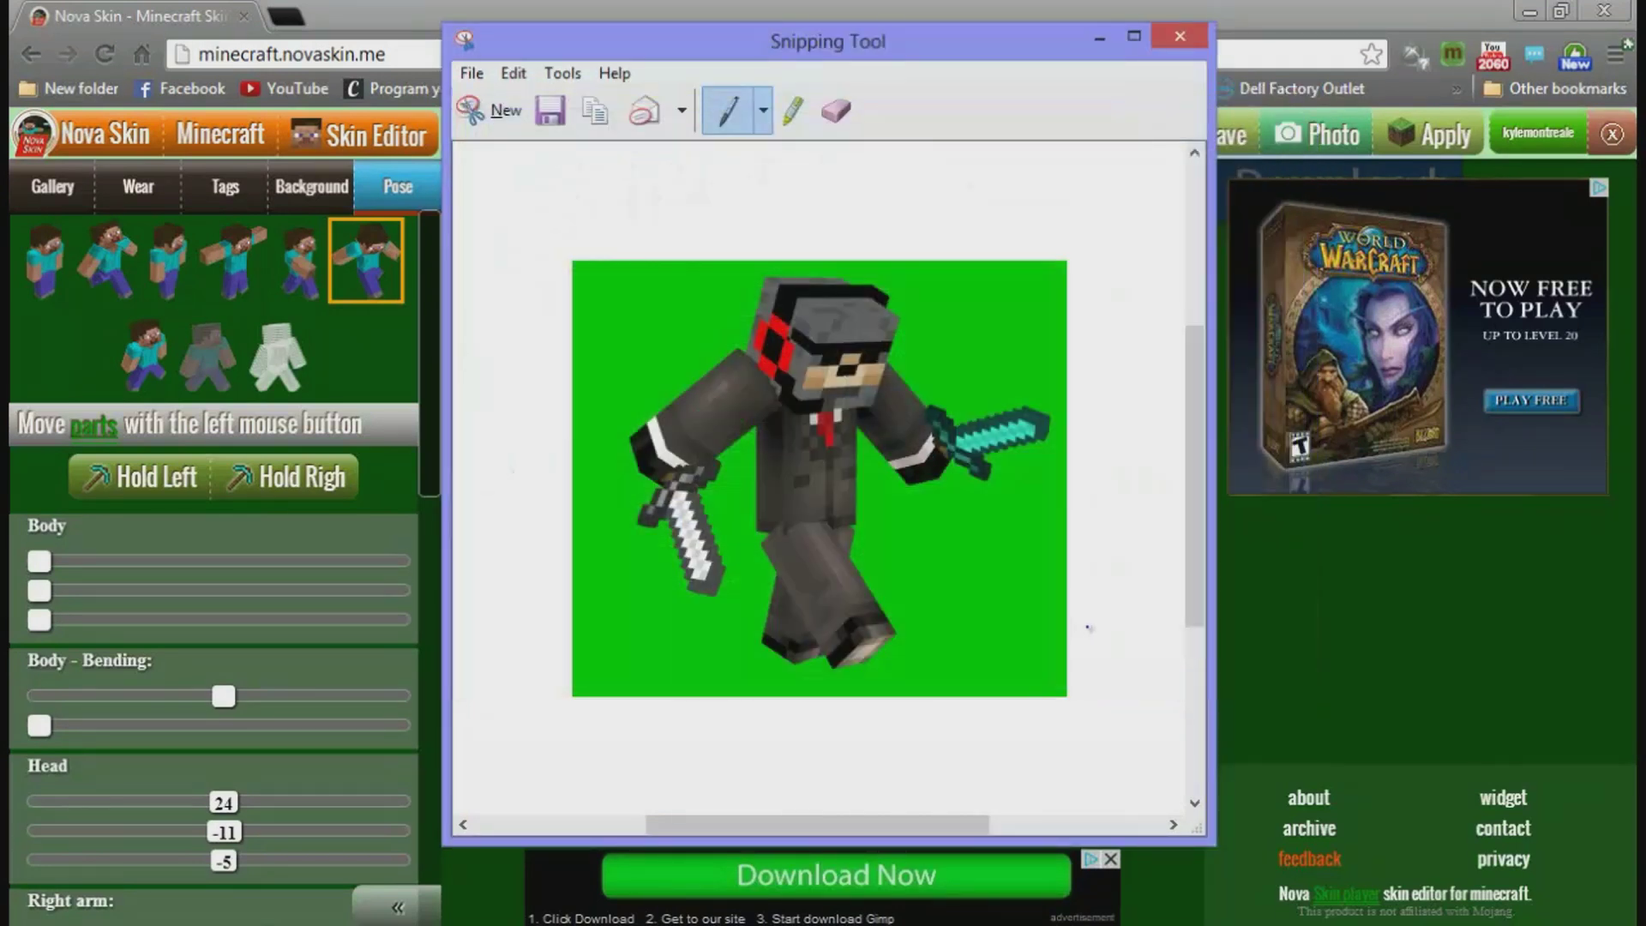
pyautogui.click(1179, 36)
pyautogui.hotkey('alt', 'Tab')
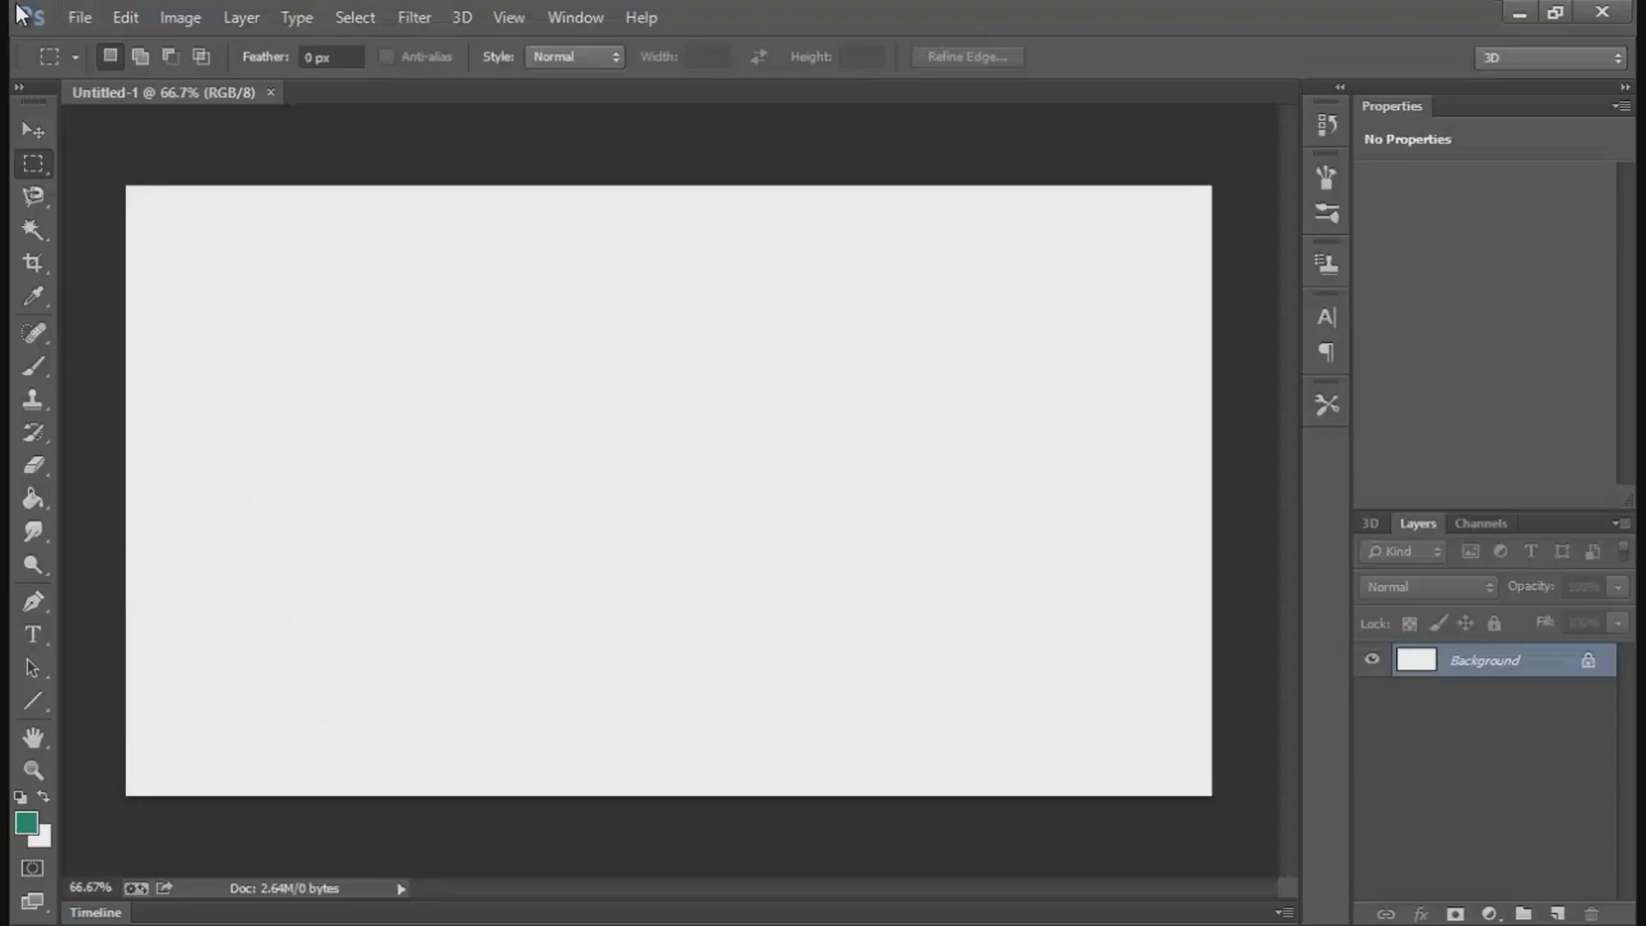
# Step: Open tutorial.PNG in Photoshop
pyautogui.click(81, 16)
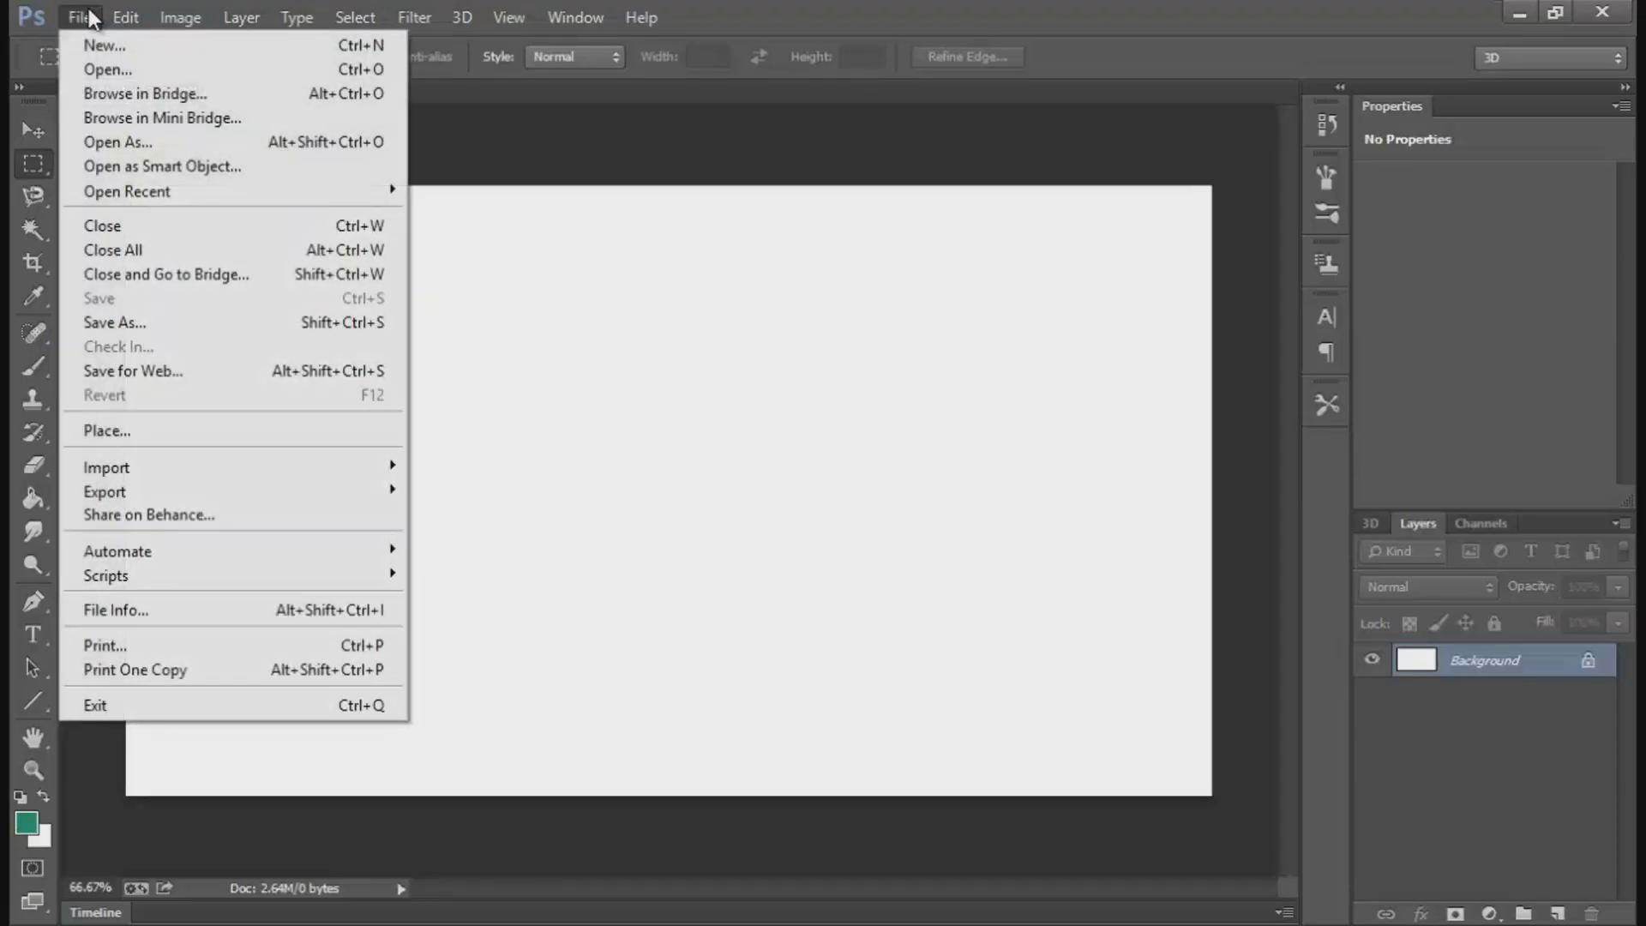
pyautogui.click(129, 70)
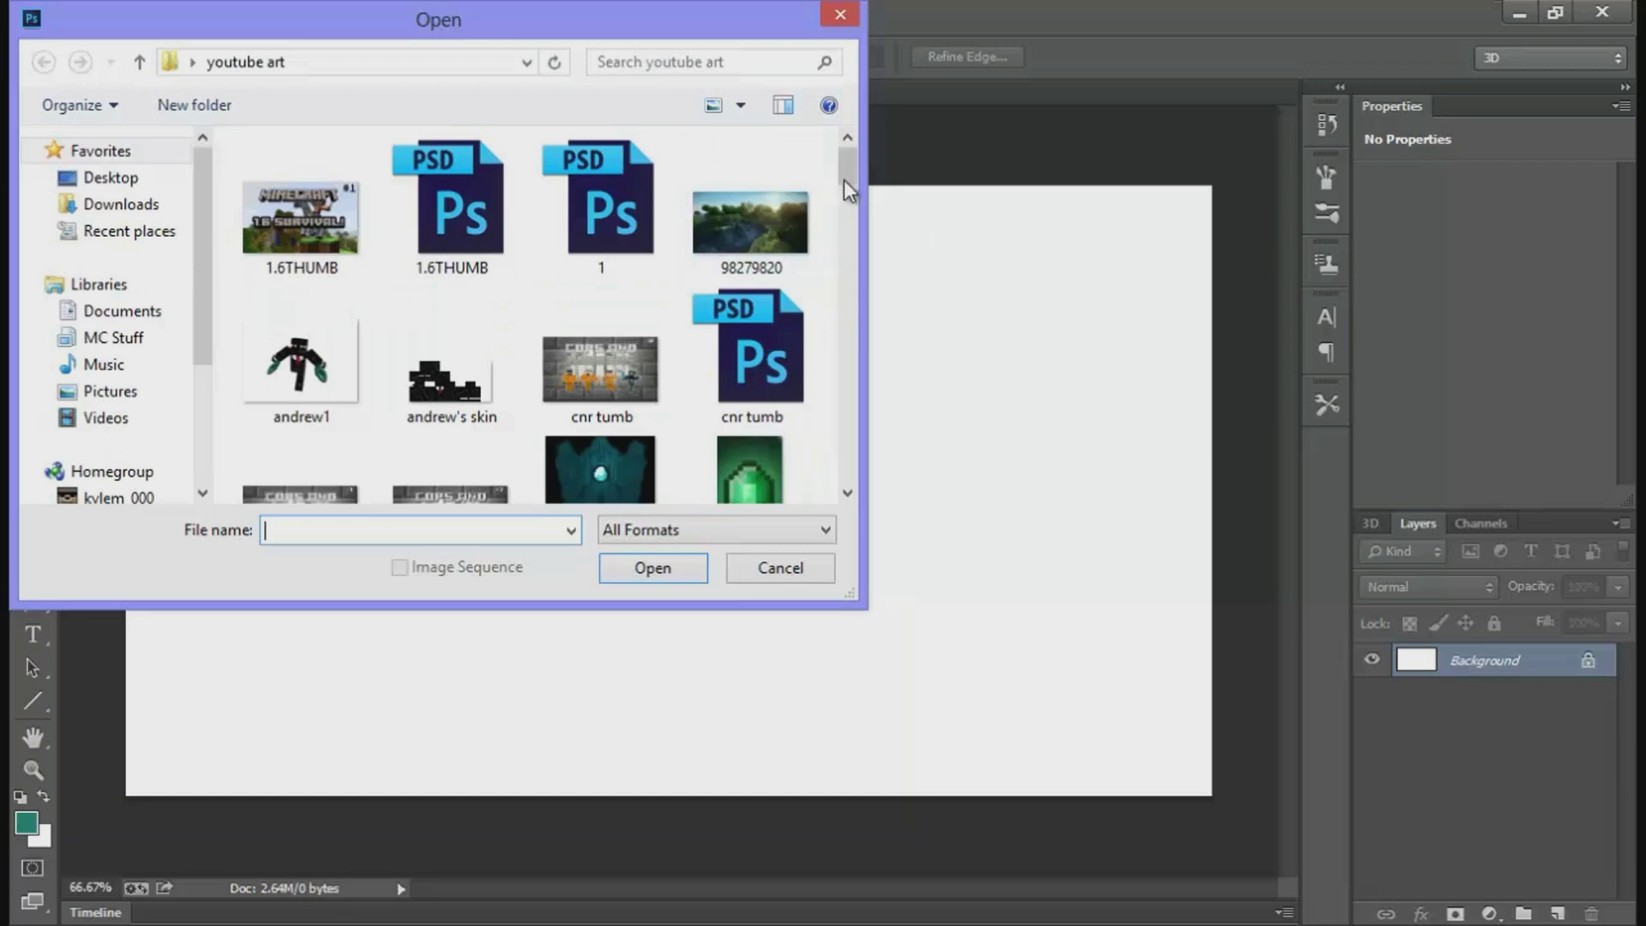
pyautogui.moveTo(844, 180); pyautogui.dragTo(849, 244)
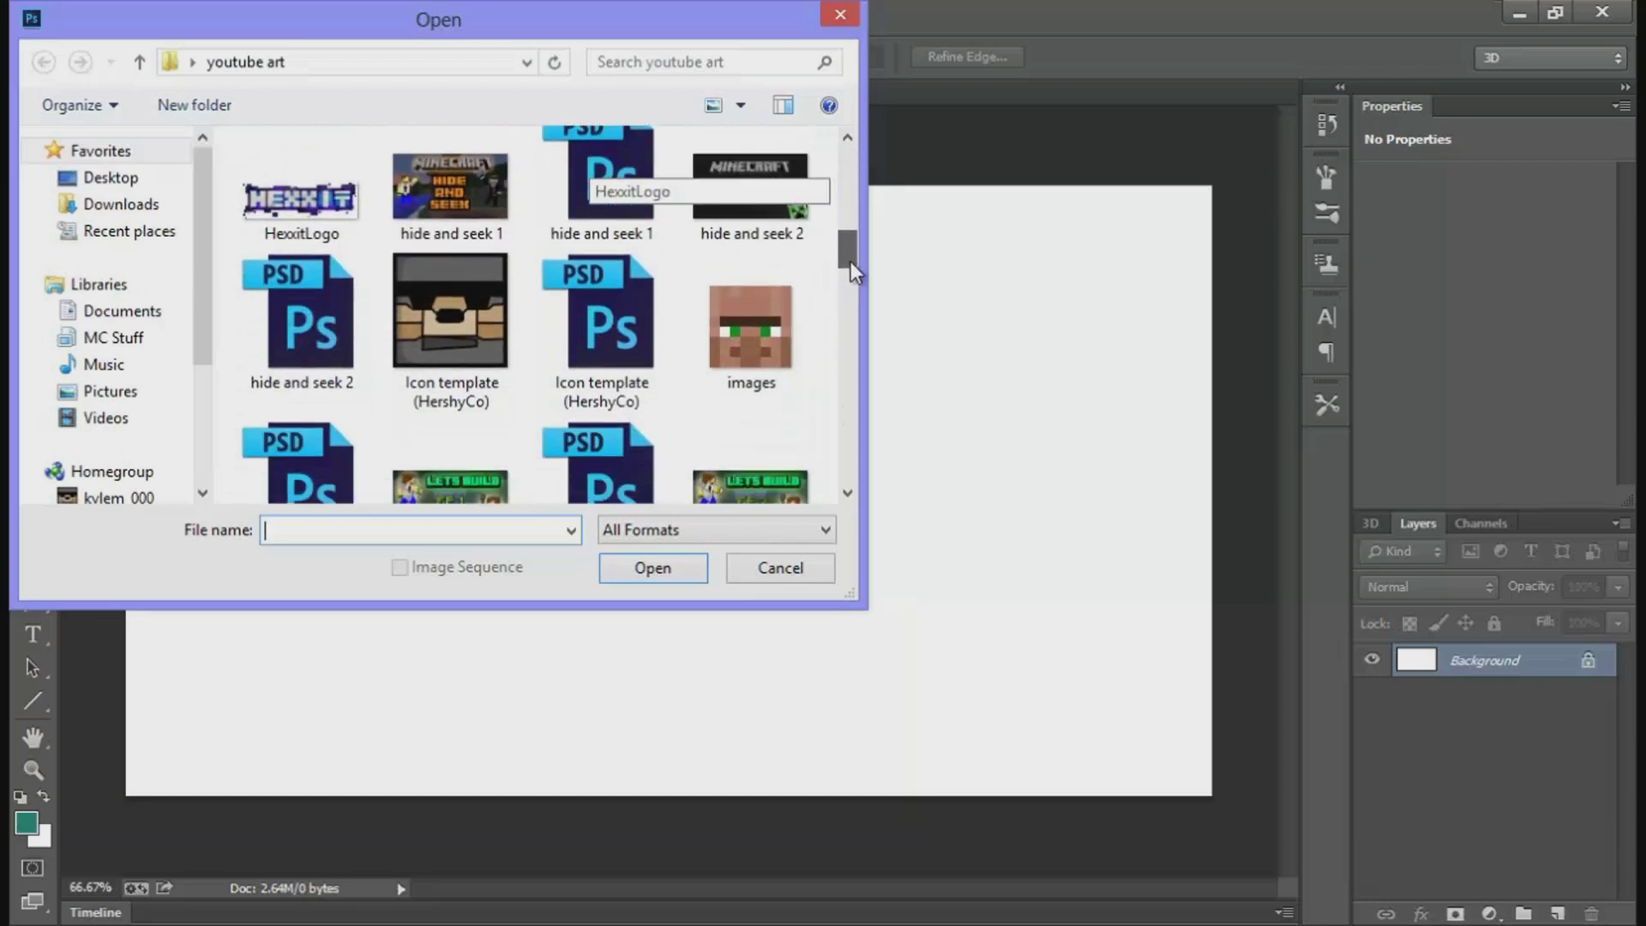
pyautogui.moveTo(851, 261); pyautogui.dragTo(846, 410)
pyautogui.doubleClick(731, 378)
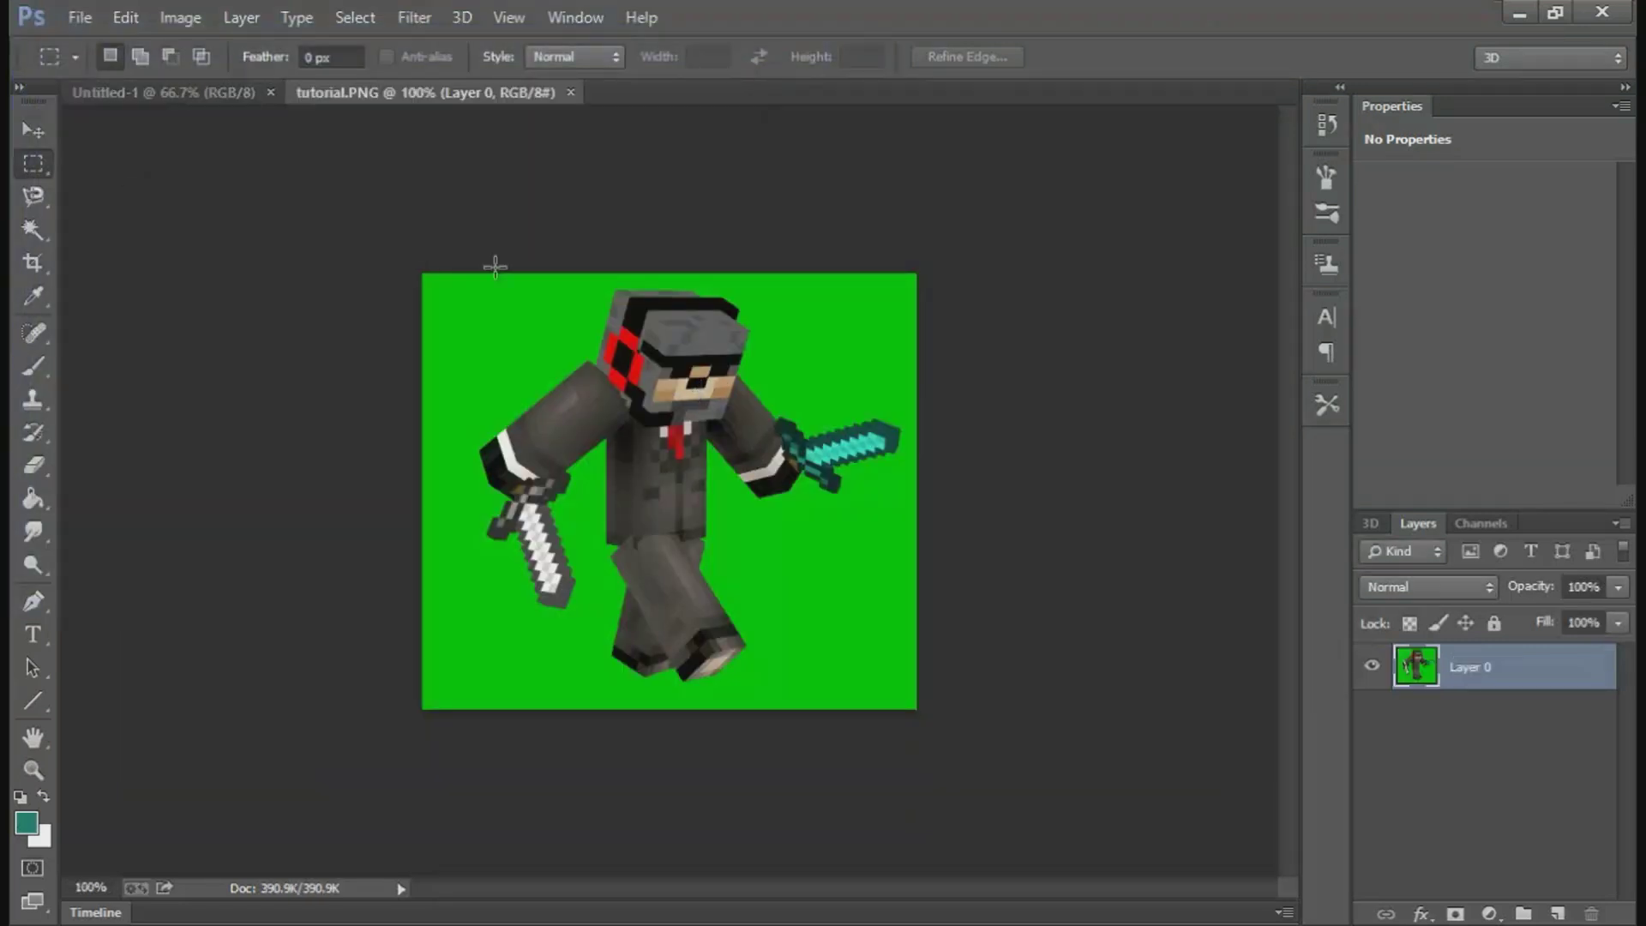
# Step: Select the green background with the Magic Wand, delete it, and deselect
pyautogui.click(32, 229)
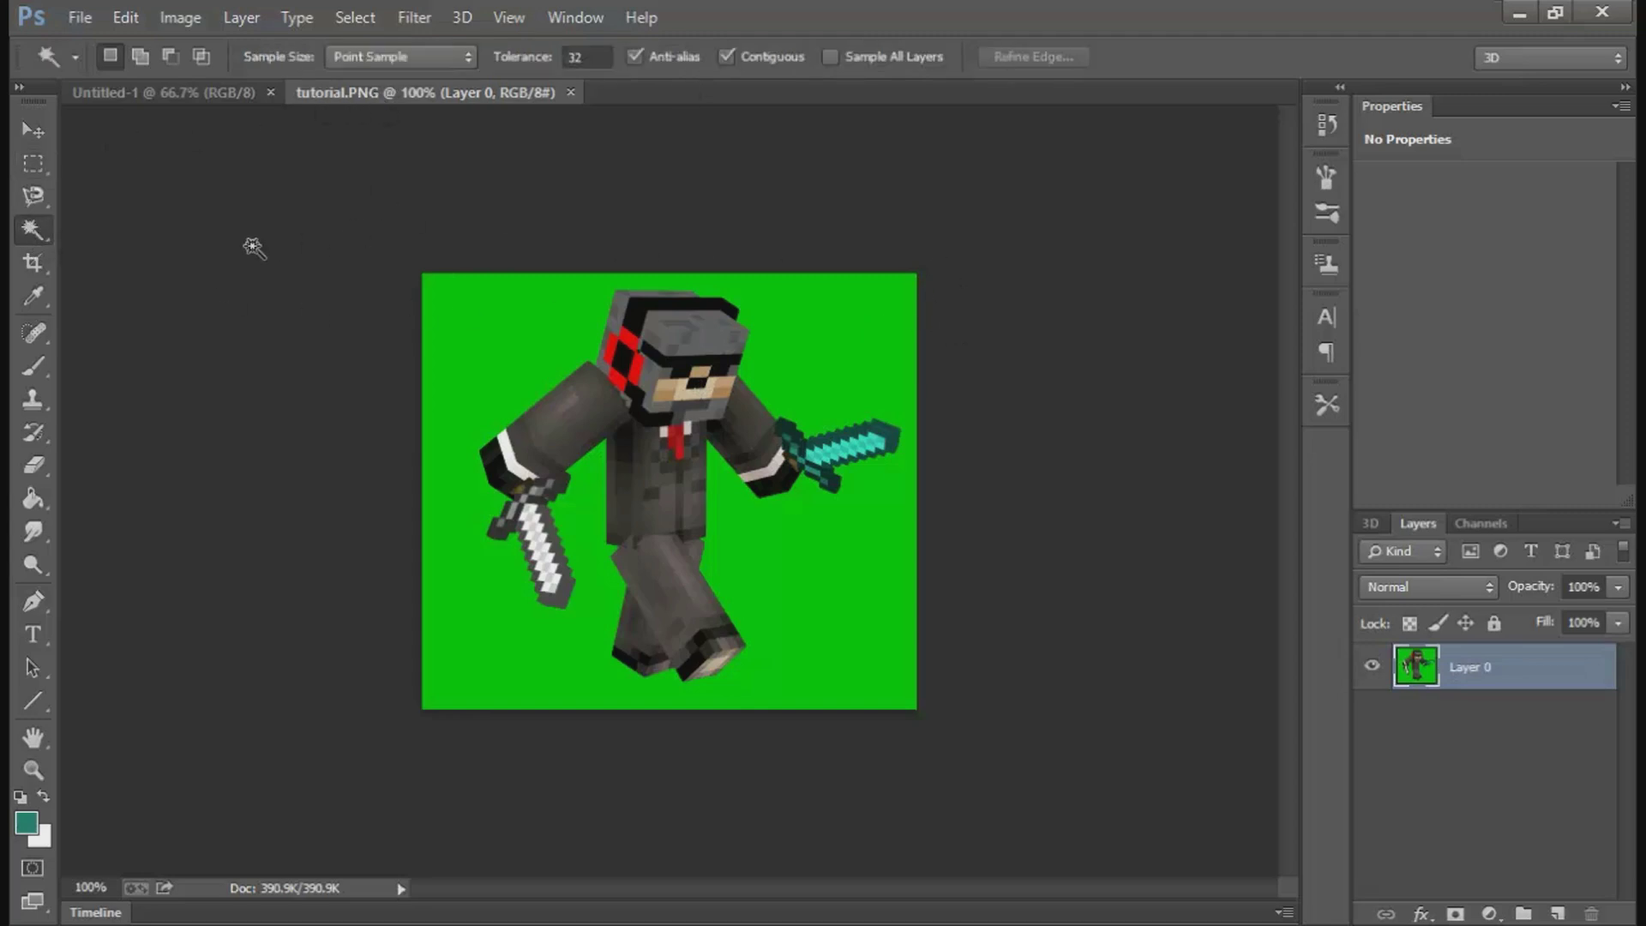
pyautogui.rightClick(24, 231)
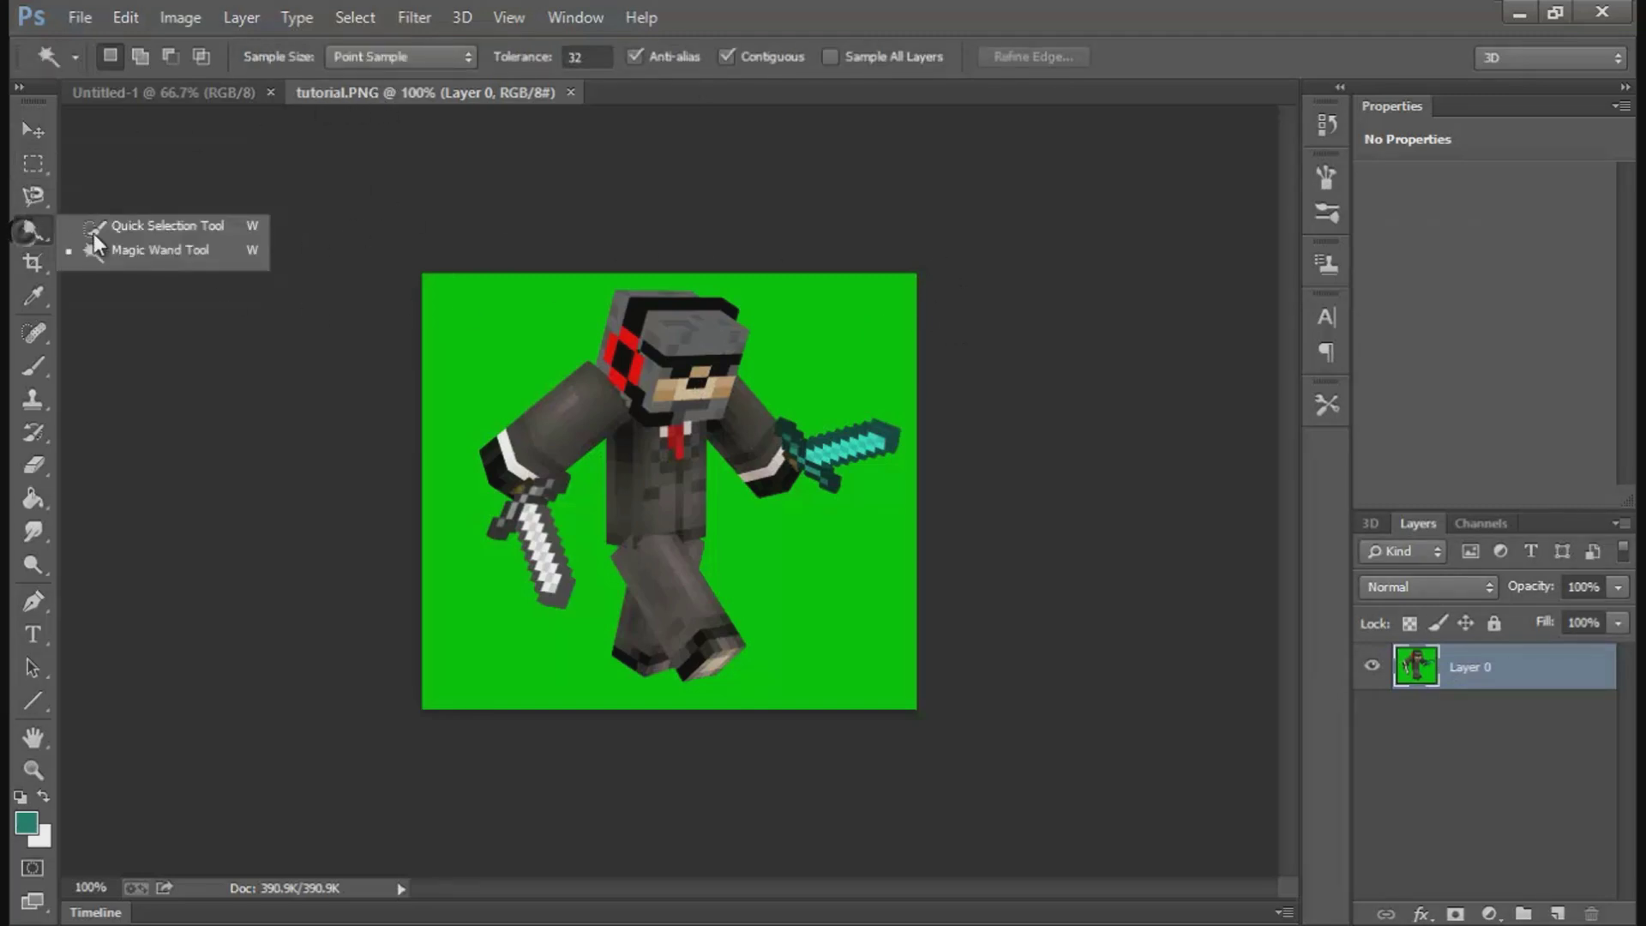
pyautogui.click(140, 249)
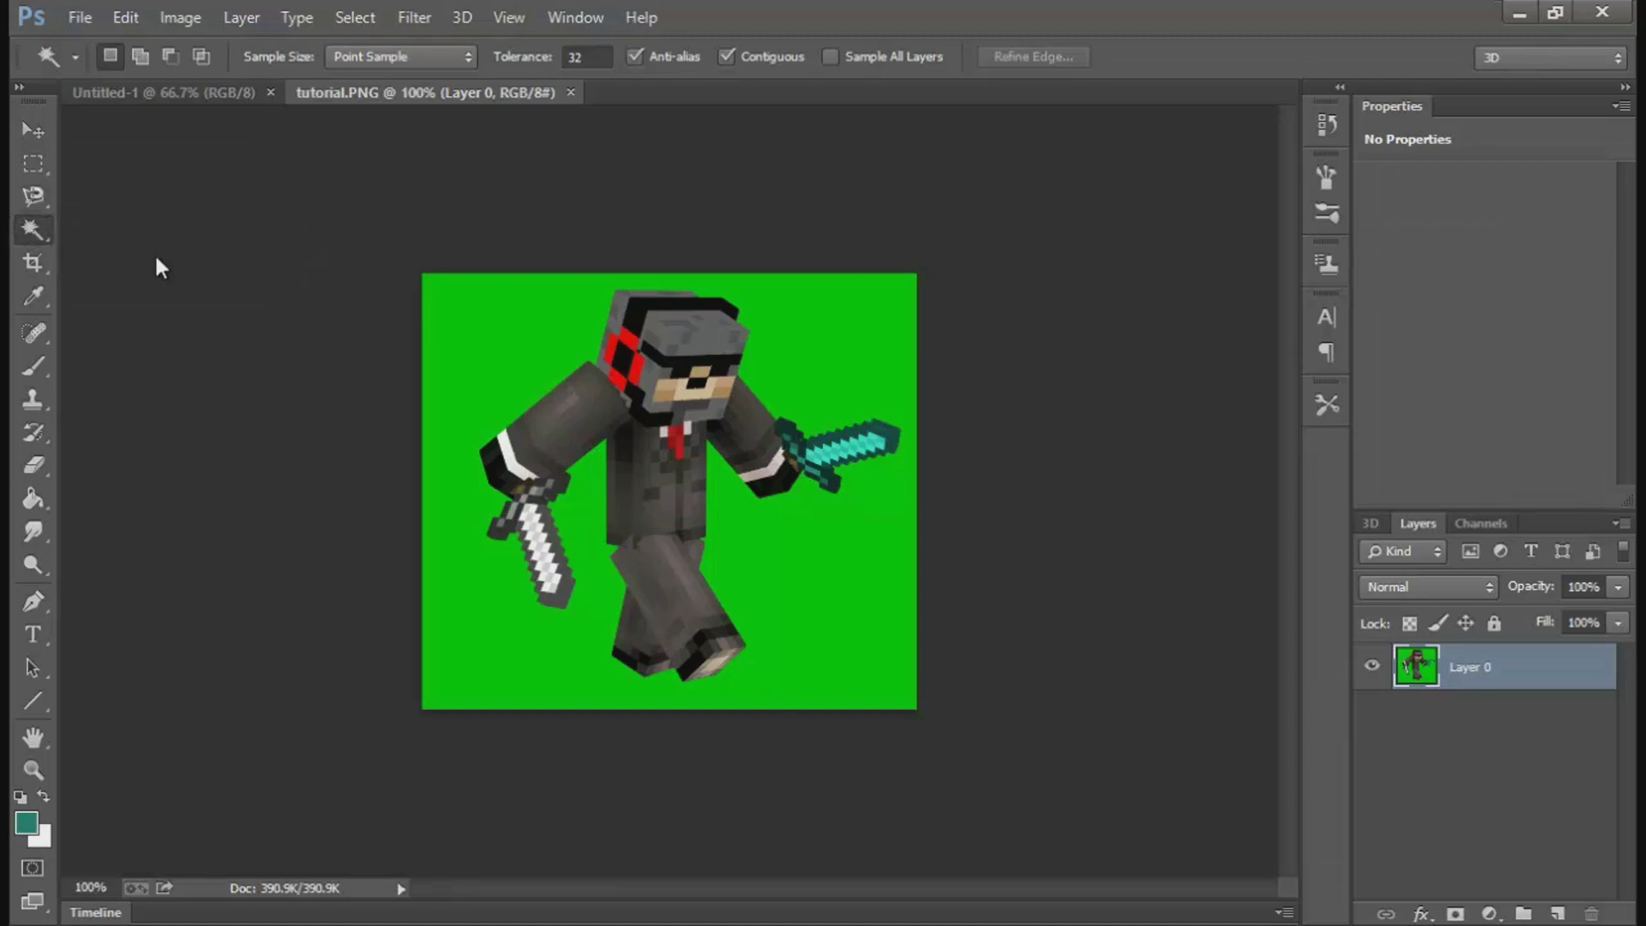
pyautogui.click(504, 339)
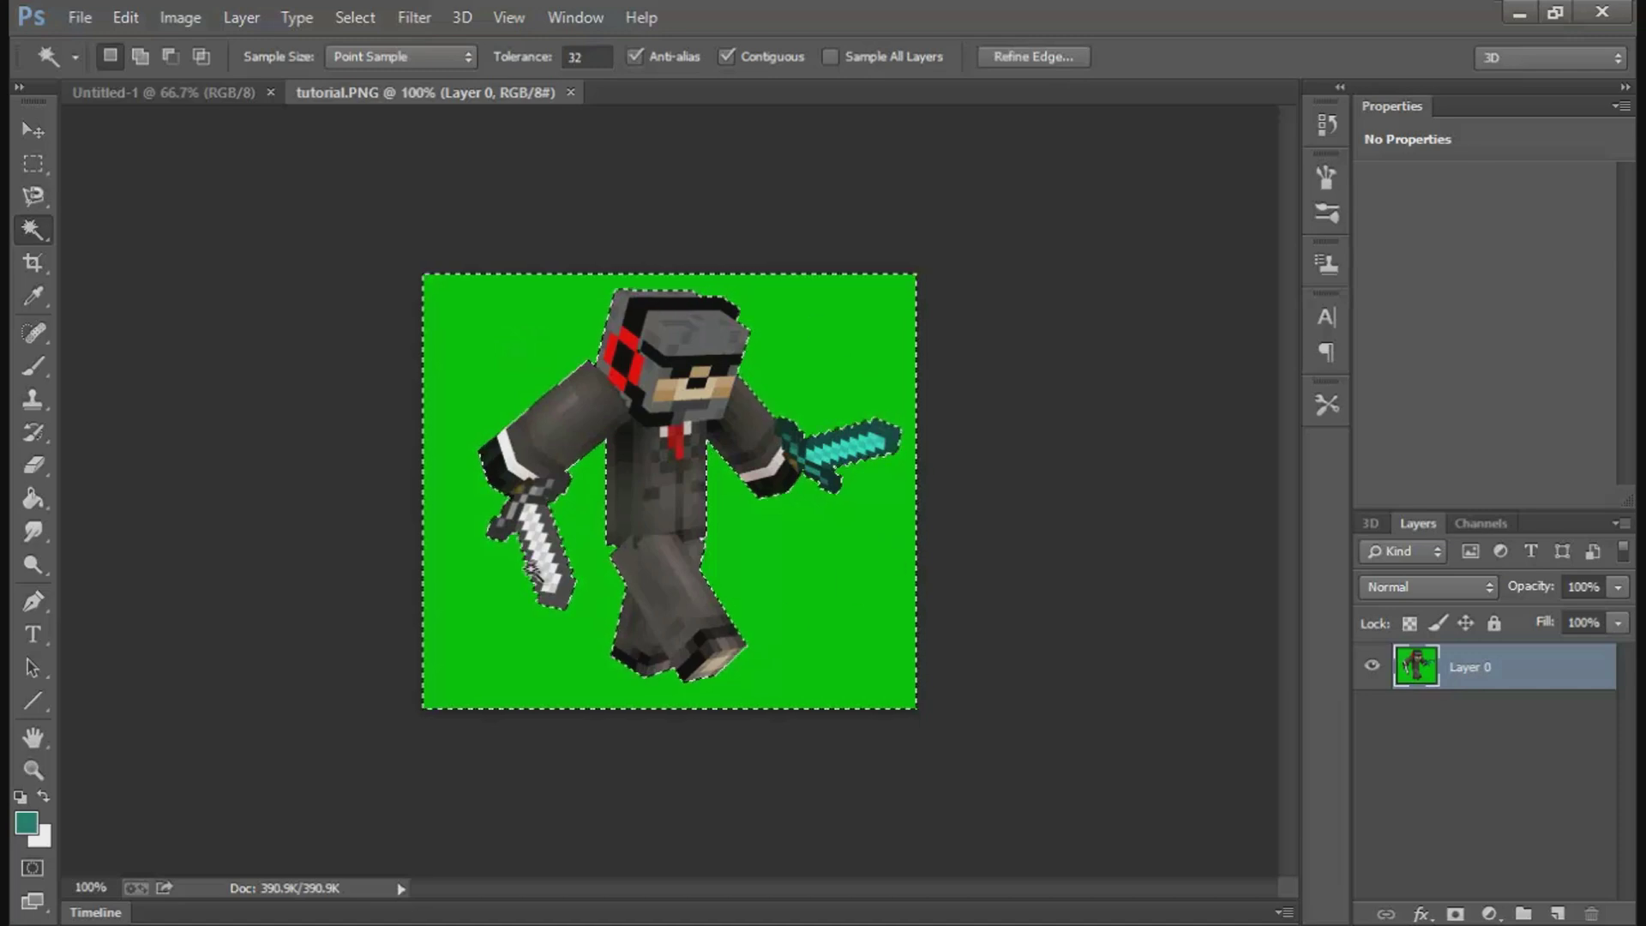
pyautogui.press('Delete')
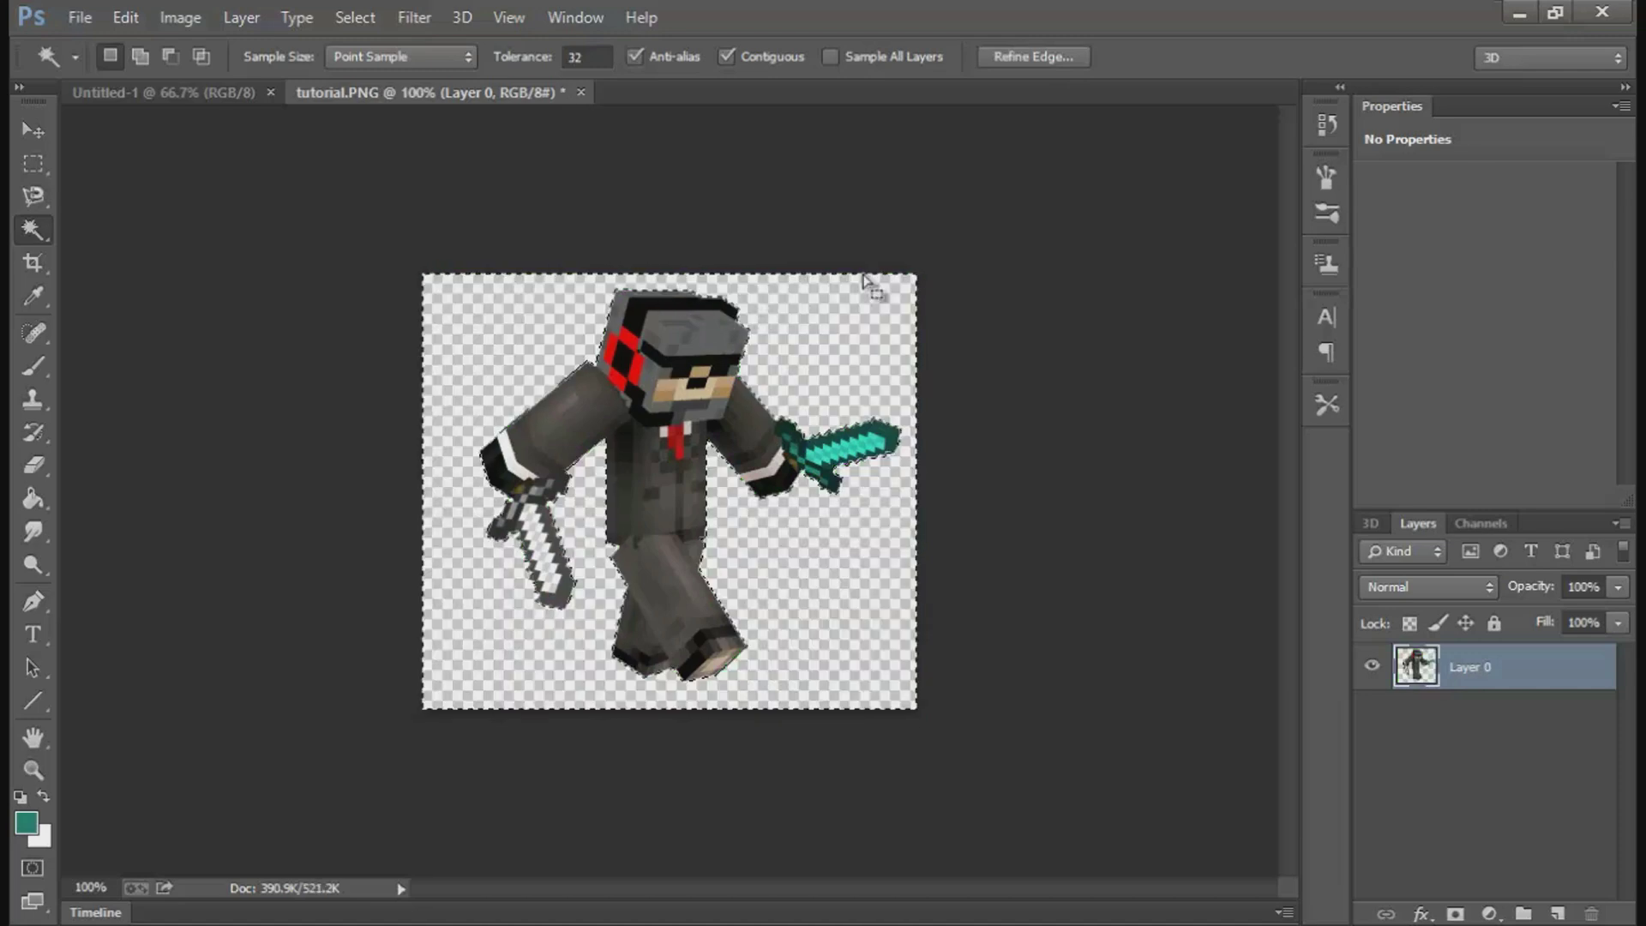
pyautogui.click(33, 163)
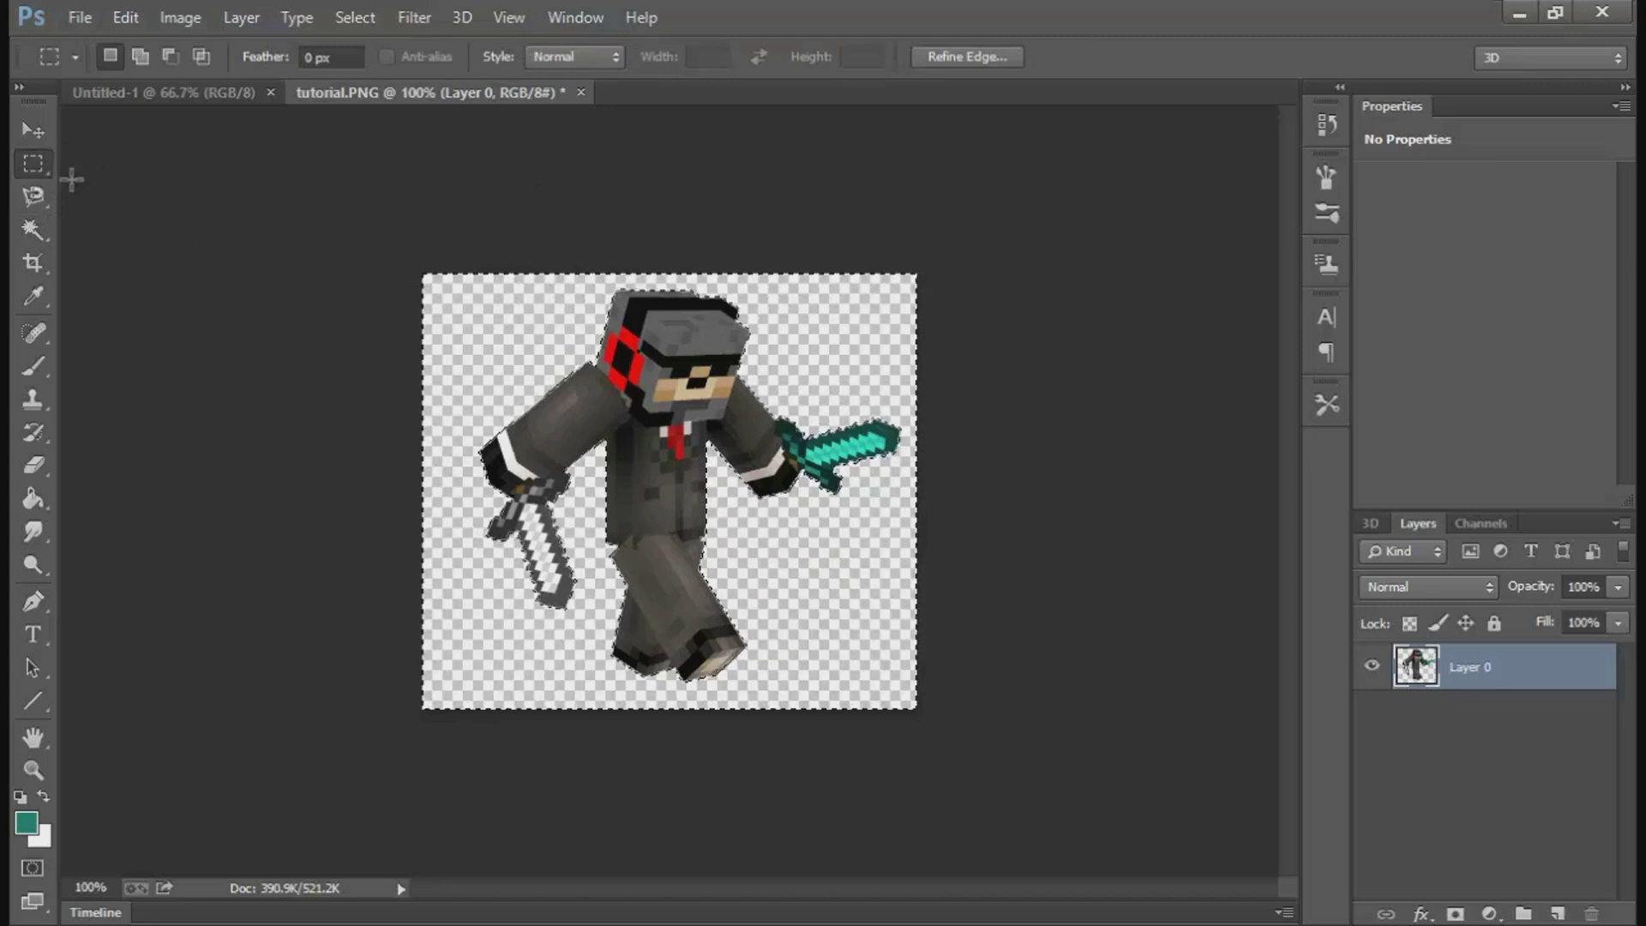
pyautogui.click(412, 293)
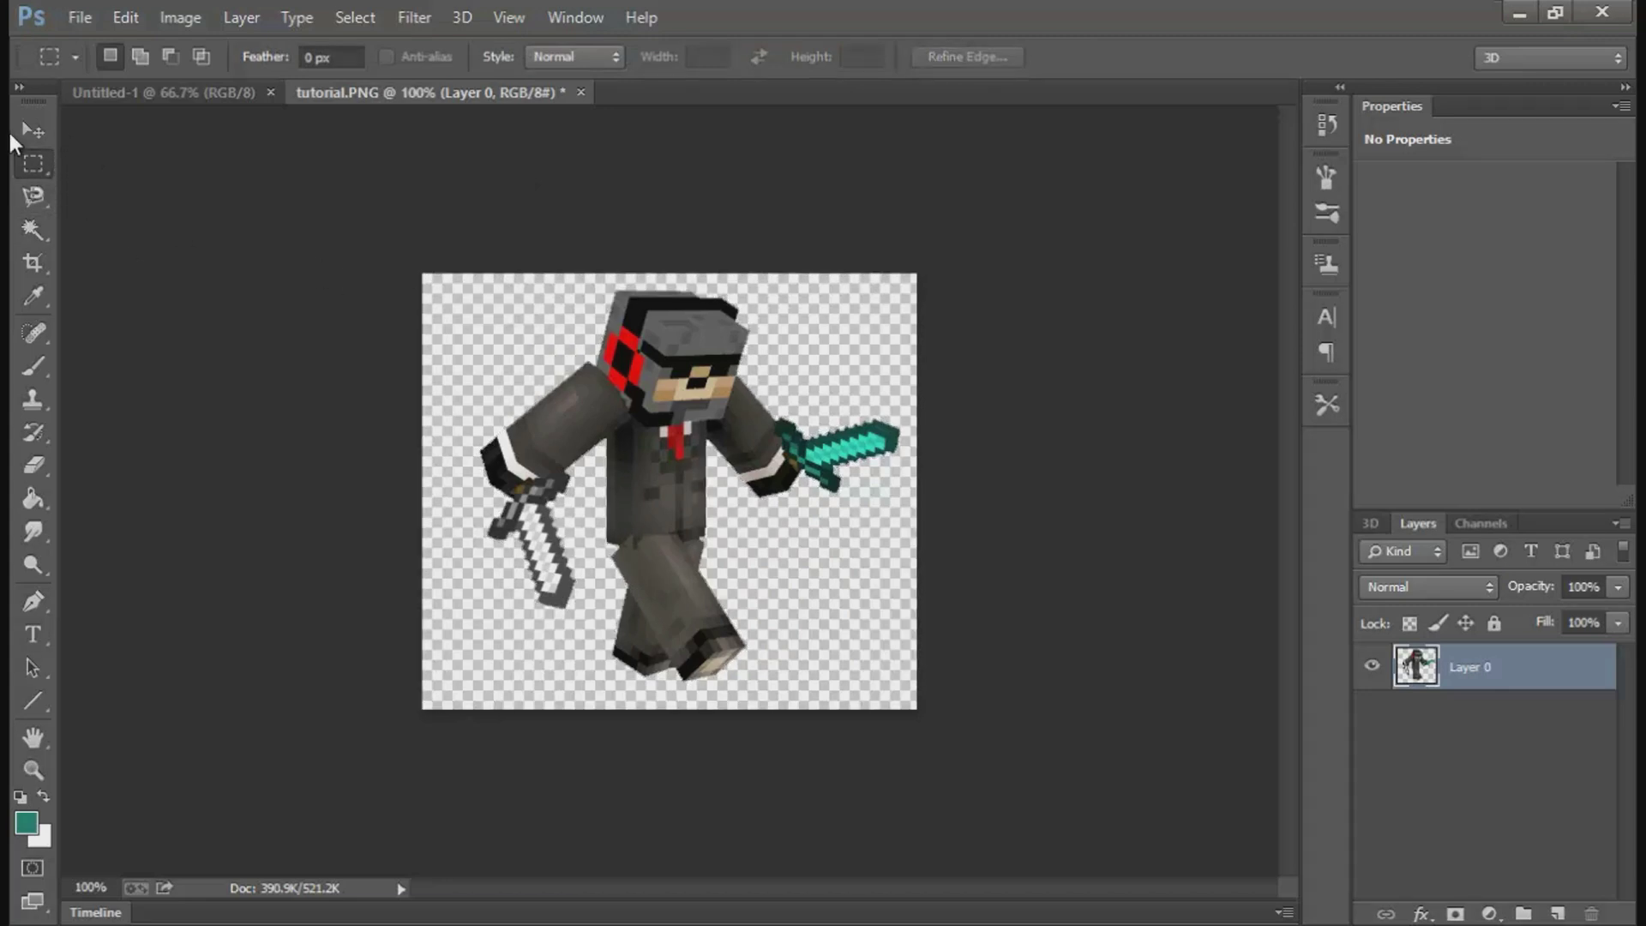
pyautogui.click(21, 130)
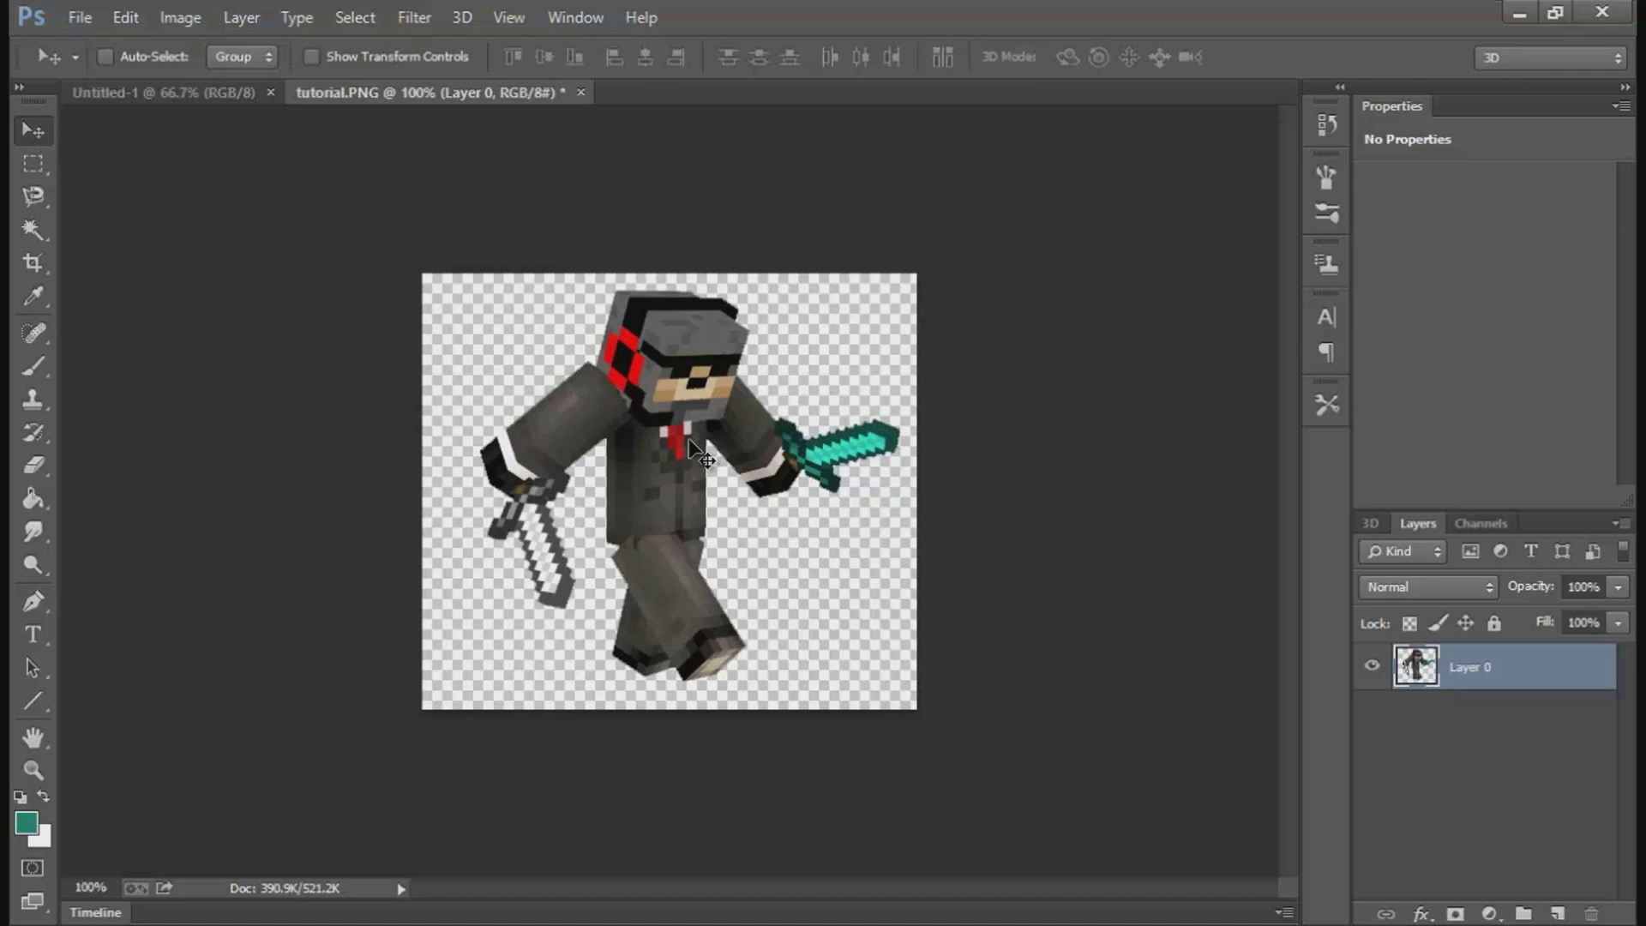
# Step: Drag the cut-out character into Untitled-1, scale it to about 125% and place it right
pyautogui.moveTo(694, 459); pyautogui.dragTo(634, 514)
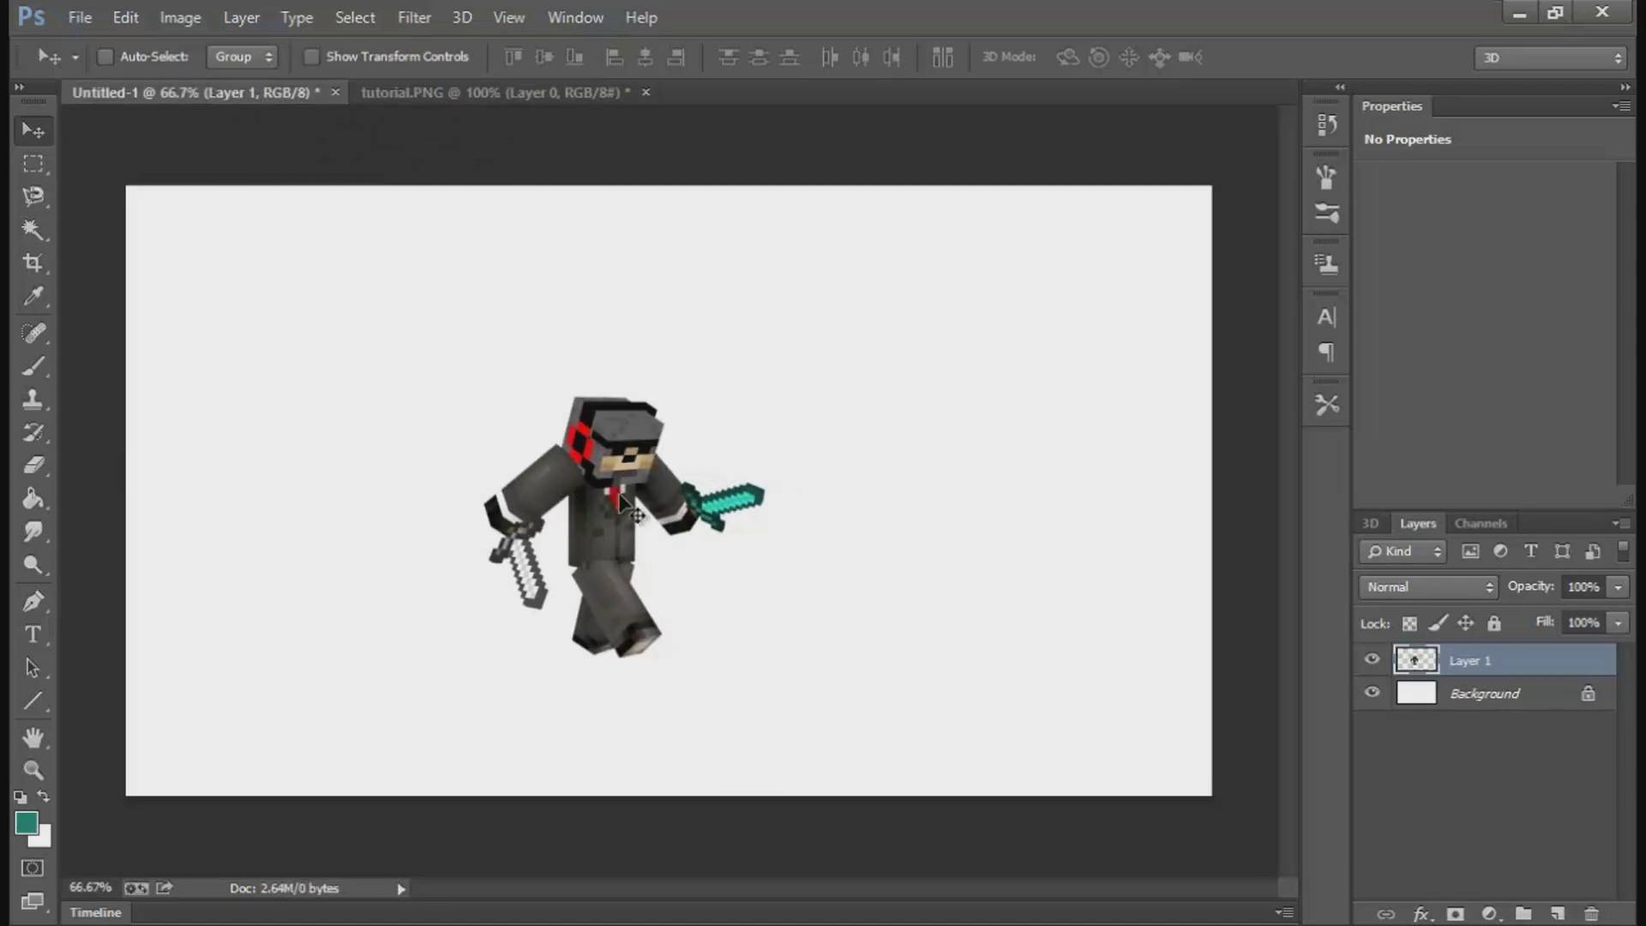
pyautogui.hotkey('ctrl', 't')
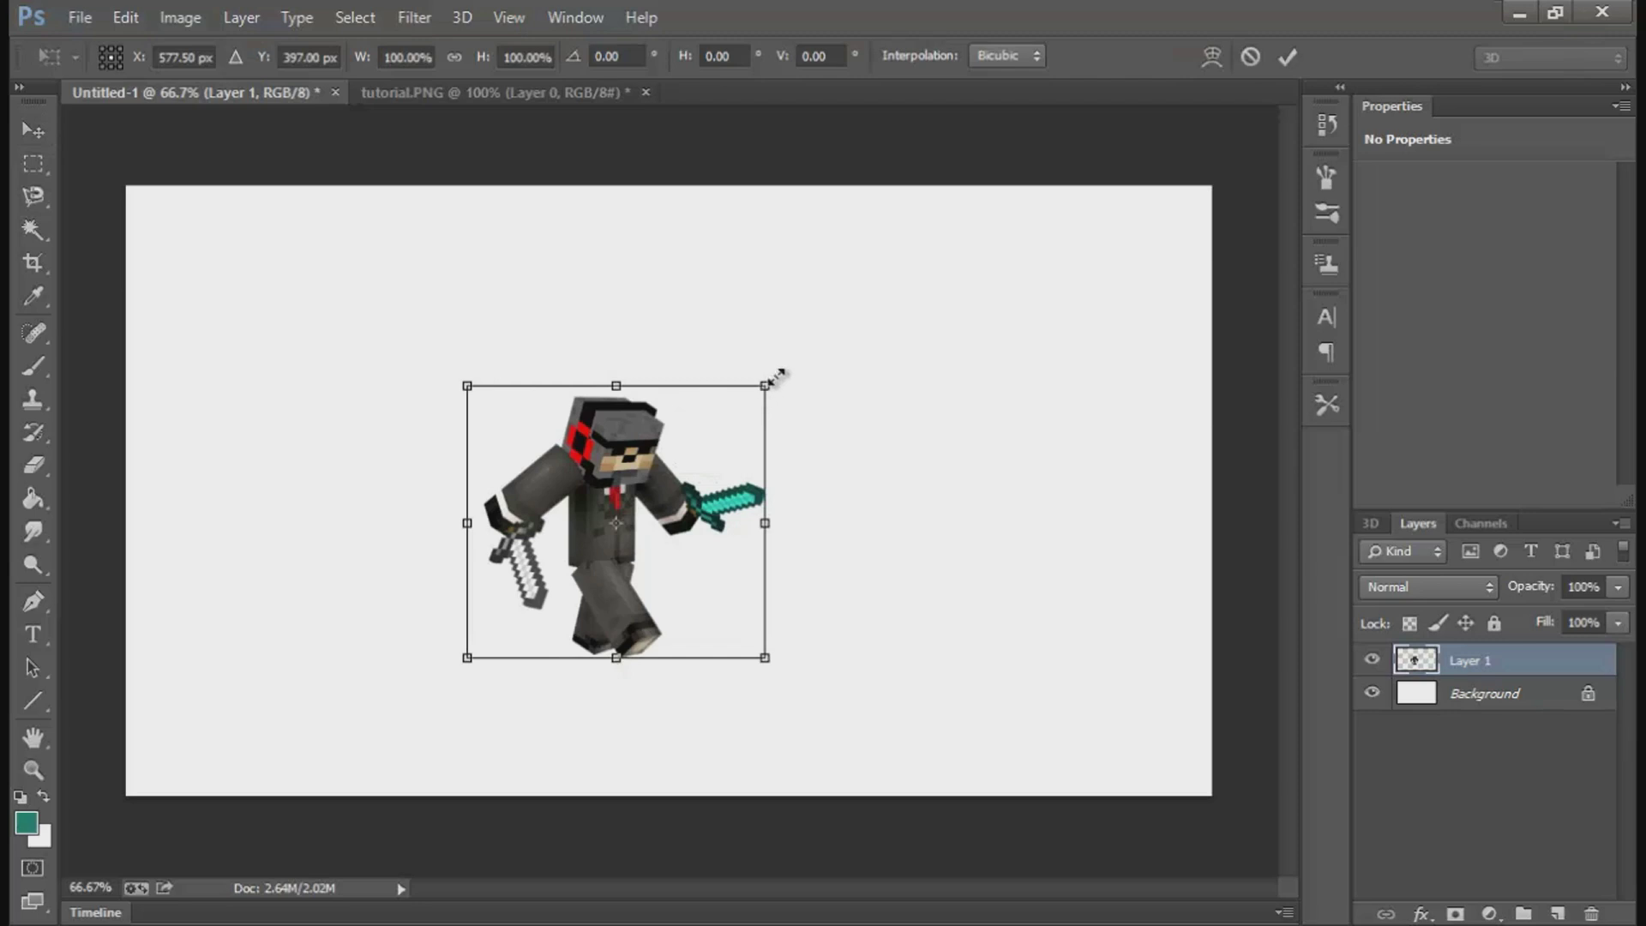
pyautogui.moveTo(765, 386); pyautogui.dragTo(840, 317)
pyautogui.moveTo(706, 487); pyautogui.dragTo(896, 568)
pyautogui.click(41, 128)
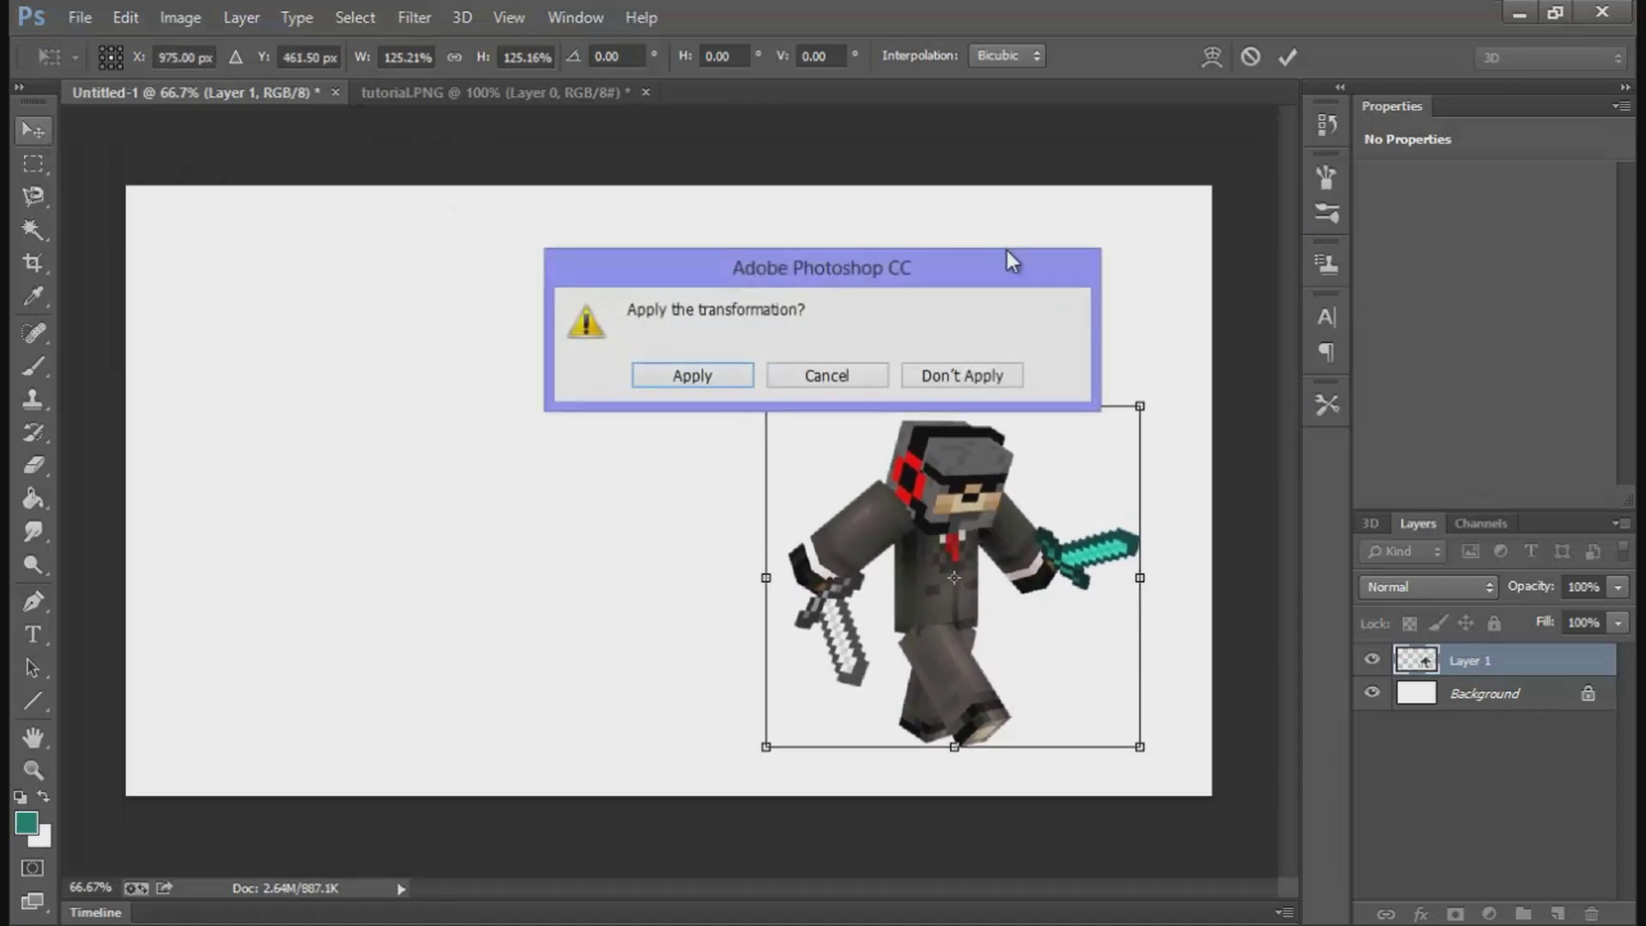
pyautogui.click(734, 375)
pyautogui.moveTo(943, 561)
pyautogui.mouseDown()
pyautogui.moveTo(902, 557)
pyautogui.moveTo(1034, 502)
pyautogui.moveTo(1005, 574)
pyautogui.moveTo(972, 570)
pyautogui.mouseUp()
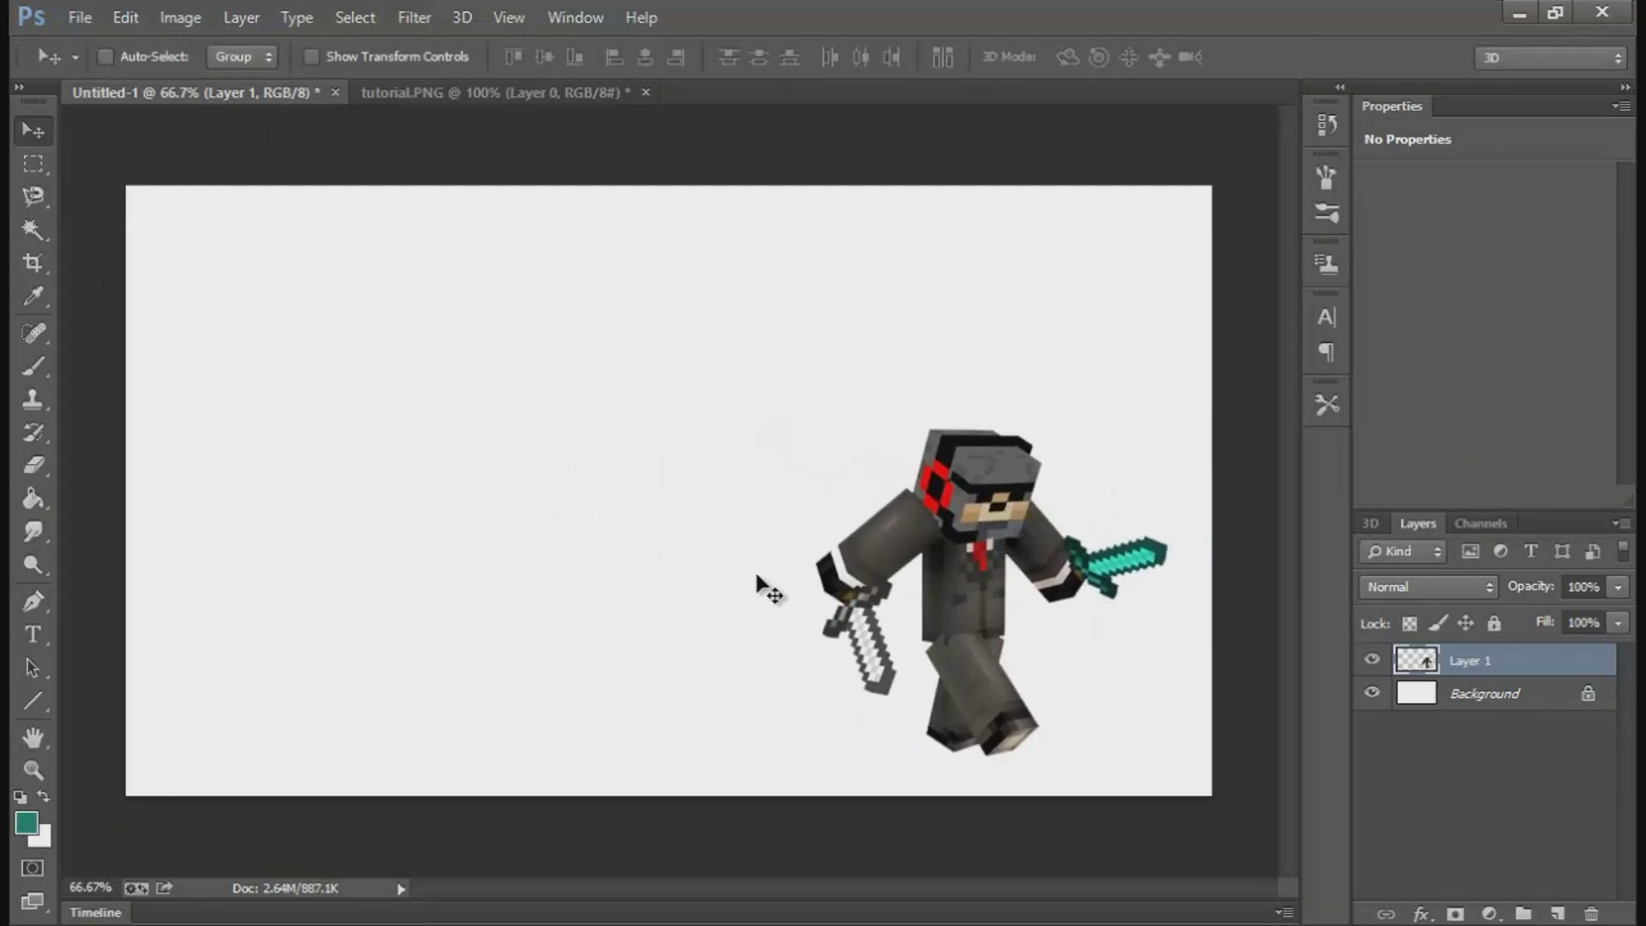
pyautogui.click(1457, 695)
# Step: Nudge the character on Layer 1 slightly up and left, then select the Background layer
pyautogui.click(1458, 662)
pyautogui.moveTo(984, 575); pyautogui.dragTo(971, 567)
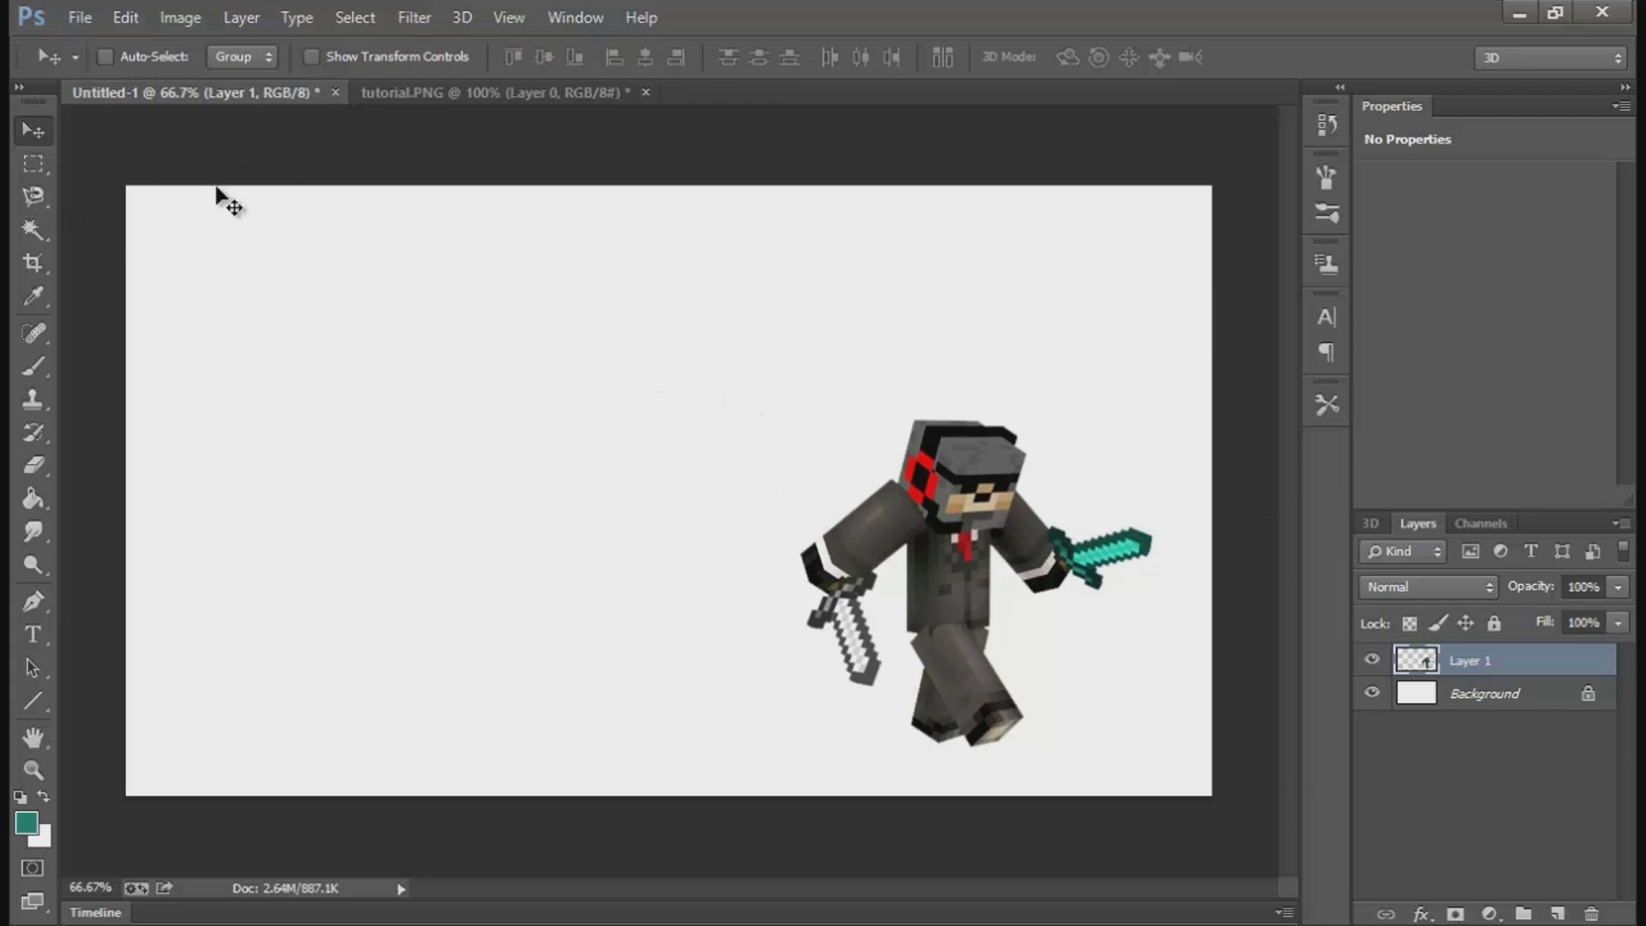
pyautogui.click(1476, 711)
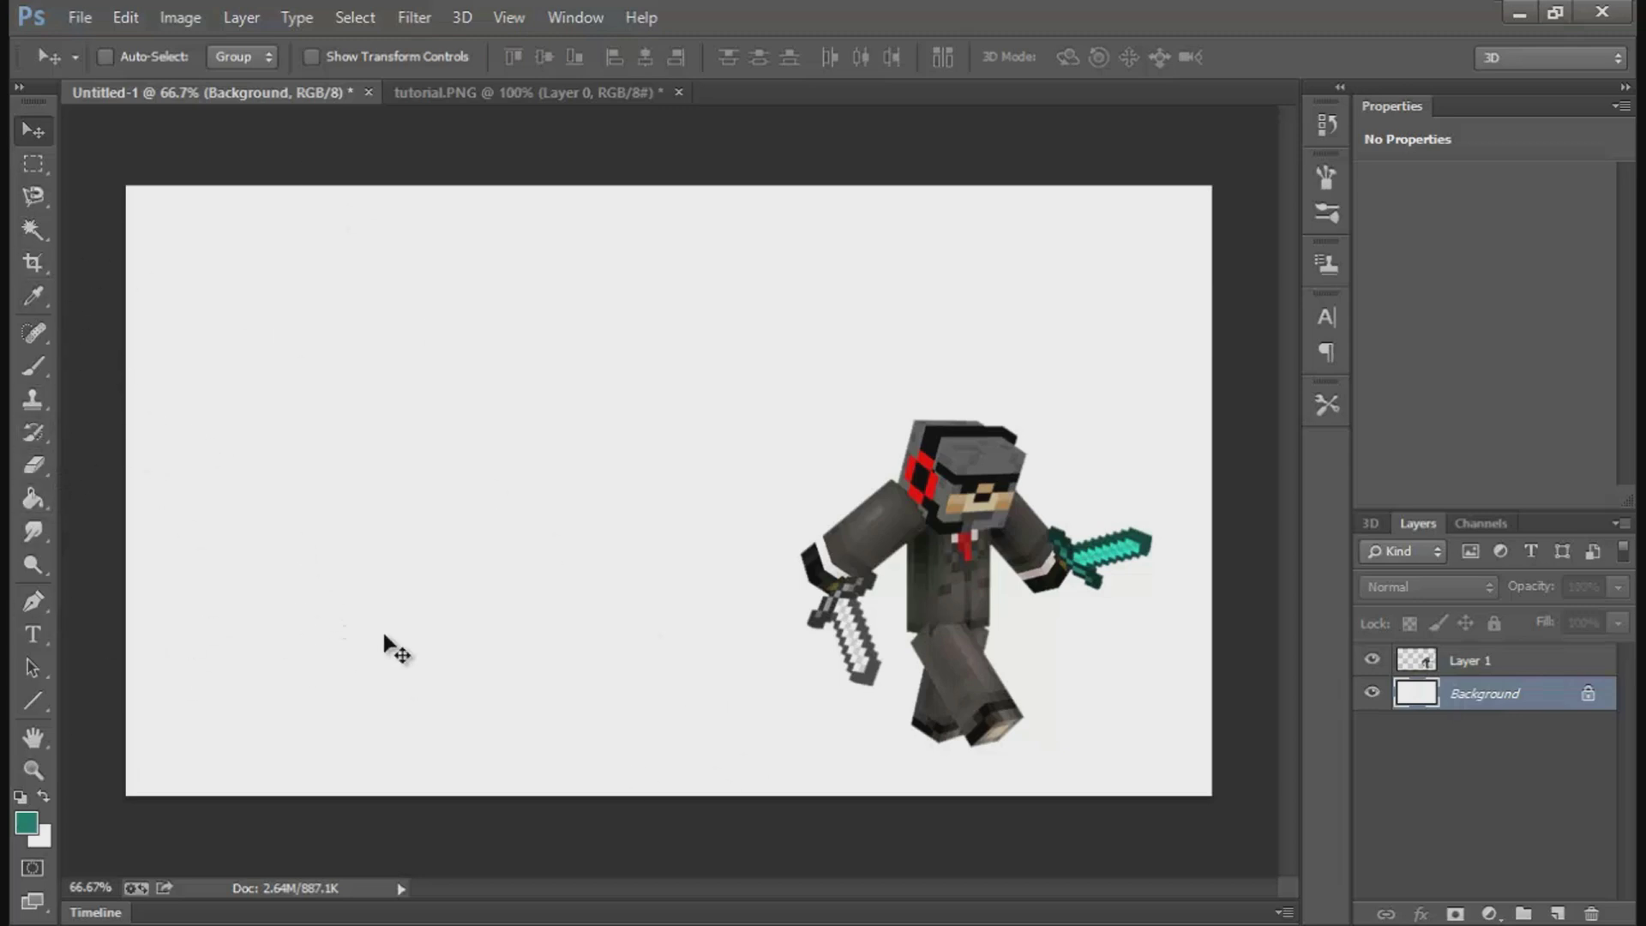
pyautogui.click(33, 504)
# Step: Choose the Gradient tool with the blue-white-yellow preset gradient
pyautogui.rightClick(33, 504)
pyautogui.click(108, 494)
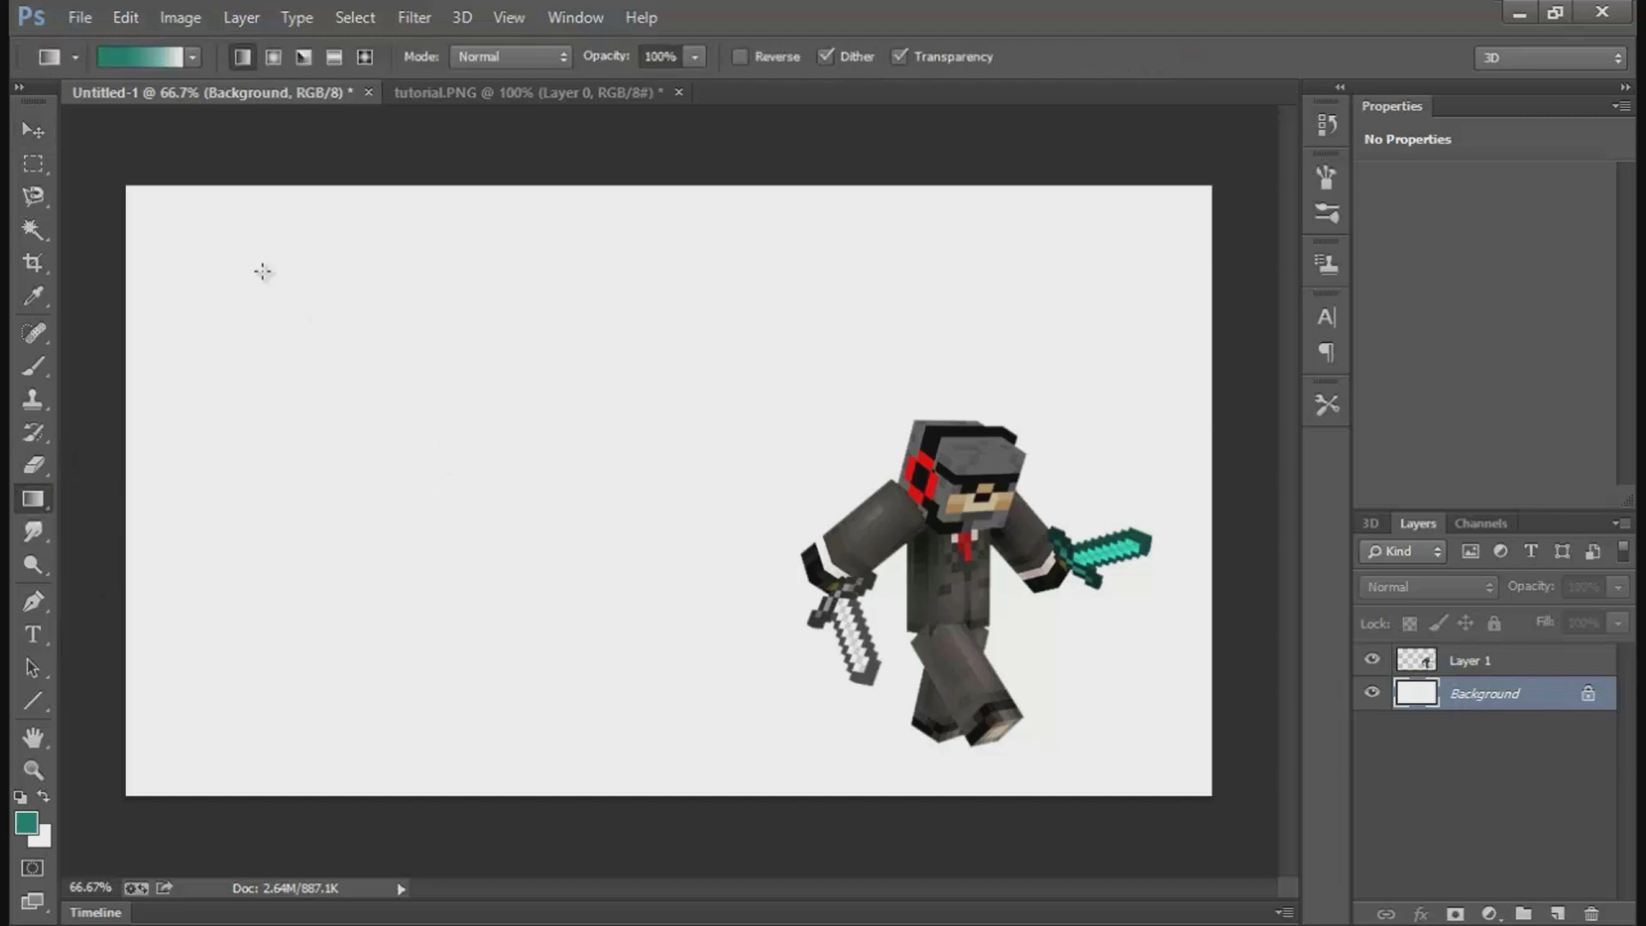
pyautogui.click(192, 58)
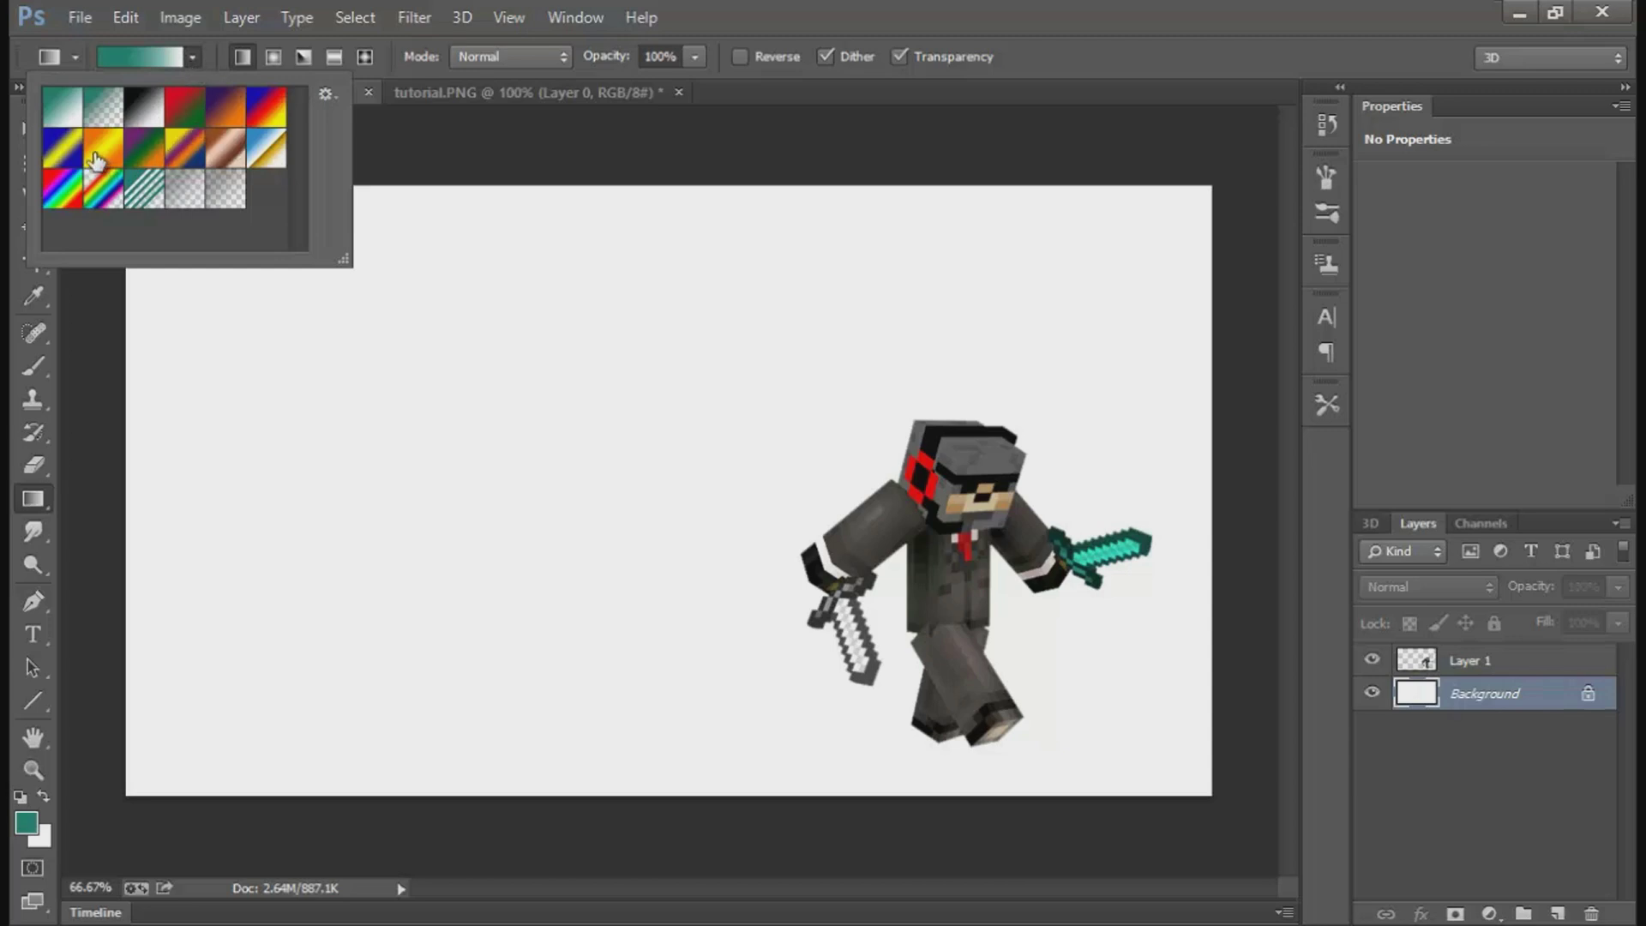
pyautogui.click(283, 156)
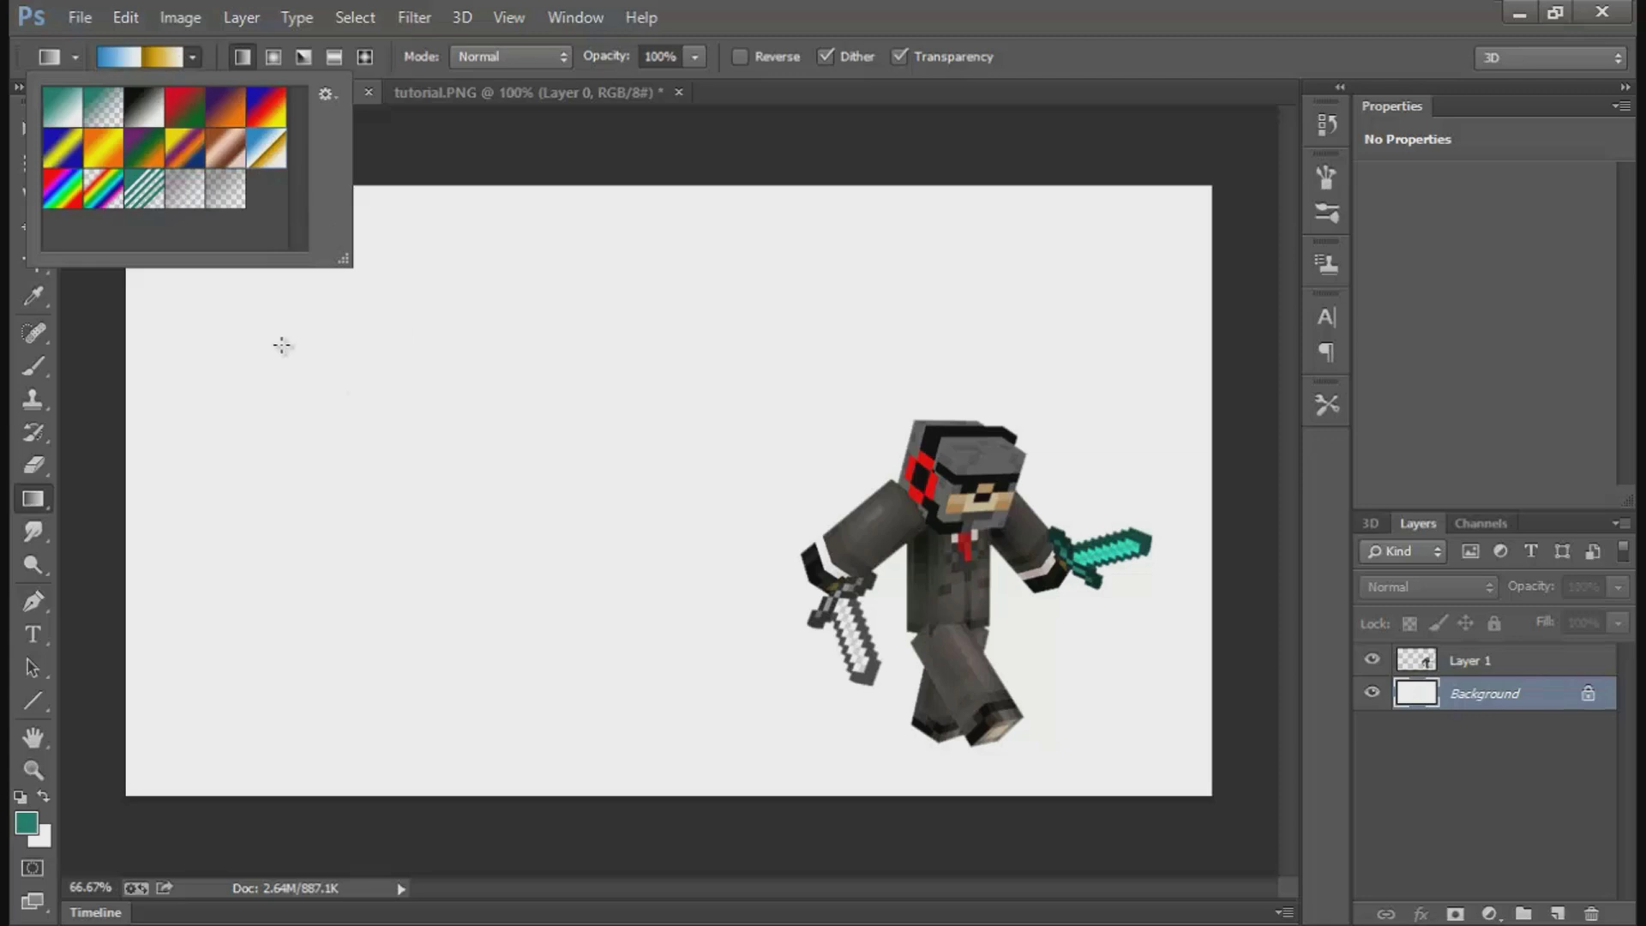
pyautogui.click(234, 297)
# Step: Fill the Background diagonally with the blue-to-yellow gradient, redrawing until the angle looks right
pyautogui.moveTo(221, 283); pyautogui.dragTo(1050, 666)
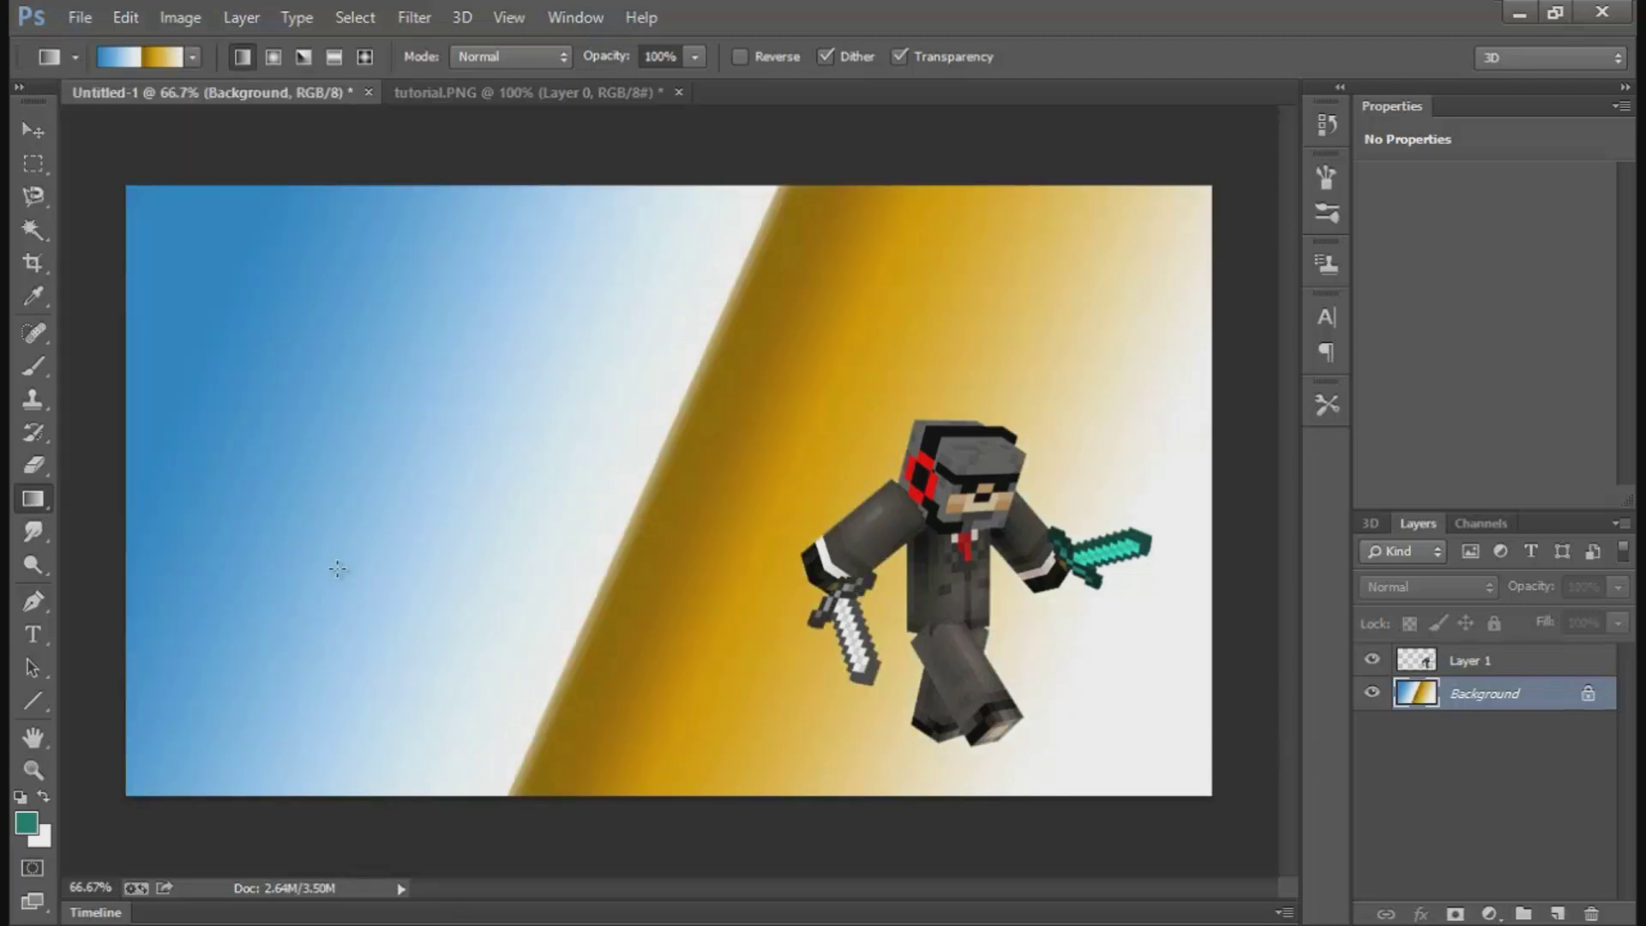
pyautogui.moveTo(197, 286); pyautogui.dragTo(1112, 698)
pyautogui.moveTo(228, 665); pyautogui.dragTo(1010, 331)
pyautogui.moveTo(693, 482); pyautogui.dragTo(1124, 734)
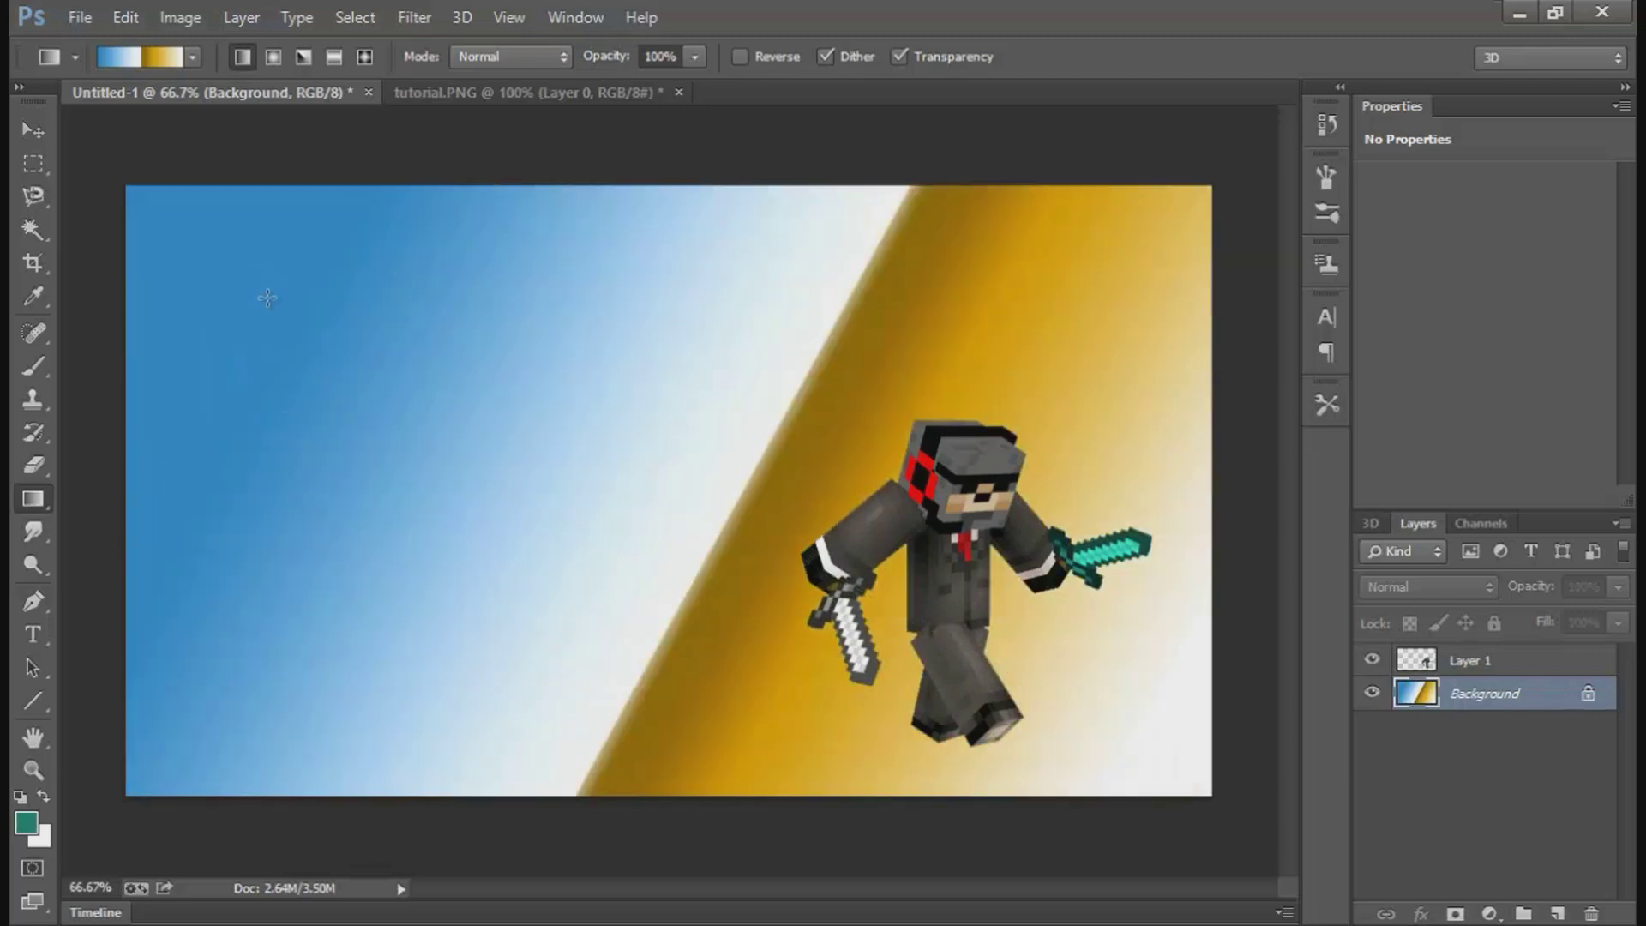
# Step: Type the title 'PHOTOSHOP TUTORIAL!' and drag it across the top of the thumbnail
pyautogui.click(34, 636)
pyautogui.click(193, 390)
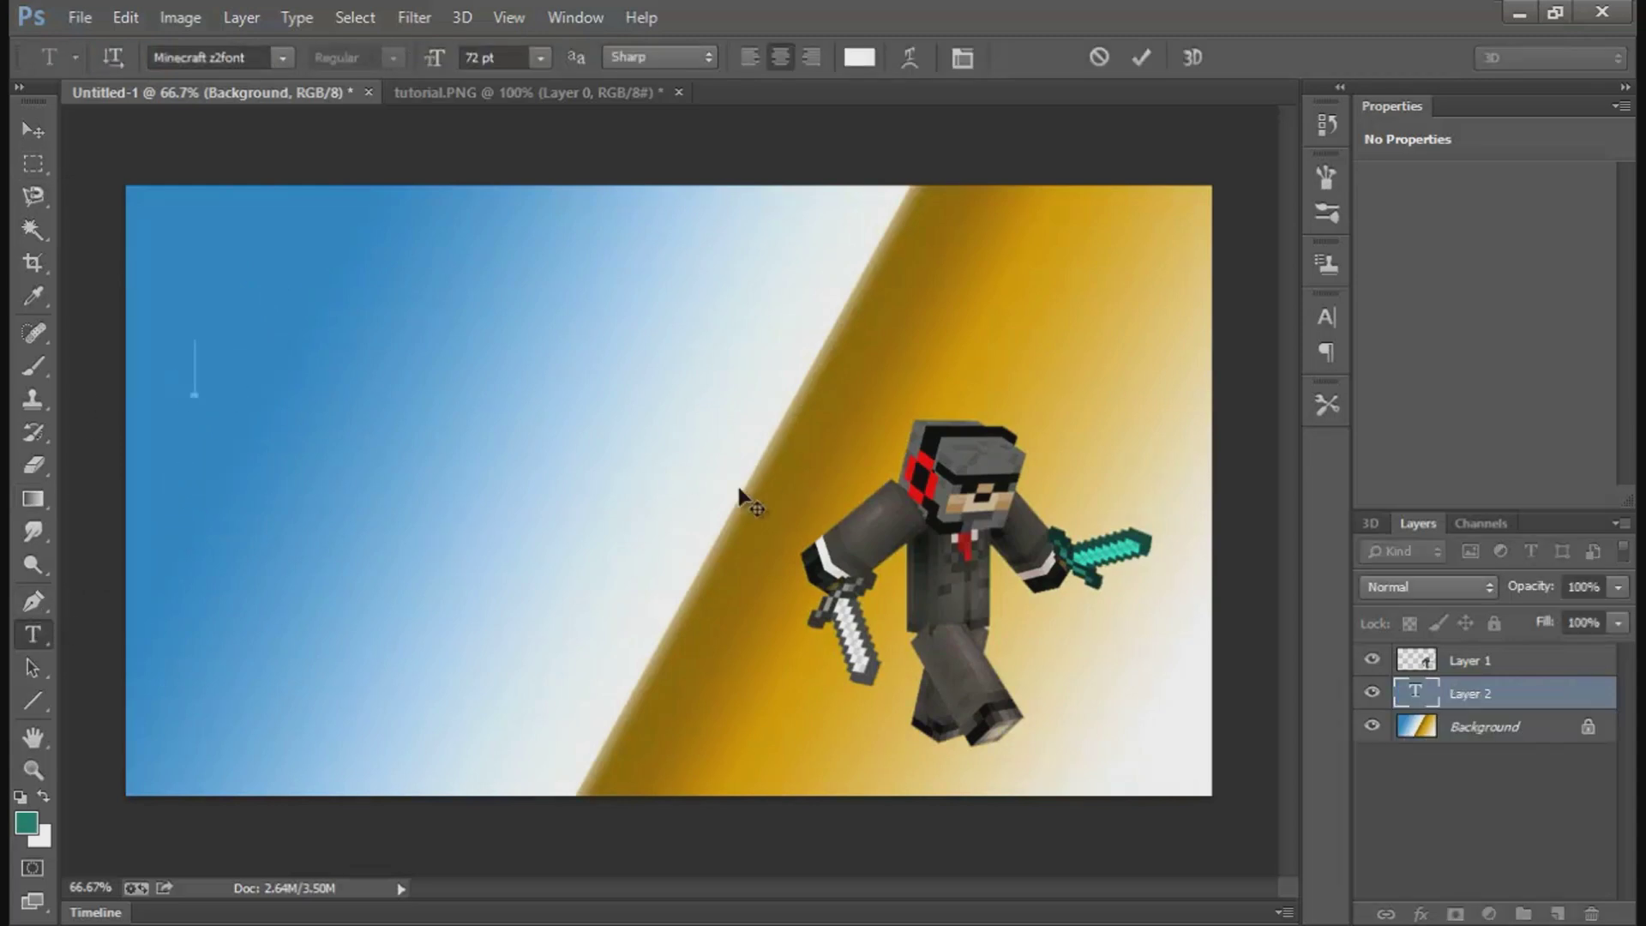
pyautogui.write('MIN')
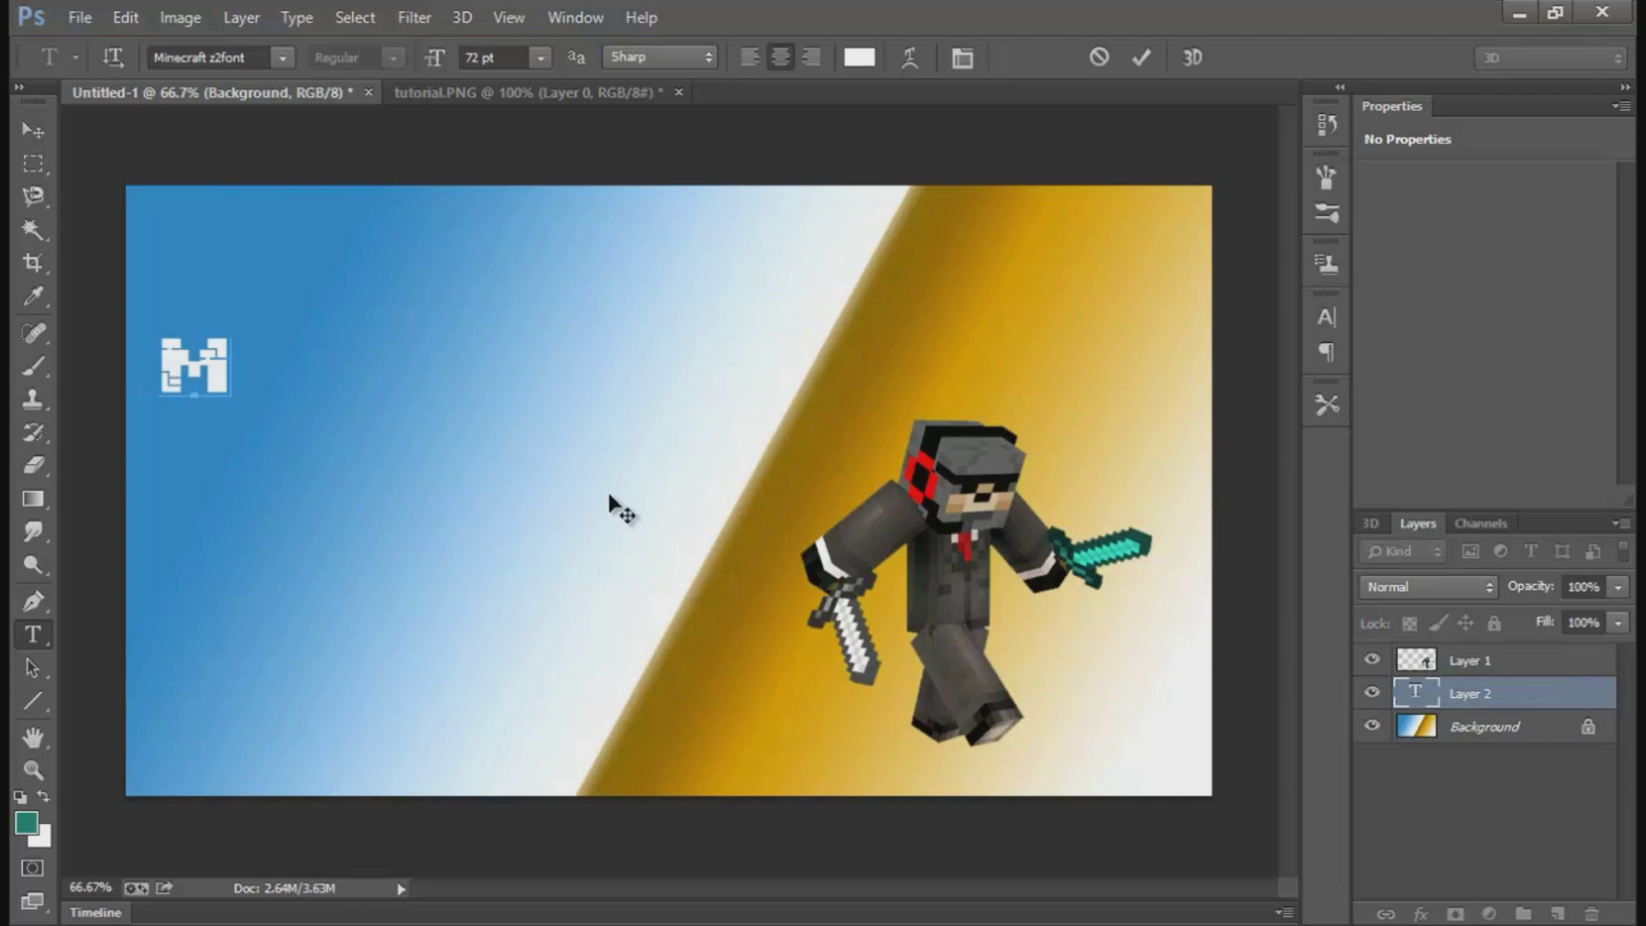
pyautogui.press('BackSpace')
pyautogui.press('BackSpace')
pyautogui.write('INE')
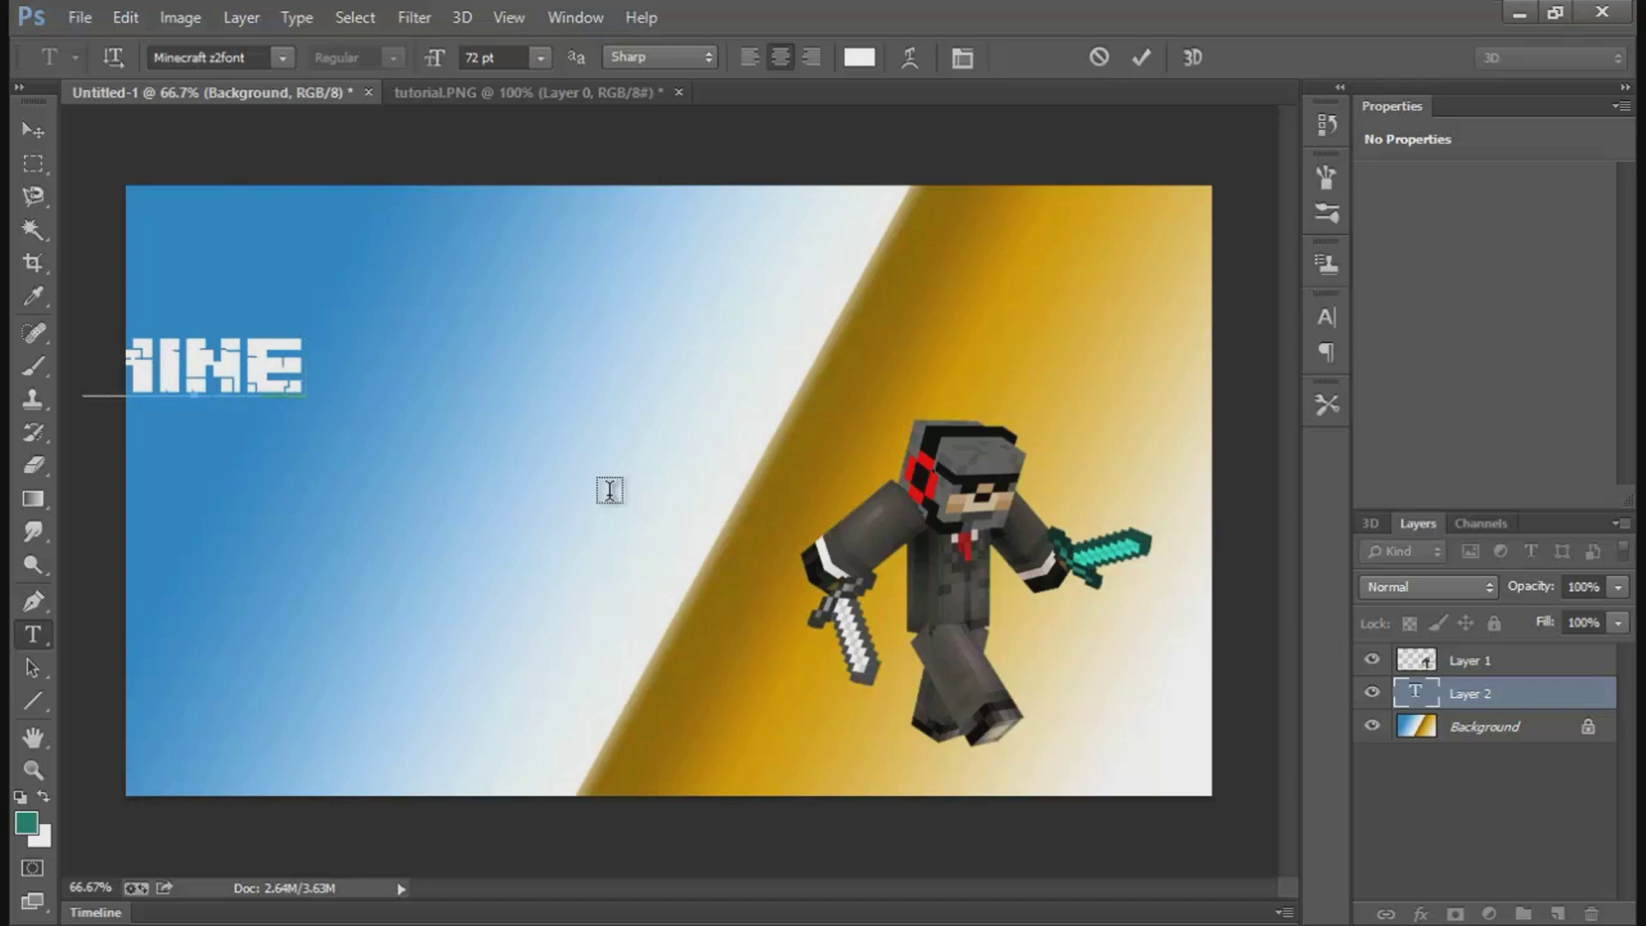
pyautogui.press('BackSpace')
pyautogui.press('BackSpace')
pyautogui.press('BackSpace')
pyautogui.press('BackSpace')
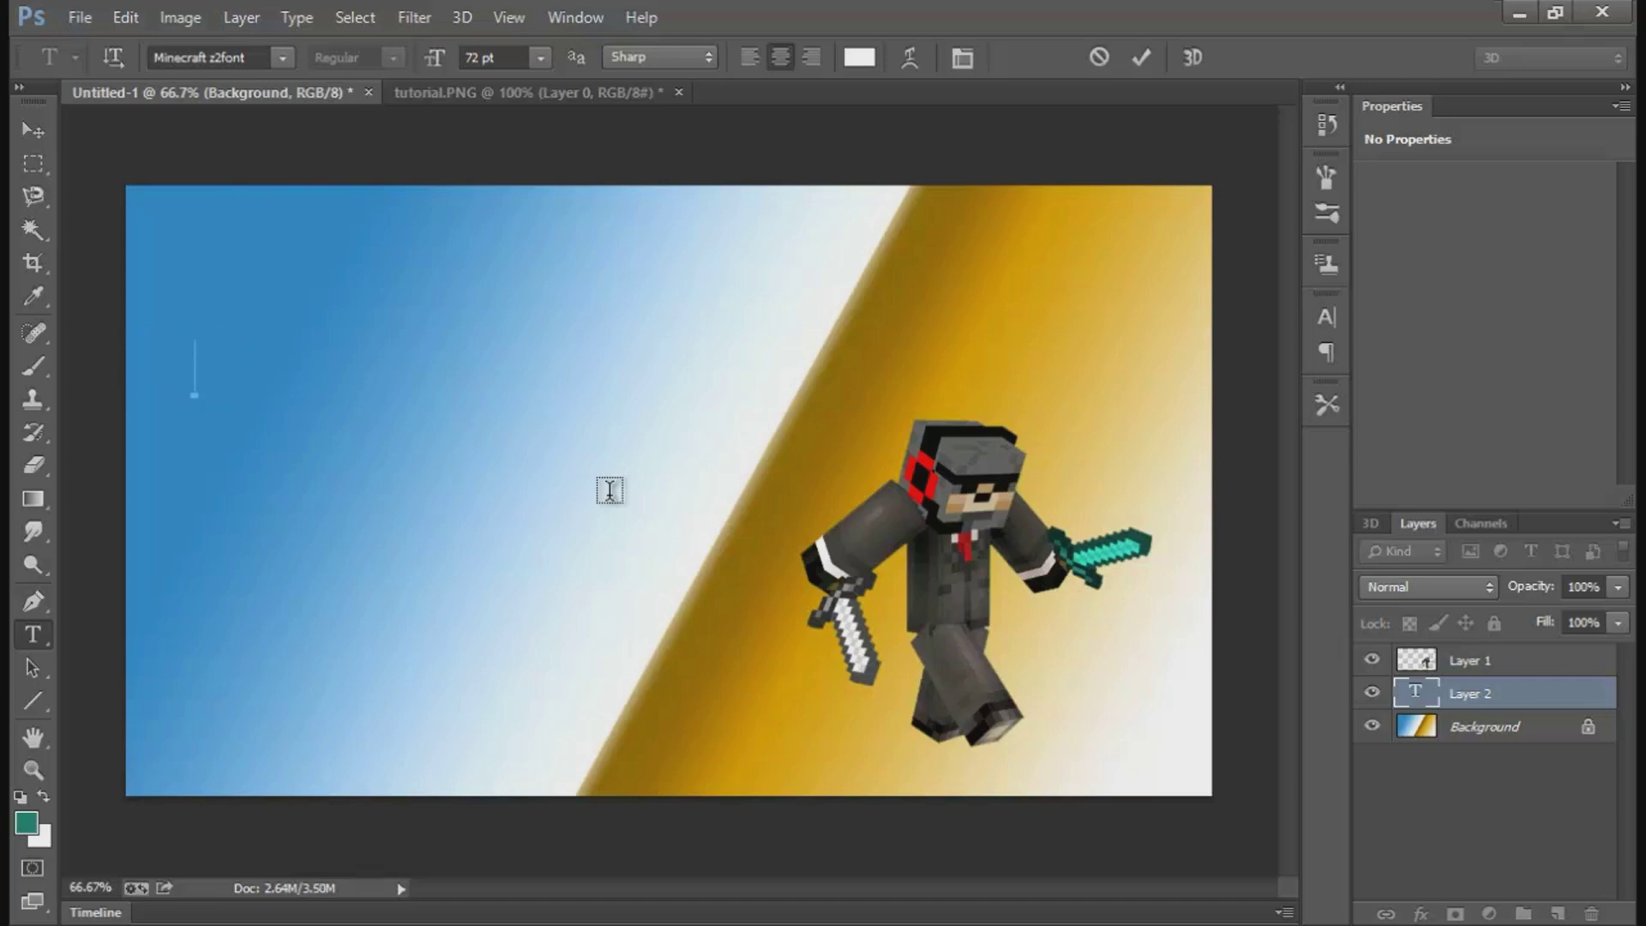
pyautogui.write('PHOTO')
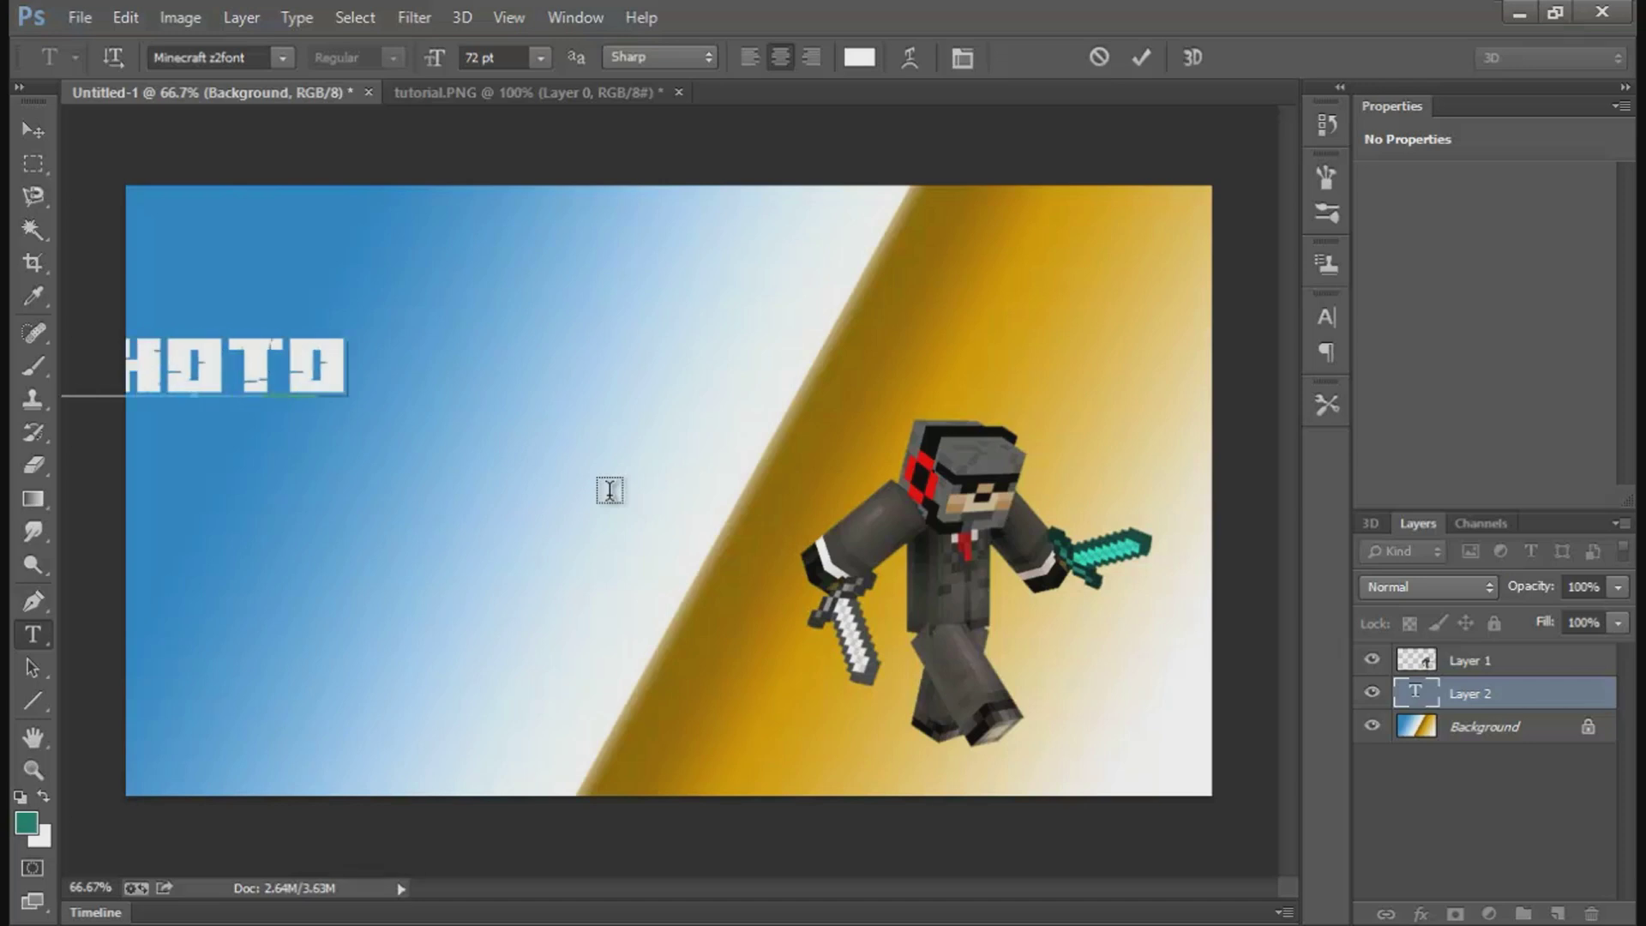
pyautogui.write('SHOP T')
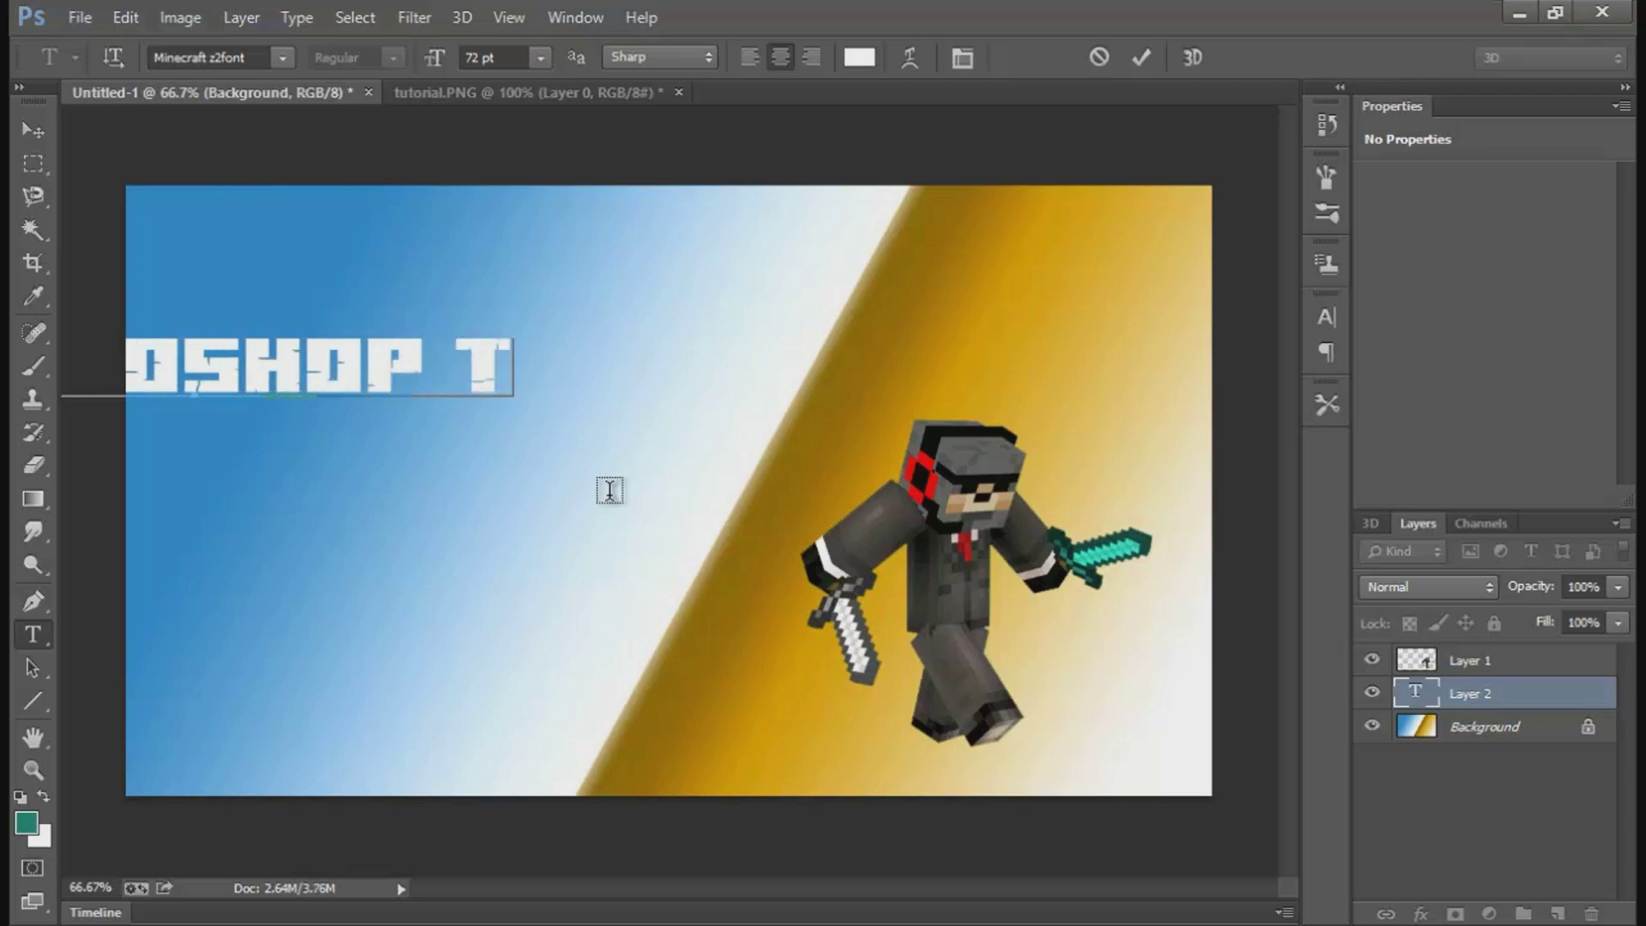
pyautogui.write('UT ORIAL')
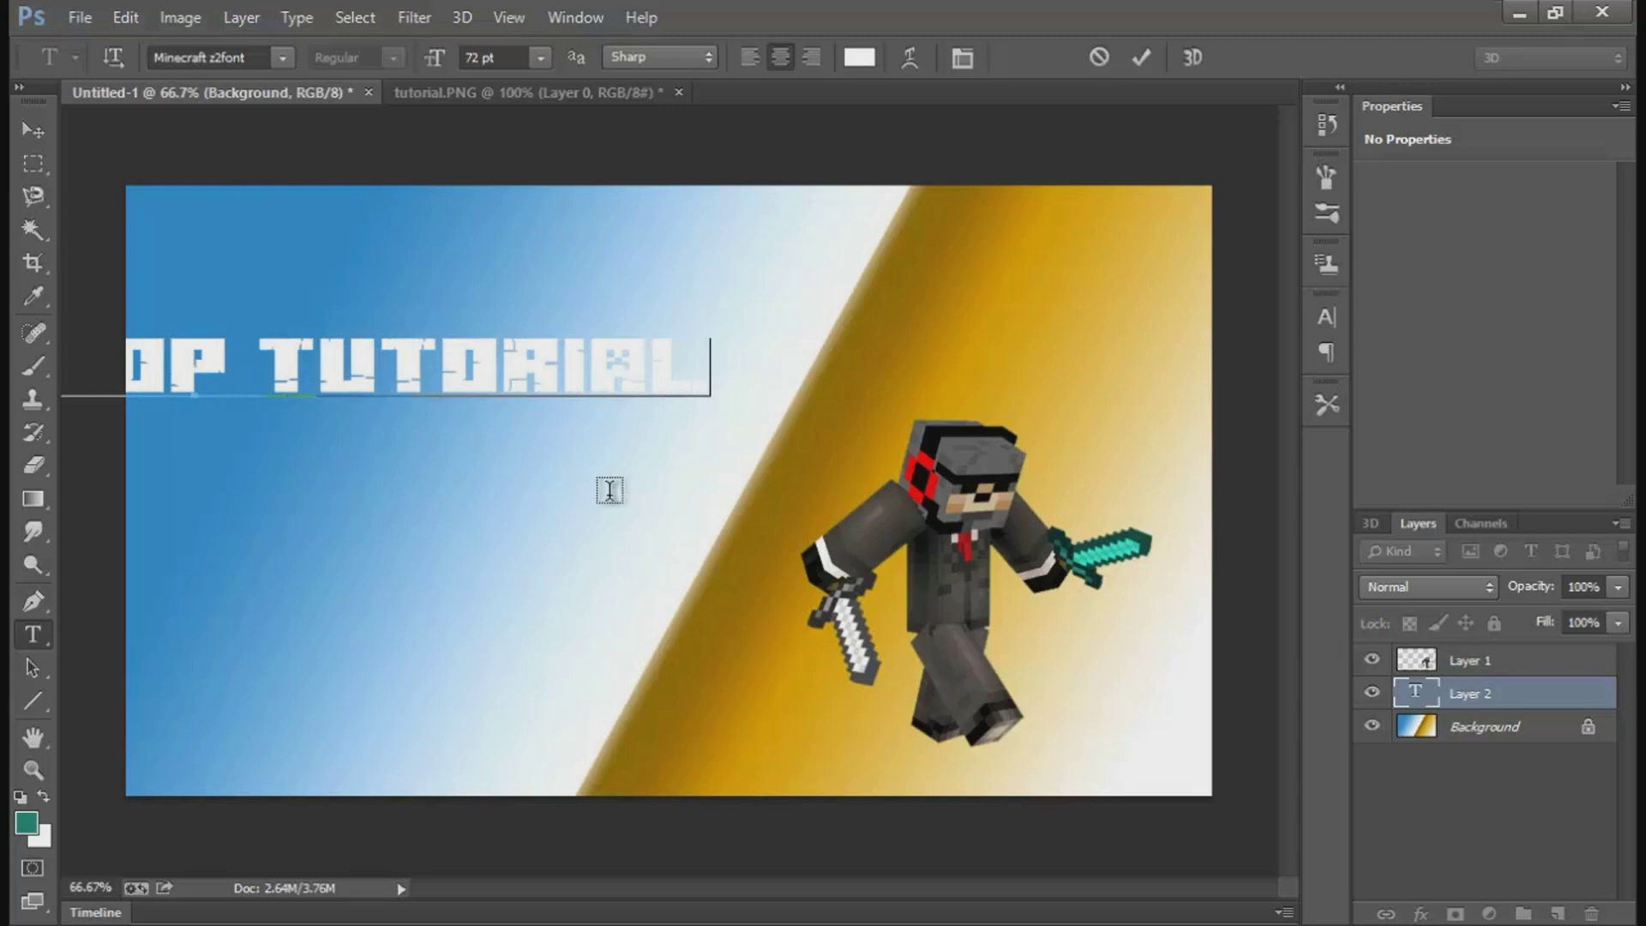
pyautogui.write('!')
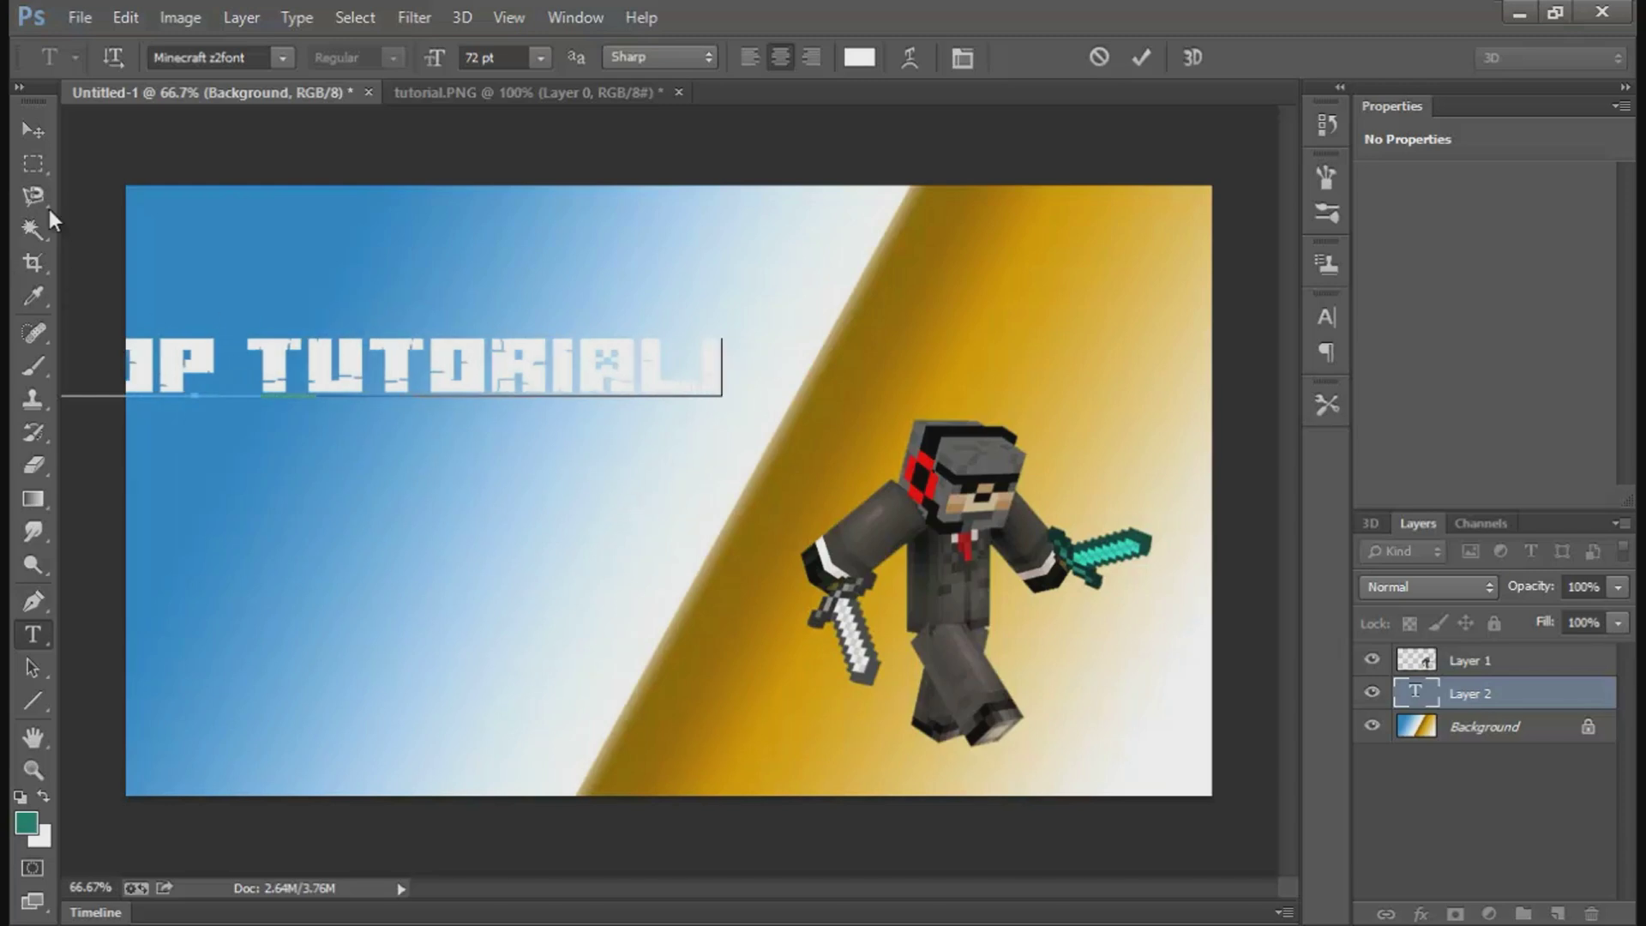
pyautogui.click(42, 132)
pyautogui.moveTo(486, 391); pyautogui.dragTo(882, 271)
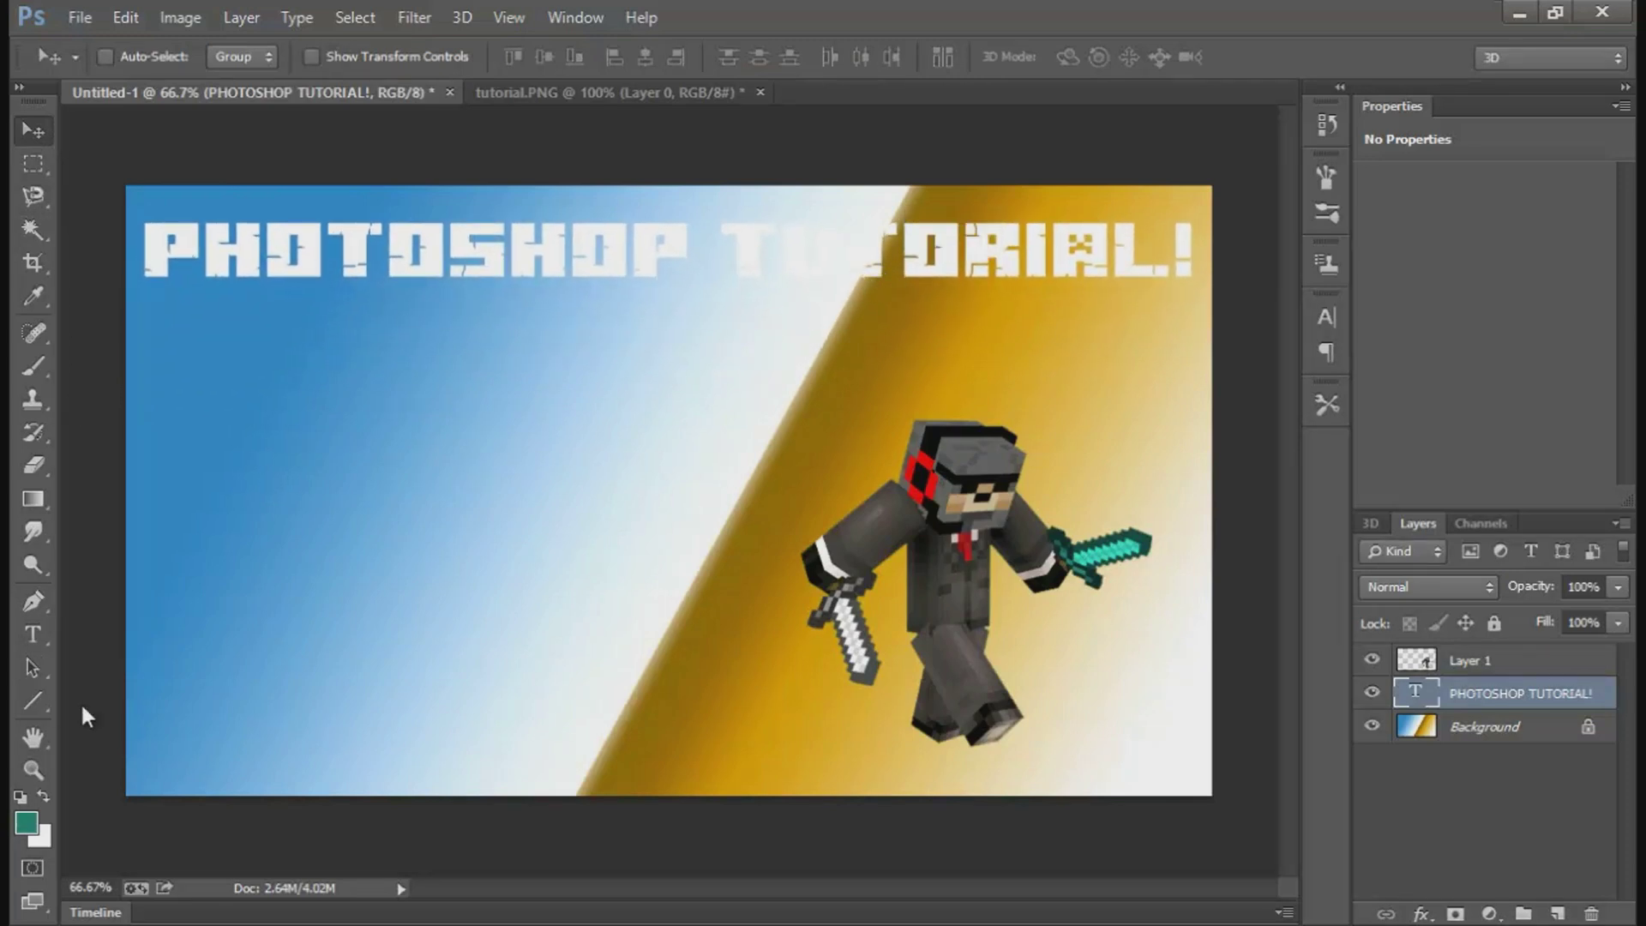
pyautogui.click(33, 635)
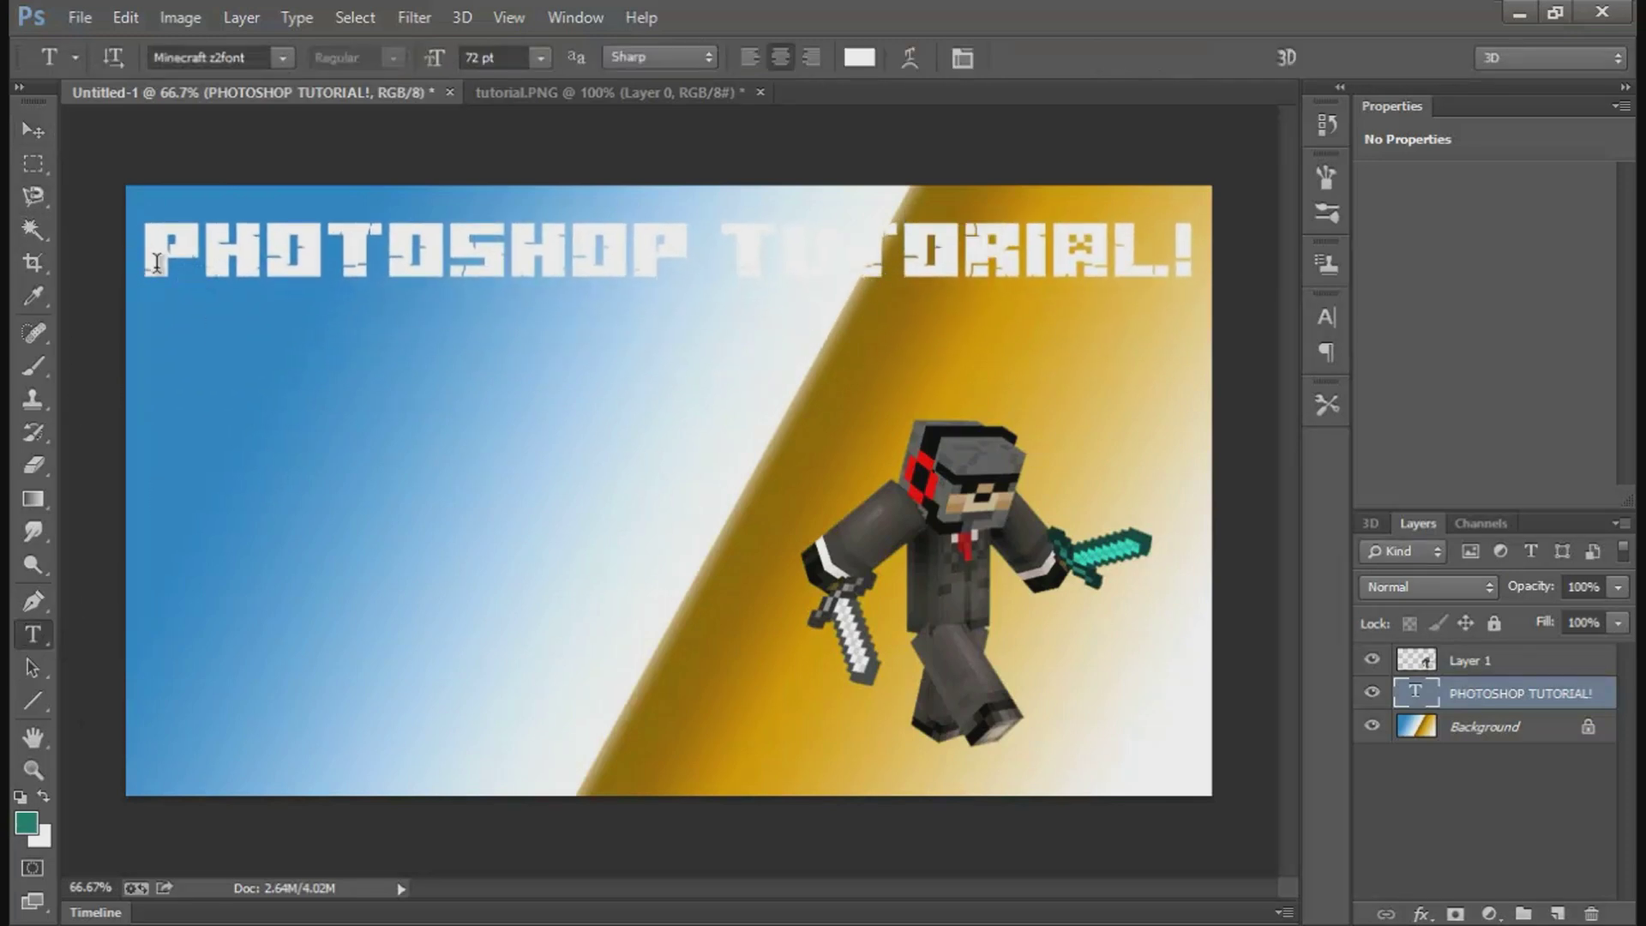
pyautogui.click(305, 257)
pyautogui.hotkey('ctrl', 'a')
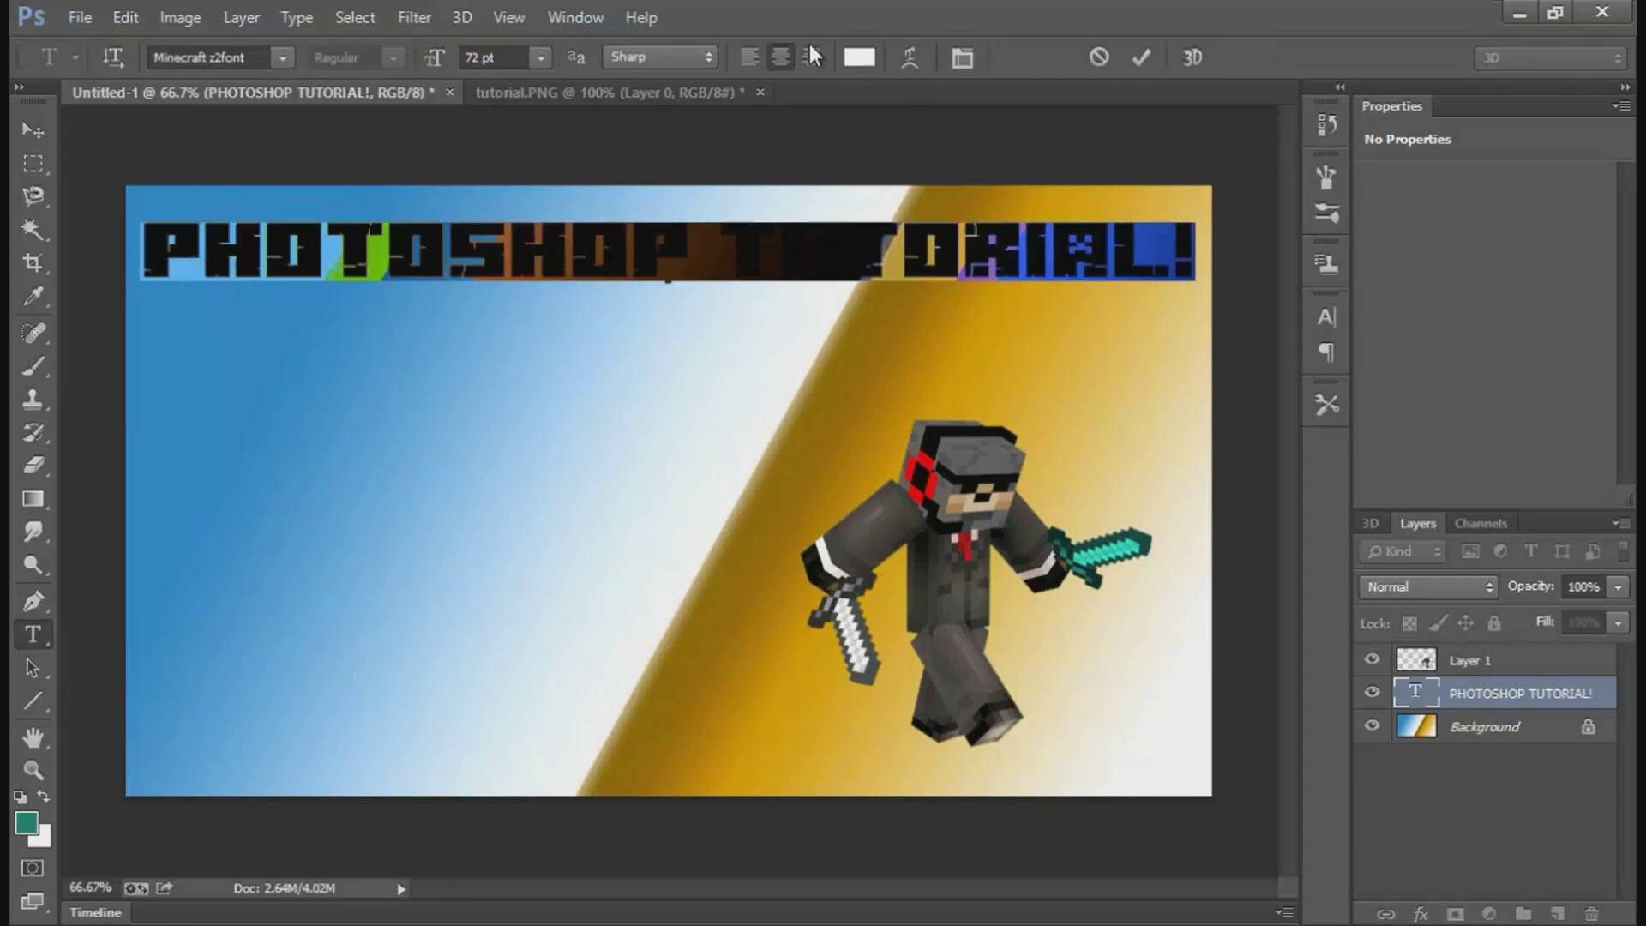
pyautogui.click(859, 57)
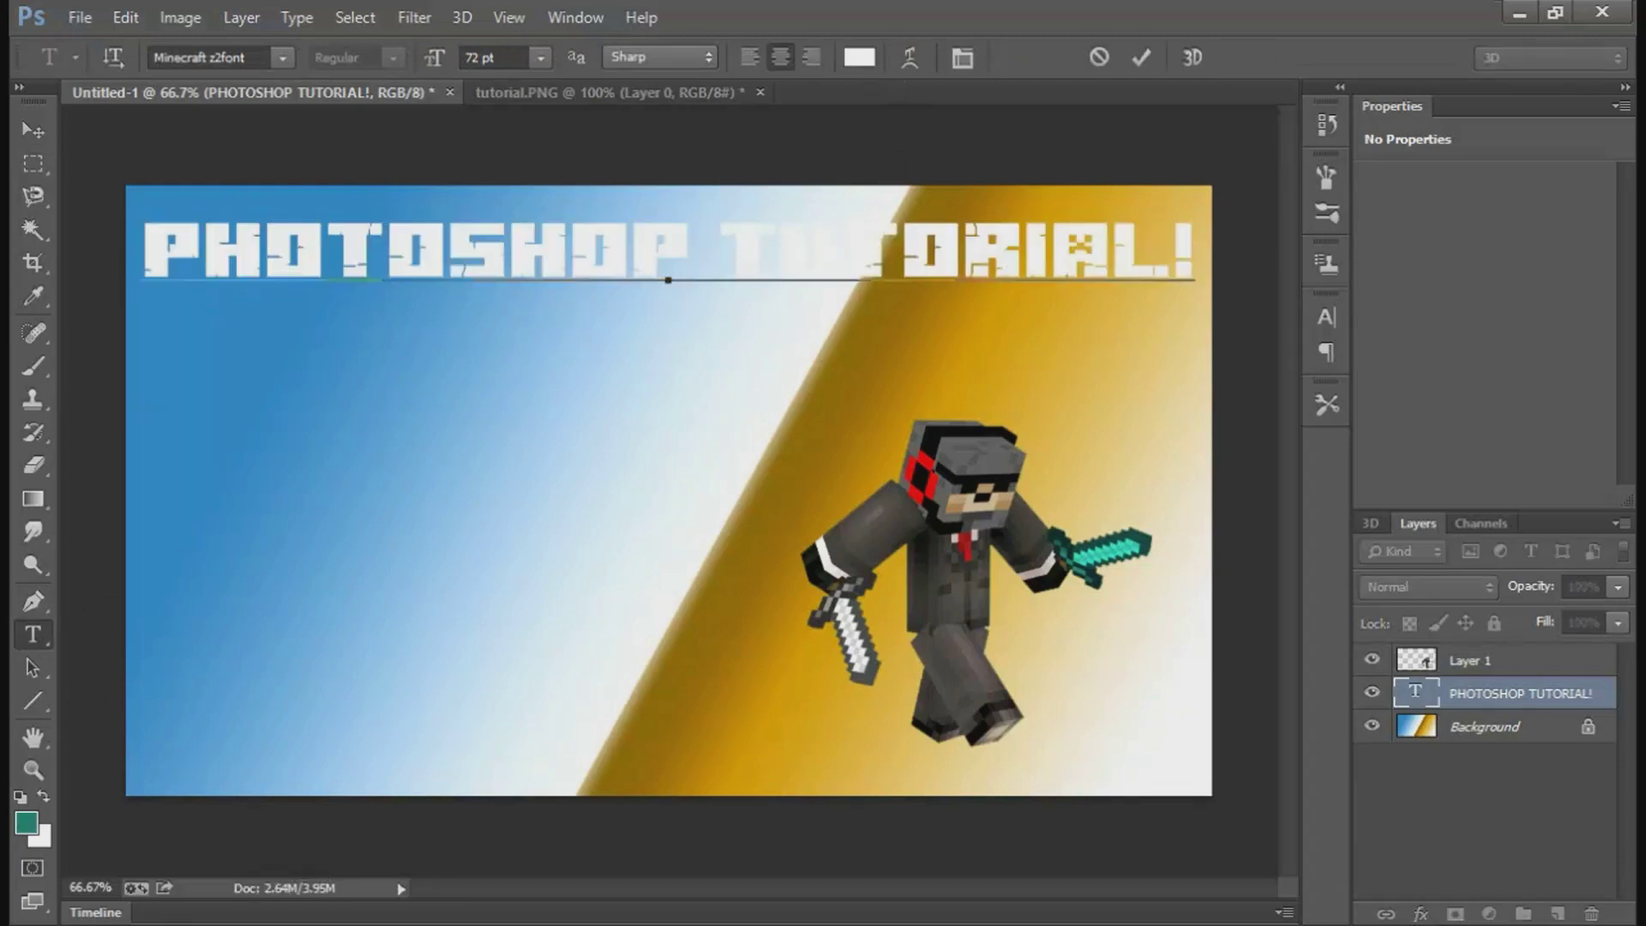
pyautogui.press('Return')
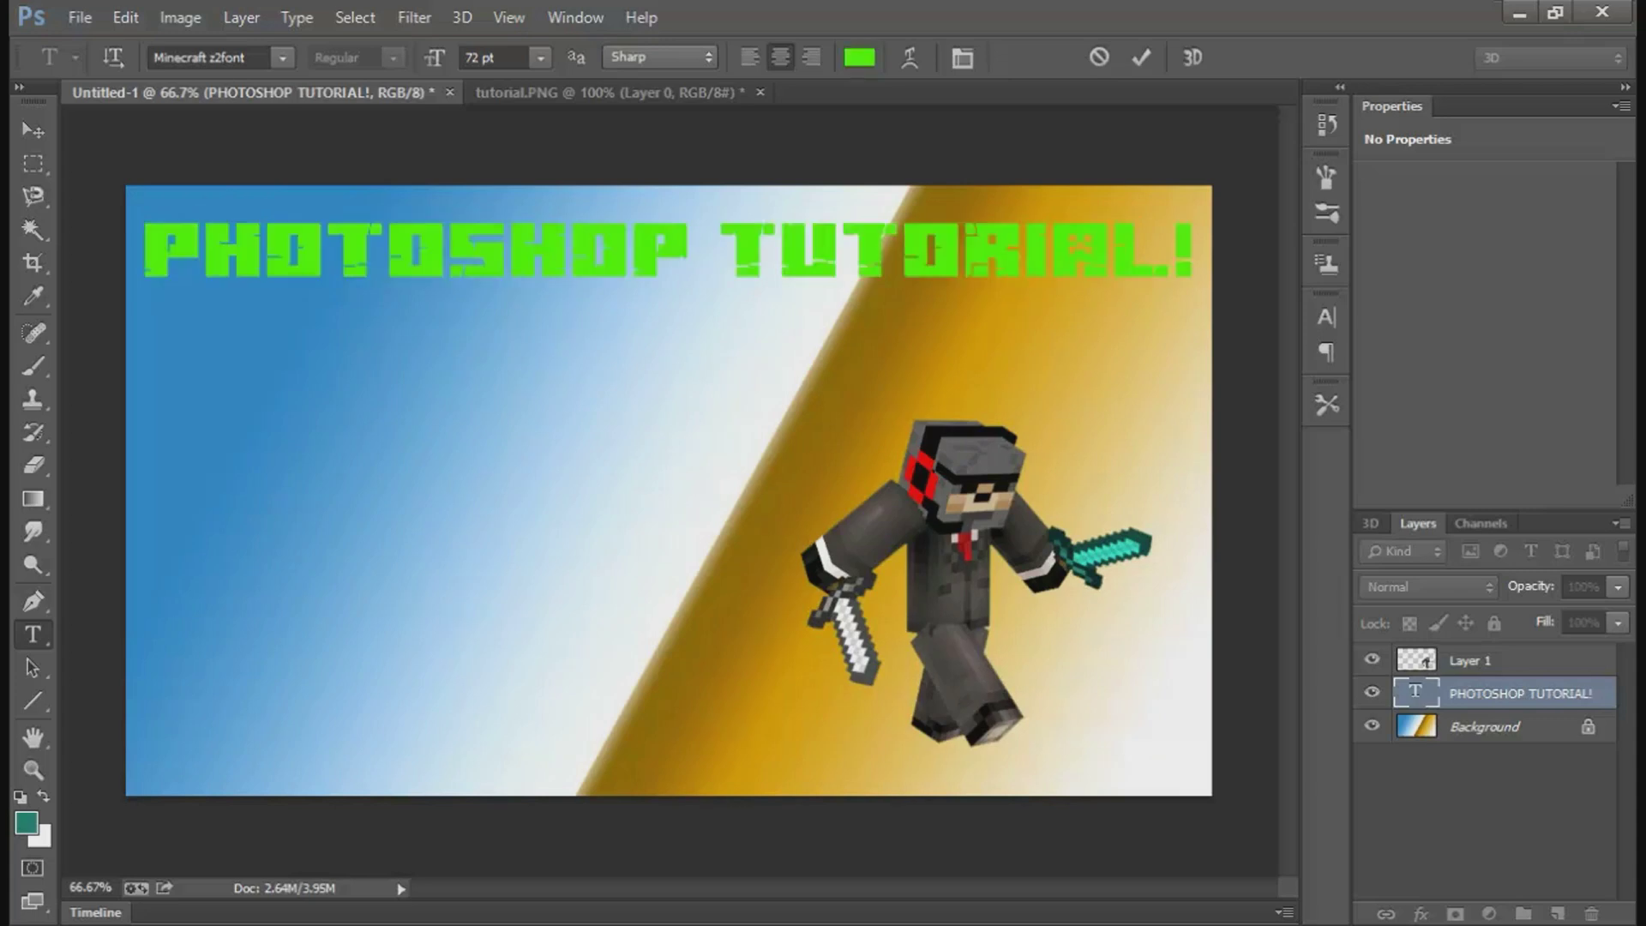
pyautogui.hotkey('ctrl', 'Return')
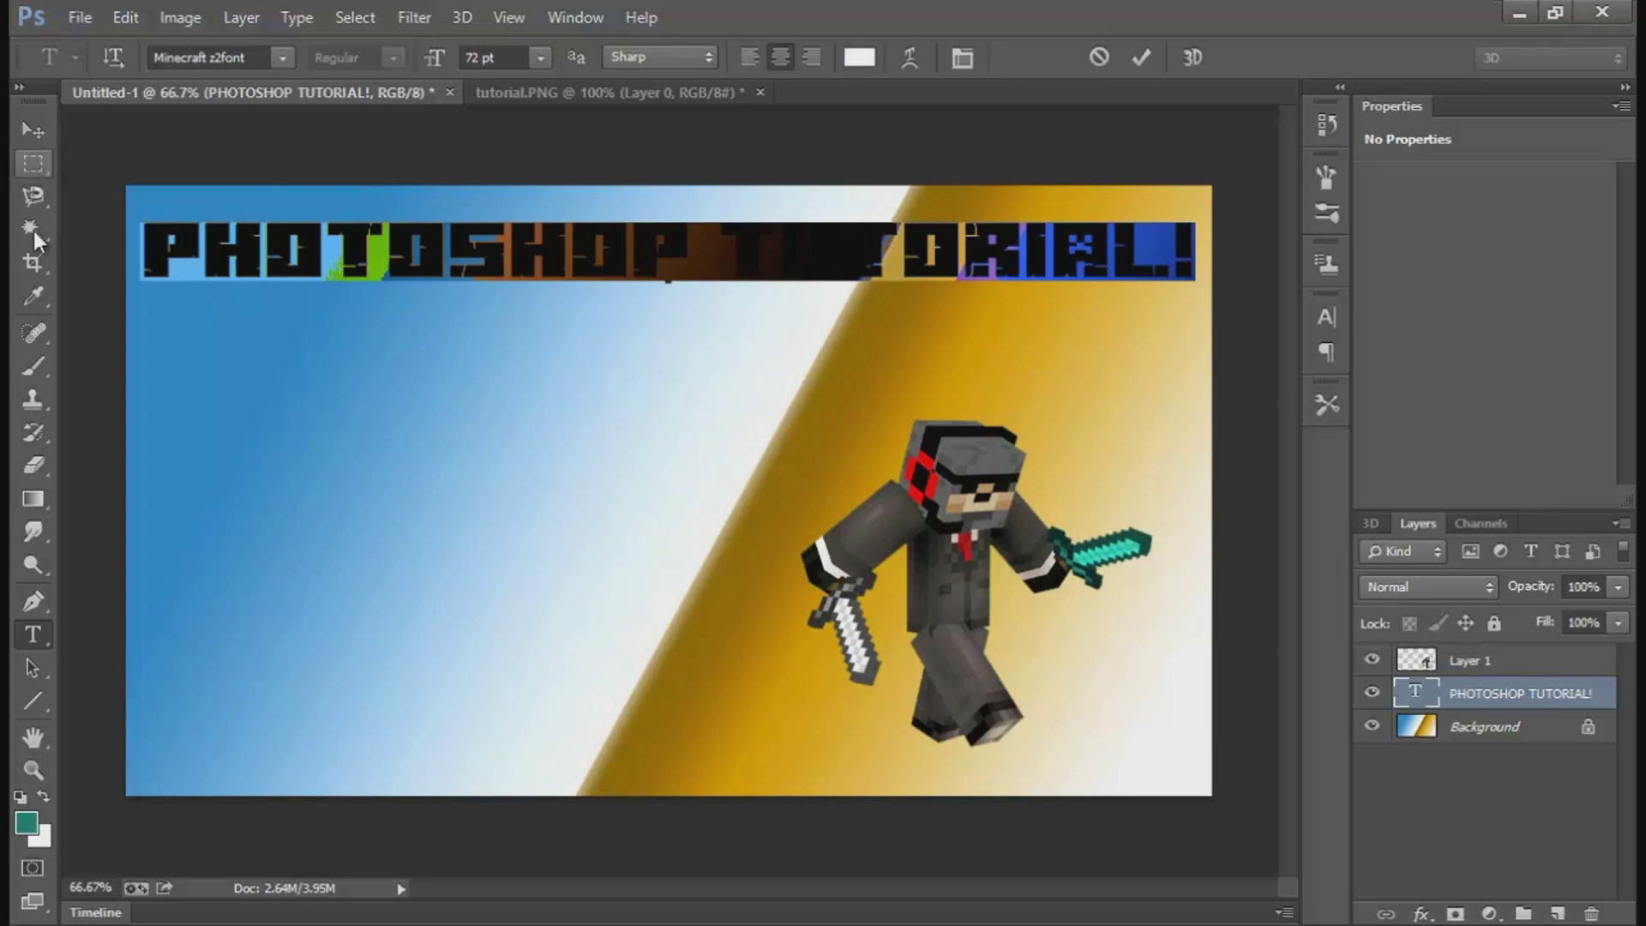
pyautogui.click(38, 124)
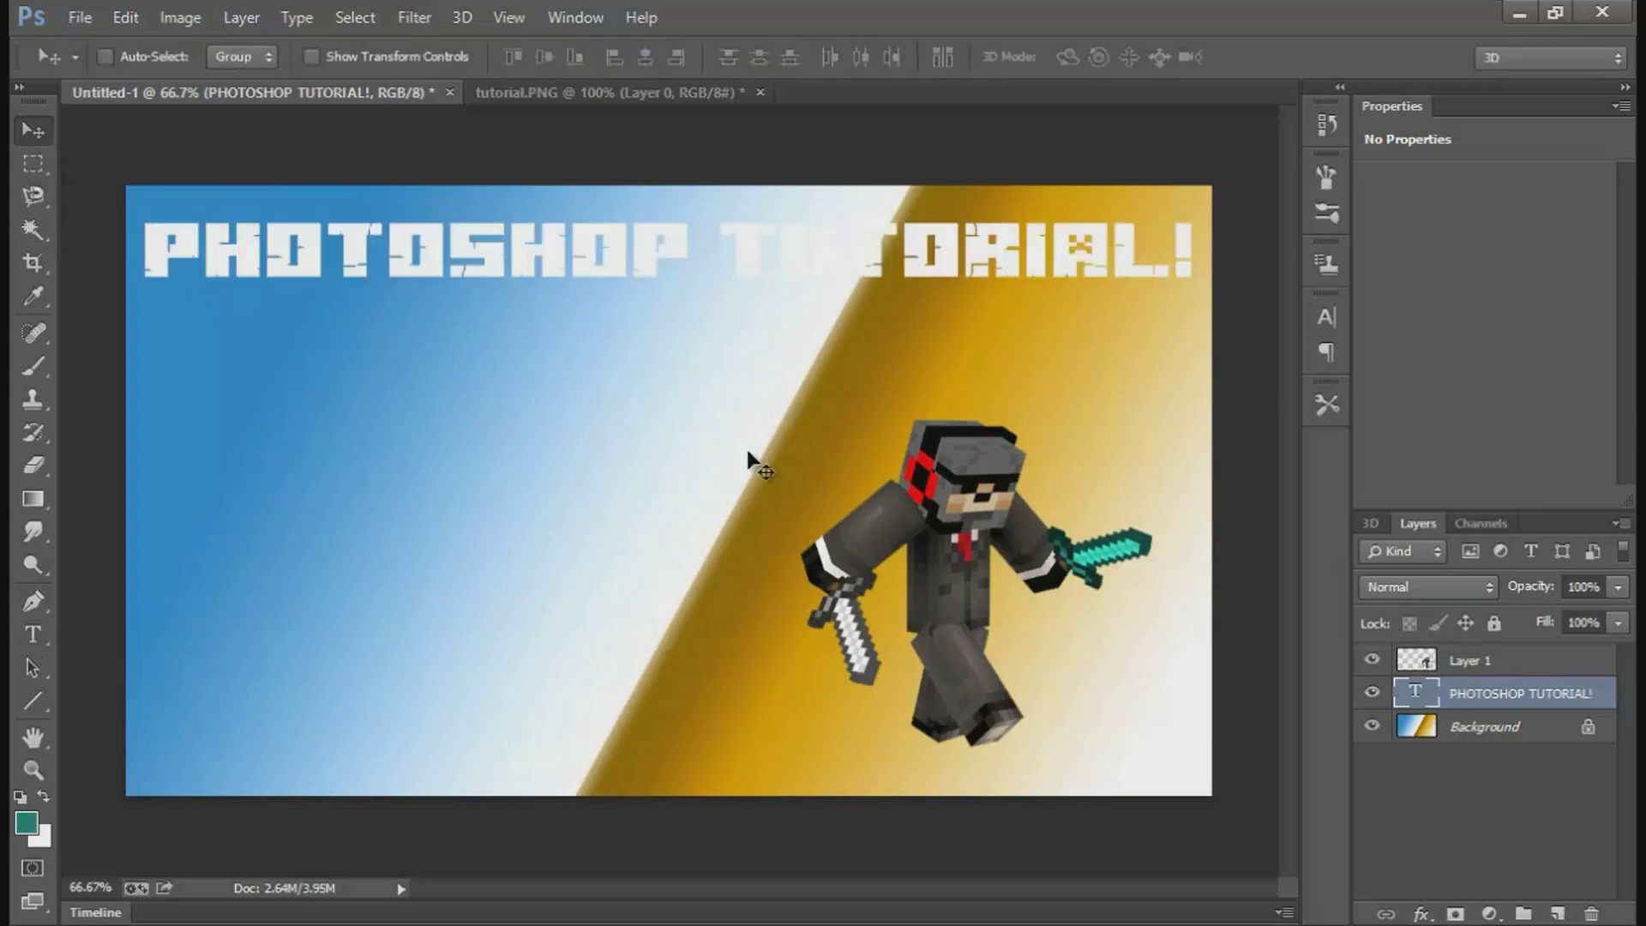
pyautogui.rightClick(1476, 693)
# Step: Give the title a contoured bevel and a thicker black stroke, then start a text layer beside the character
pyautogui.click(1021, 163)
pyautogui.press('h')
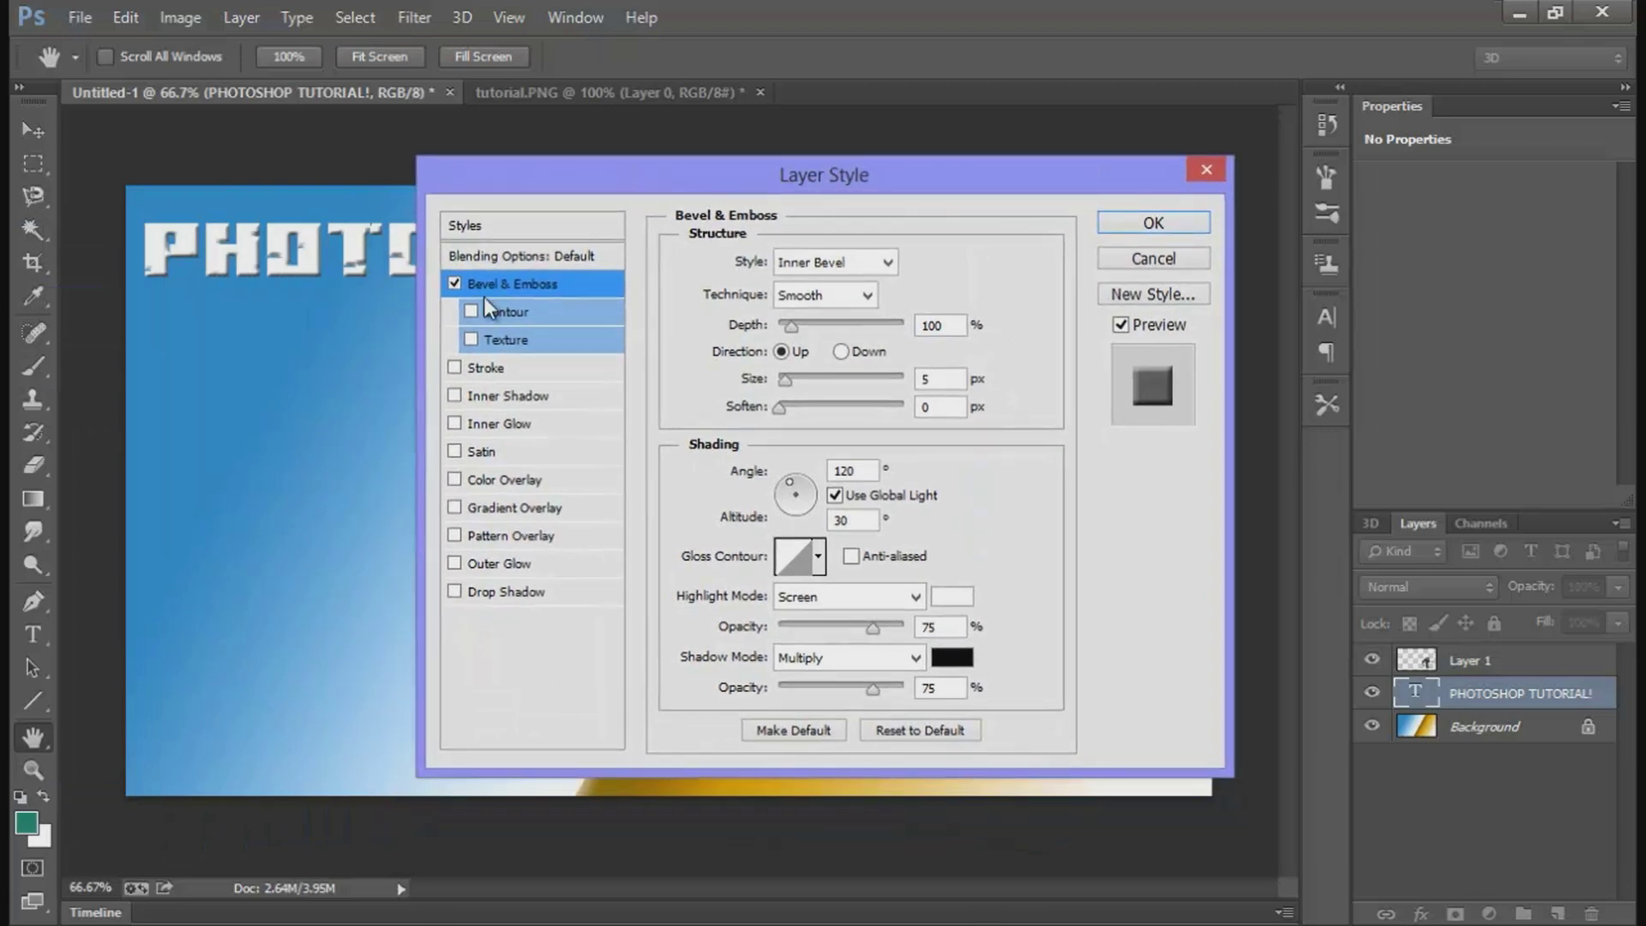
pyautogui.click(471, 312)
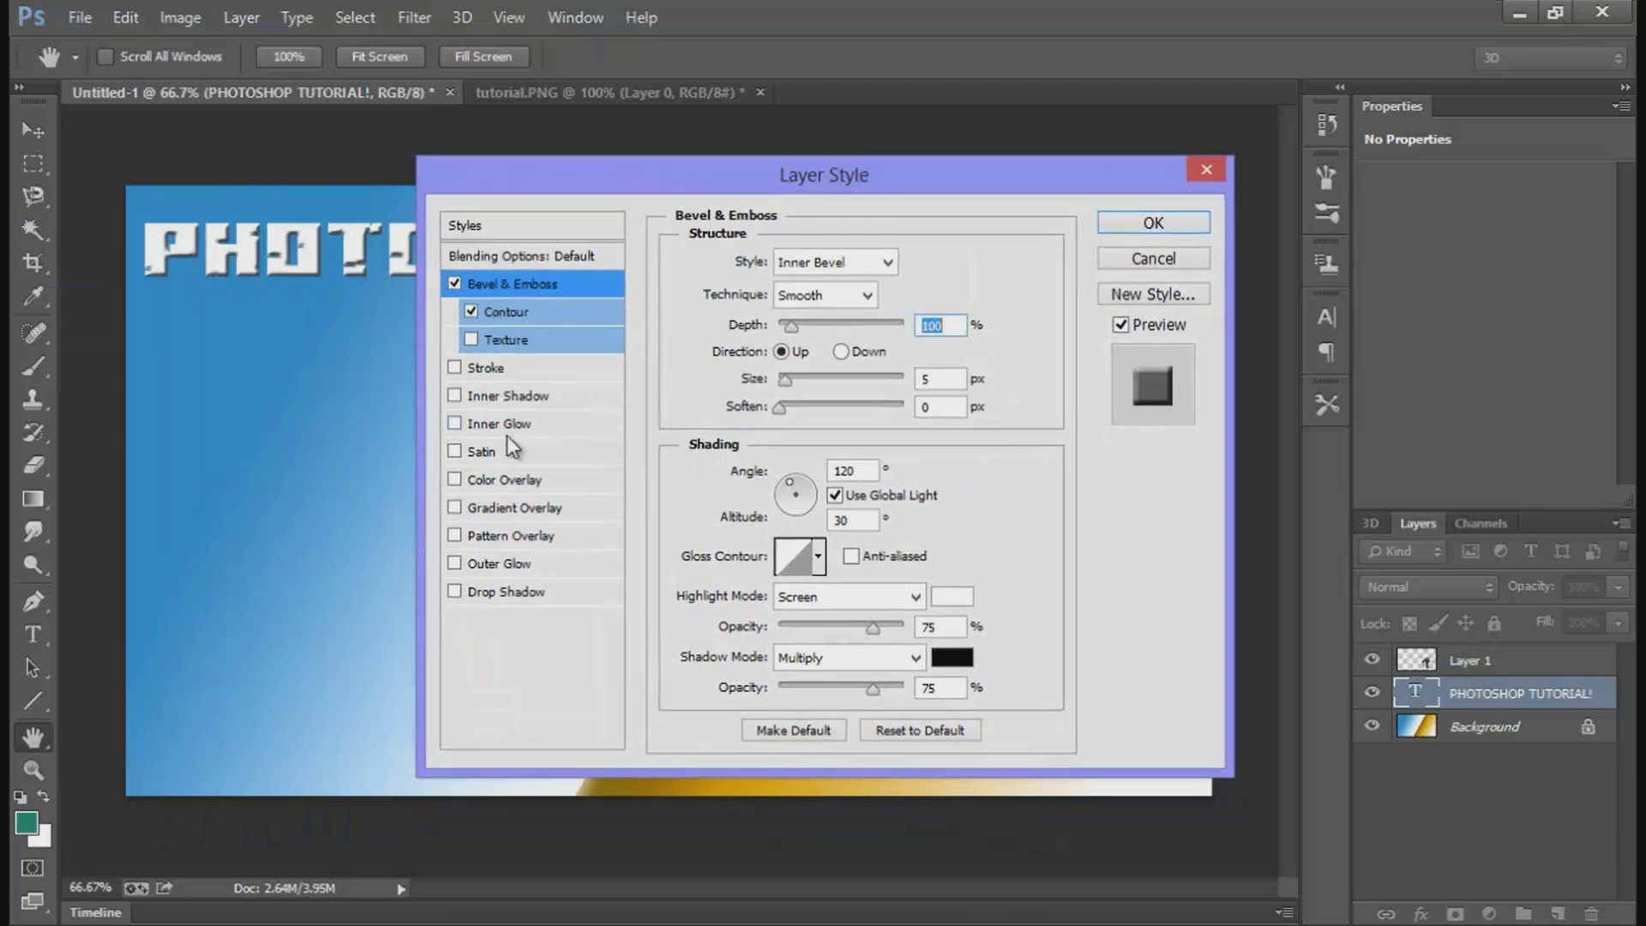
pyautogui.click(456, 367)
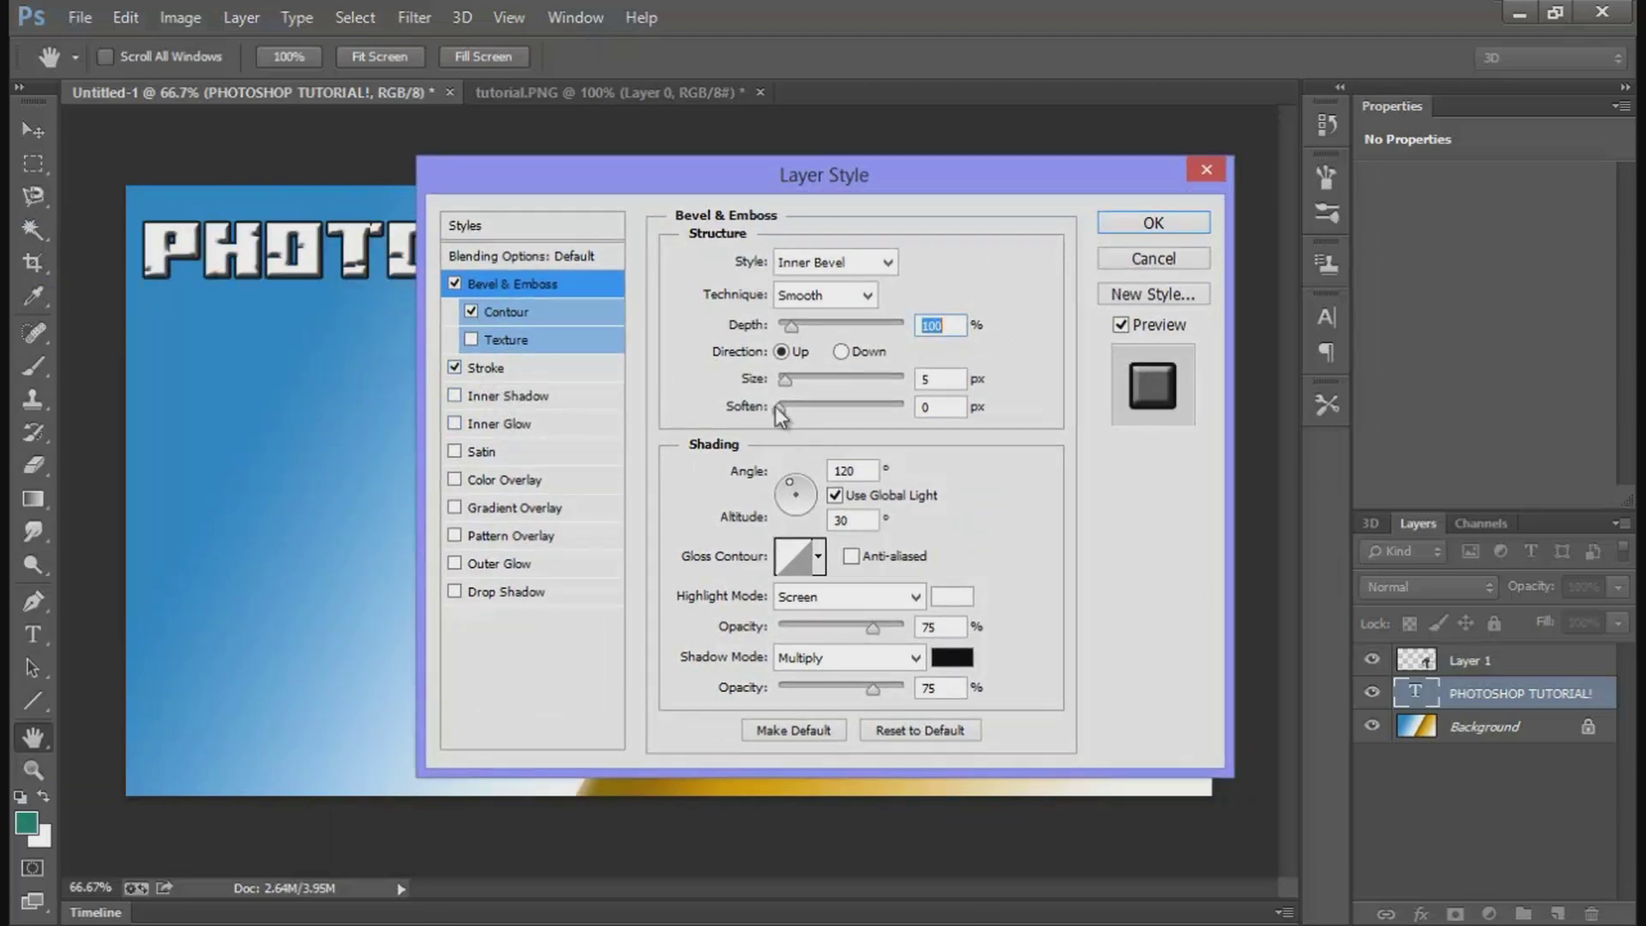
pyautogui.click(533, 368)
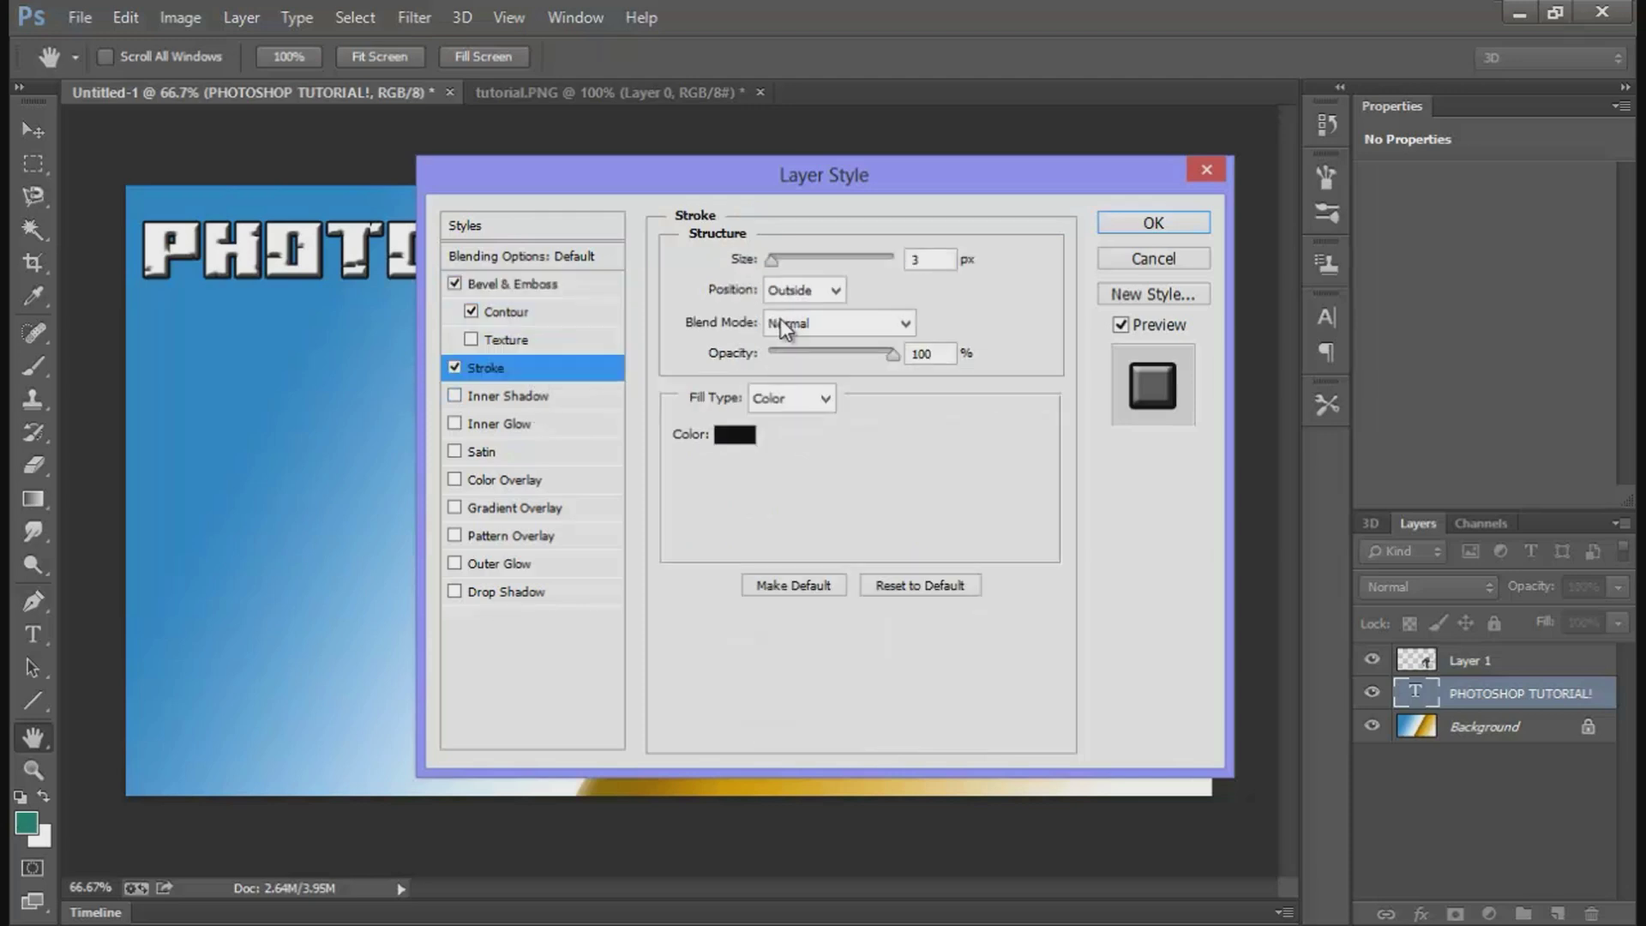
pyautogui.moveTo(778, 259); pyautogui.dragTo(785, 260)
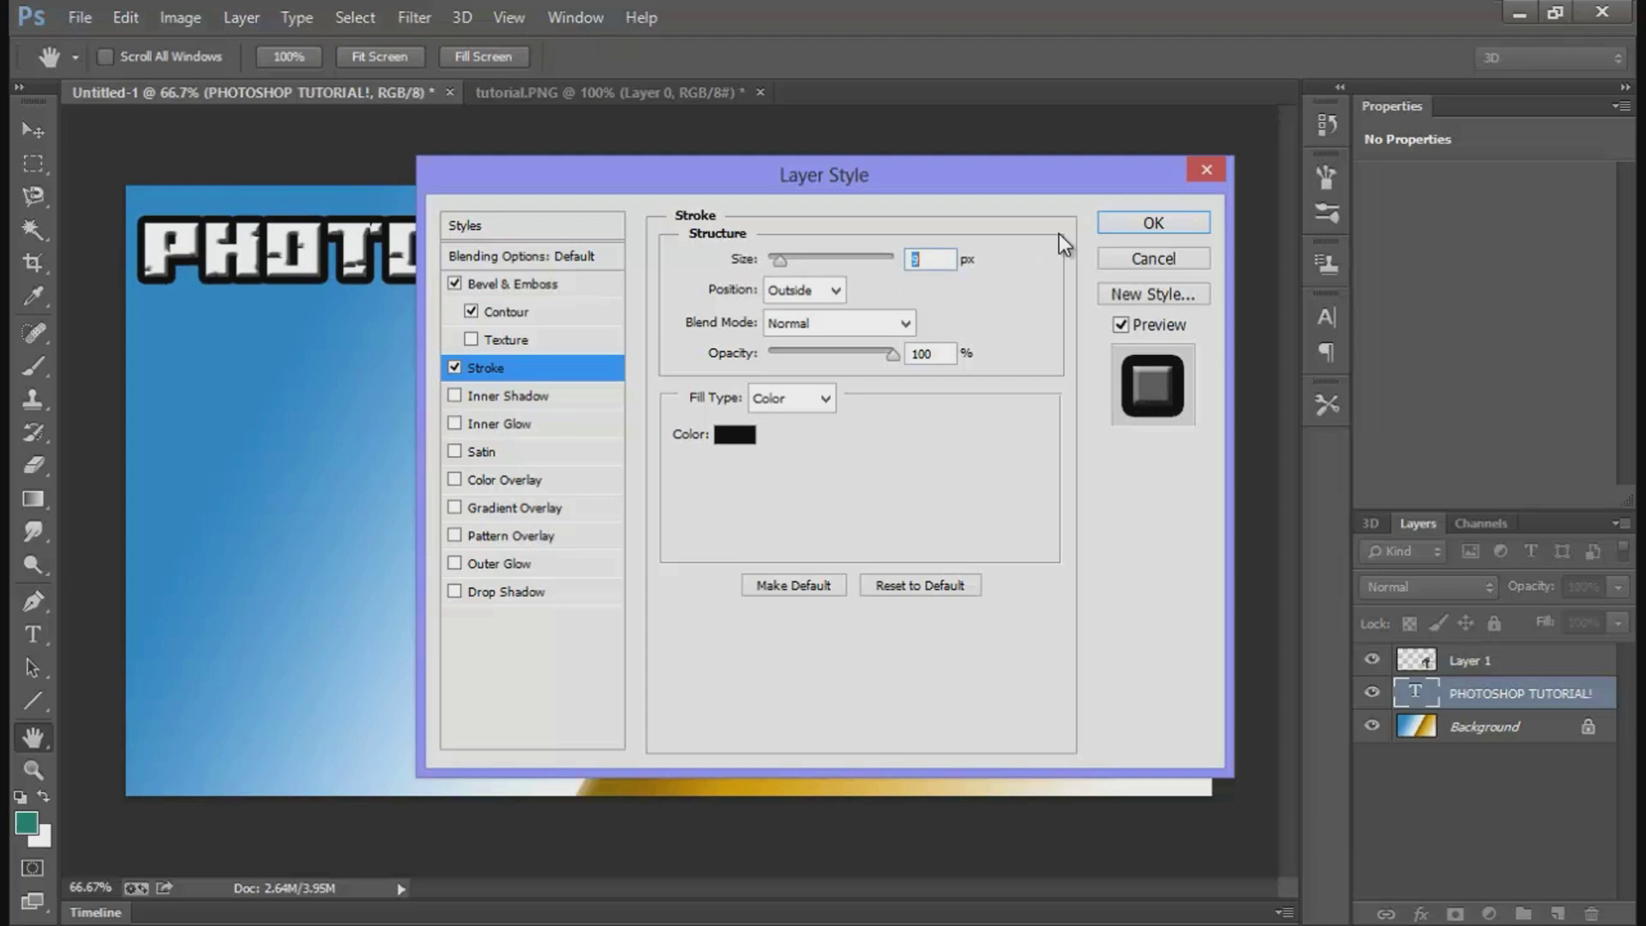
pyautogui.click(1151, 225)
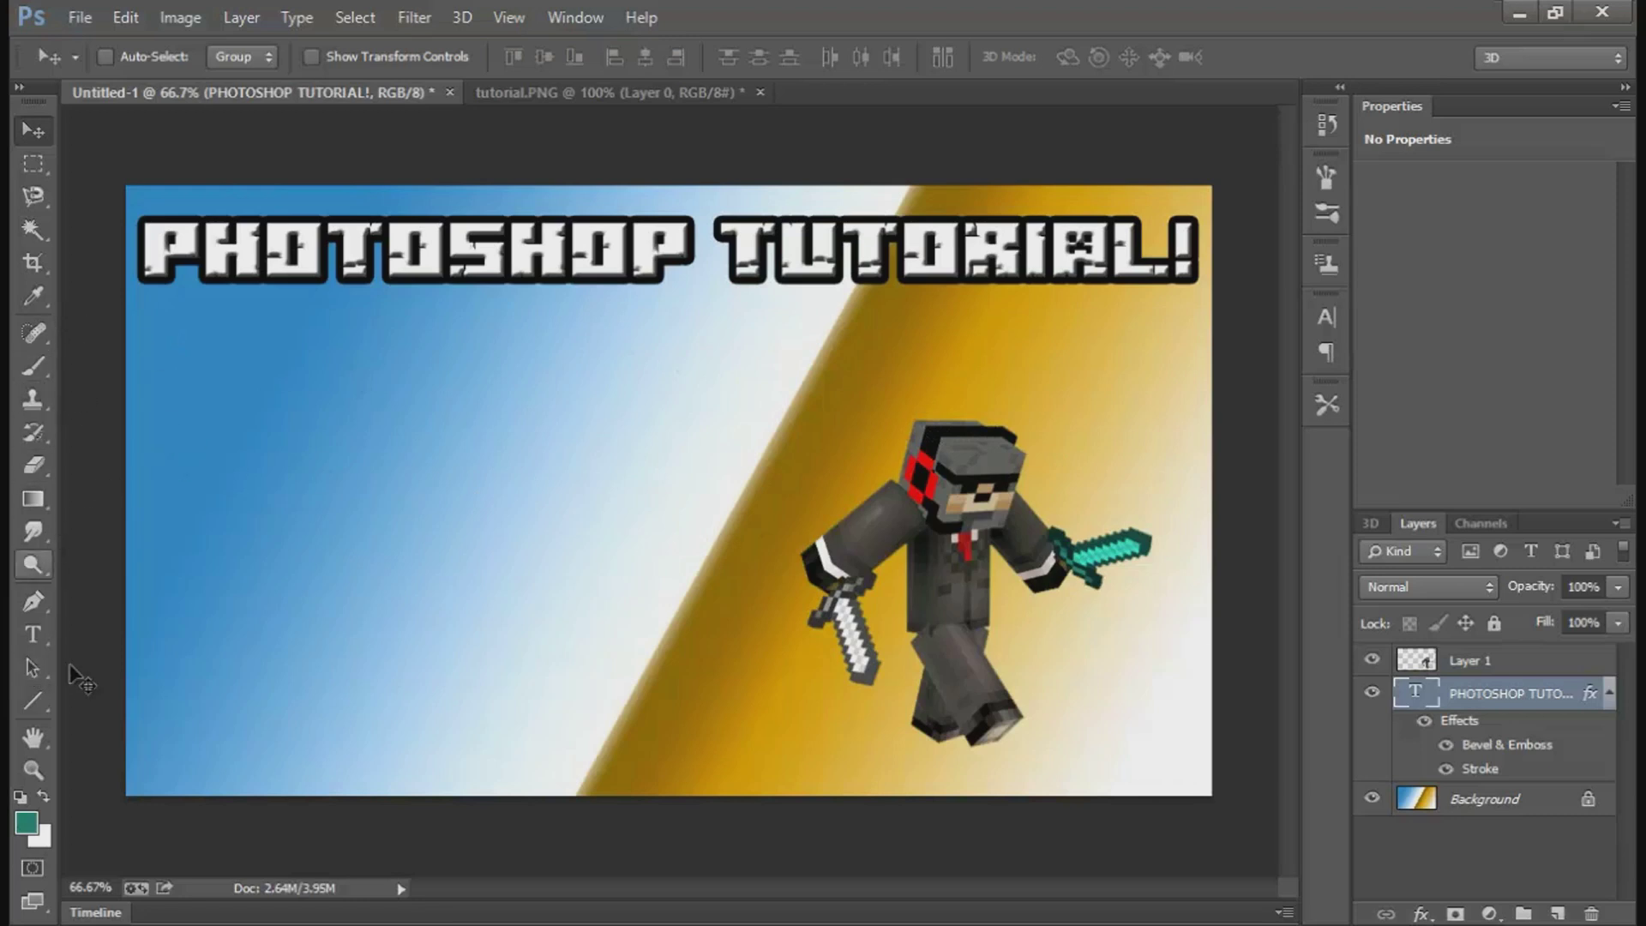
pyautogui.click(32, 634)
pyautogui.click(431, 527)
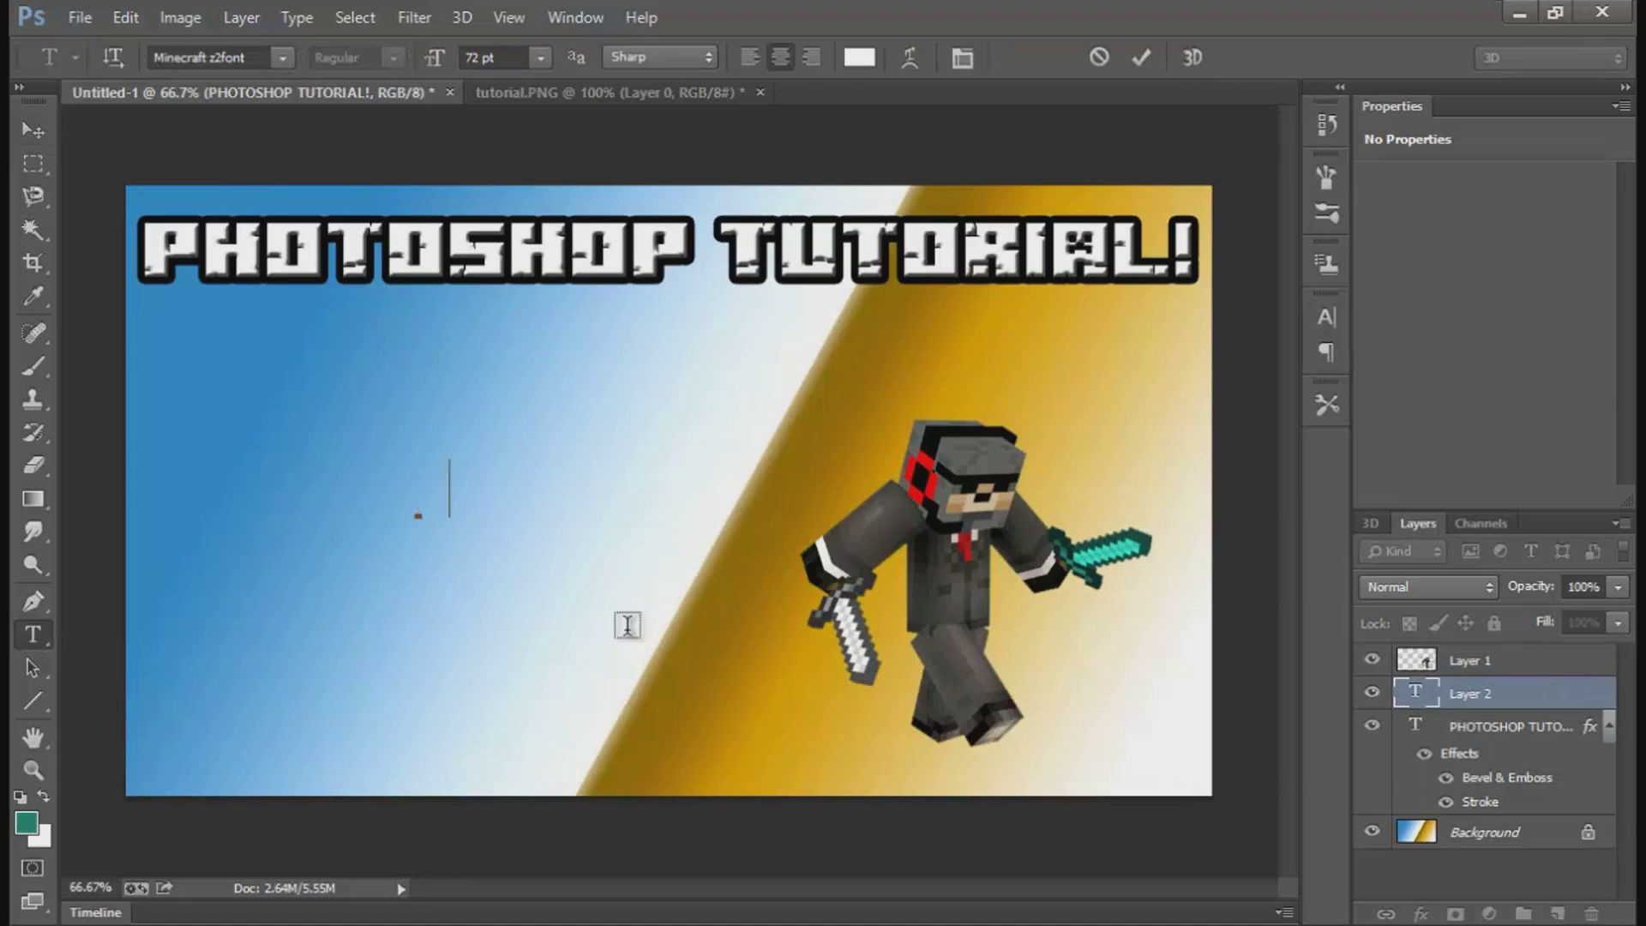
# Step: Switch the type font to Minecraftia before entering the subtitle
pyautogui.write('HOW')
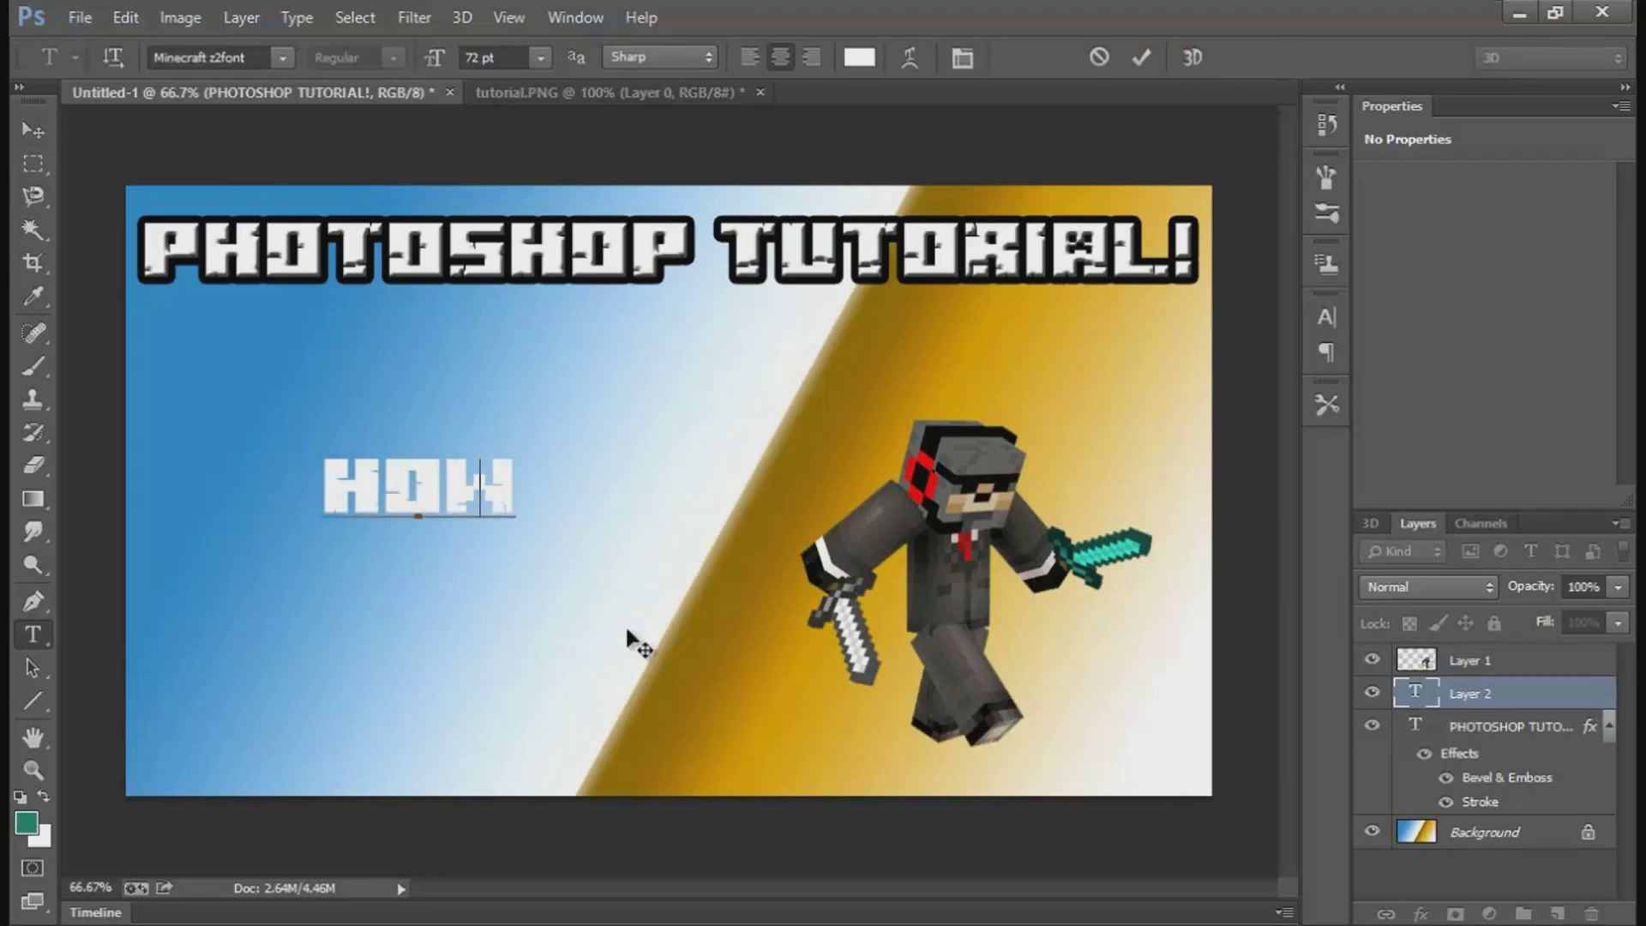
pyautogui.press('BackSpace')
pyautogui.press('BackSpace')
pyautogui.press('BackSpace')
pyautogui.click(225, 58)
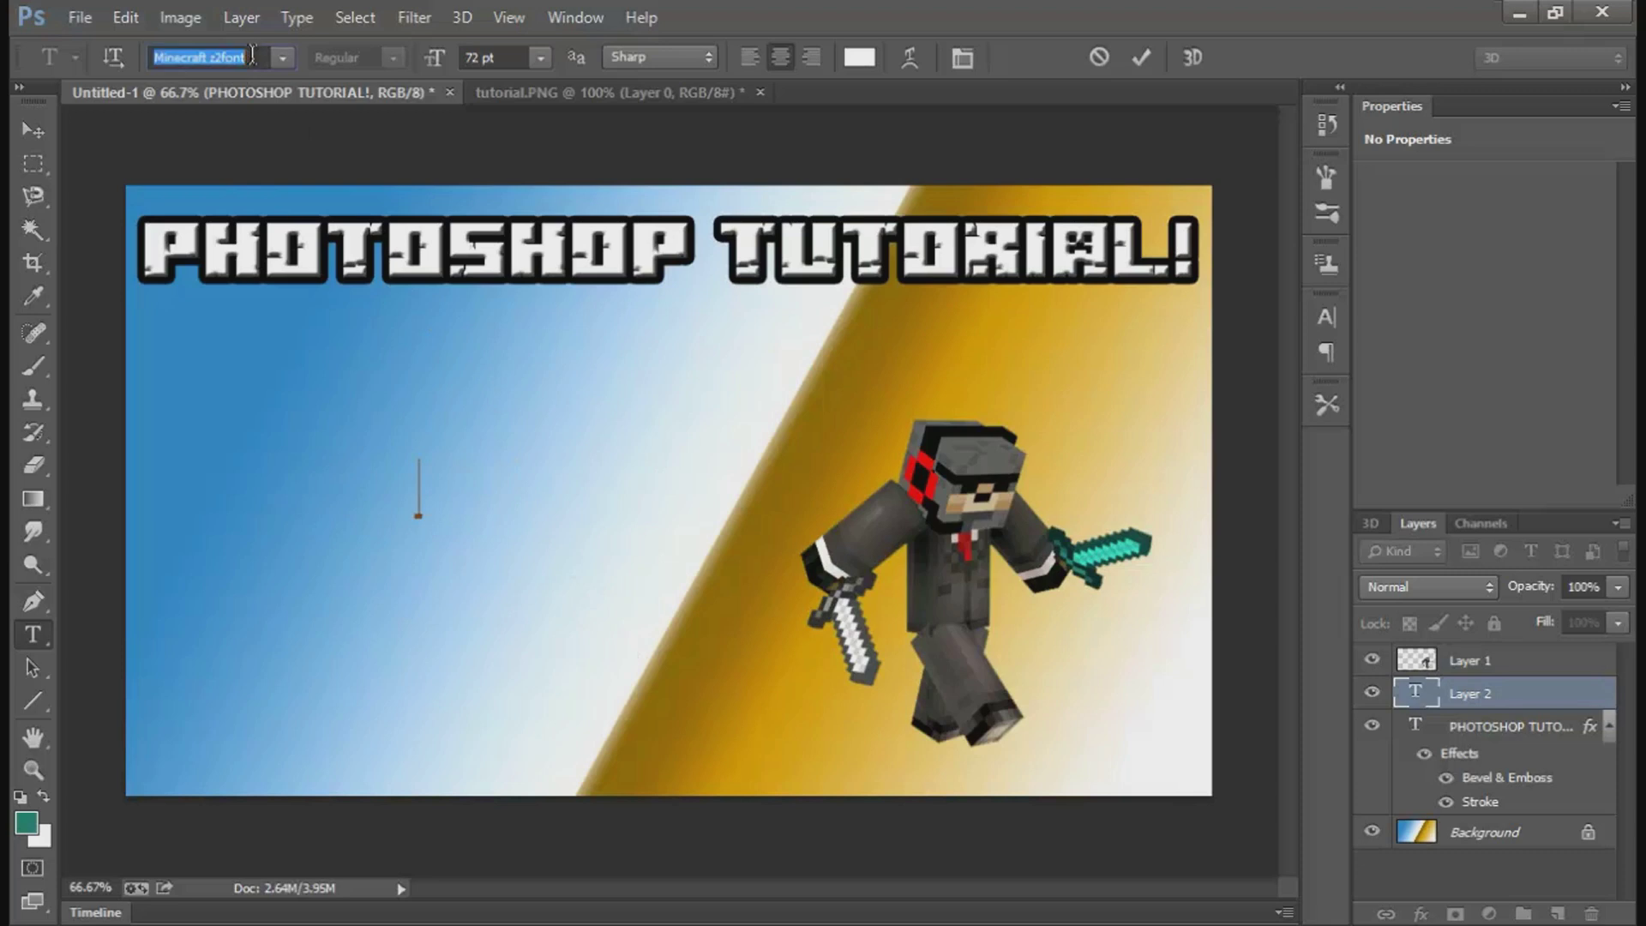
pyautogui.click(282, 57)
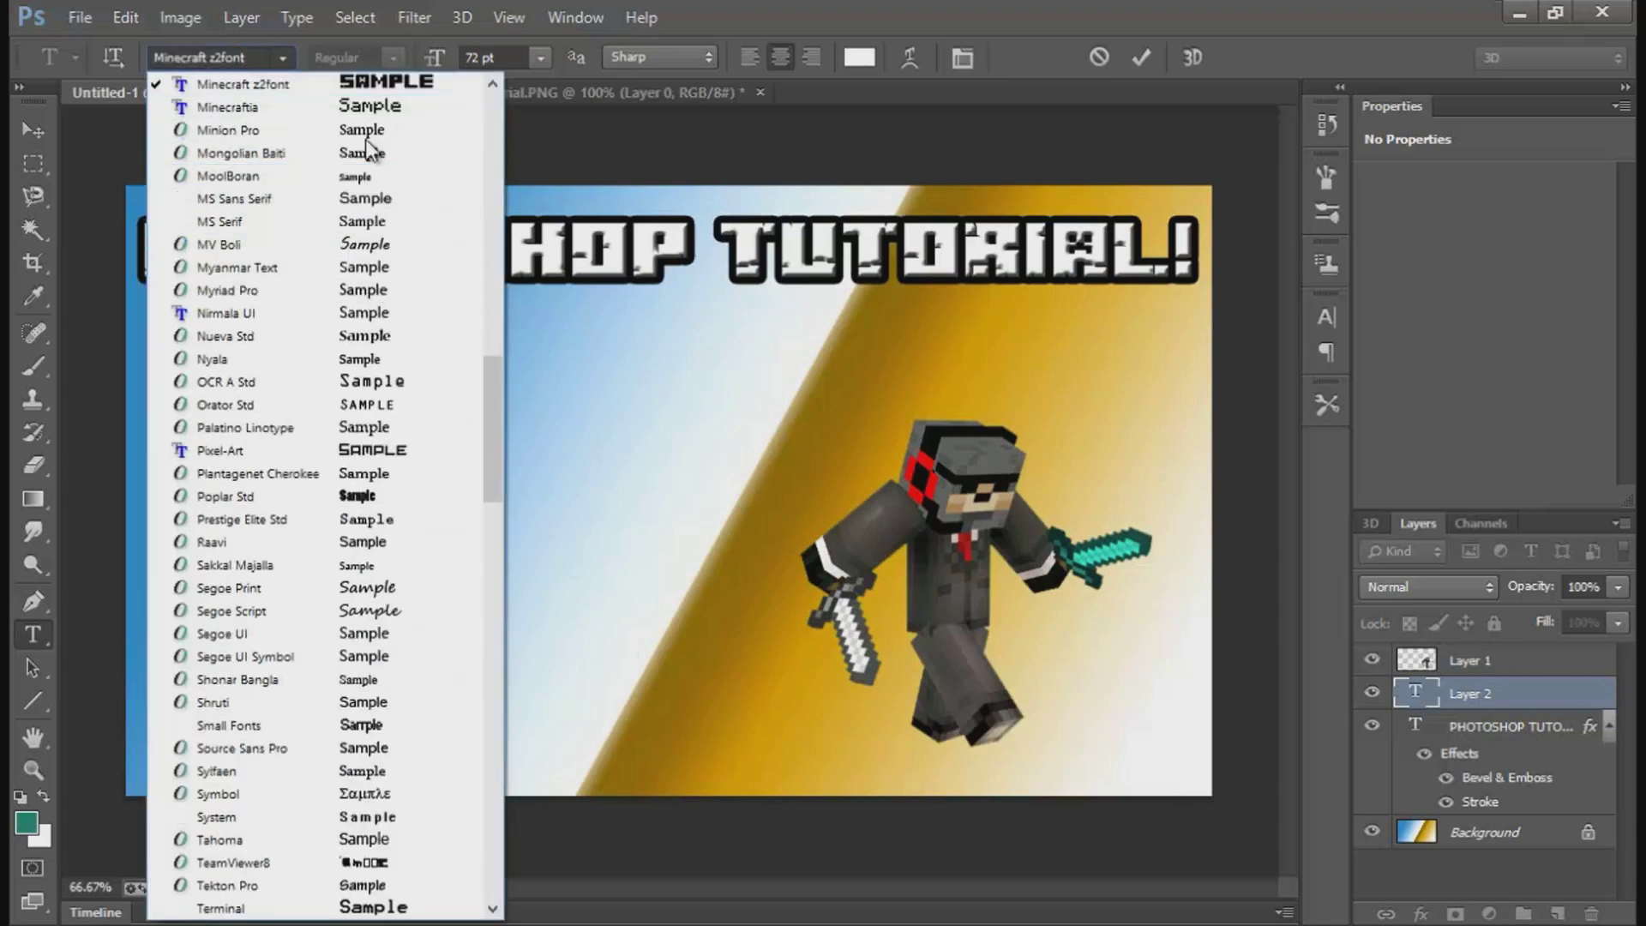
pyautogui.click(348, 106)
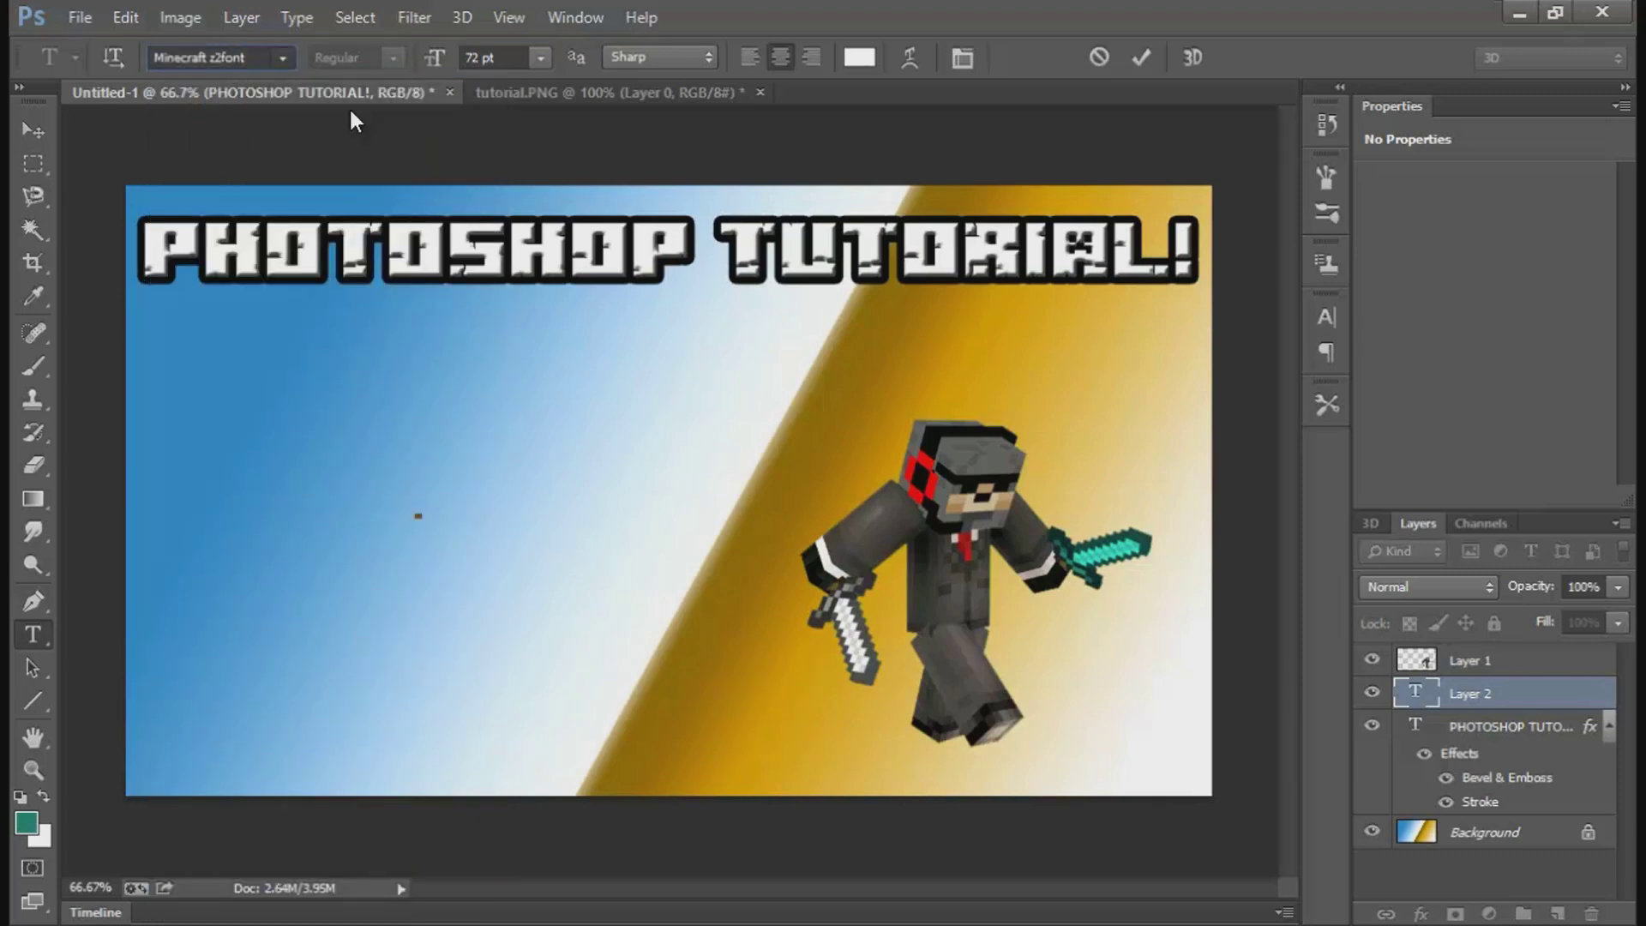
pyautogui.click(417, 493)
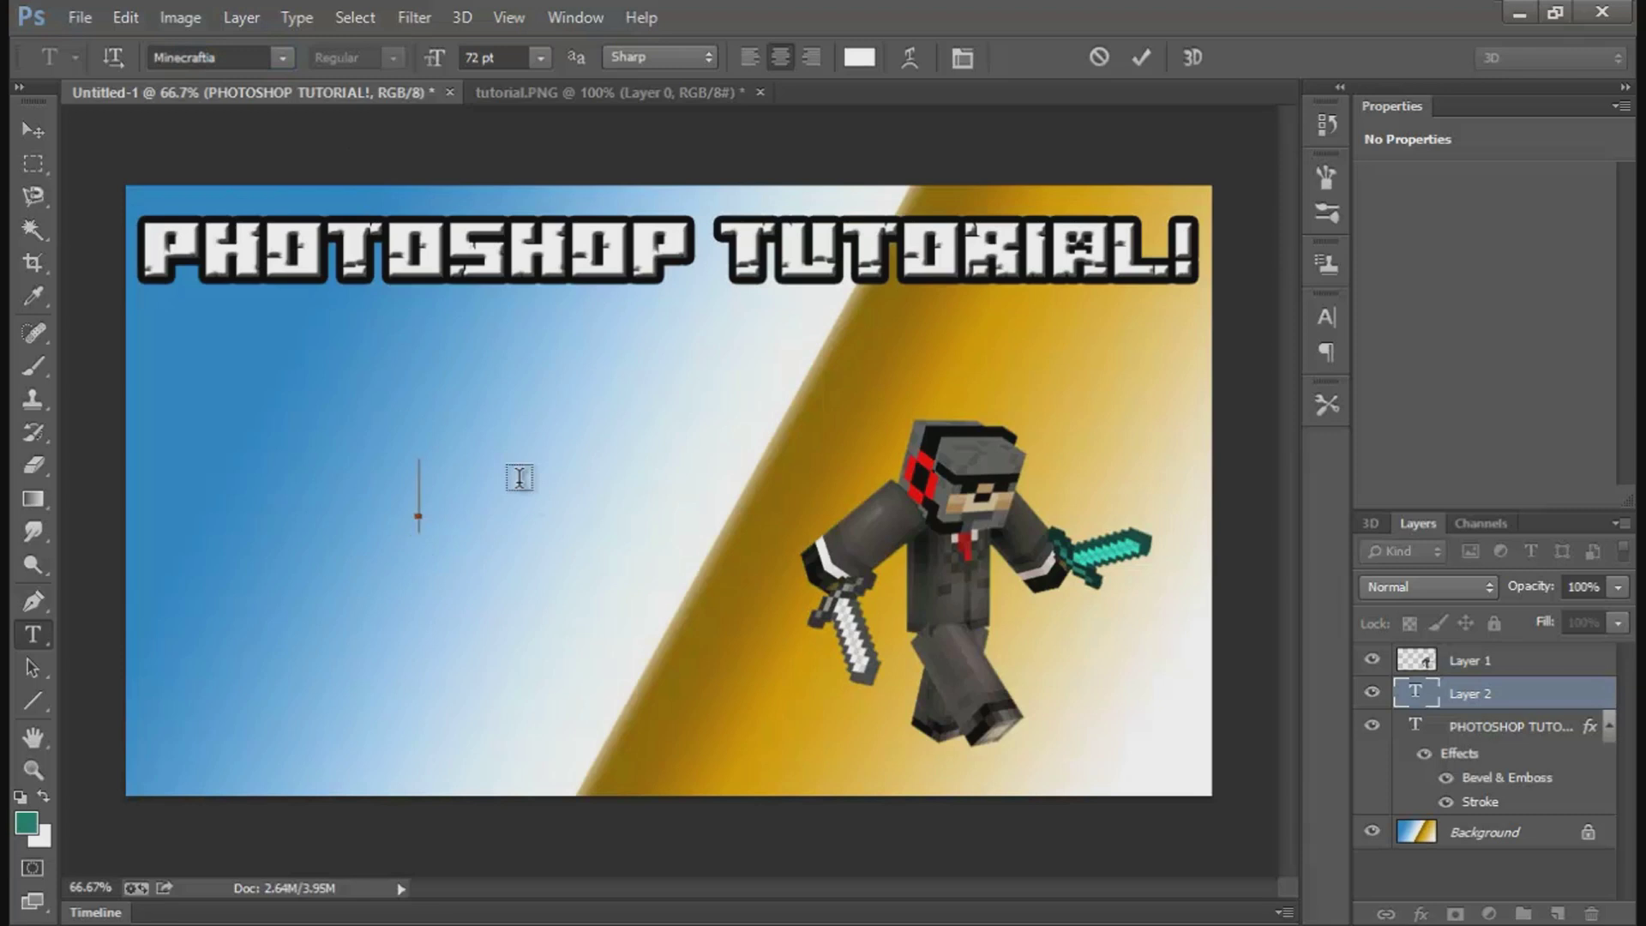
# Step: Type the subtitle 'How To Put Your Minecraft Character in Your Thumbna…'
pyautogui.write('HOW')
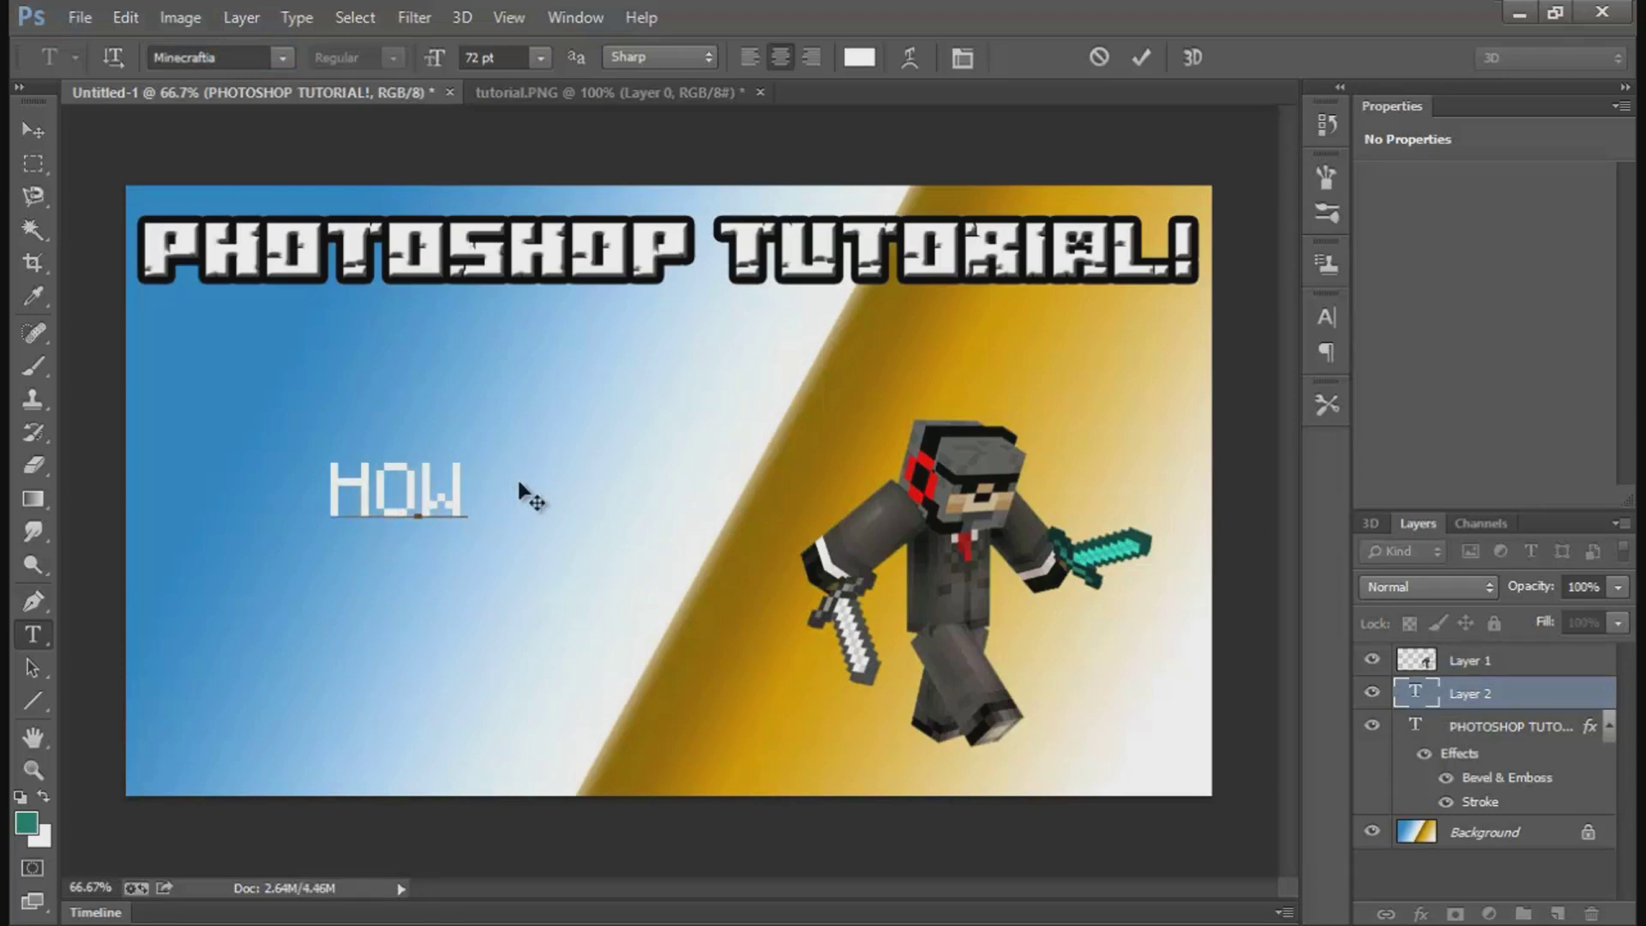
pyautogui.press('BackSpace')
pyautogui.press('BackSpace')
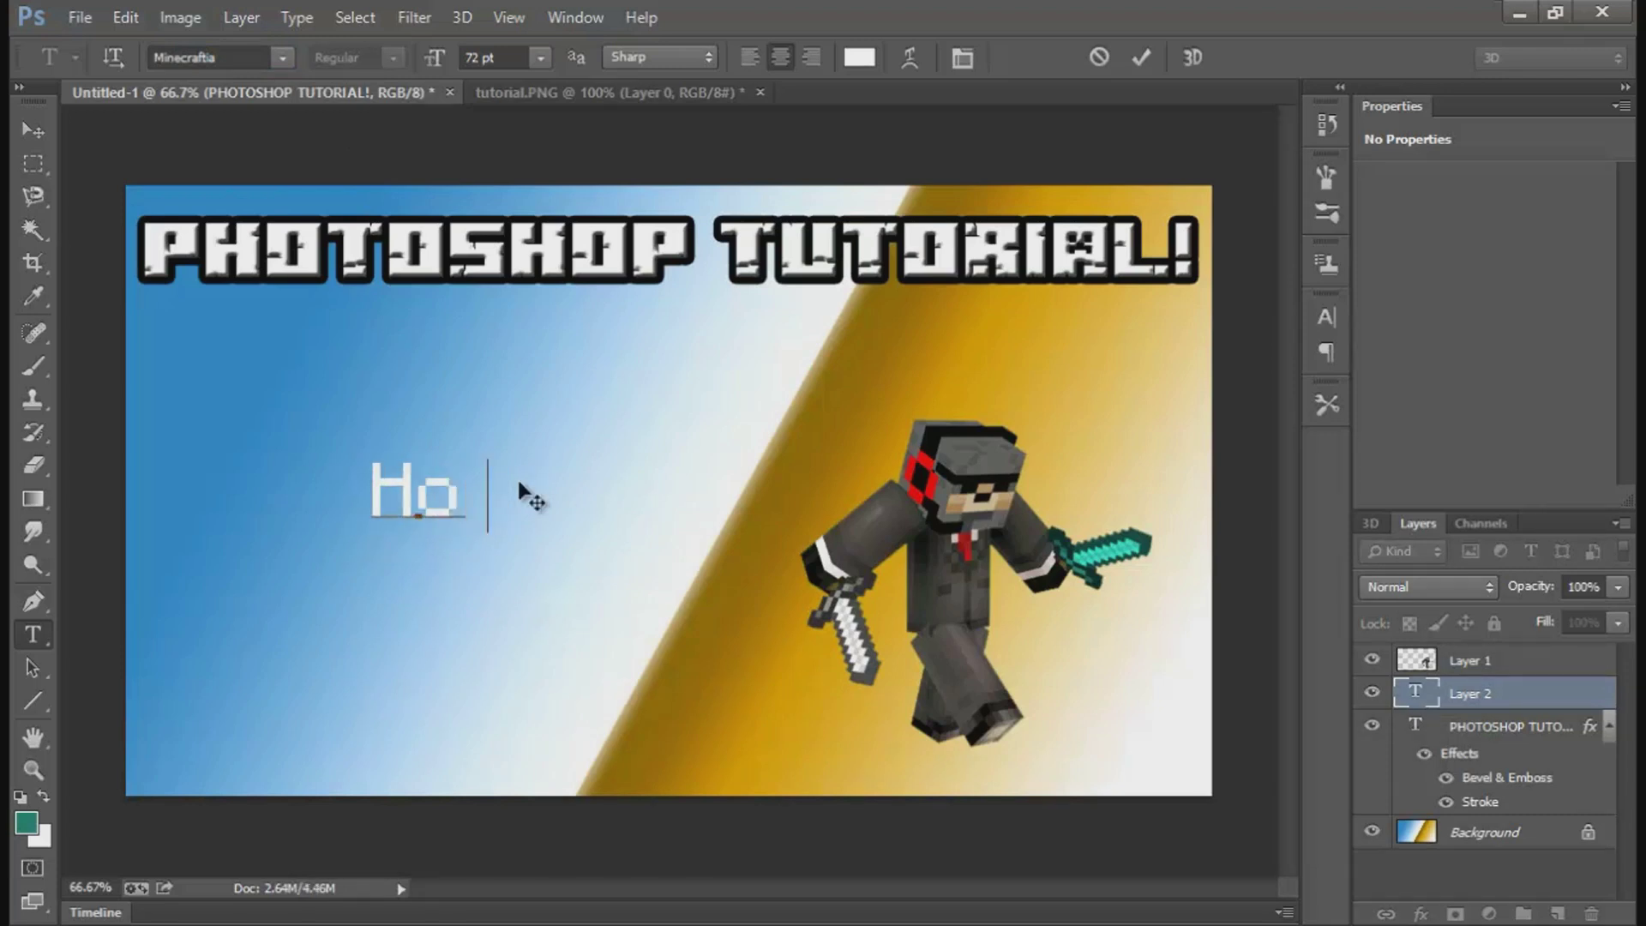
pyautogui.write('w To')
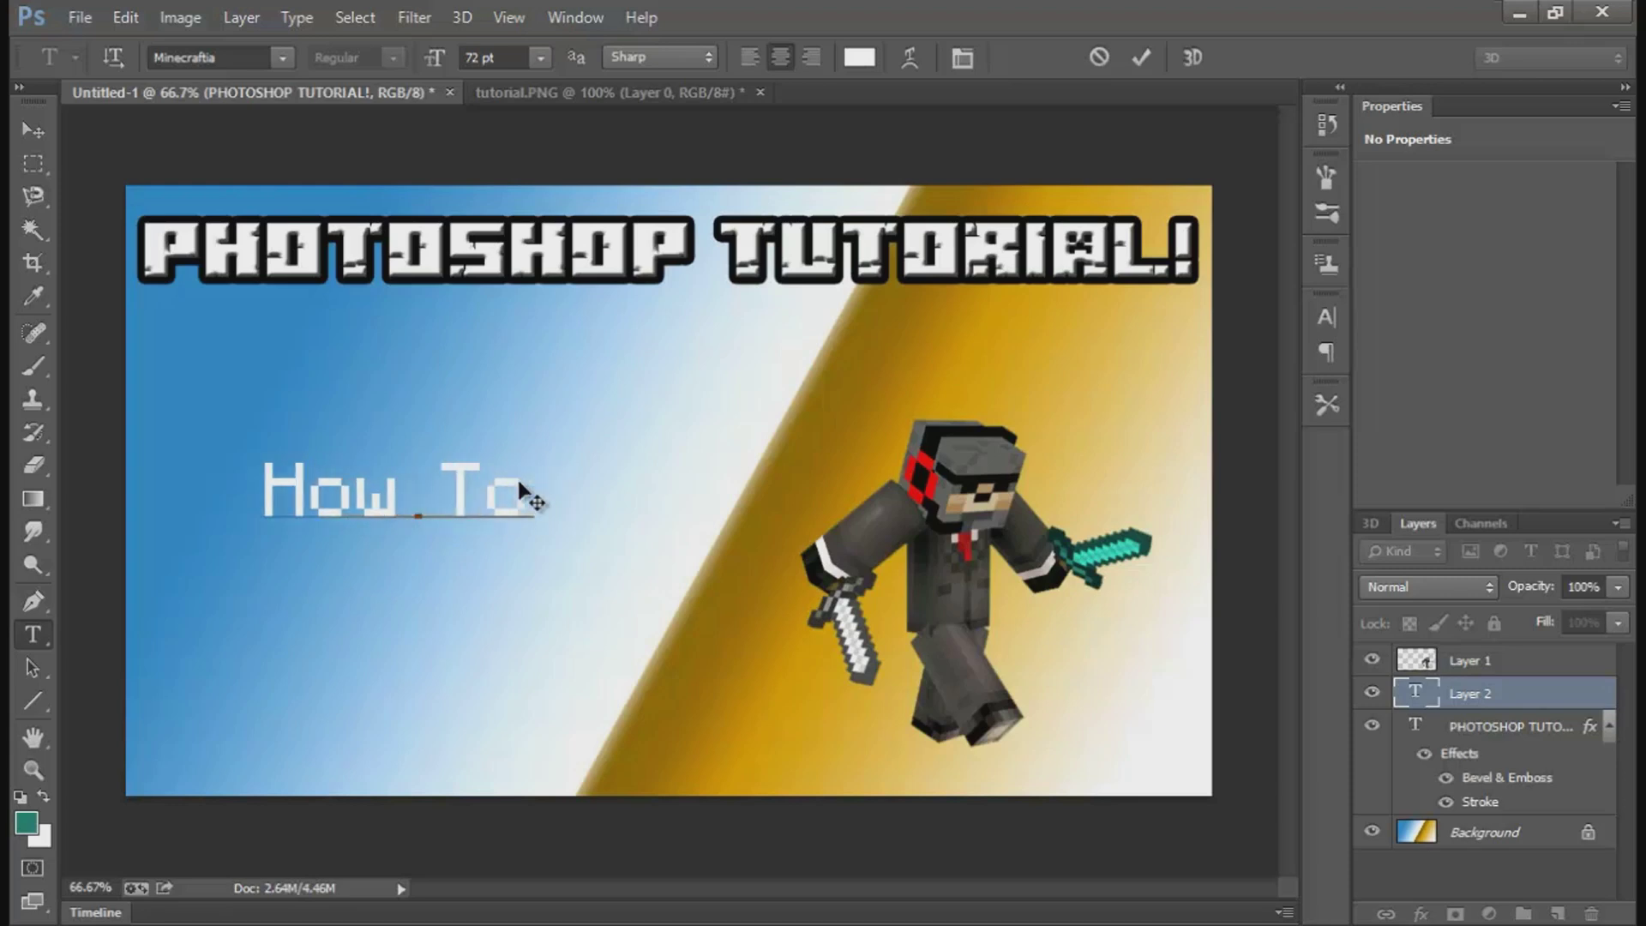
pyautogui.write(' Put Y')
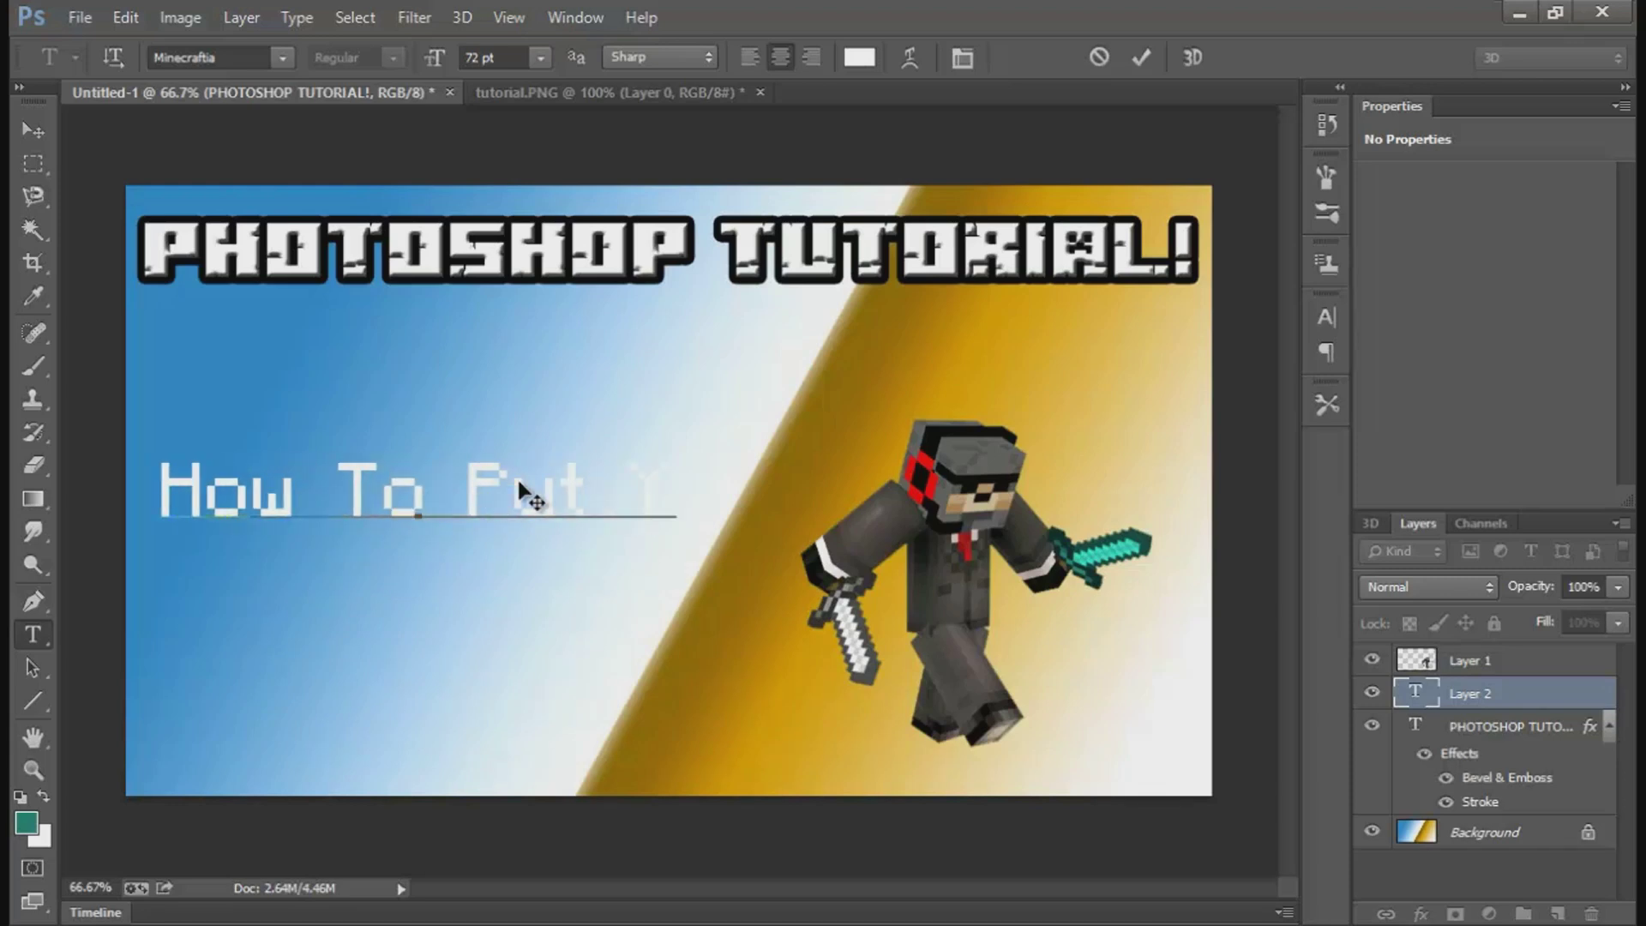
pyautogui.write('our Min')
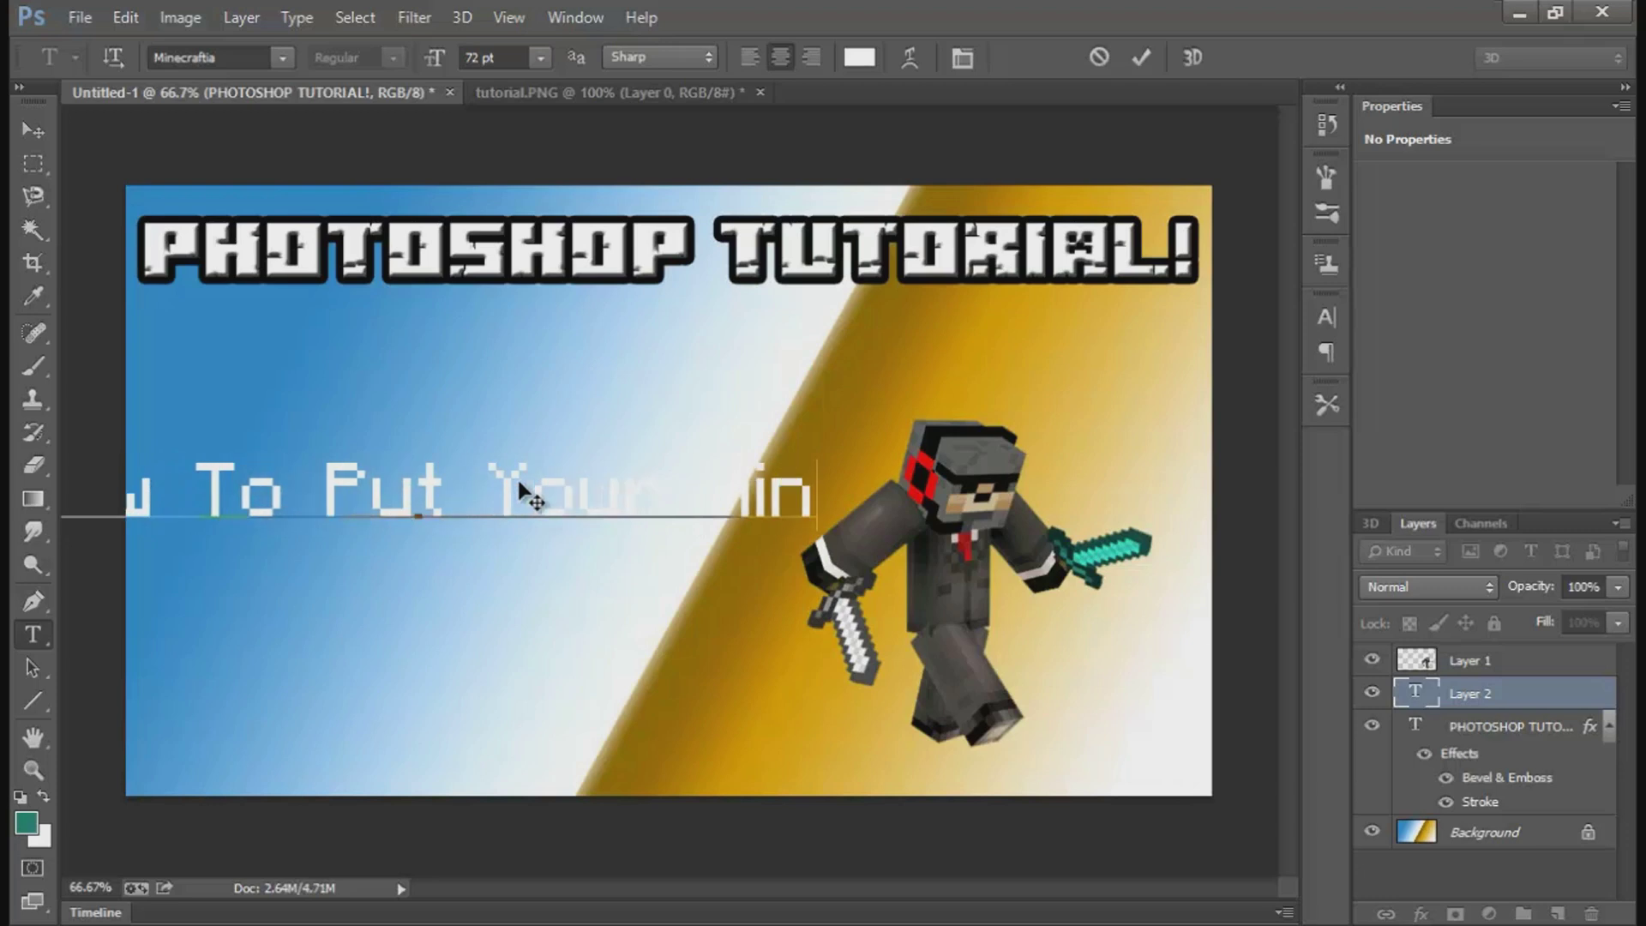
pyautogui.write('ecraf')
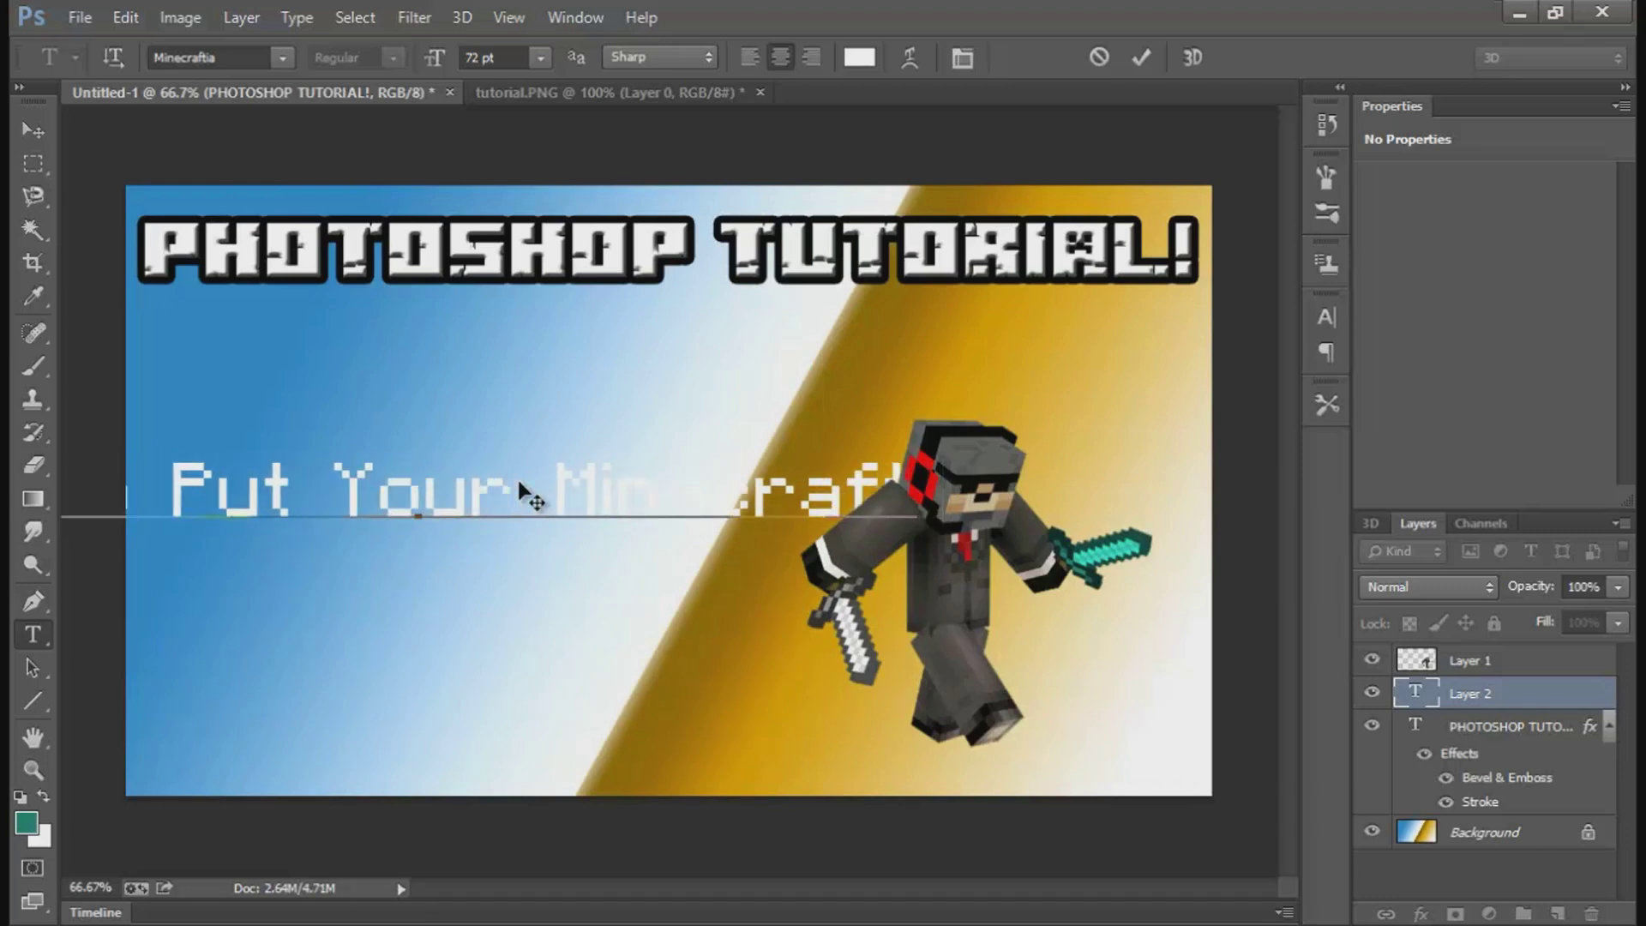
pyautogui.press('BackSpace')
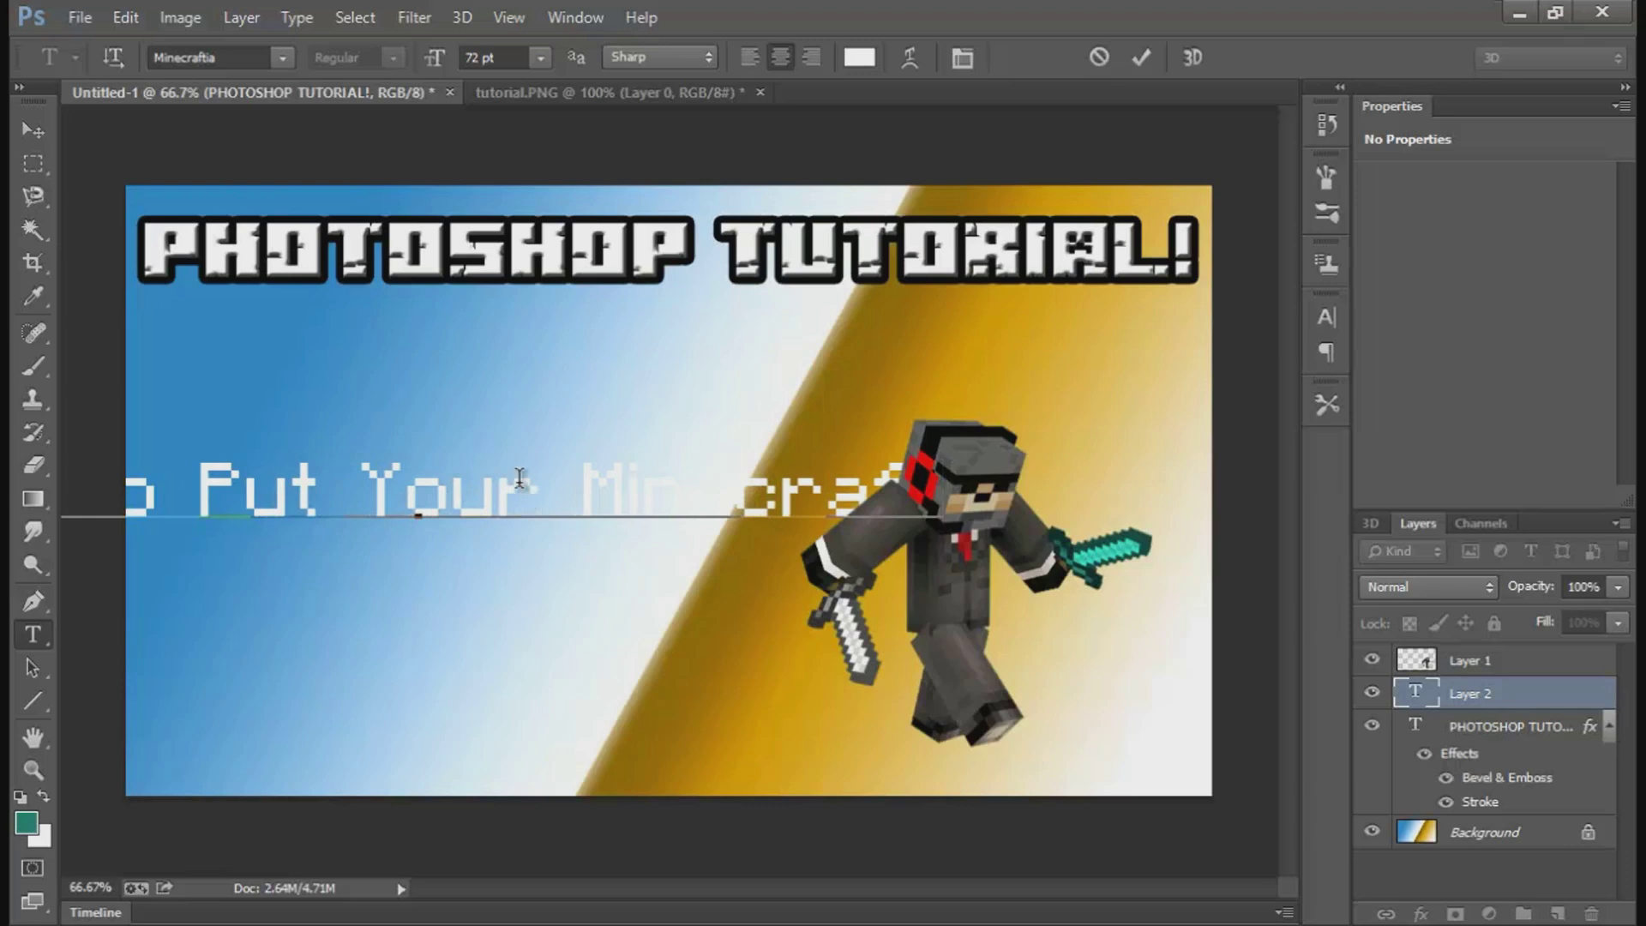
pyautogui.write('t')
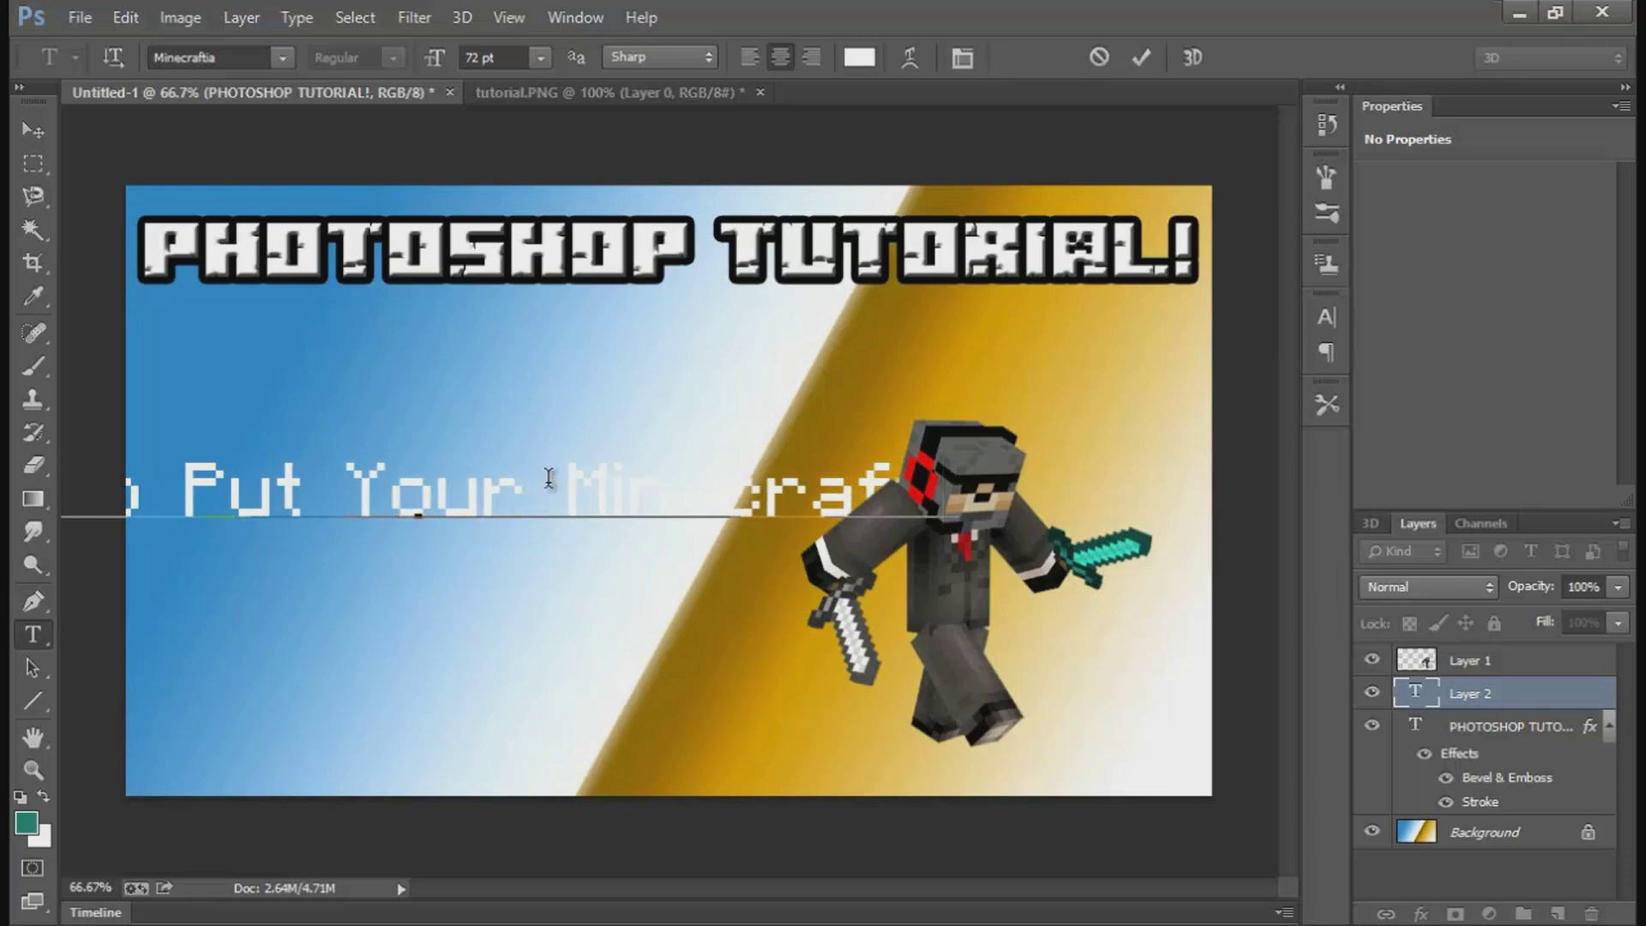
pyautogui.press('BackSpace')
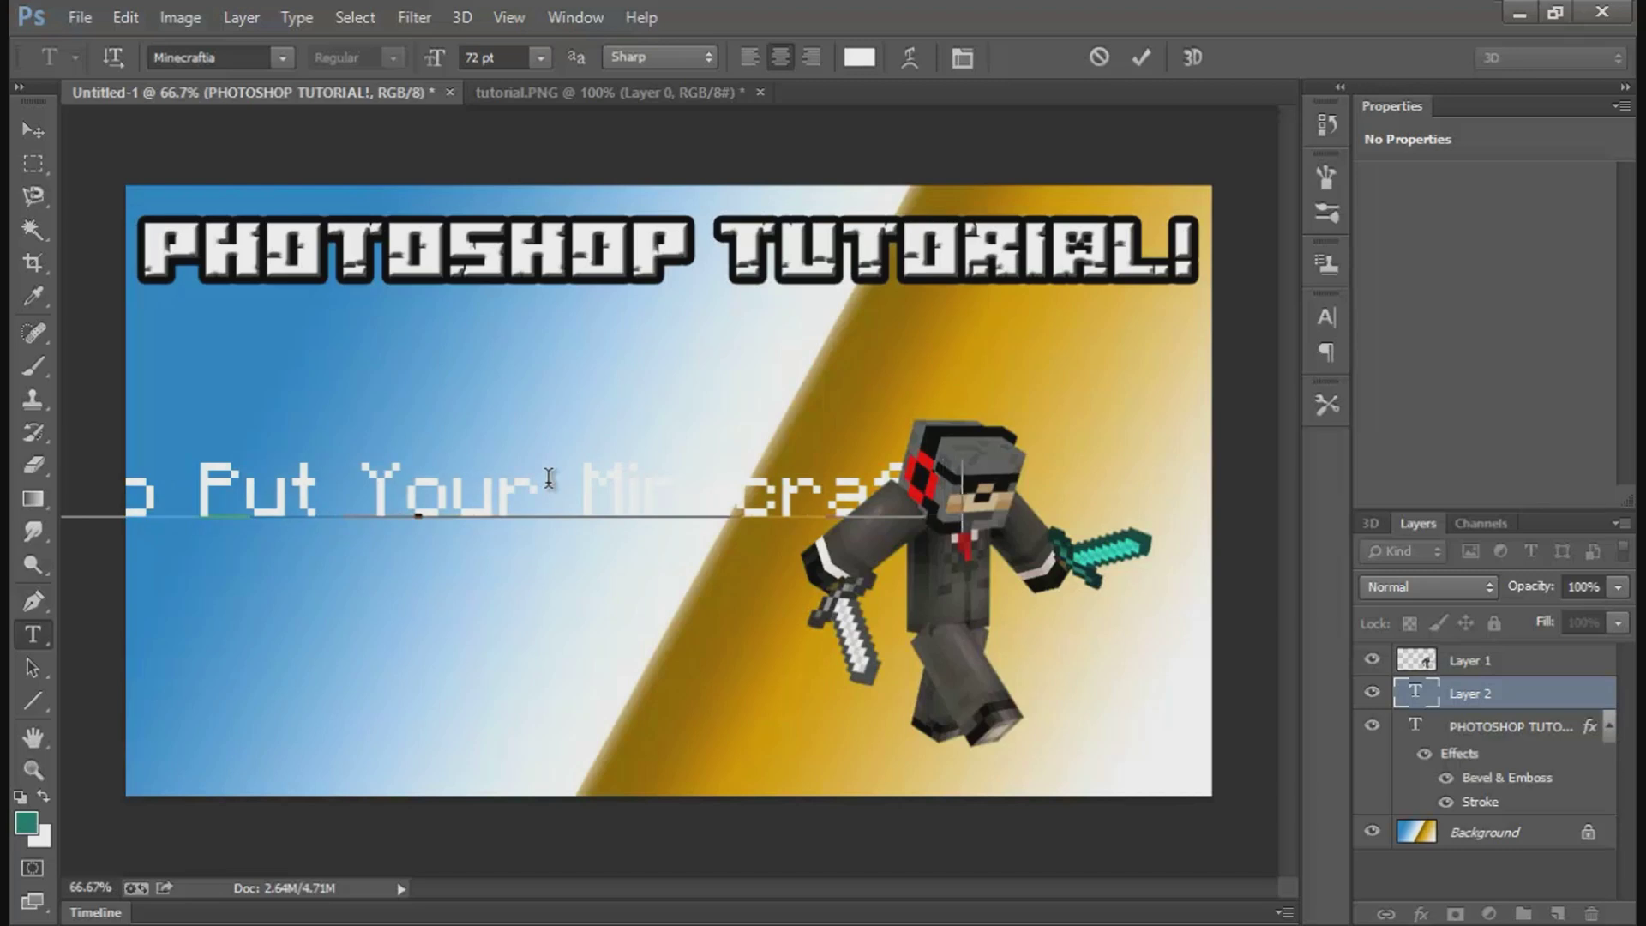
pyautogui.write('Charac')
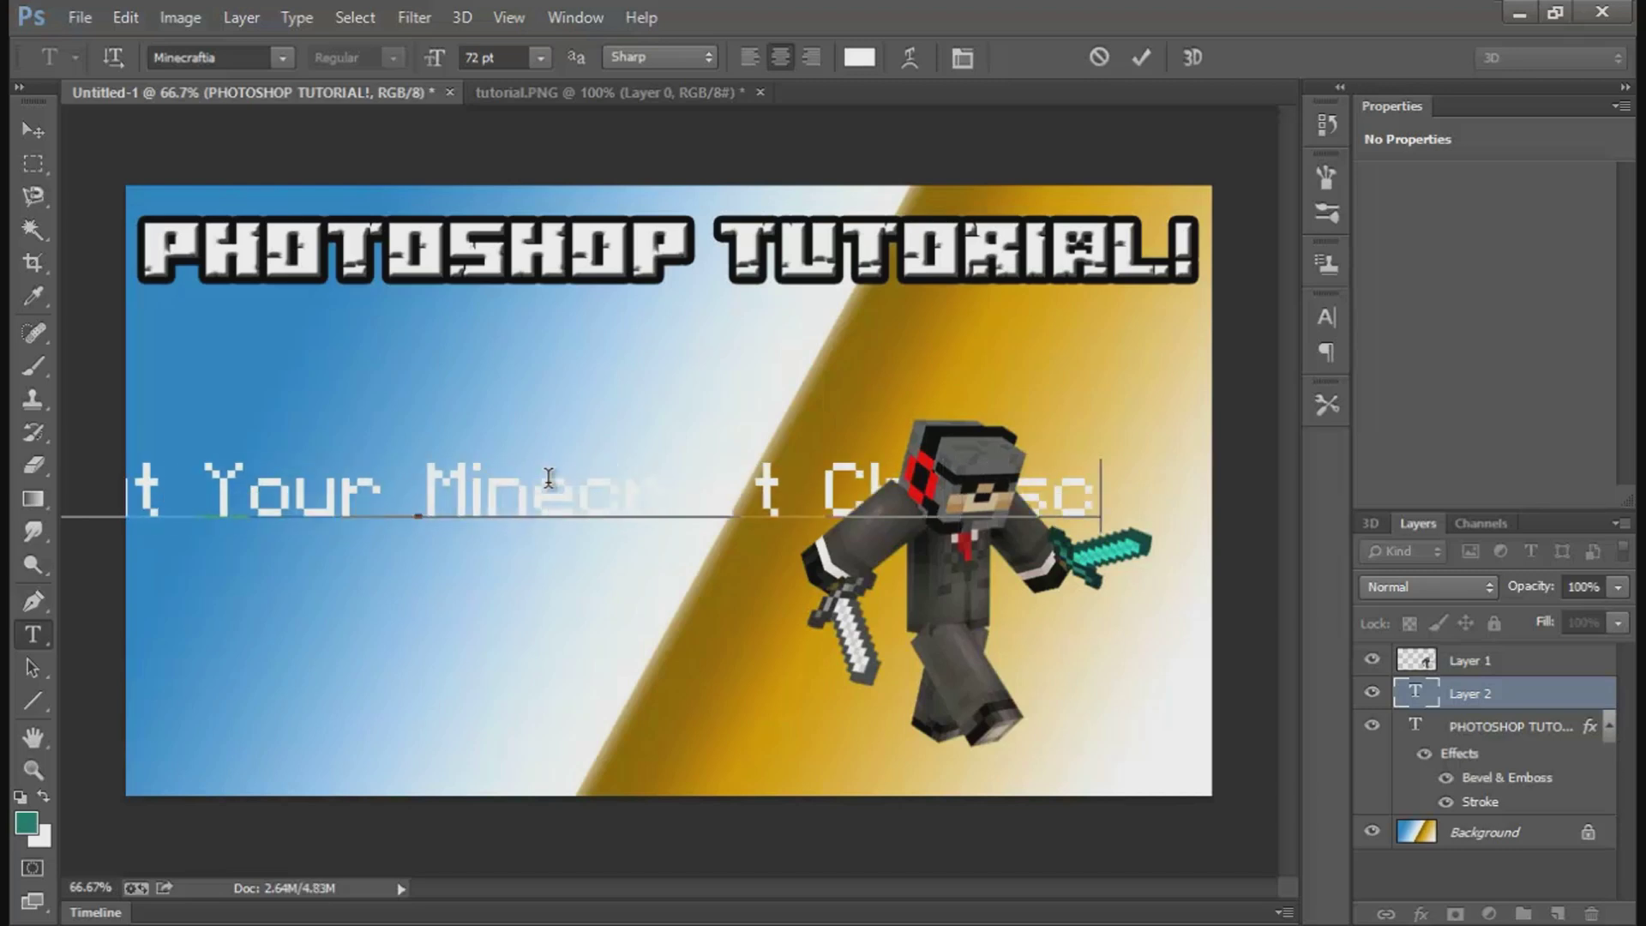
pyautogui.write('ter')
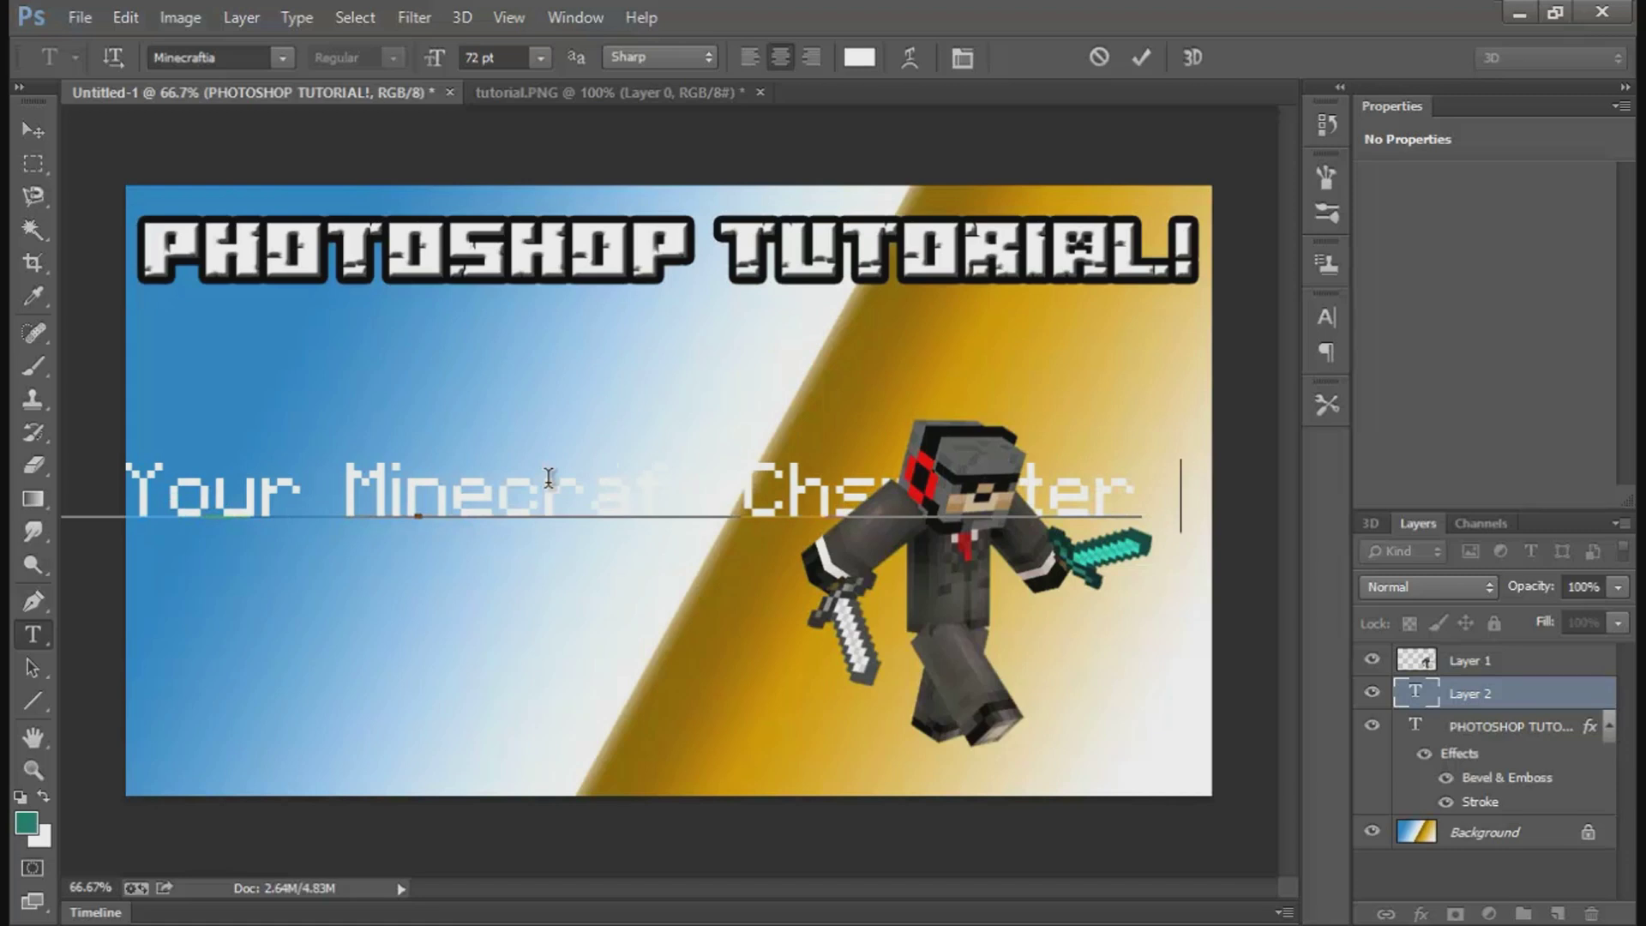
pyautogui.write(' in')
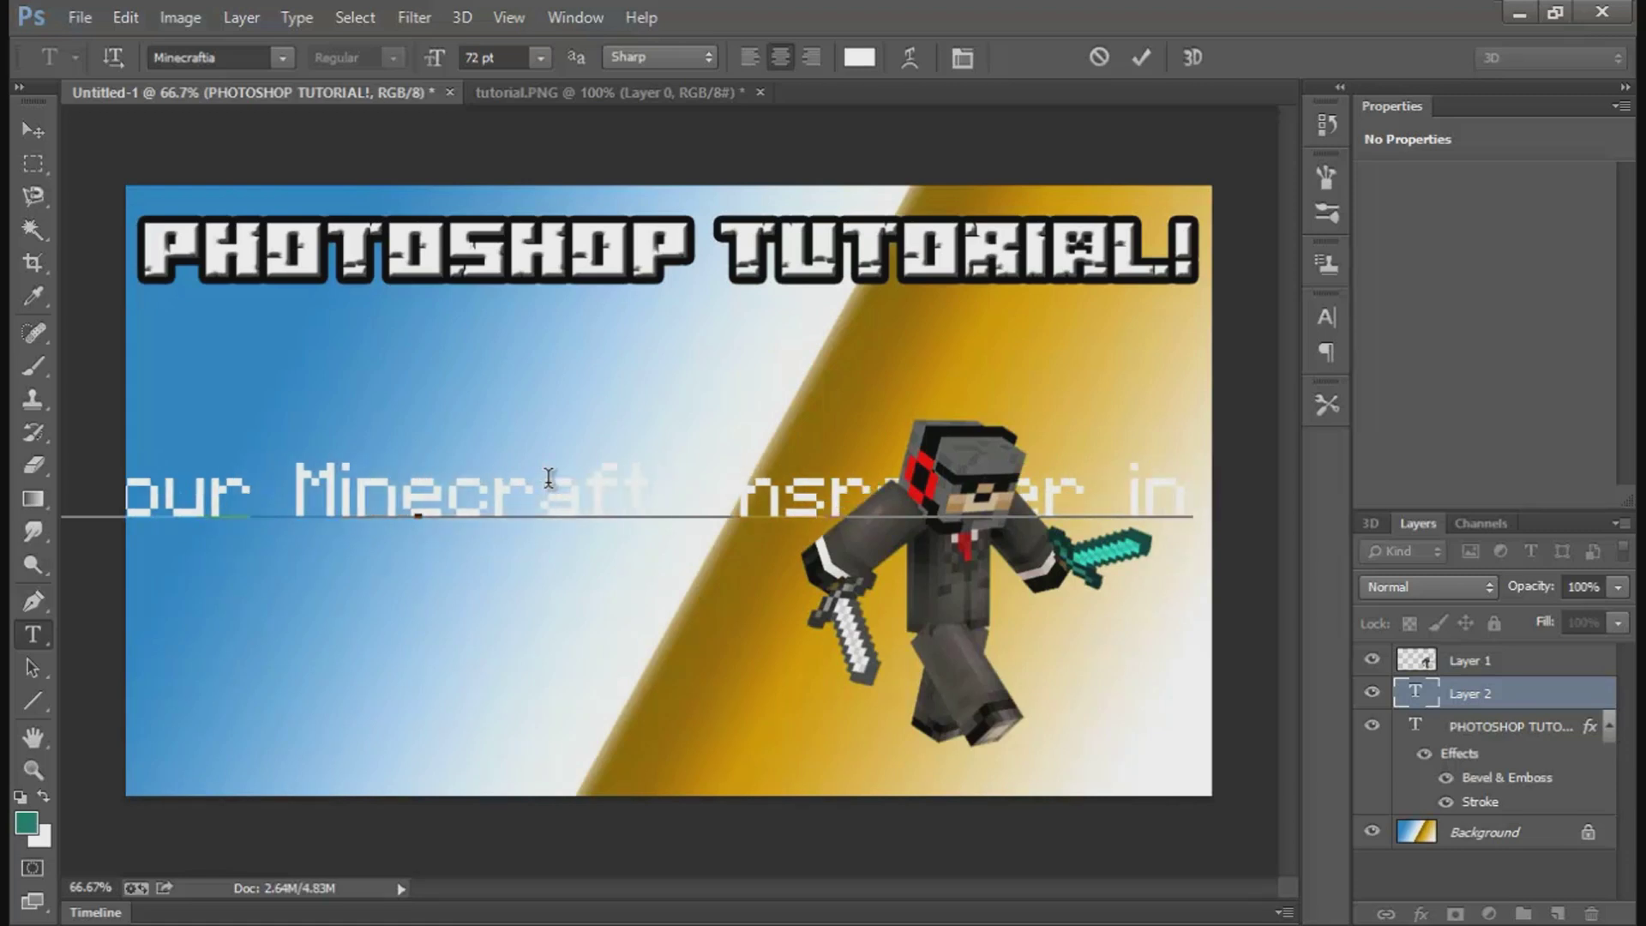
pyautogui.write(' You')
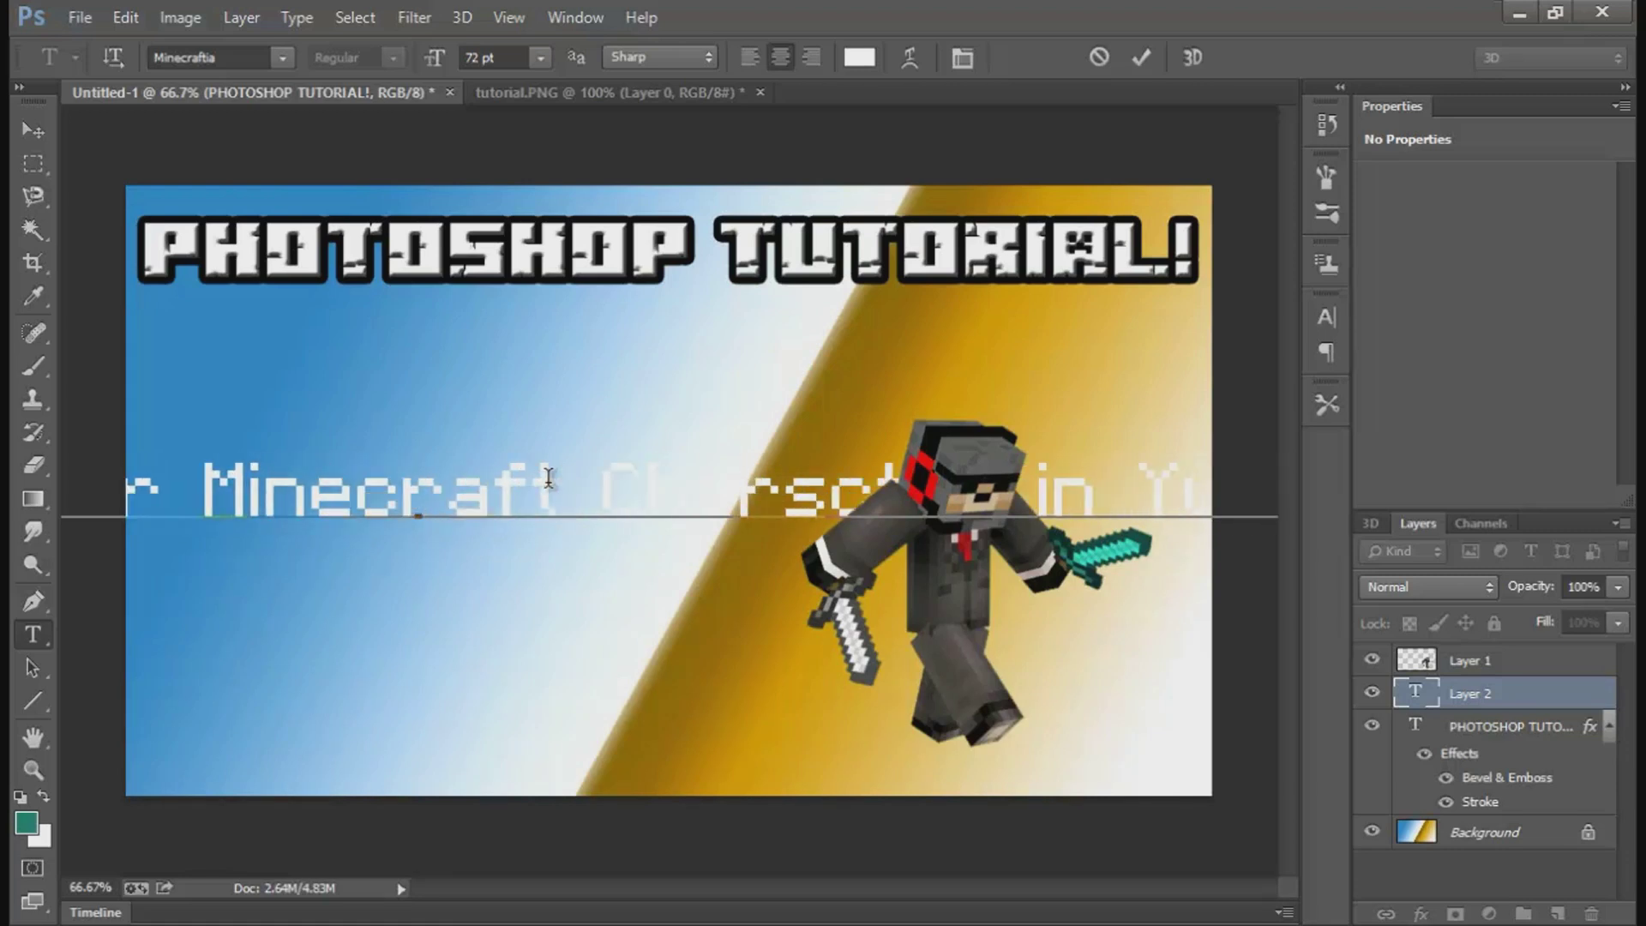
pyautogui.write('r')
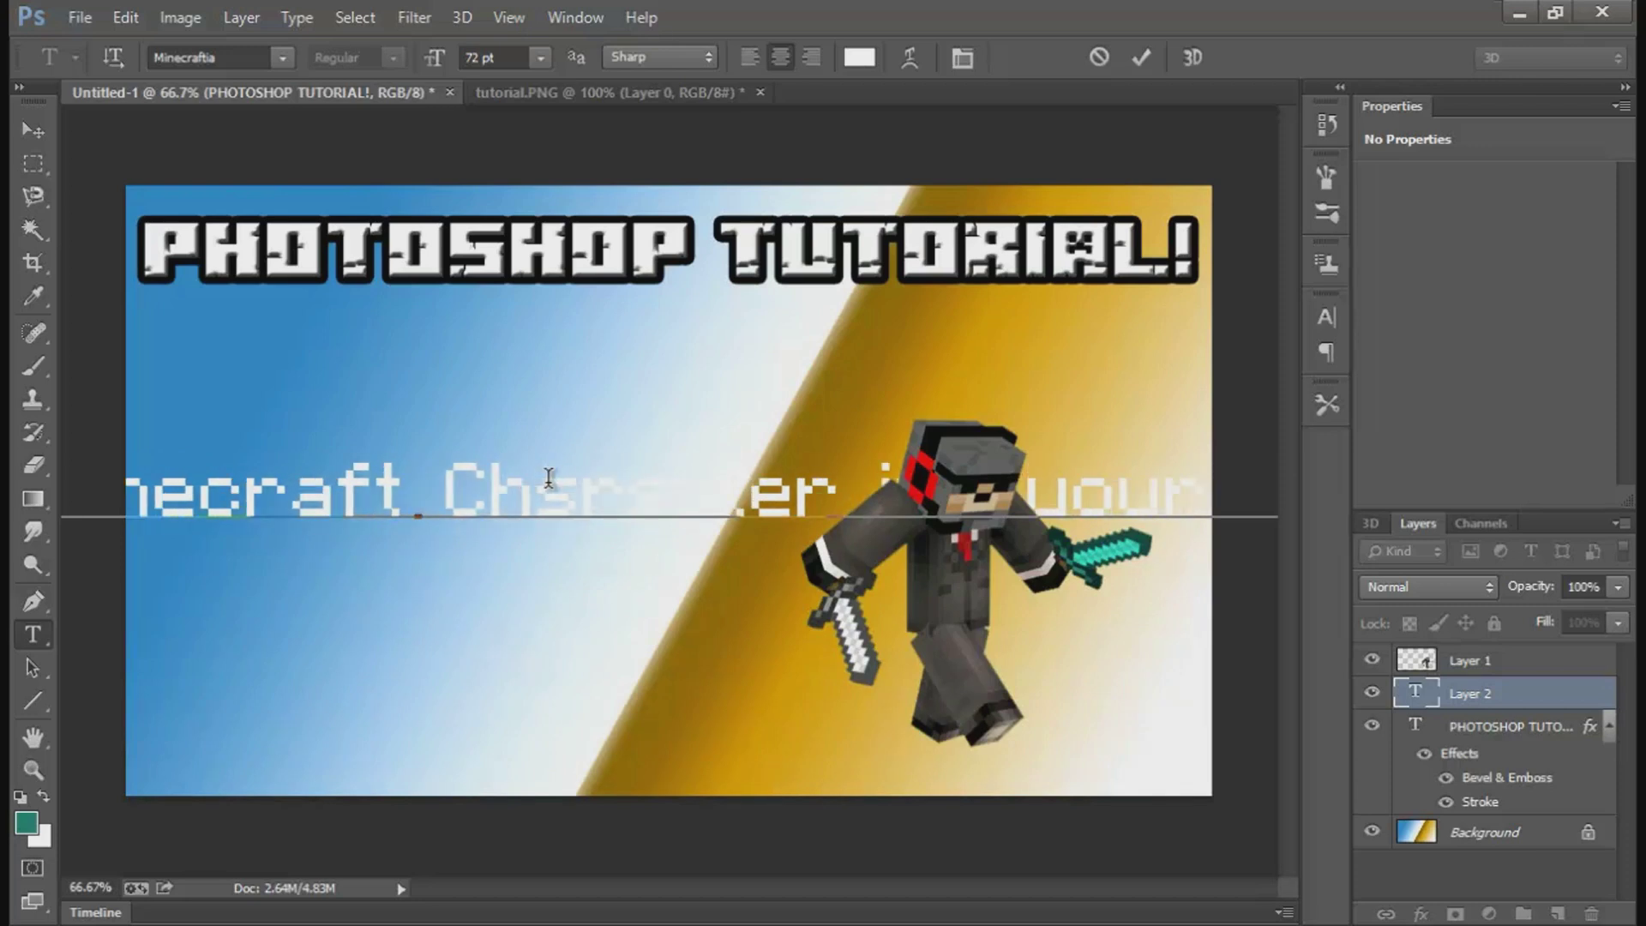
pyautogui.write(' Thumbna')
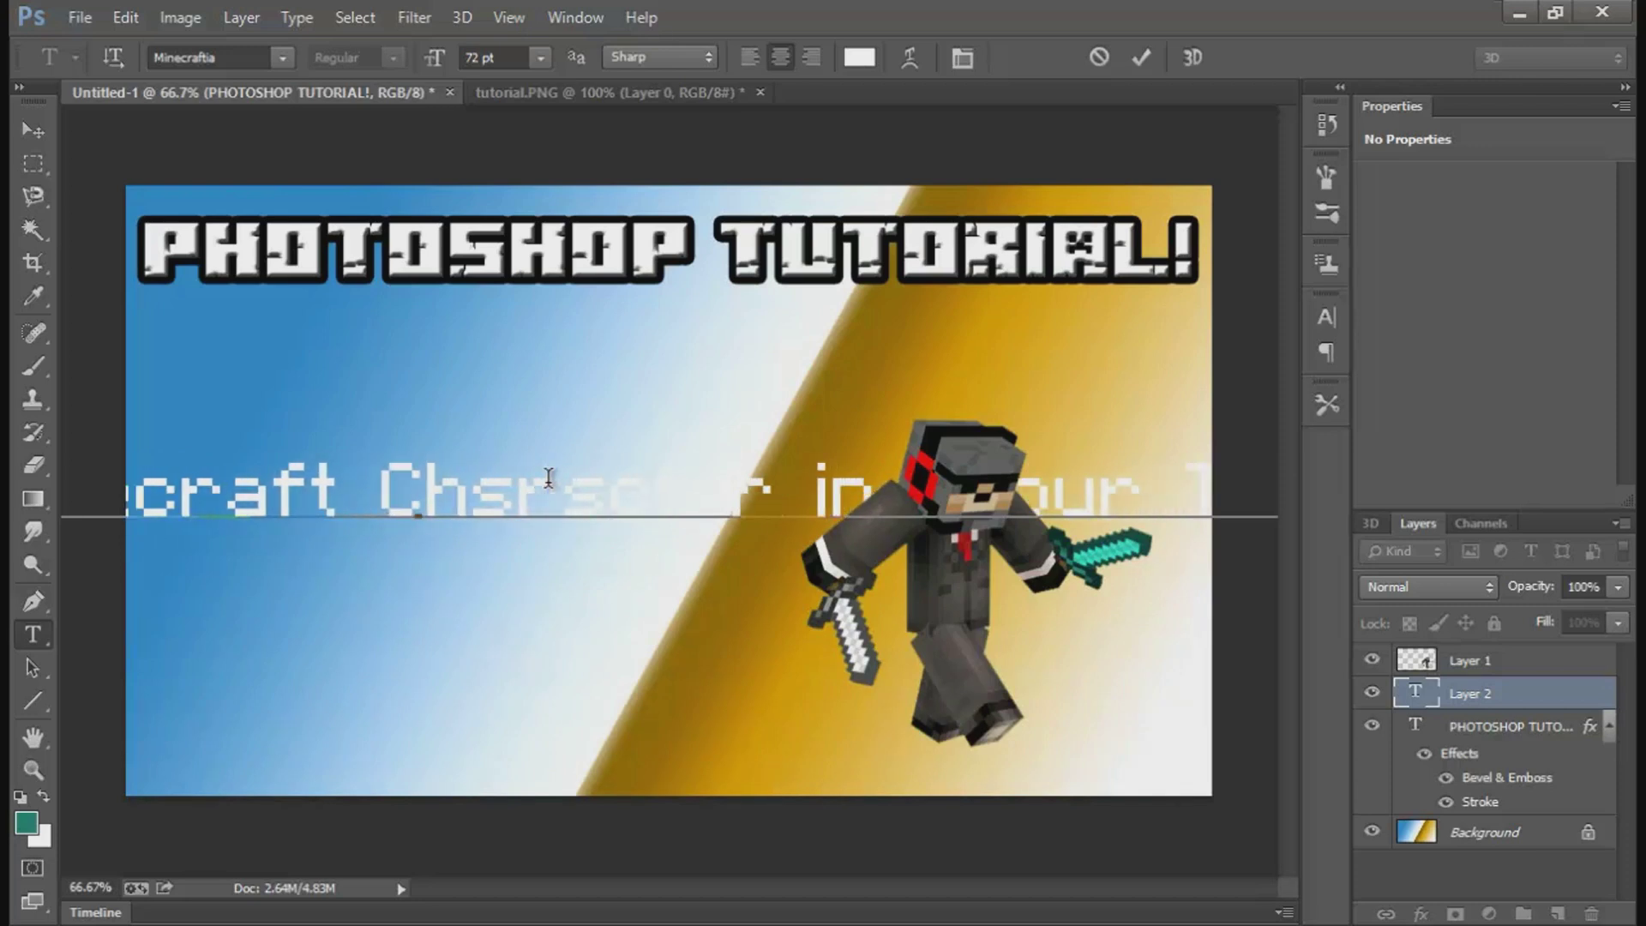
# Step: Select all the subtitle text and try 30 pt, then 18 pt sizes
pyautogui.click(34, 128)
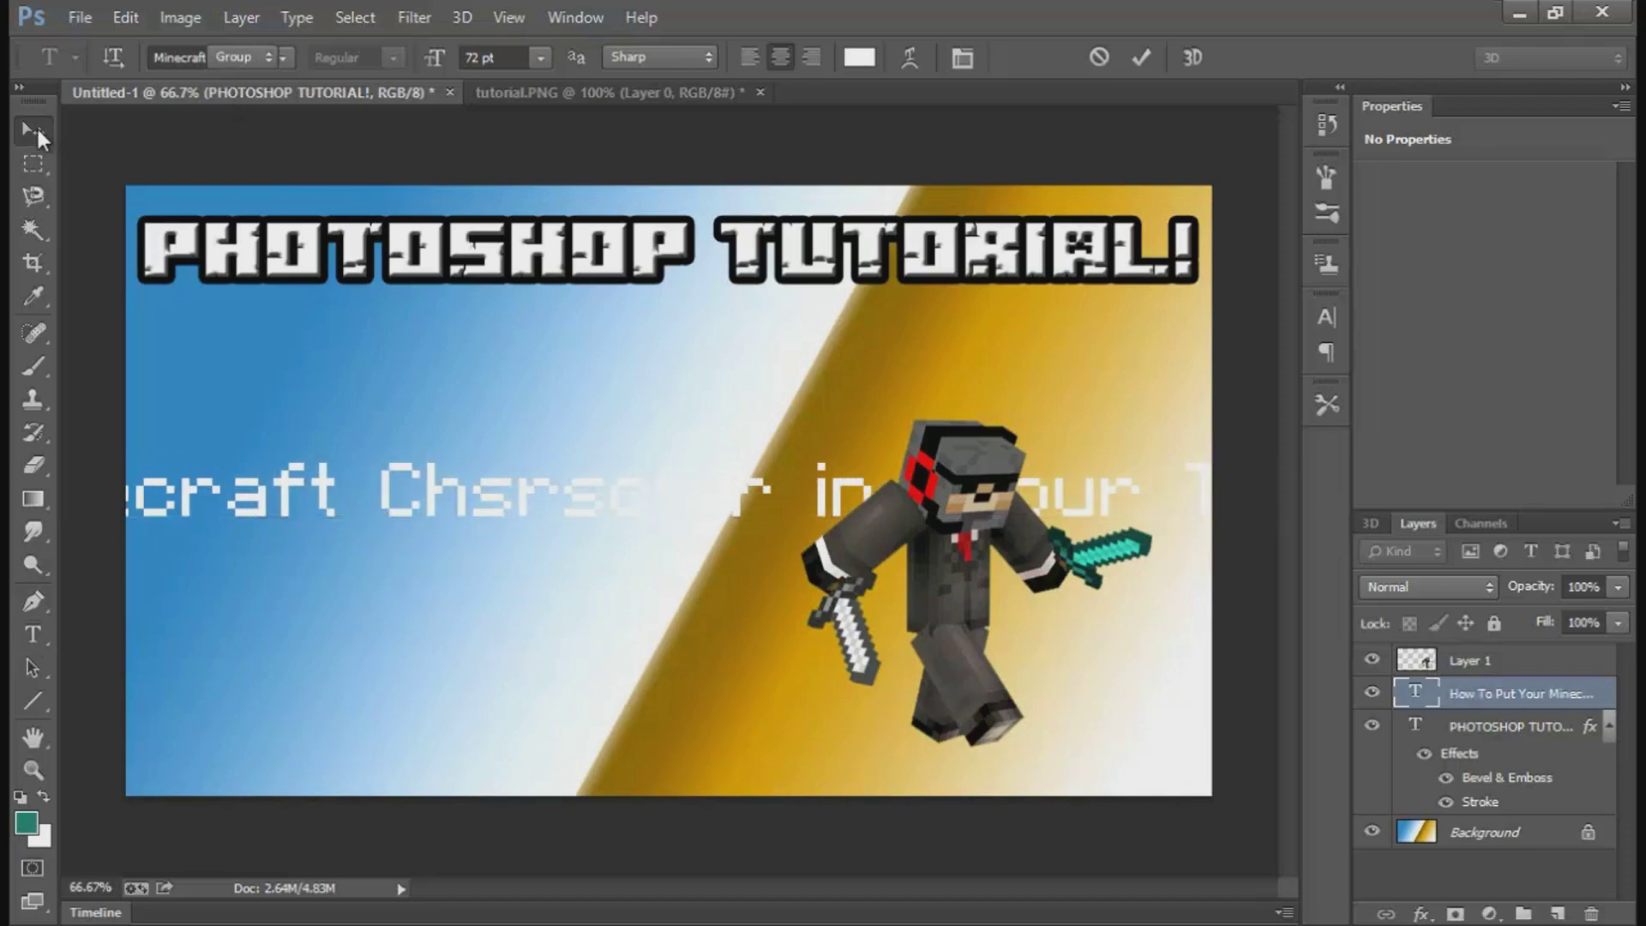
pyautogui.click(40, 623)
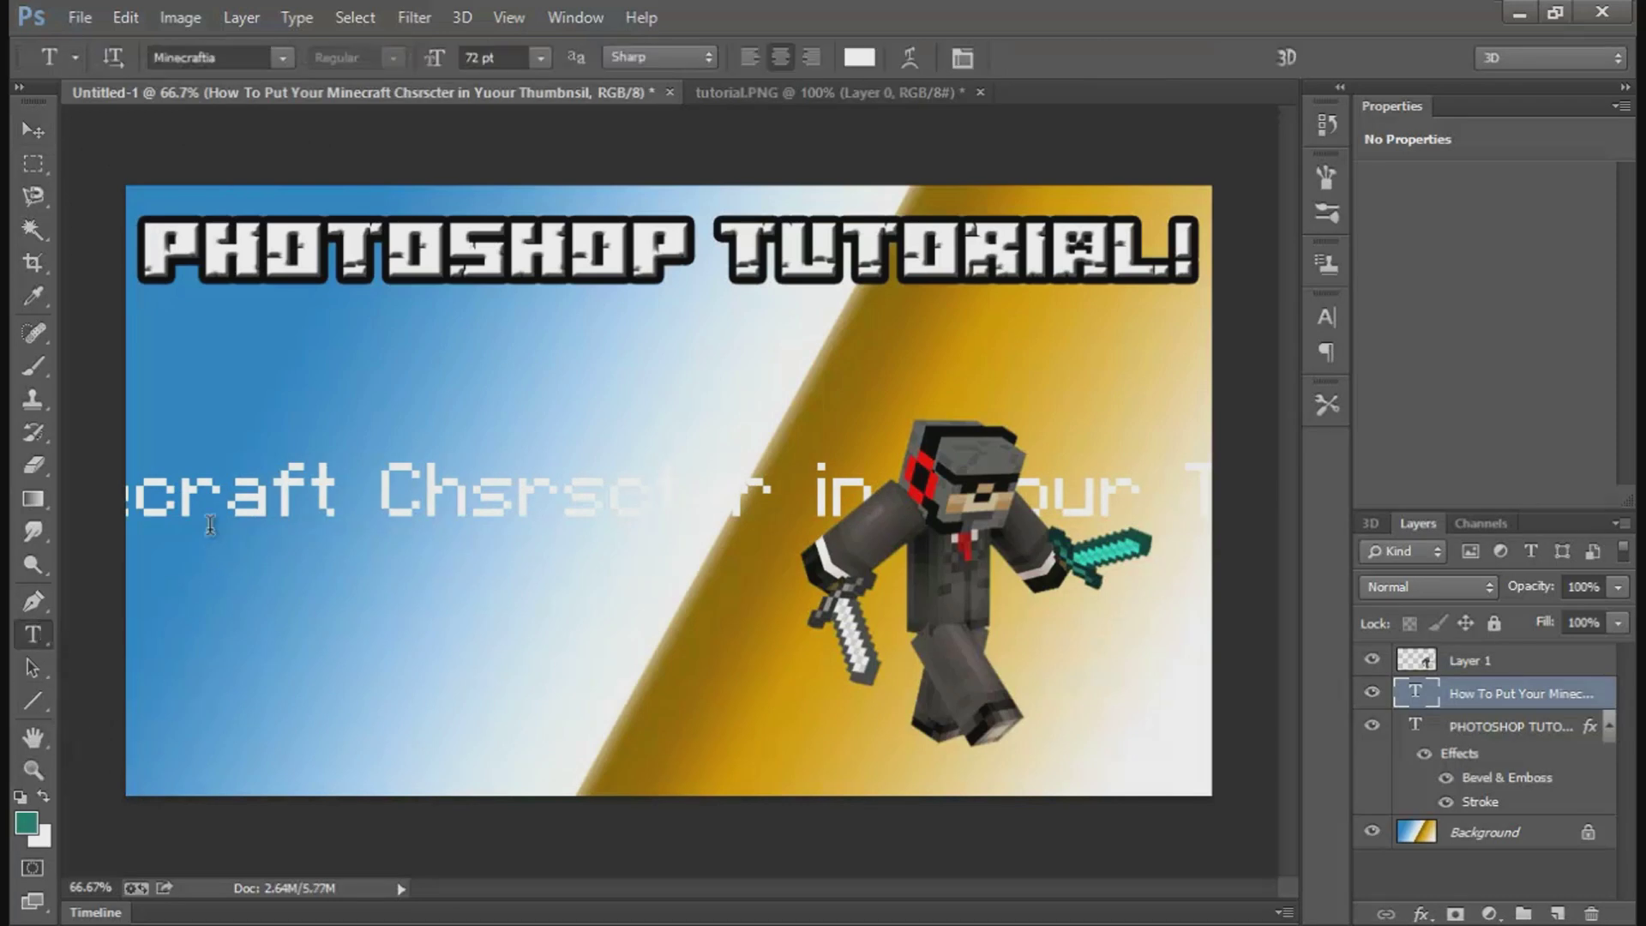
pyautogui.click(169, 491)
pyautogui.doubleClick(169, 491)
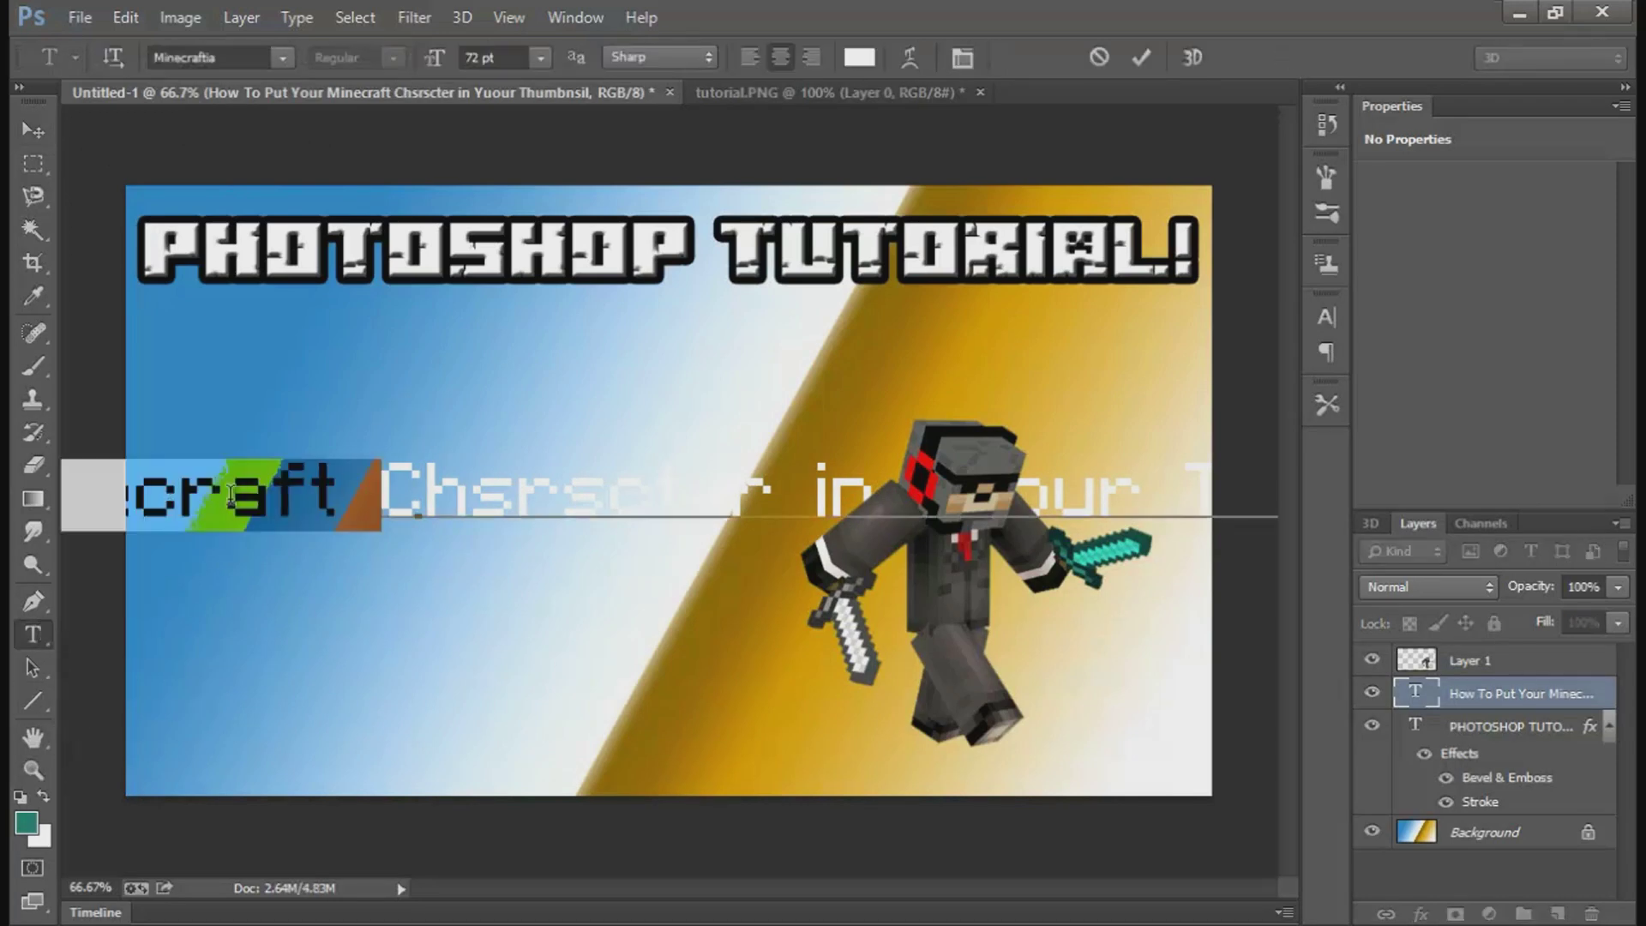
pyautogui.click(151, 495)
pyautogui.hotkey('ctrl', 'a')
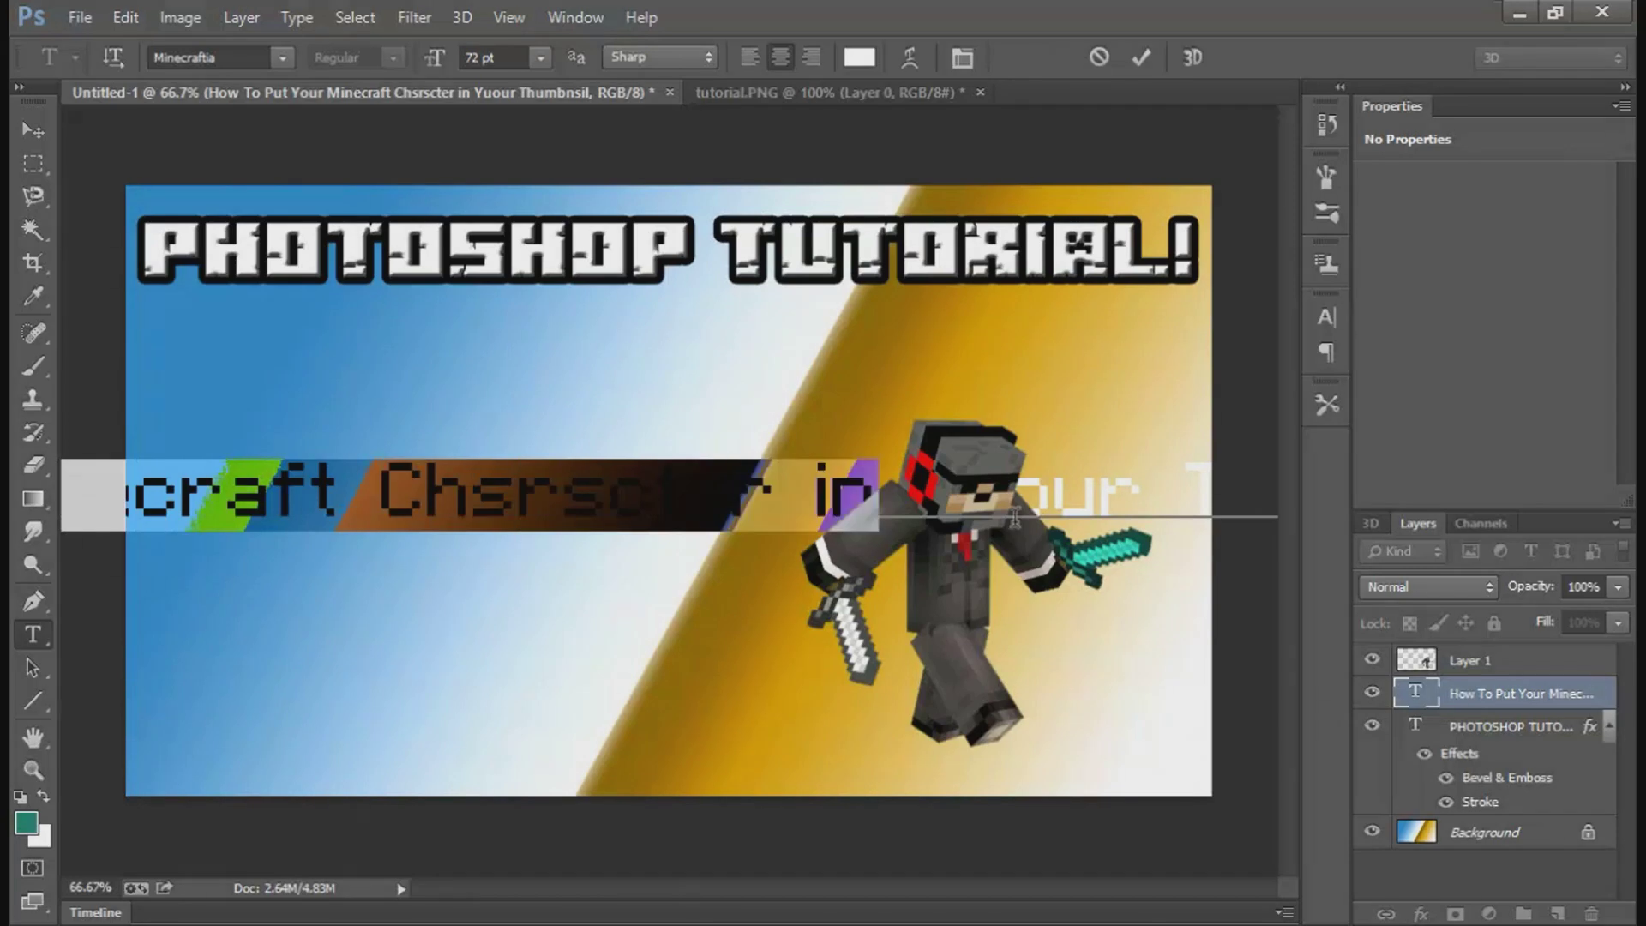
pyautogui.click(539, 58)
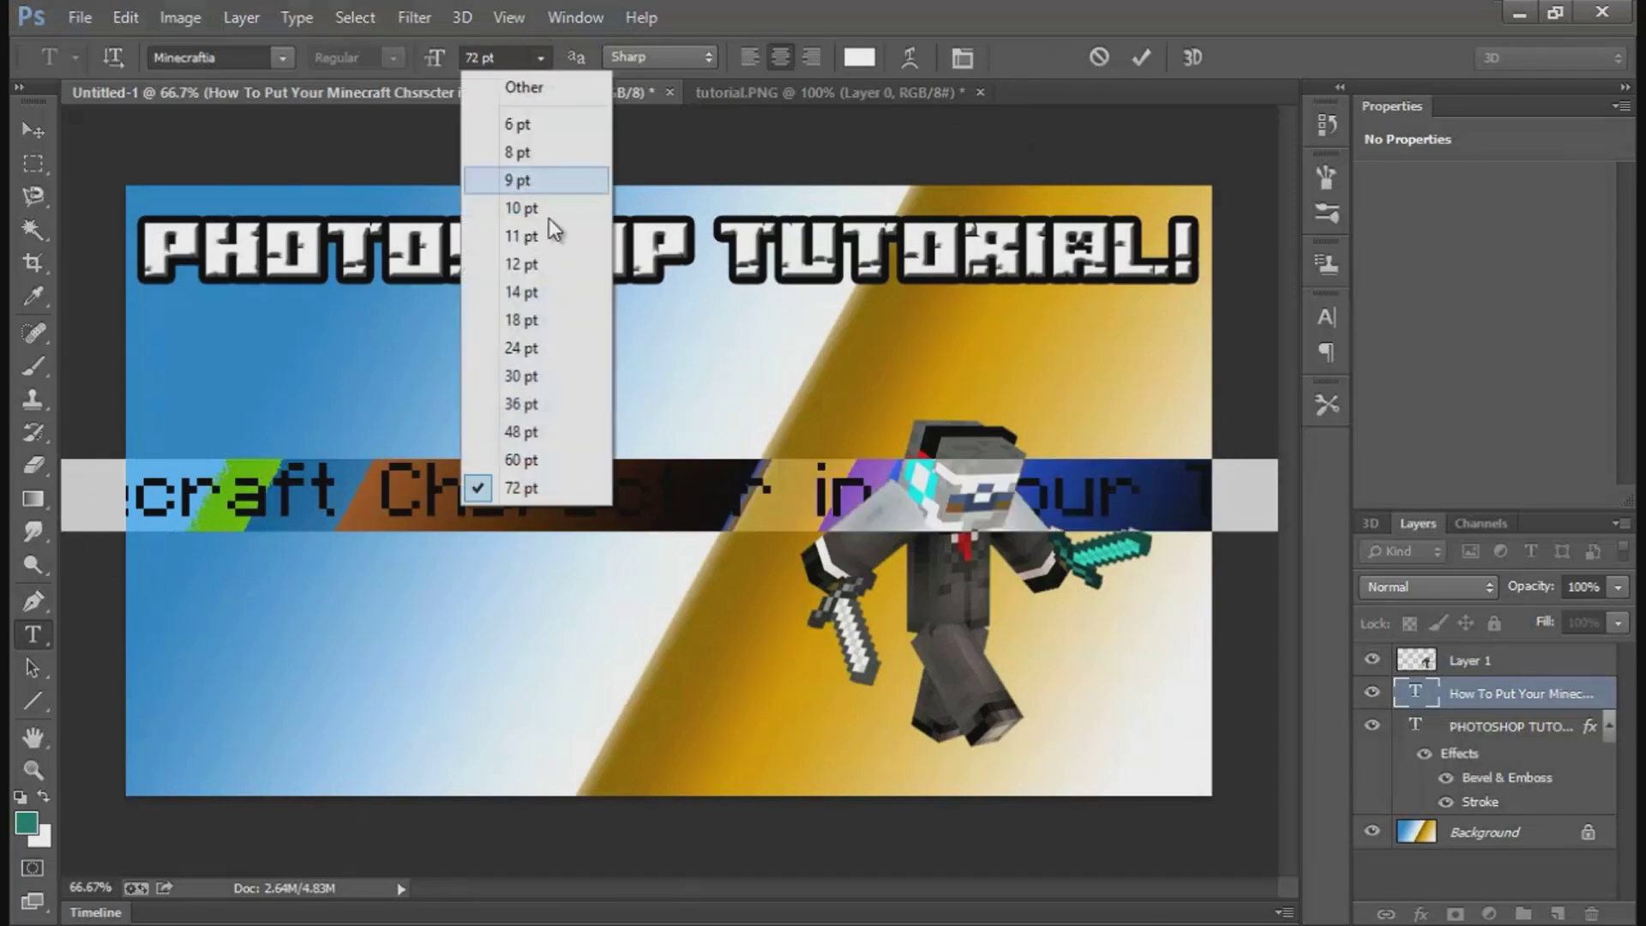
pyautogui.click(569, 375)
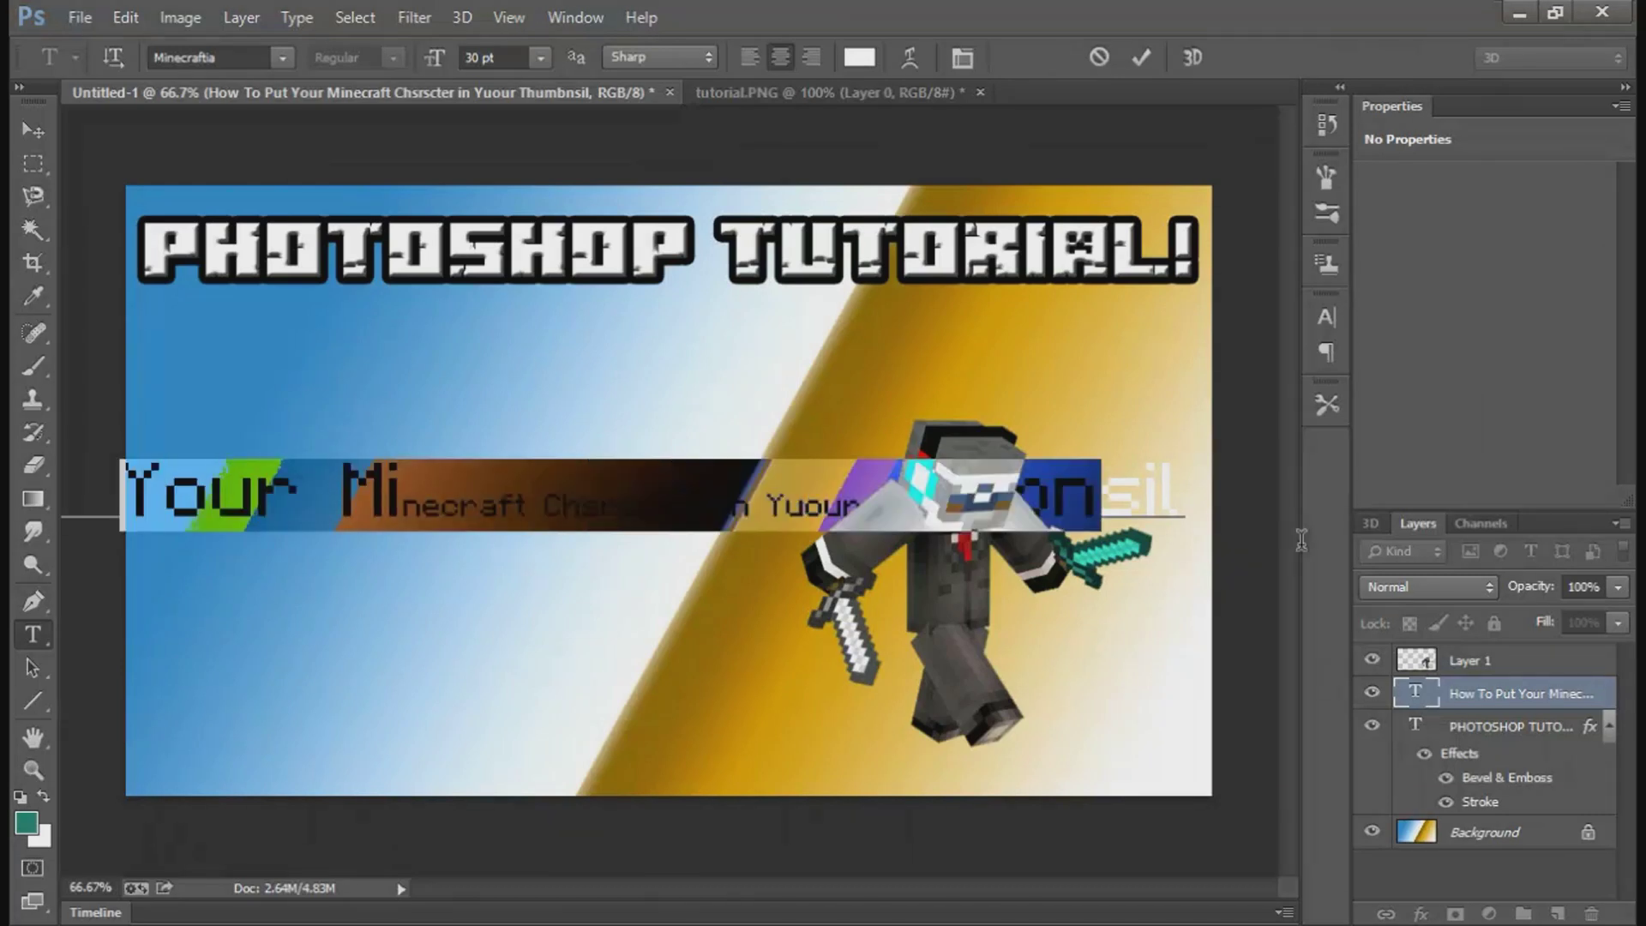
pyautogui.click(541, 59)
pyautogui.click(545, 314)
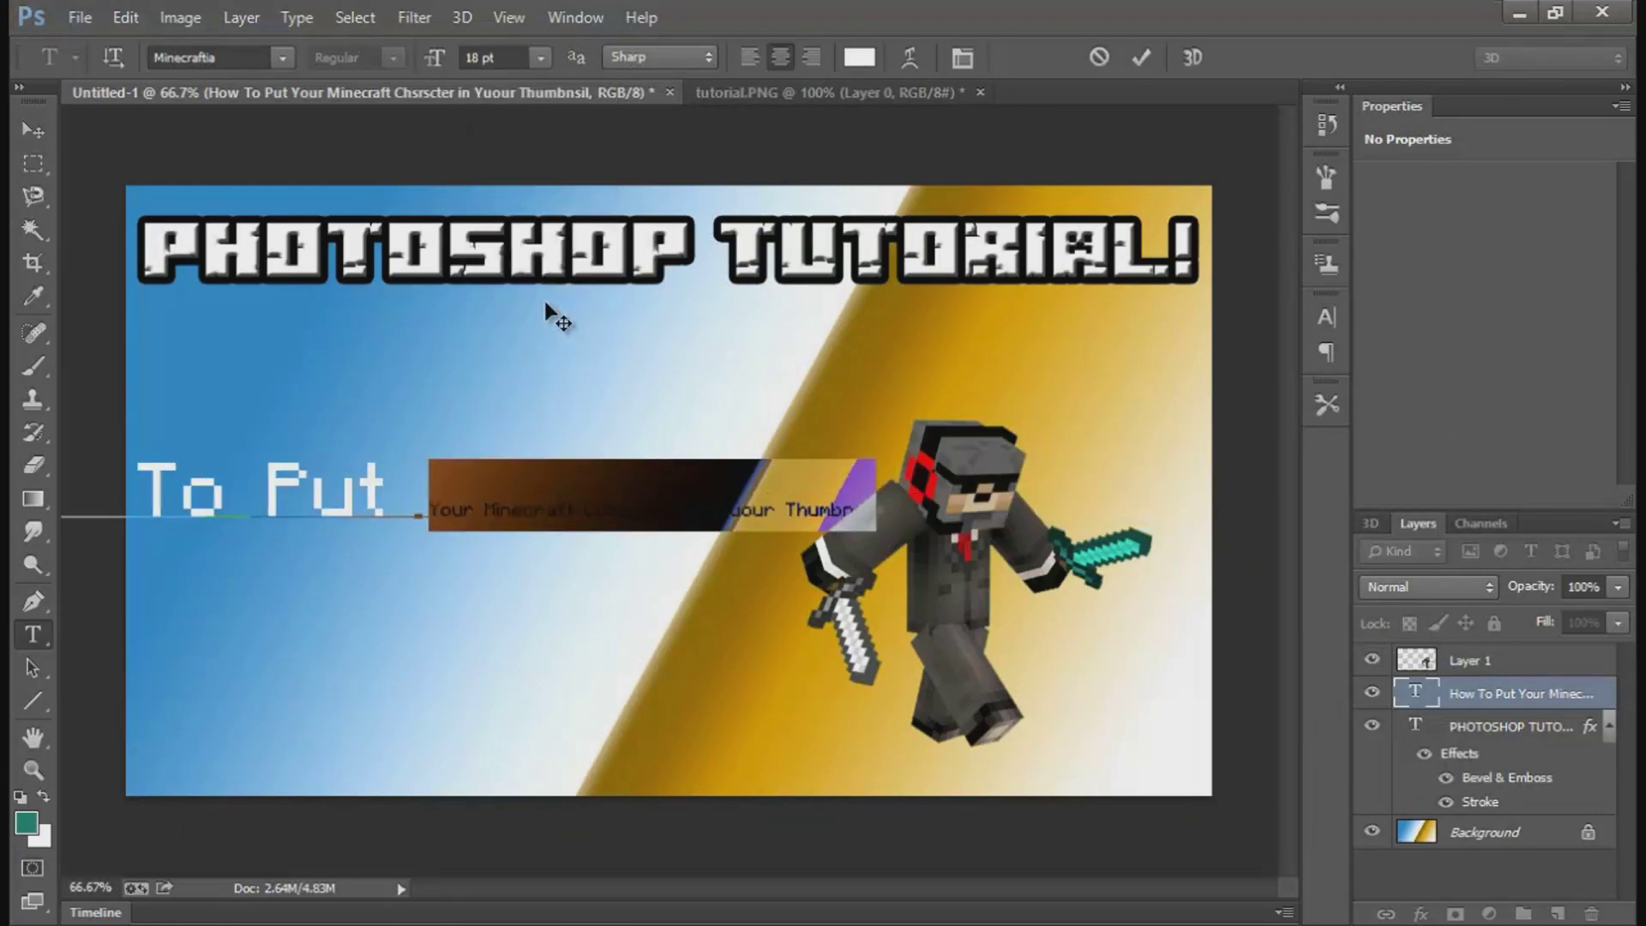
# Step: Set the rest of the subtitle line to 48 pt and commit the edit
pyautogui.click(65, 476)
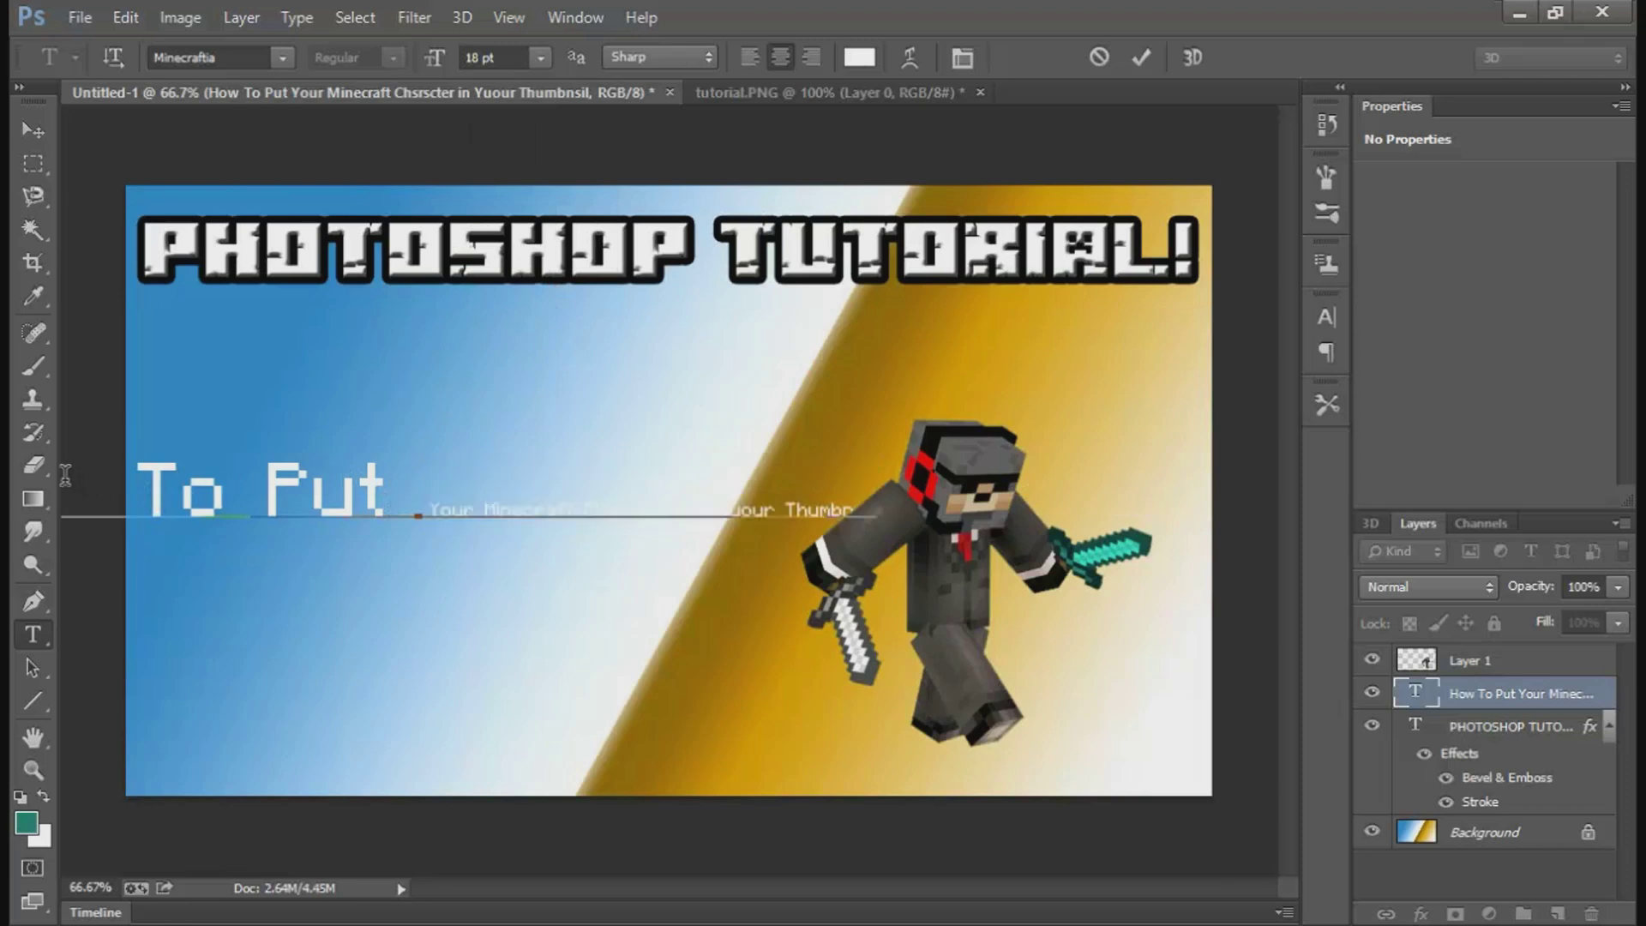
pyautogui.moveTo(65, 477); pyautogui.dragTo(874, 484)
pyautogui.click(541, 58)
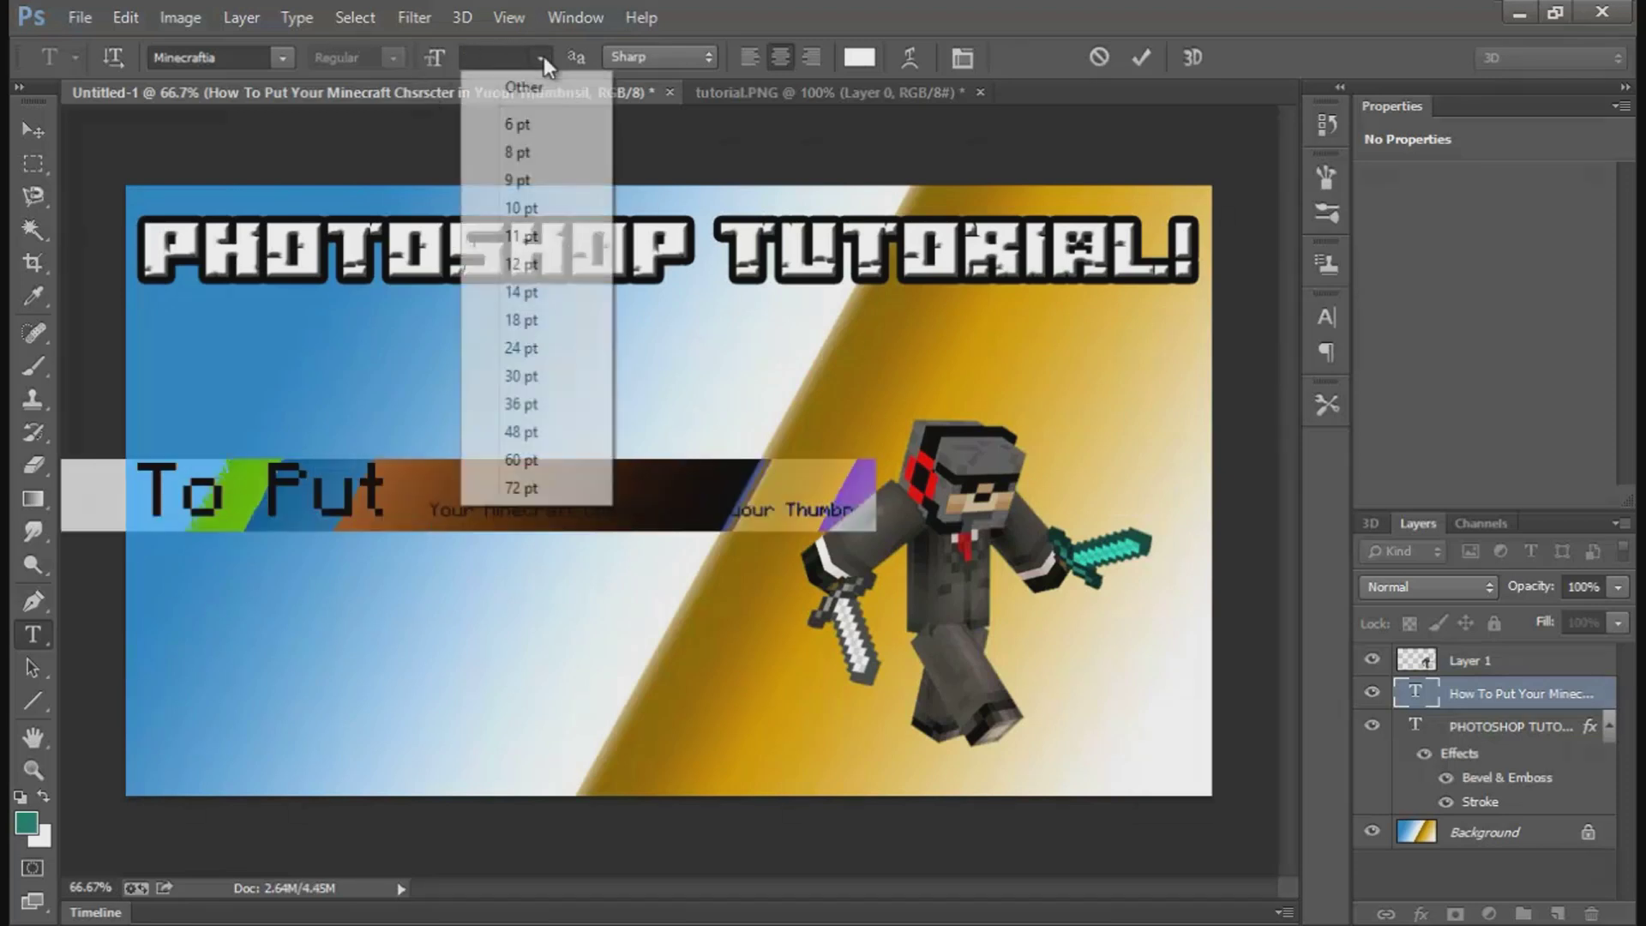
pyautogui.click(549, 434)
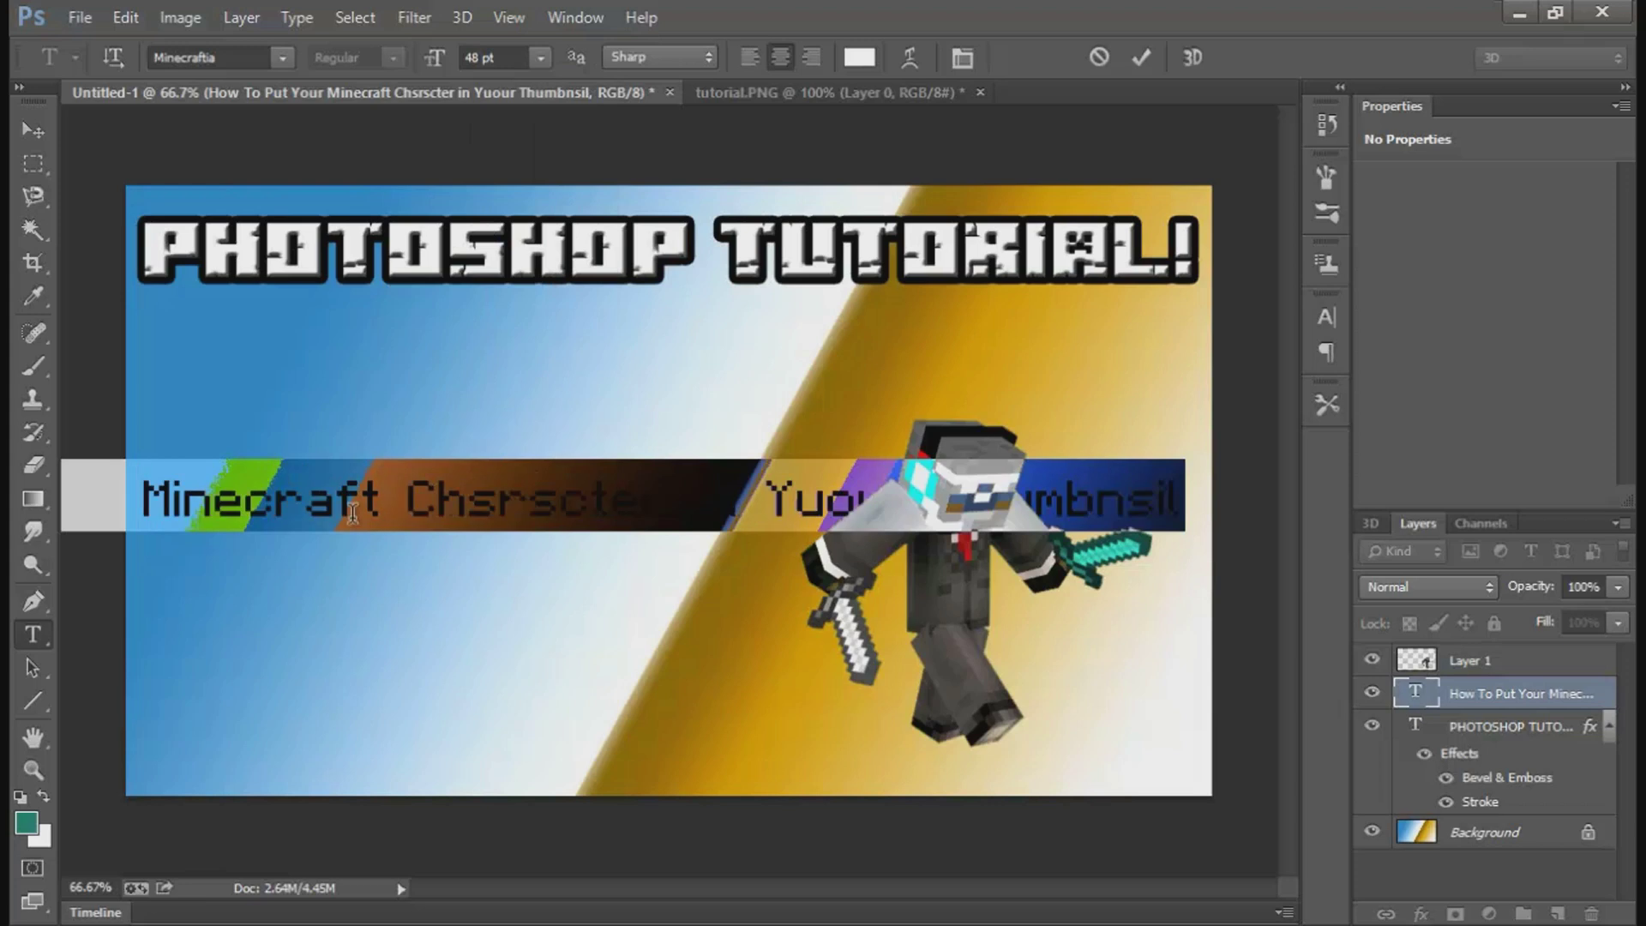
pyautogui.click(42, 131)
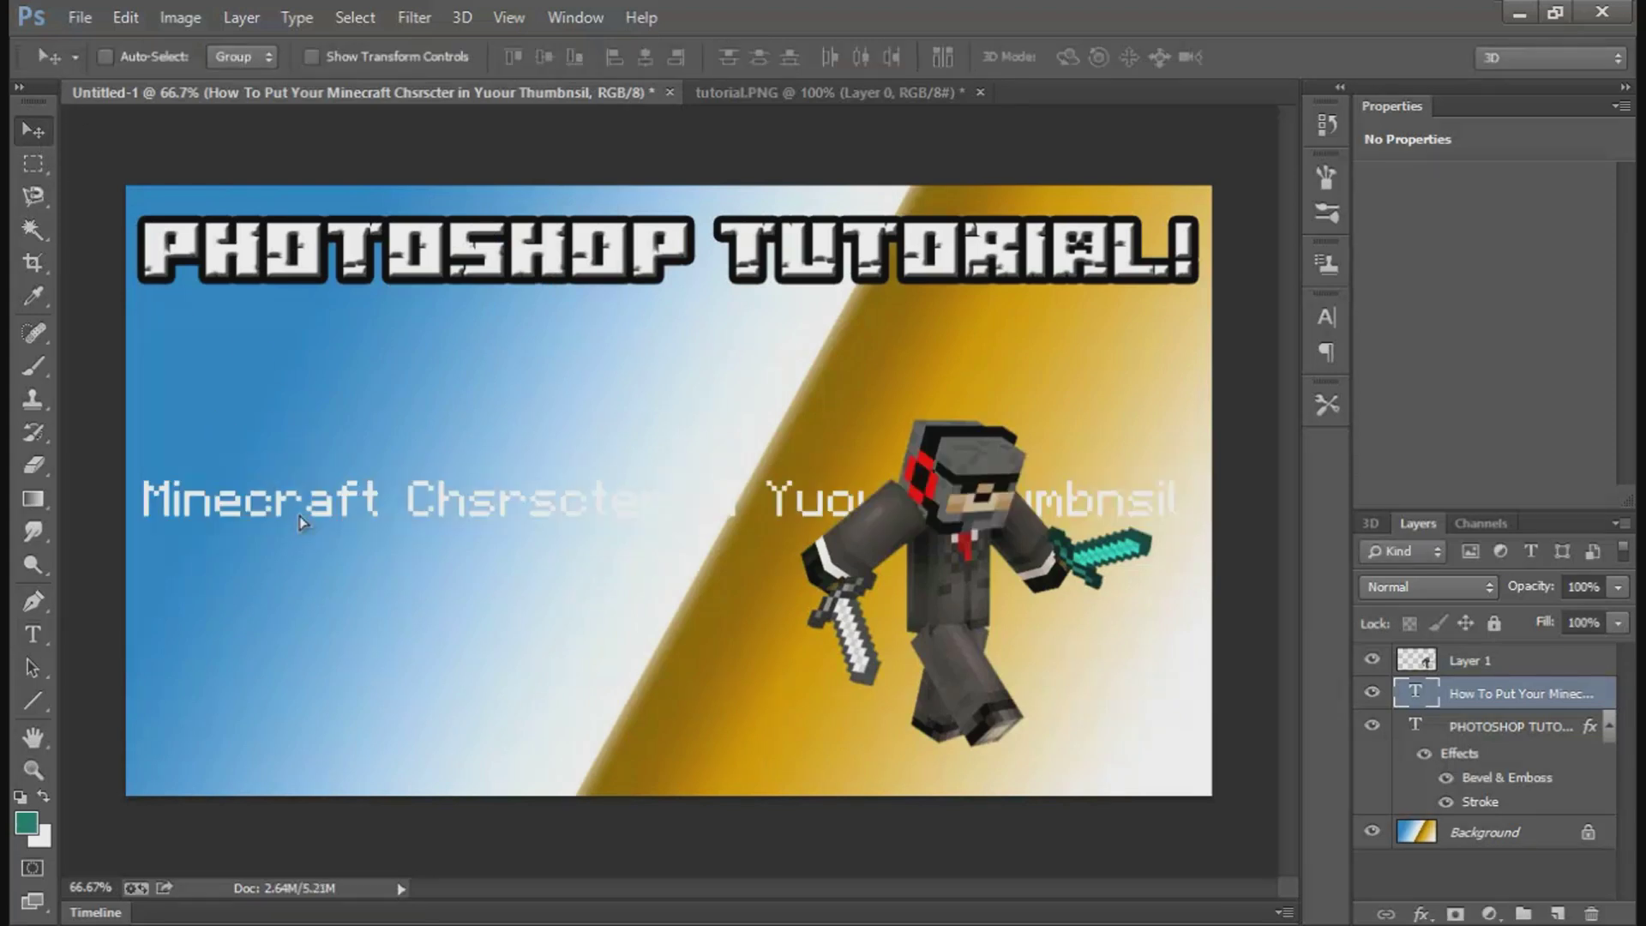
# Step: Drag the subtitle right onto the canvas and resize its first letters 'Ho' to 48 pt
pyautogui.moveTo(330, 514); pyautogui.dragTo(938, 515)
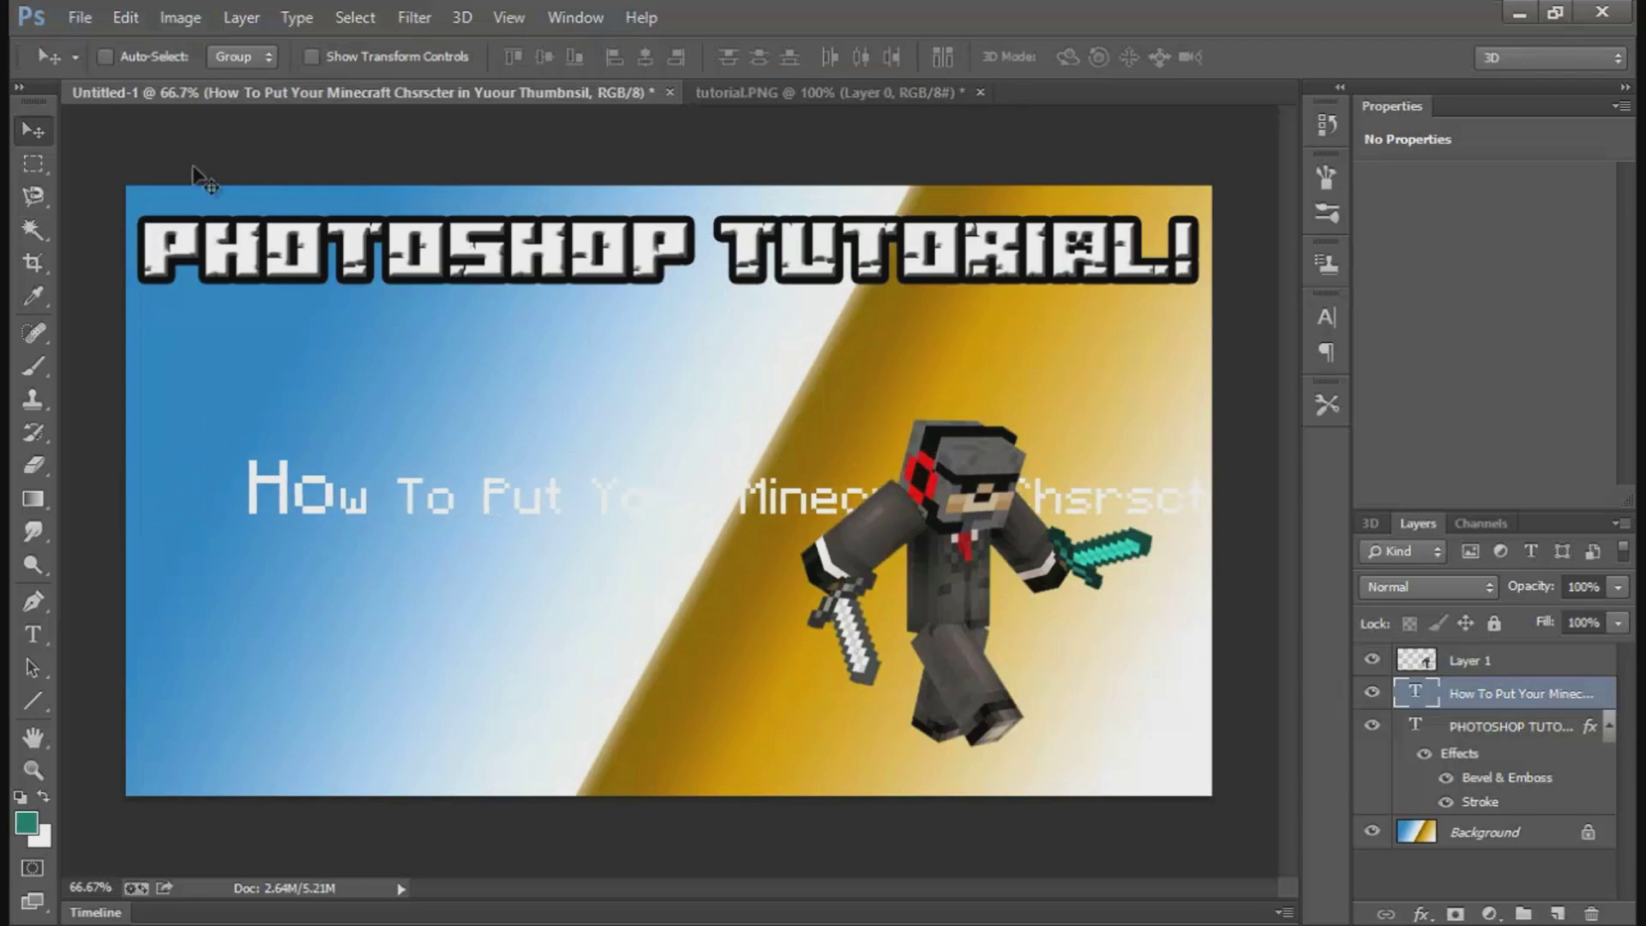
pyautogui.click(32, 635)
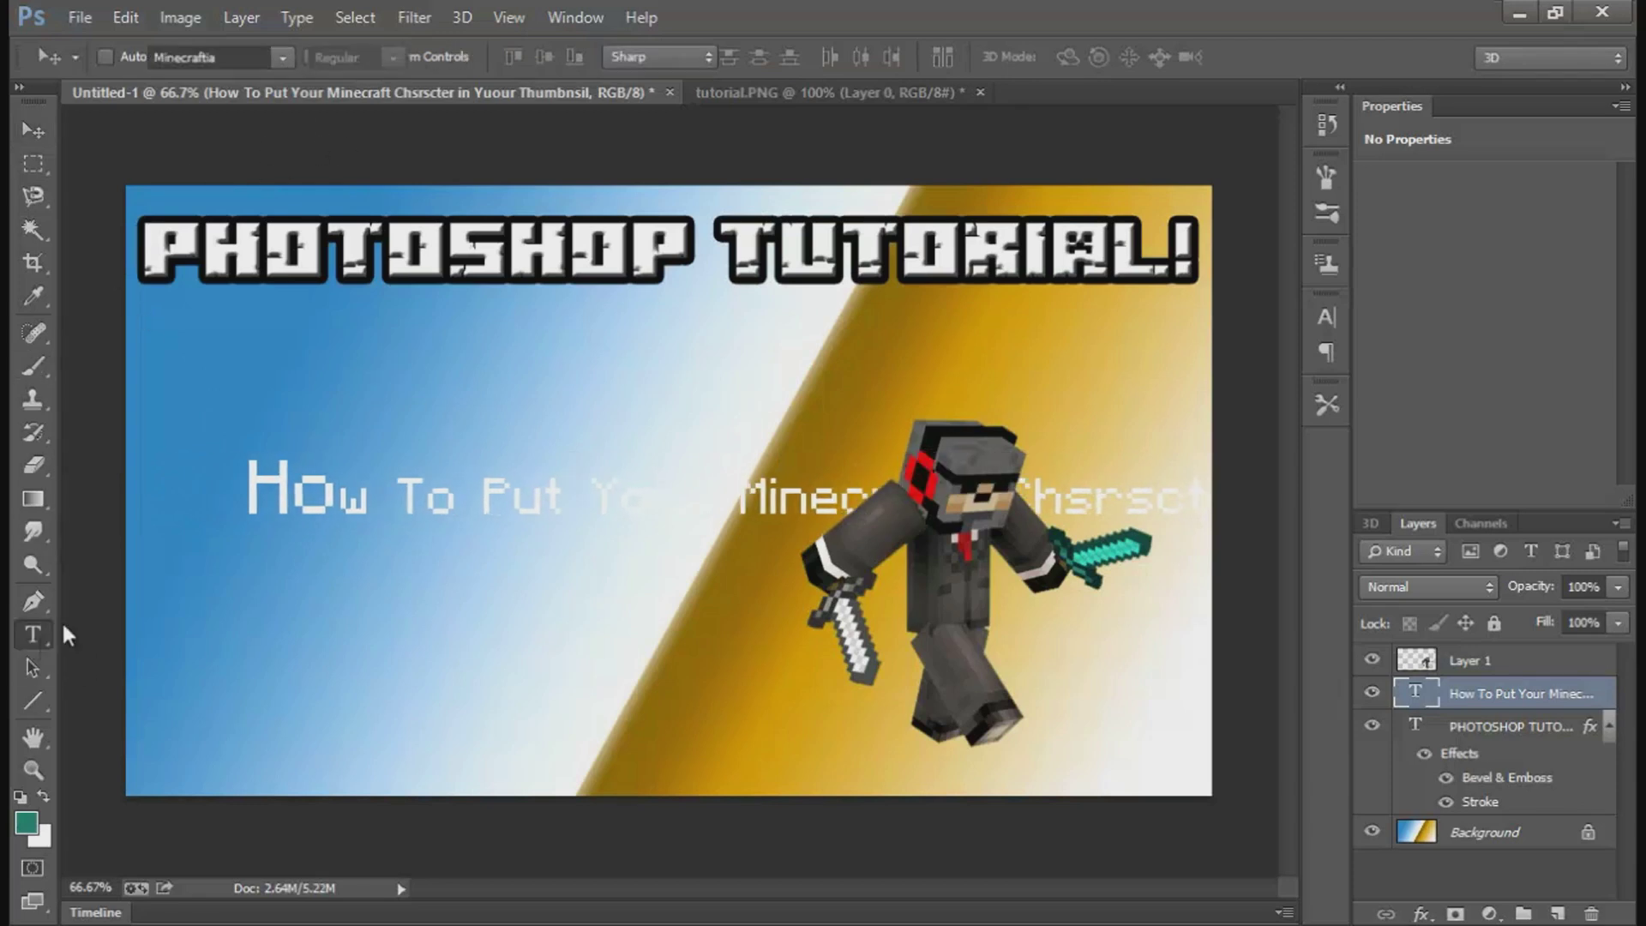
pyautogui.moveTo(249, 488); pyautogui.dragTo(340, 477)
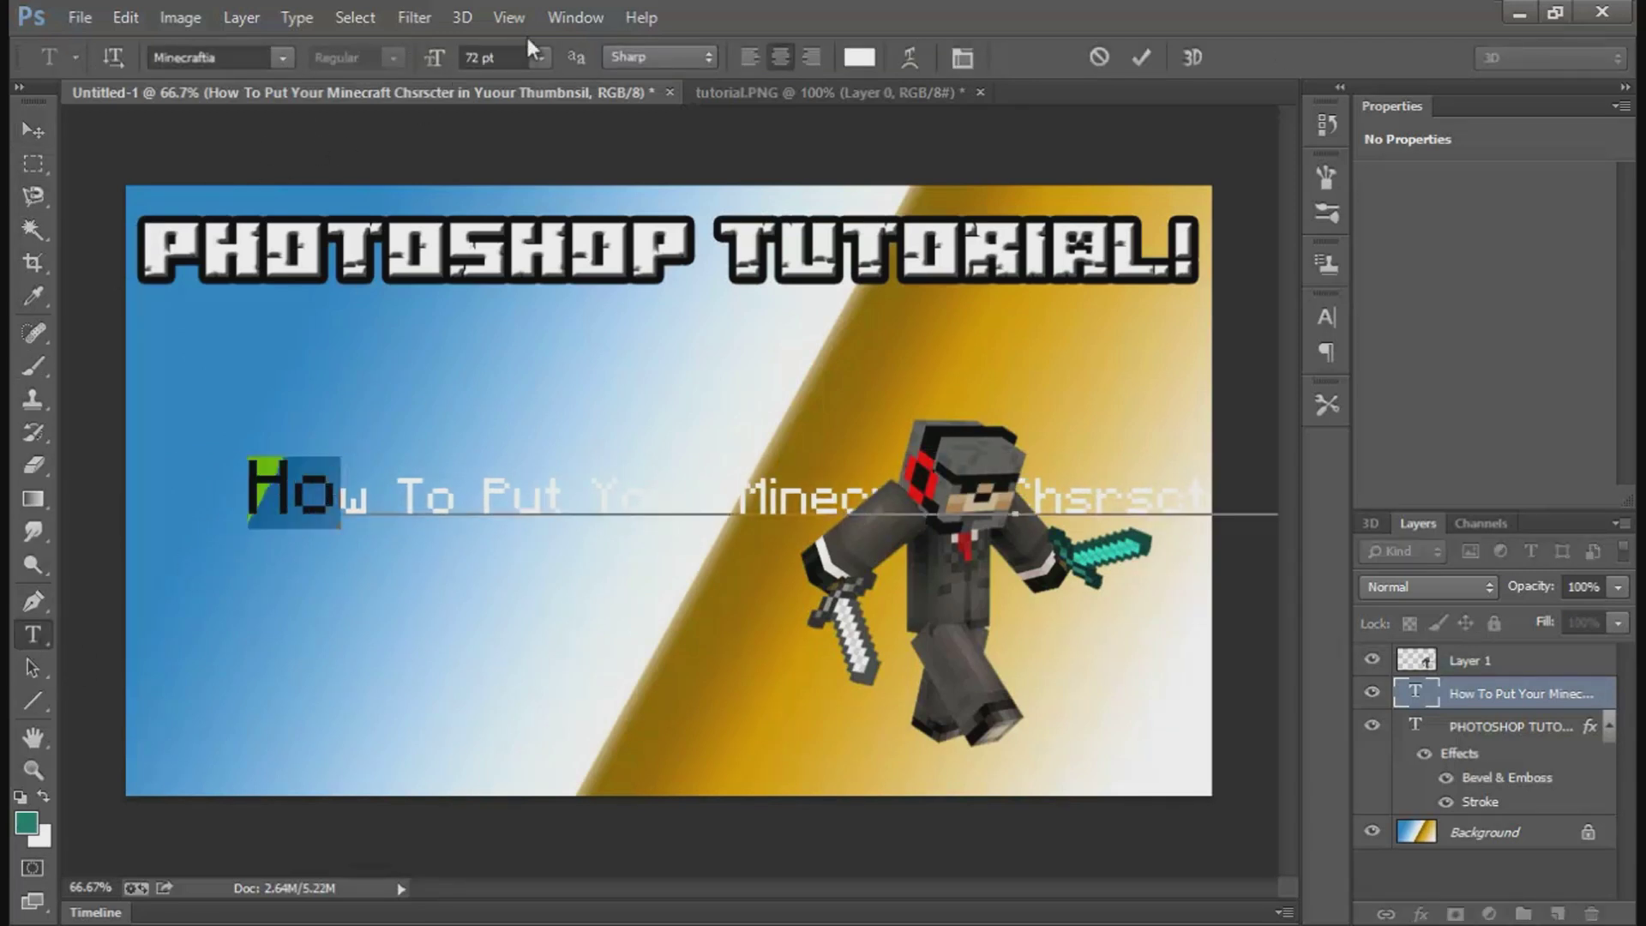
pyautogui.click(540, 57)
pyautogui.click(547, 432)
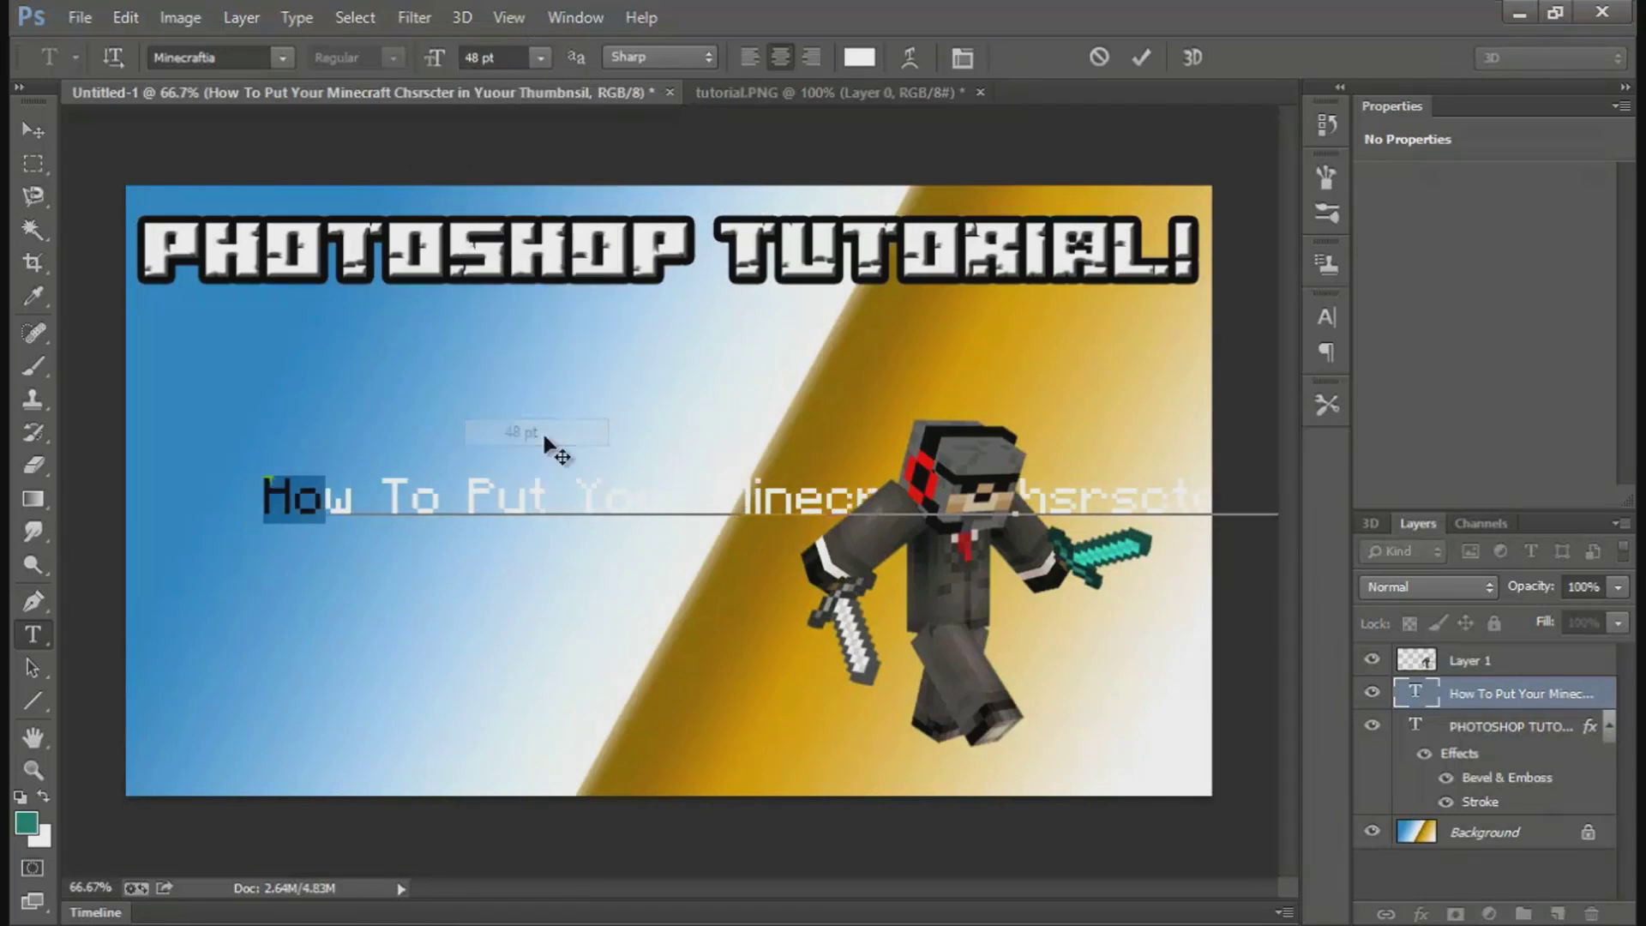
pyautogui.click(28, 141)
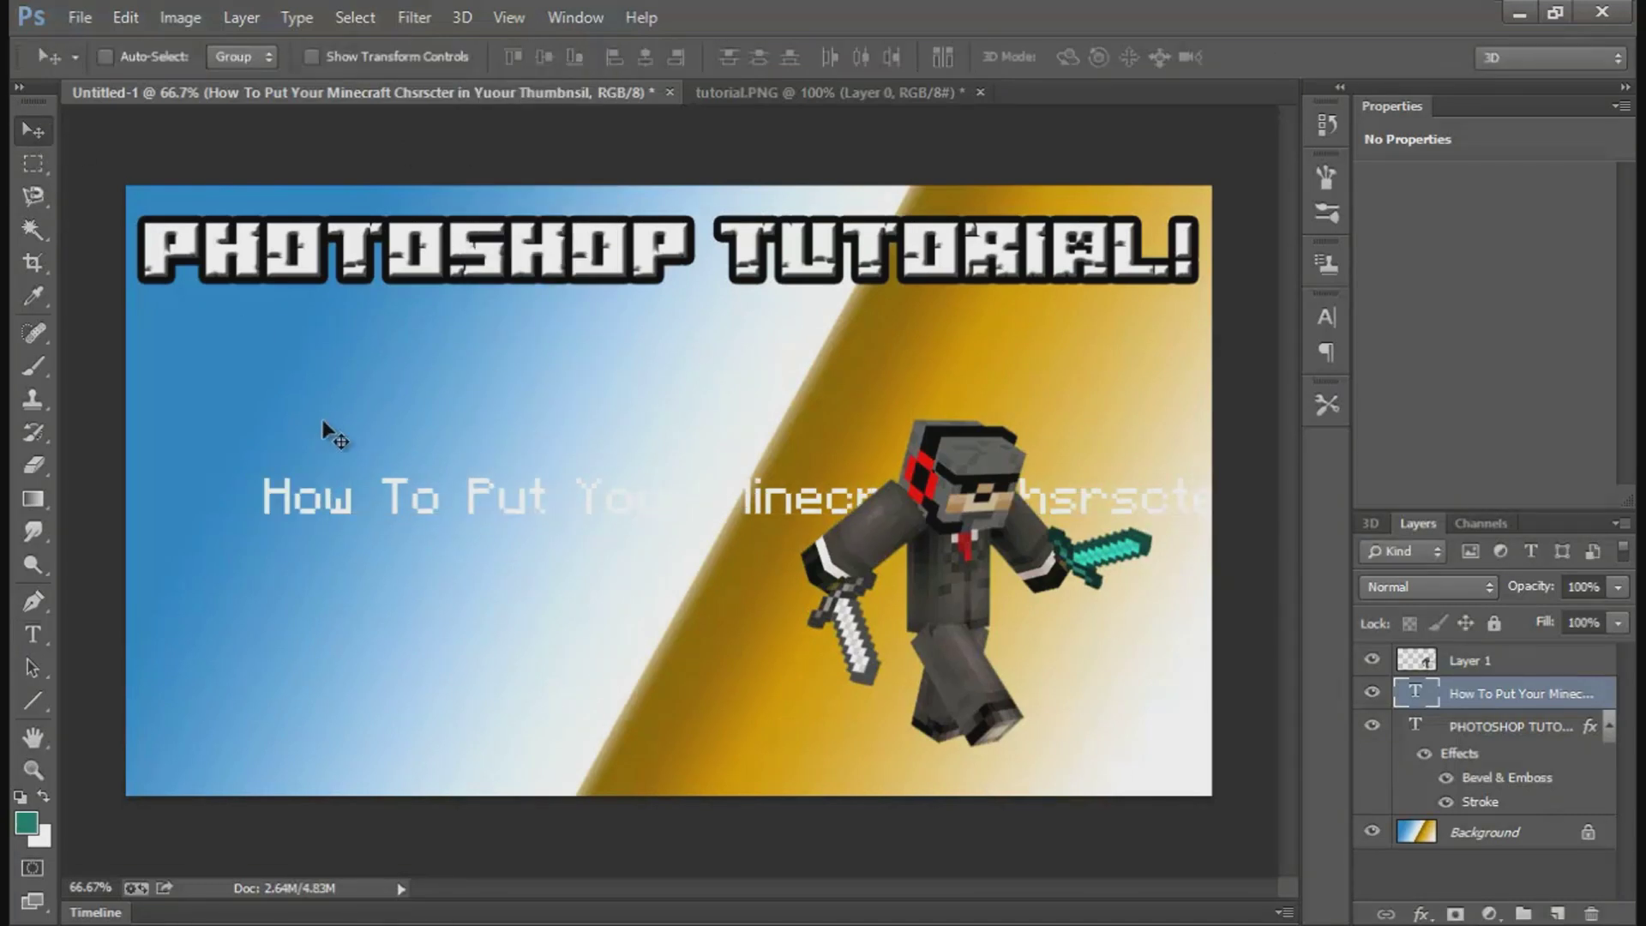
# Step: Shrink the subtitle, move it under the title and tilt it upward about 10 degrees
pyautogui.hotkey('ctrl', 't')
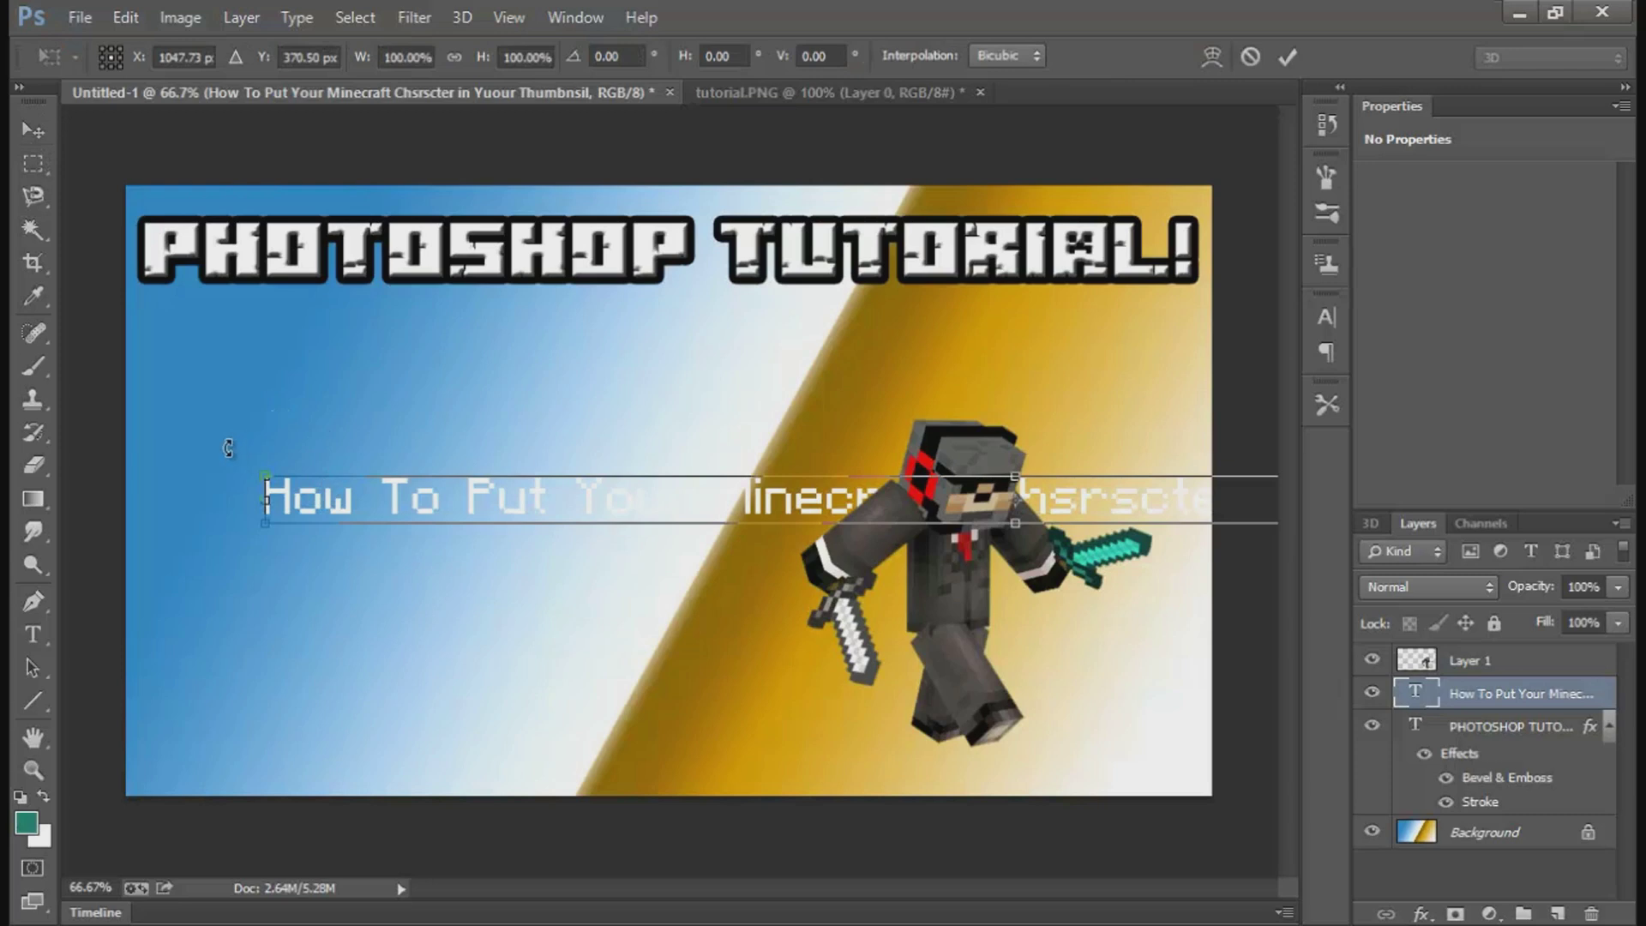
pyautogui.moveTo(275, 515); pyautogui.dragTo(778, 515)
pyautogui.moveTo(1168, 492); pyautogui.dragTo(549, 388)
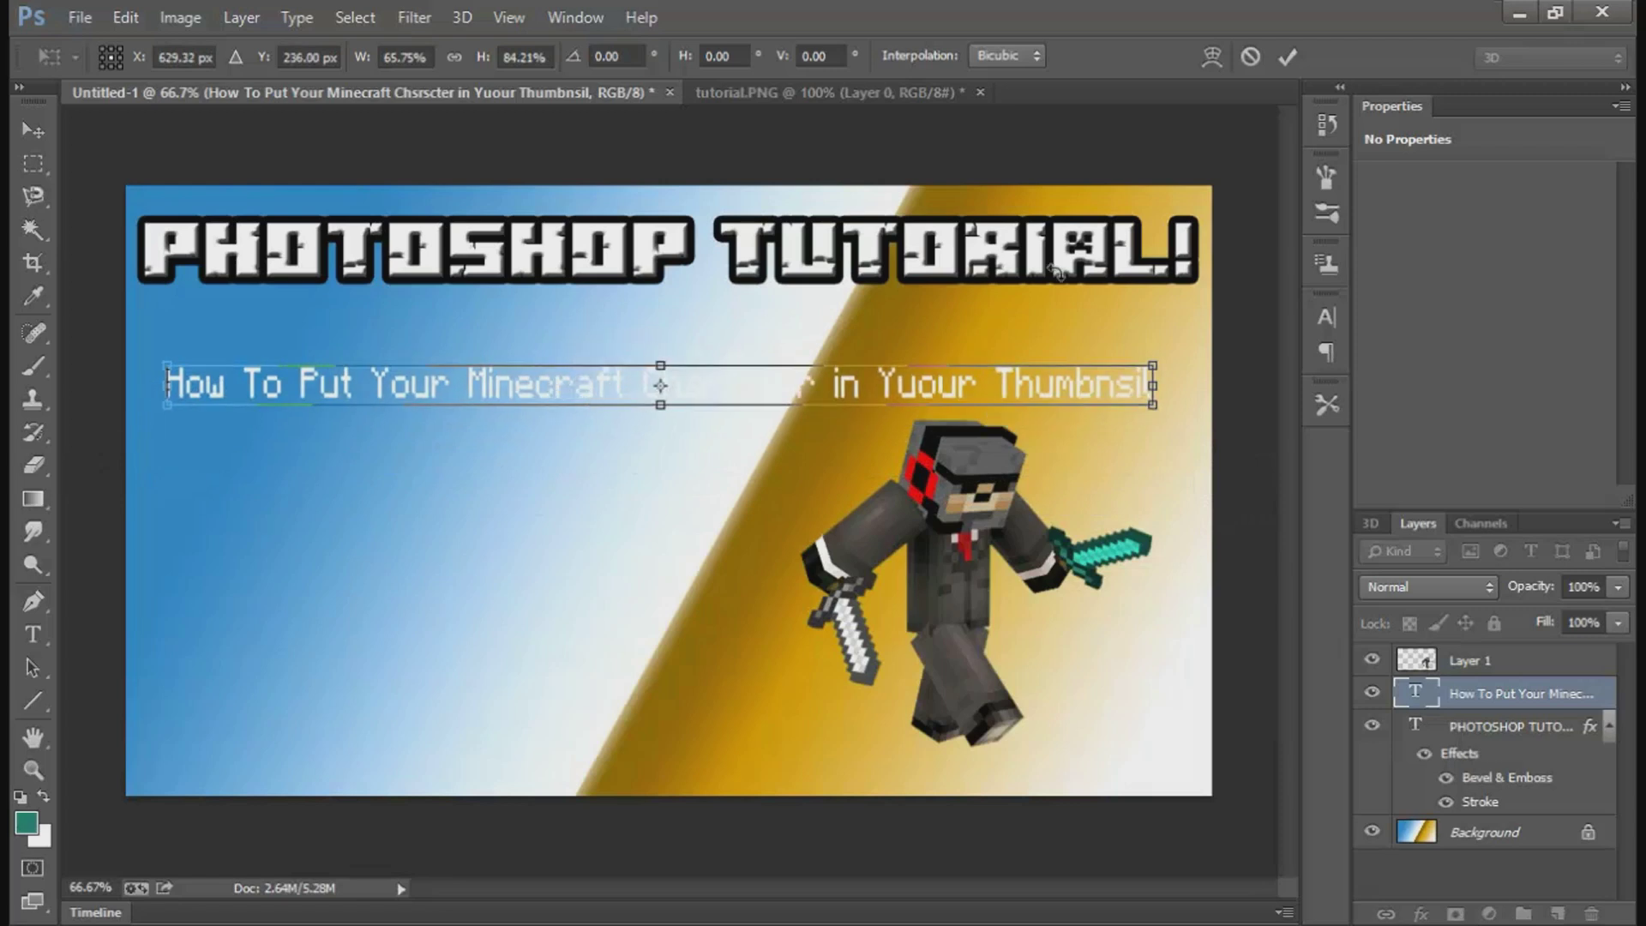
pyautogui.click(1216, 58)
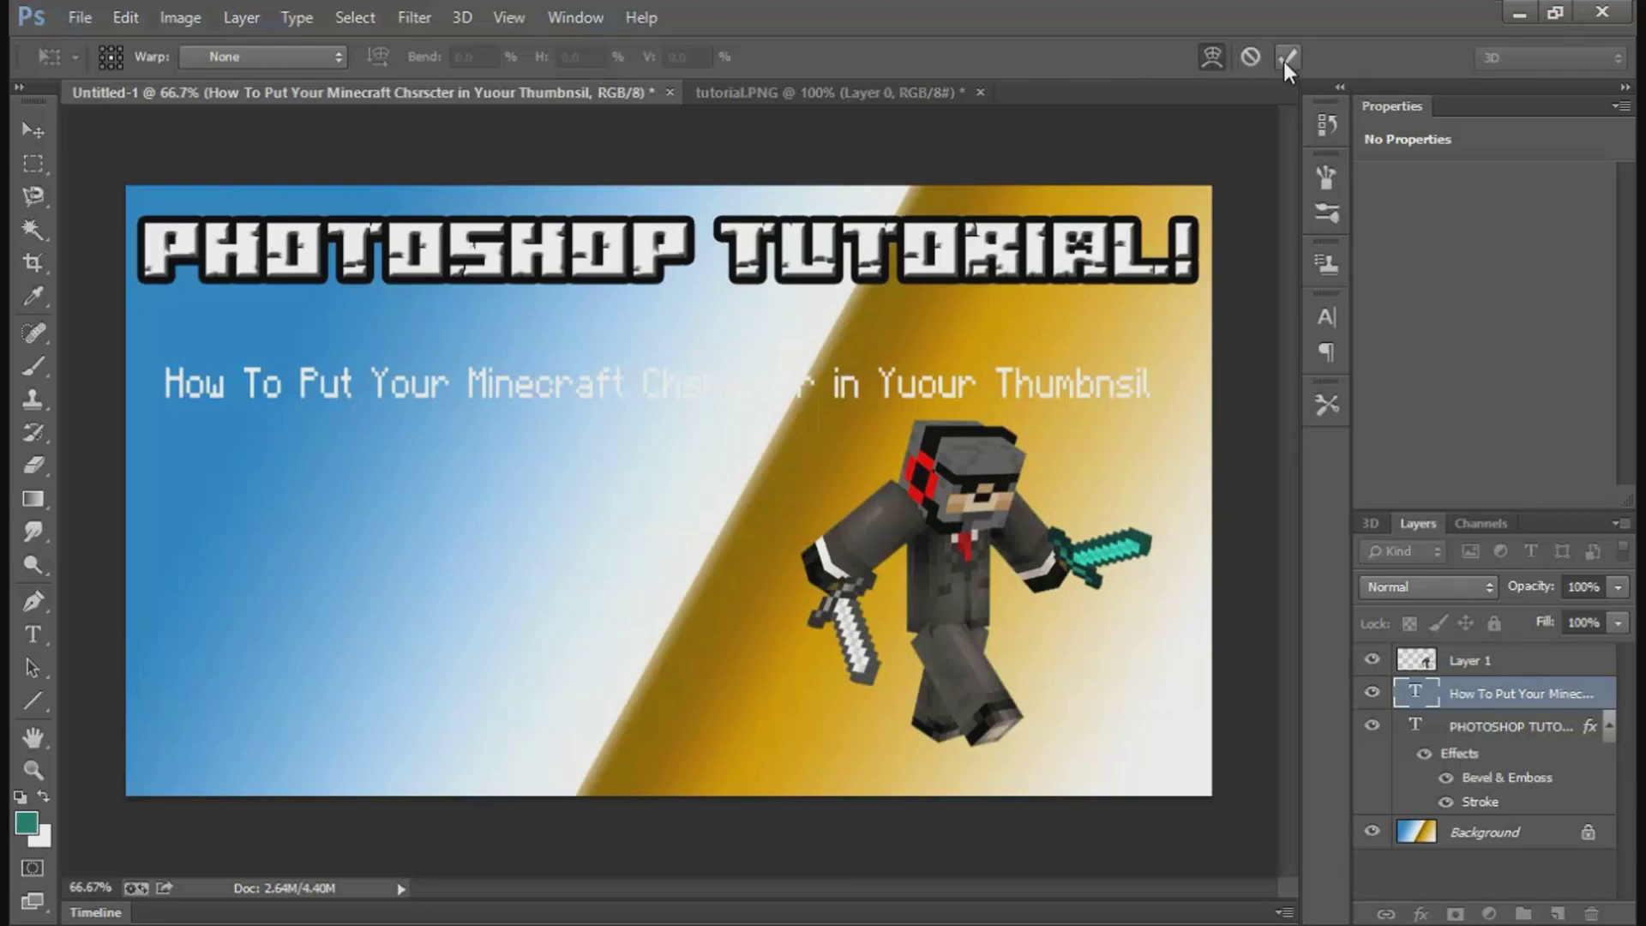
pyautogui.click(1212, 56)
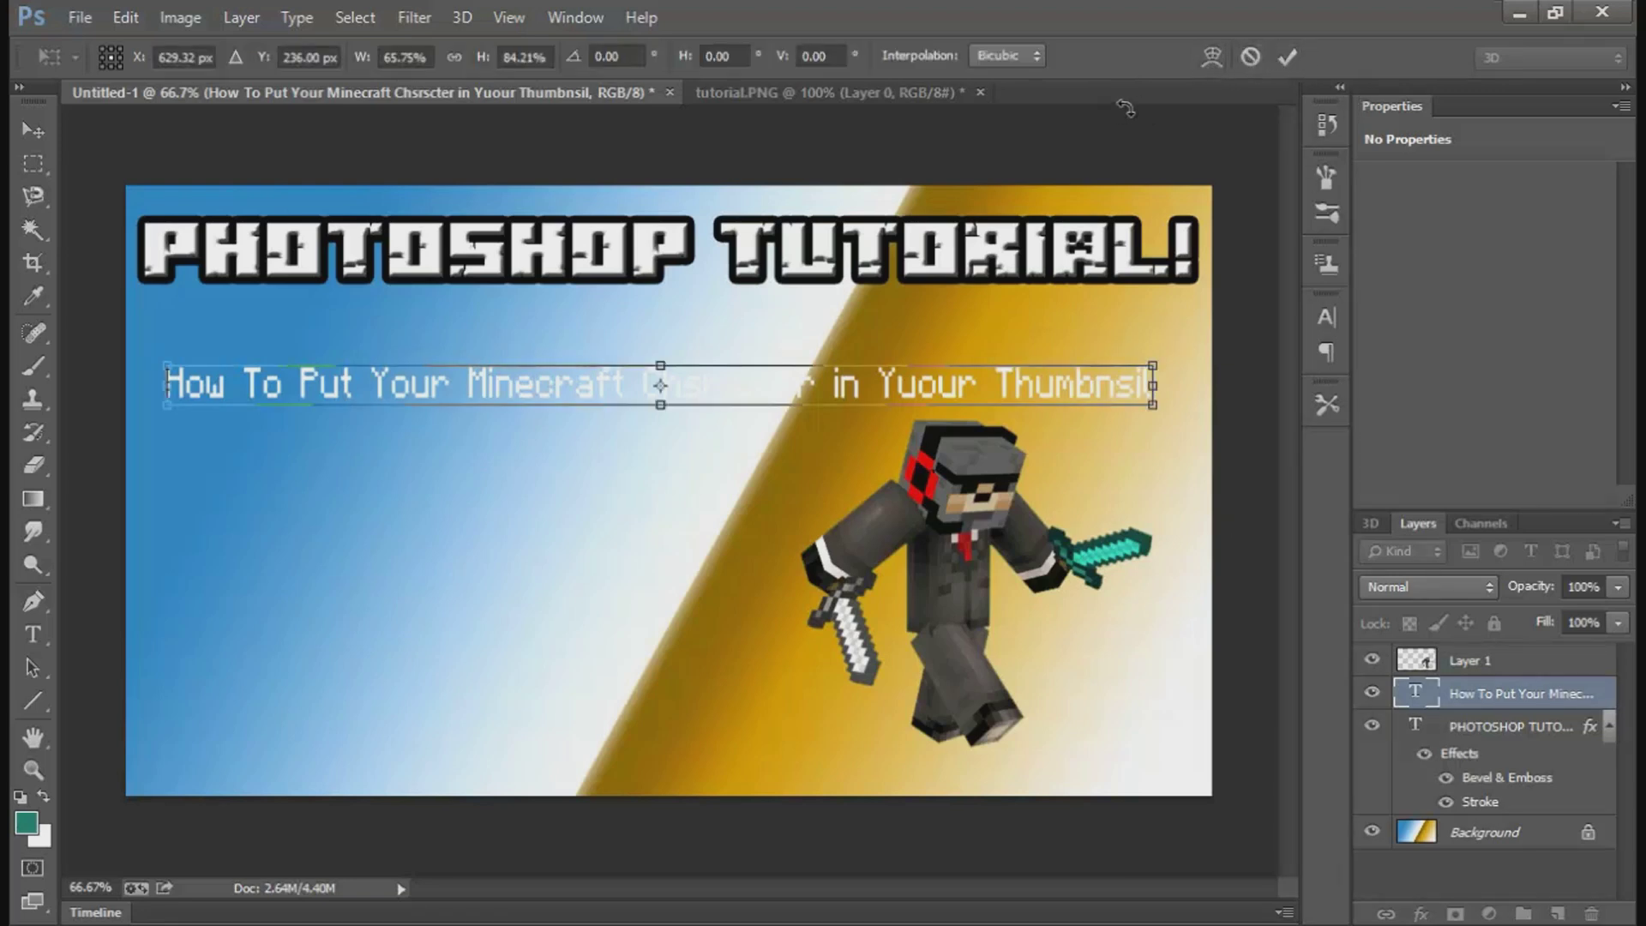
pyautogui.moveTo(1084, 324); pyautogui.dragTo(1078, 244)
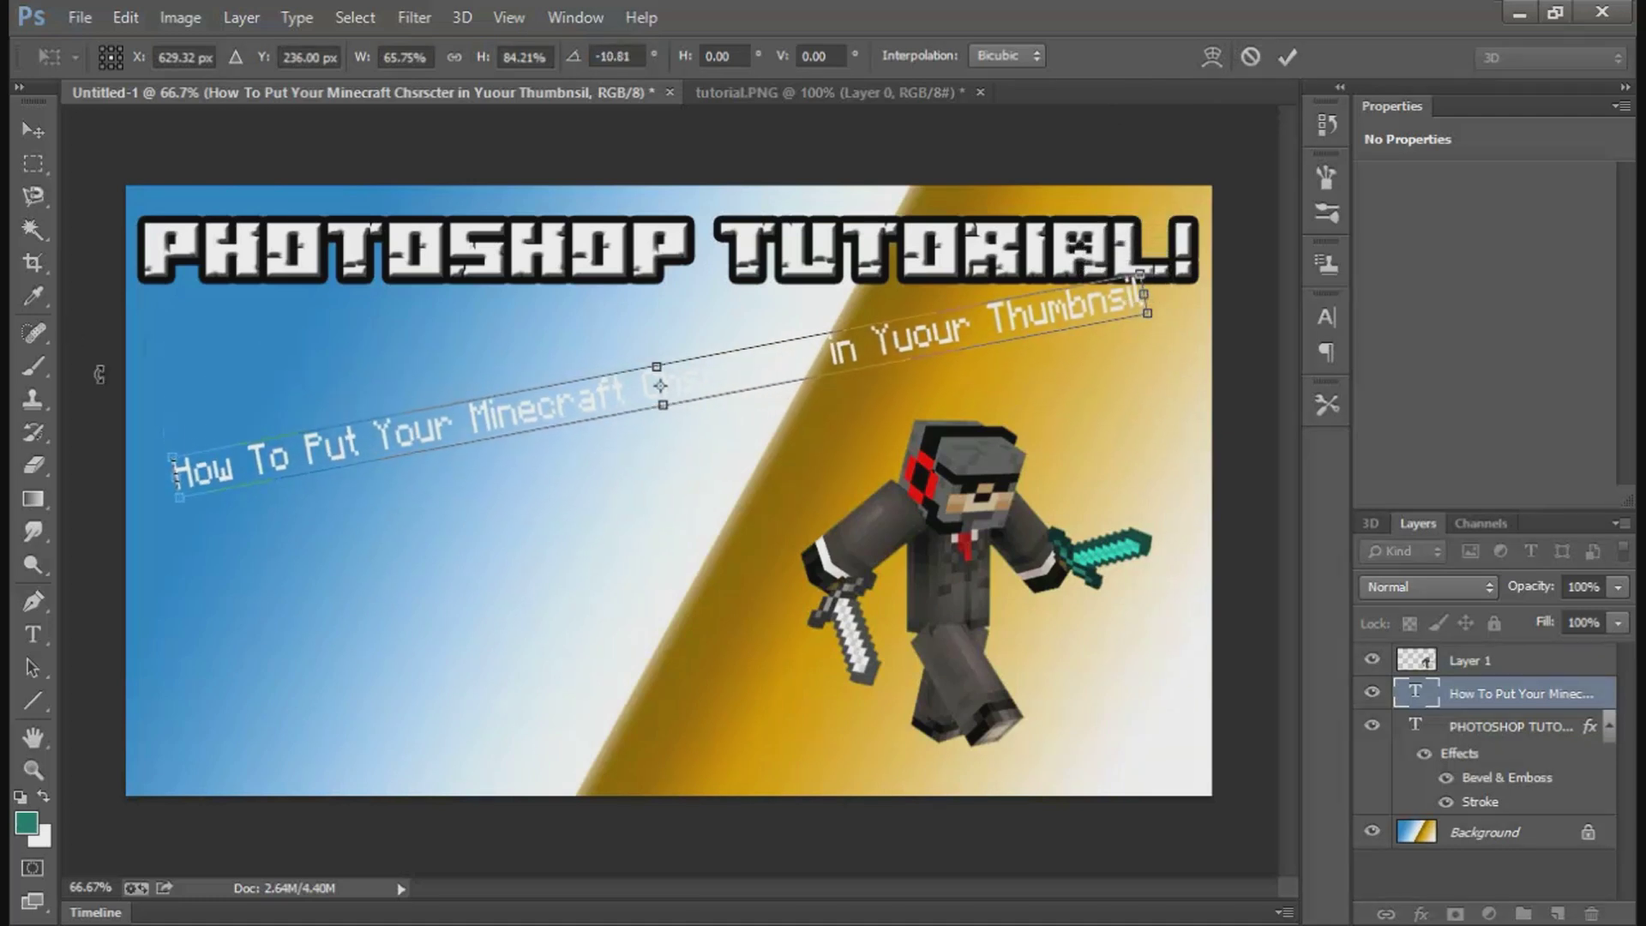
pyautogui.press('v')
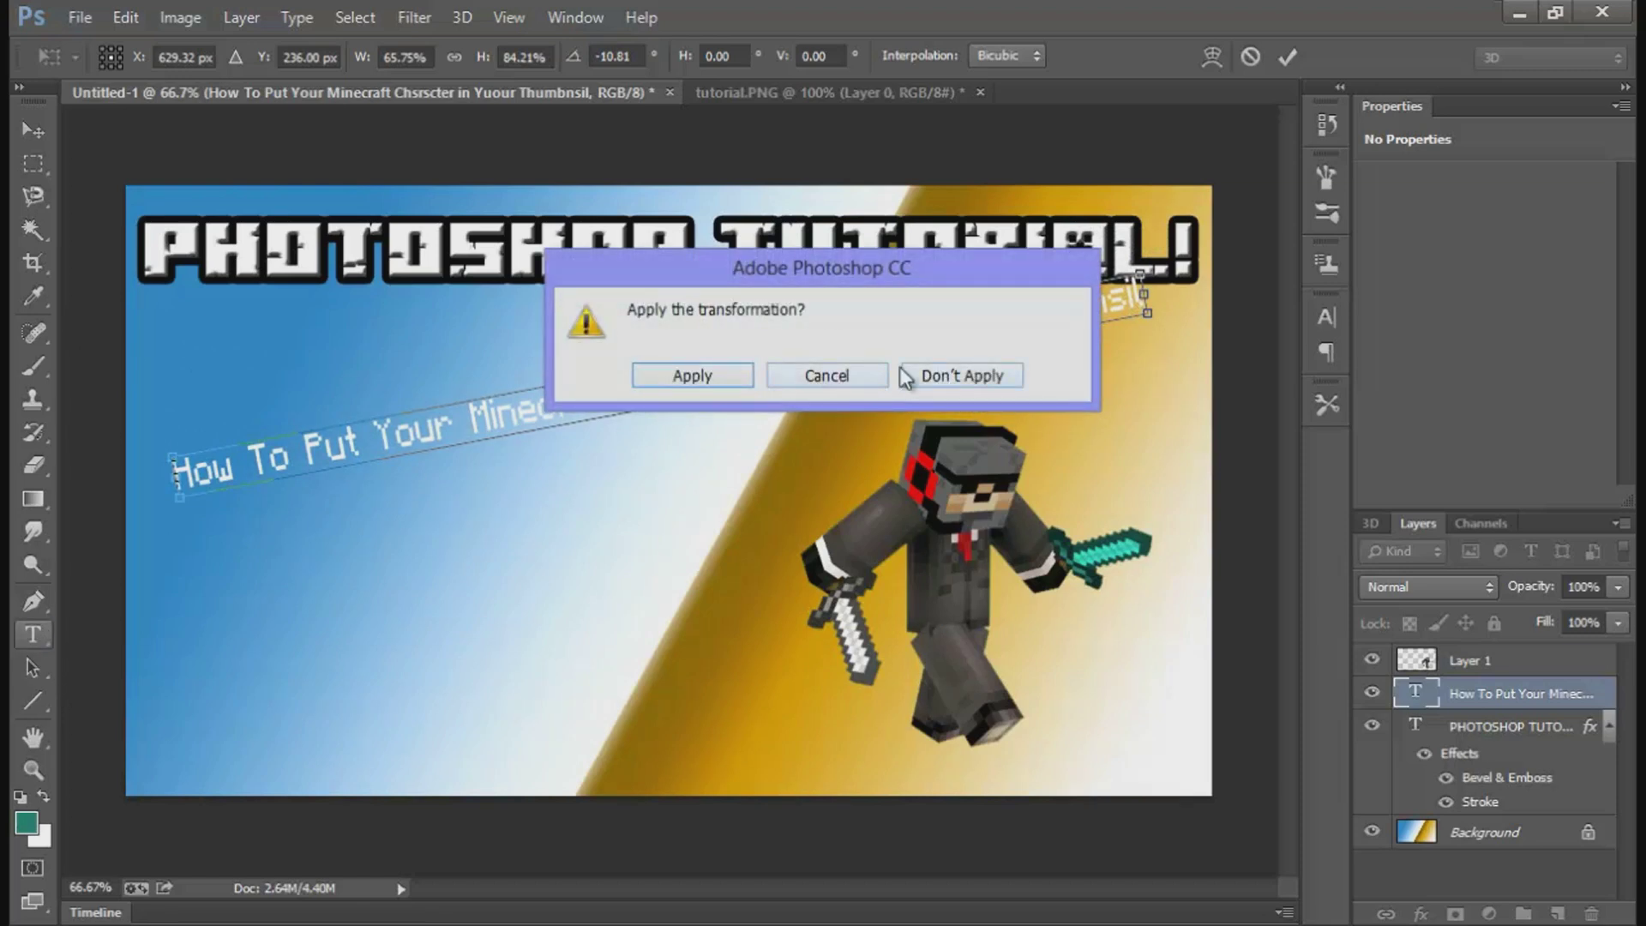
pyautogui.click(705, 375)
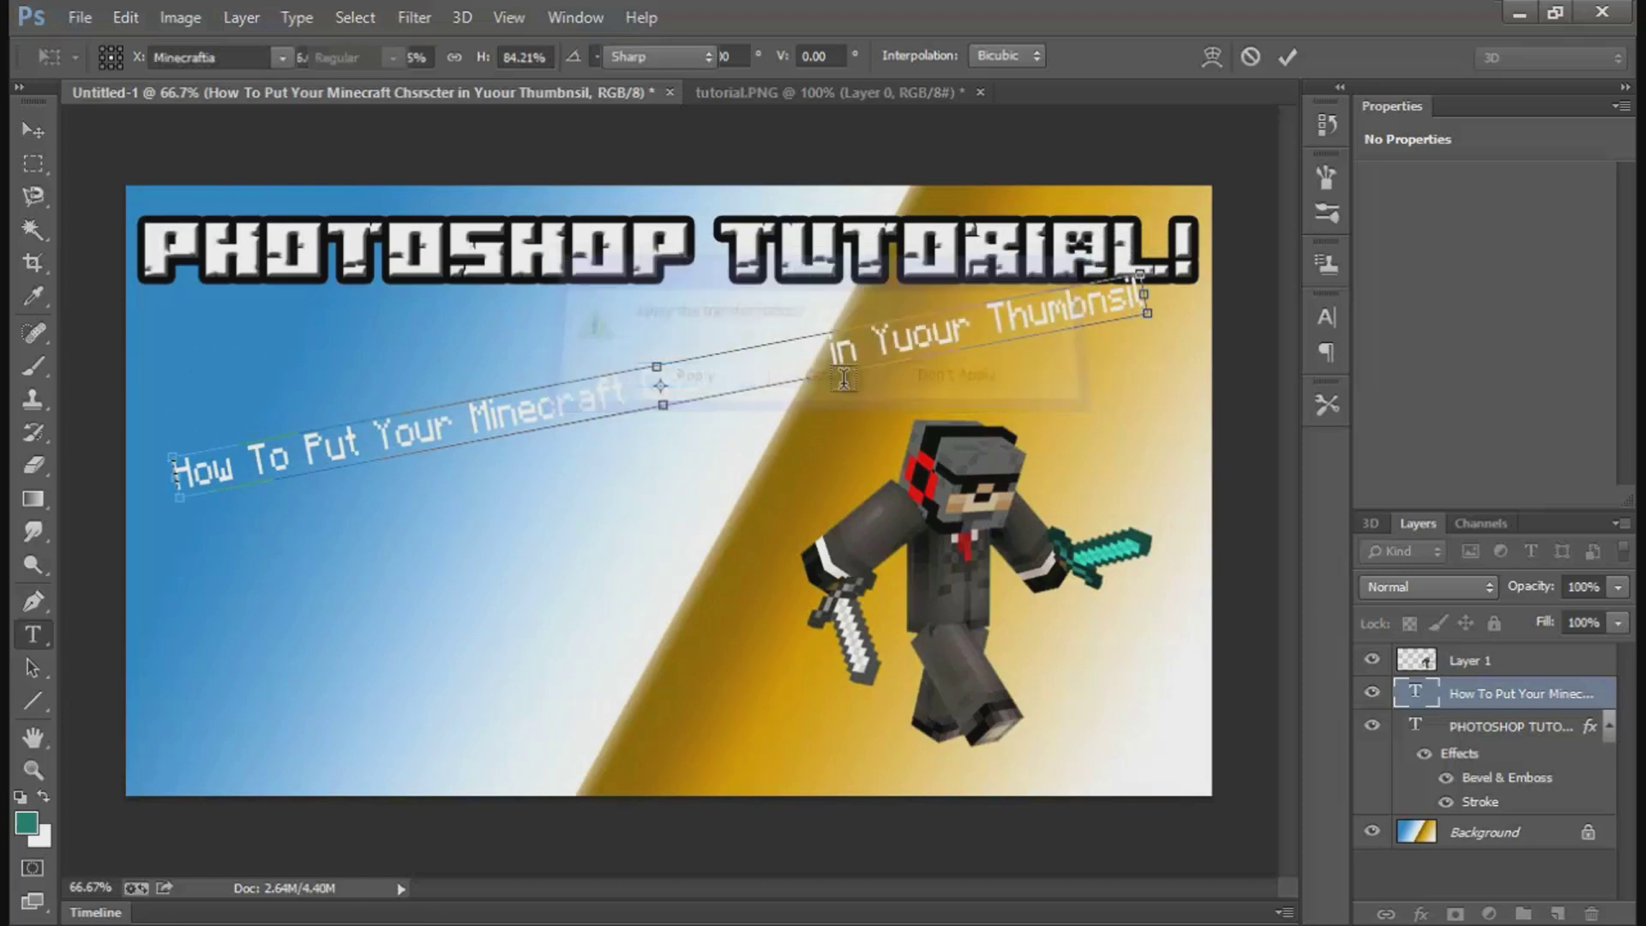
# Step: Correct 'Thumbnsil' to 'Thumbnail' and nudge the tilted subtitle down and left
pyautogui.click(1131, 296)
pyautogui.press('BackSpace')
pyautogui.press('BackSpace')
pyautogui.press('BackSpace')
pyautogui.write('ail')
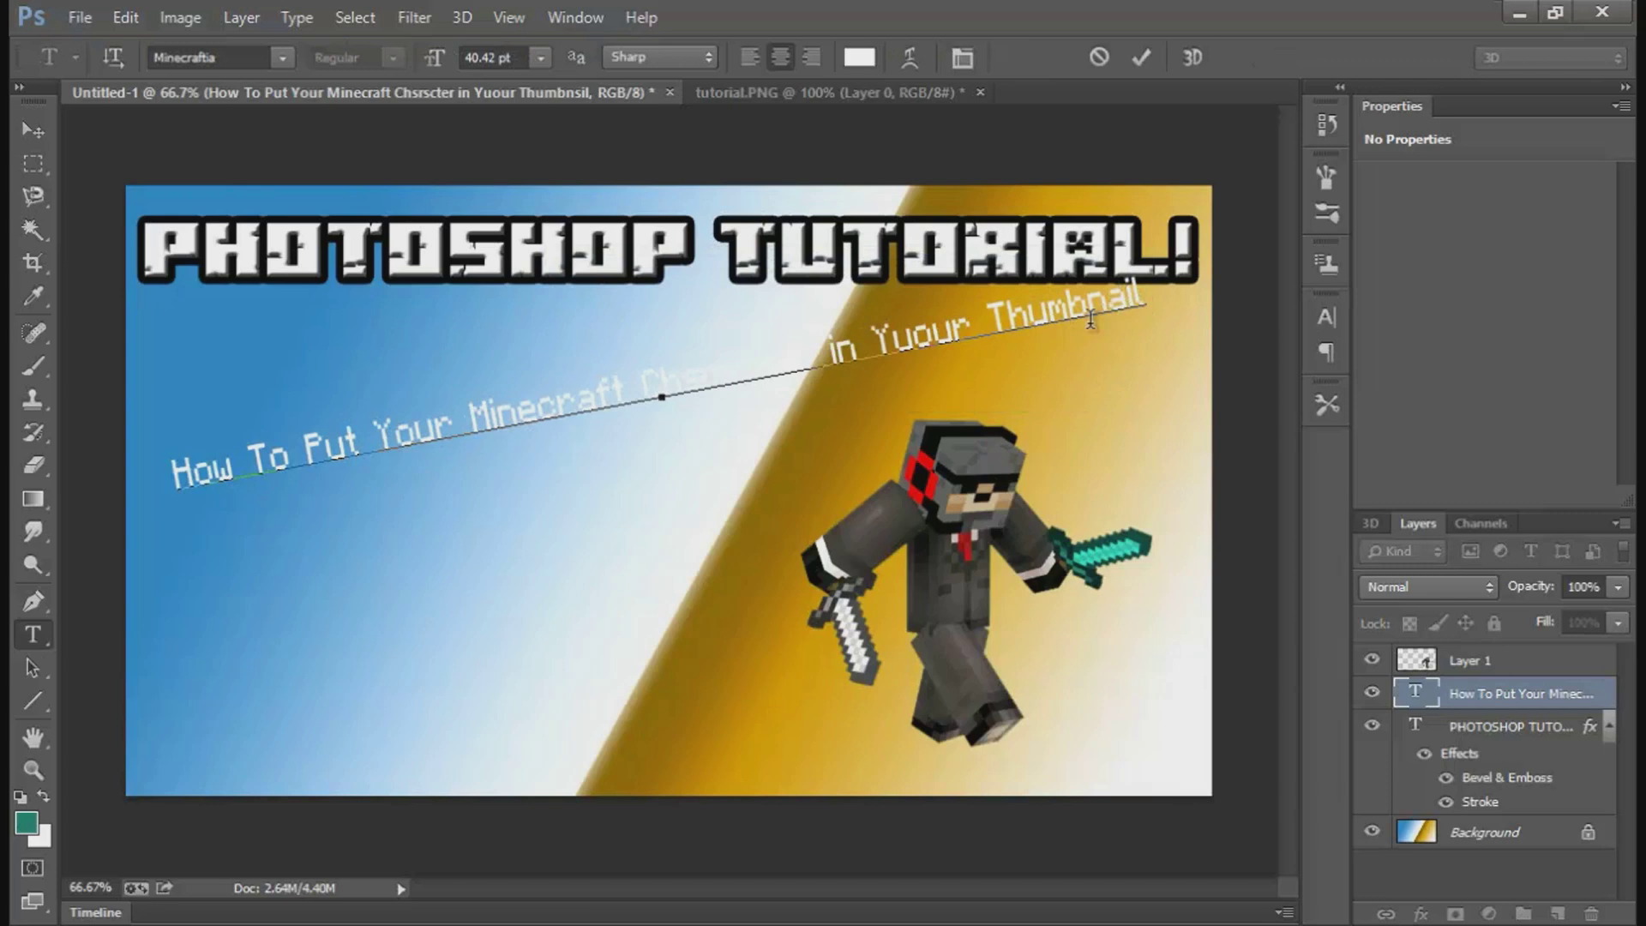
pyautogui.click(32, 129)
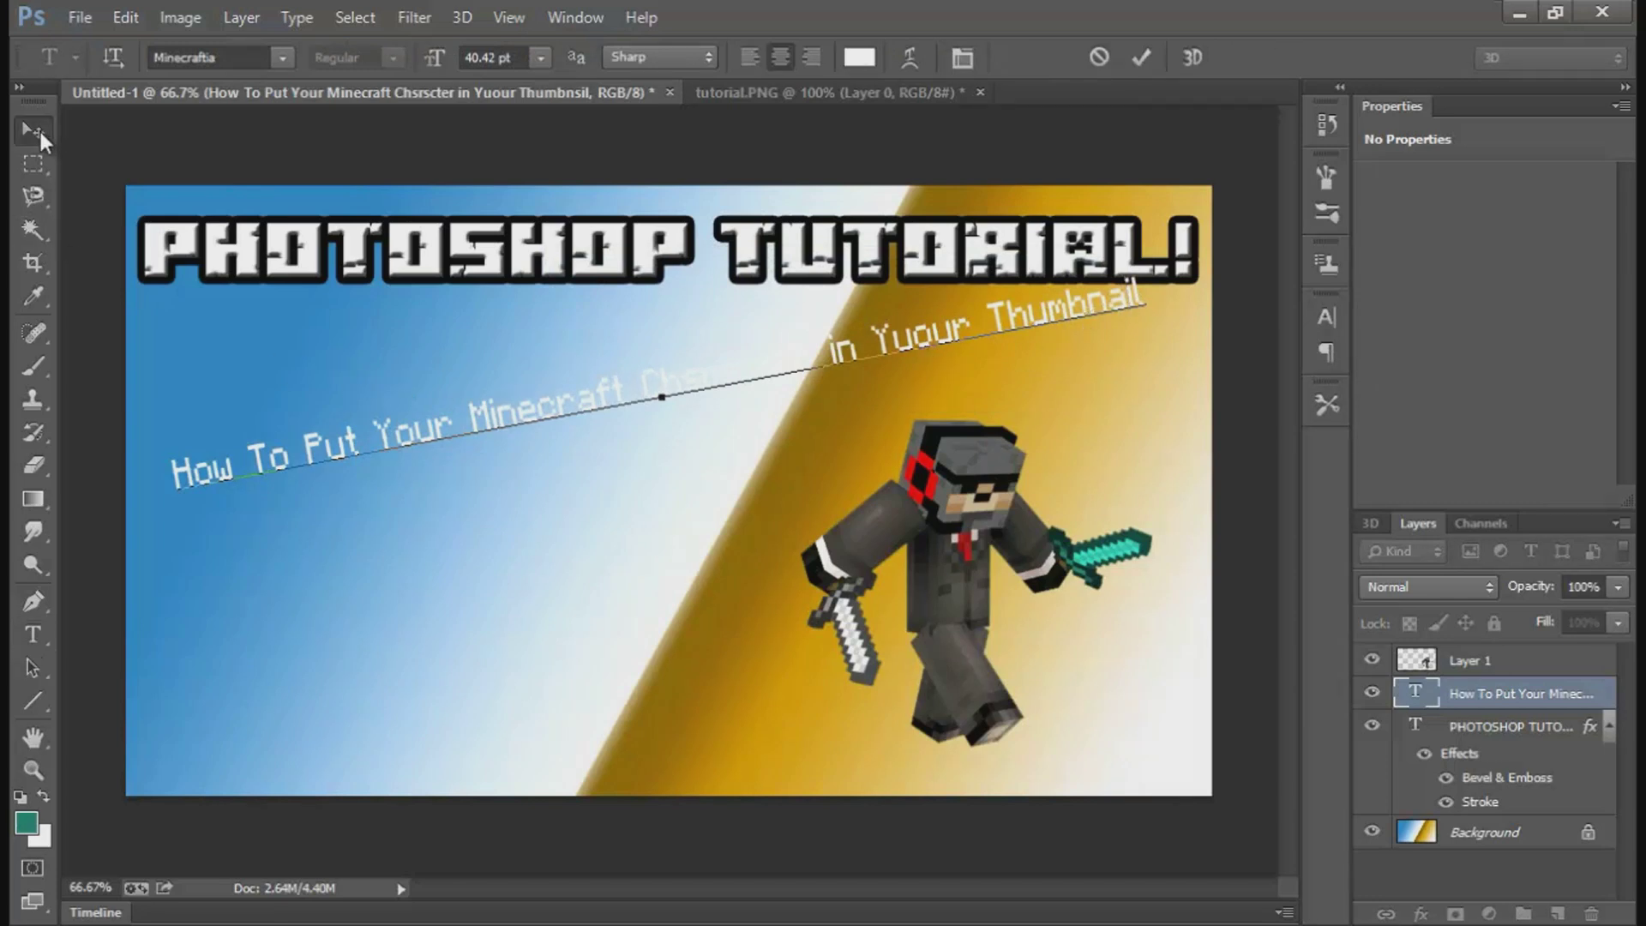
pyautogui.moveTo(797, 378); pyautogui.dragTo(773, 428)
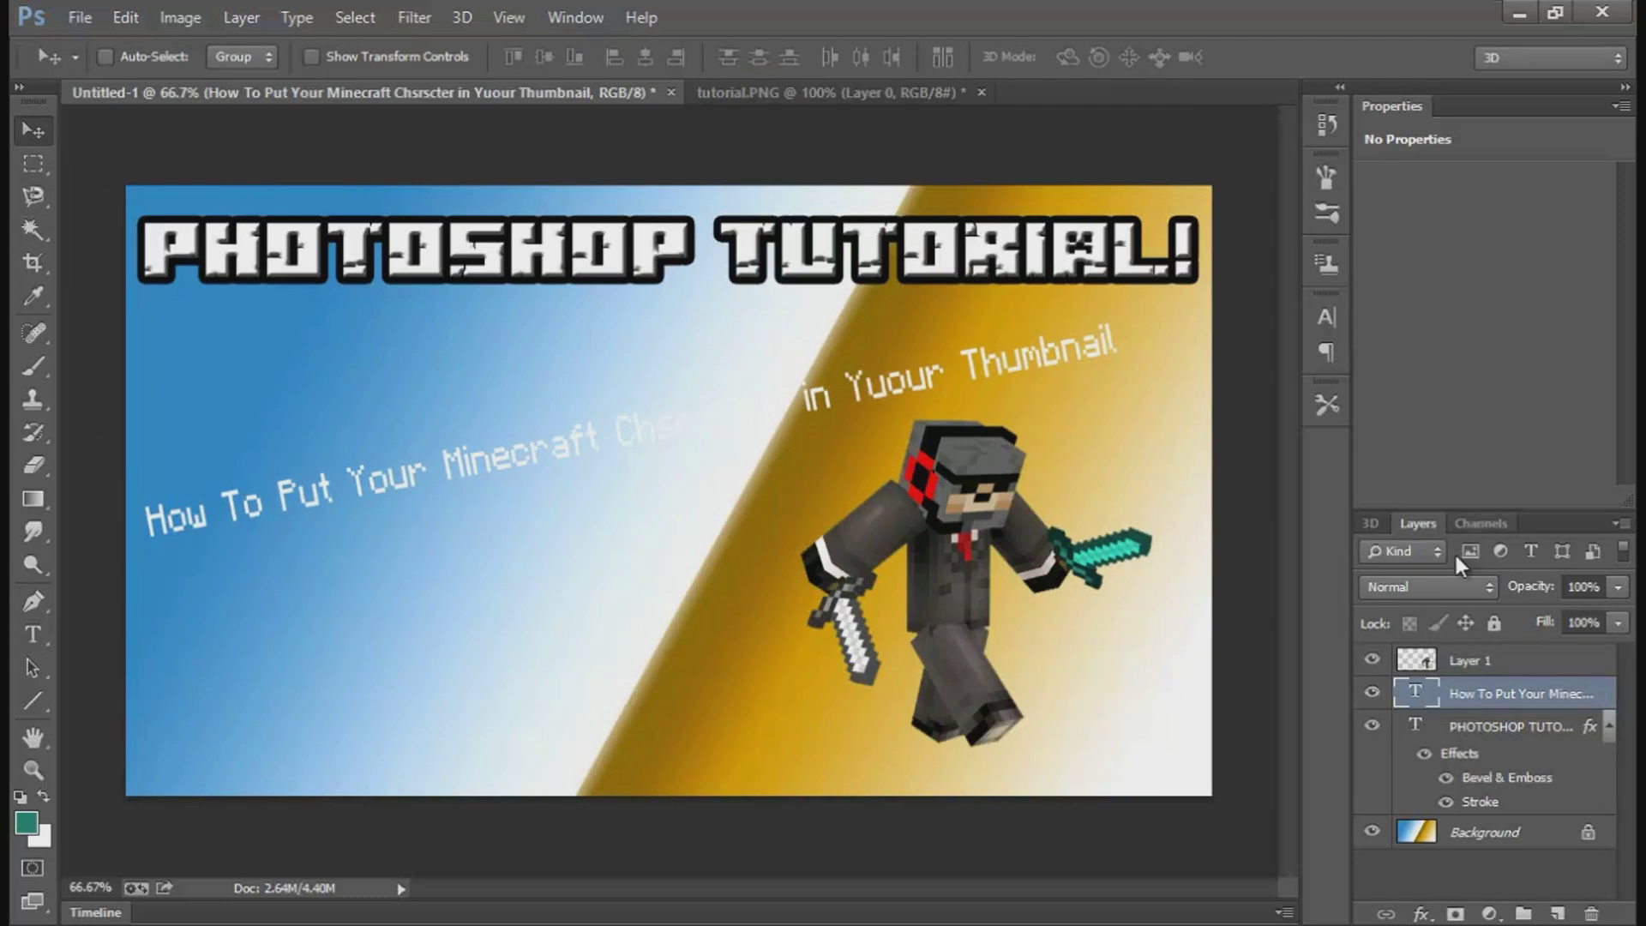
# Step: Give the subtitle Bevel & Emboss without Contour, a 7 px black Stroke, and Outer Glow
pyautogui.rightClick(1509, 691)
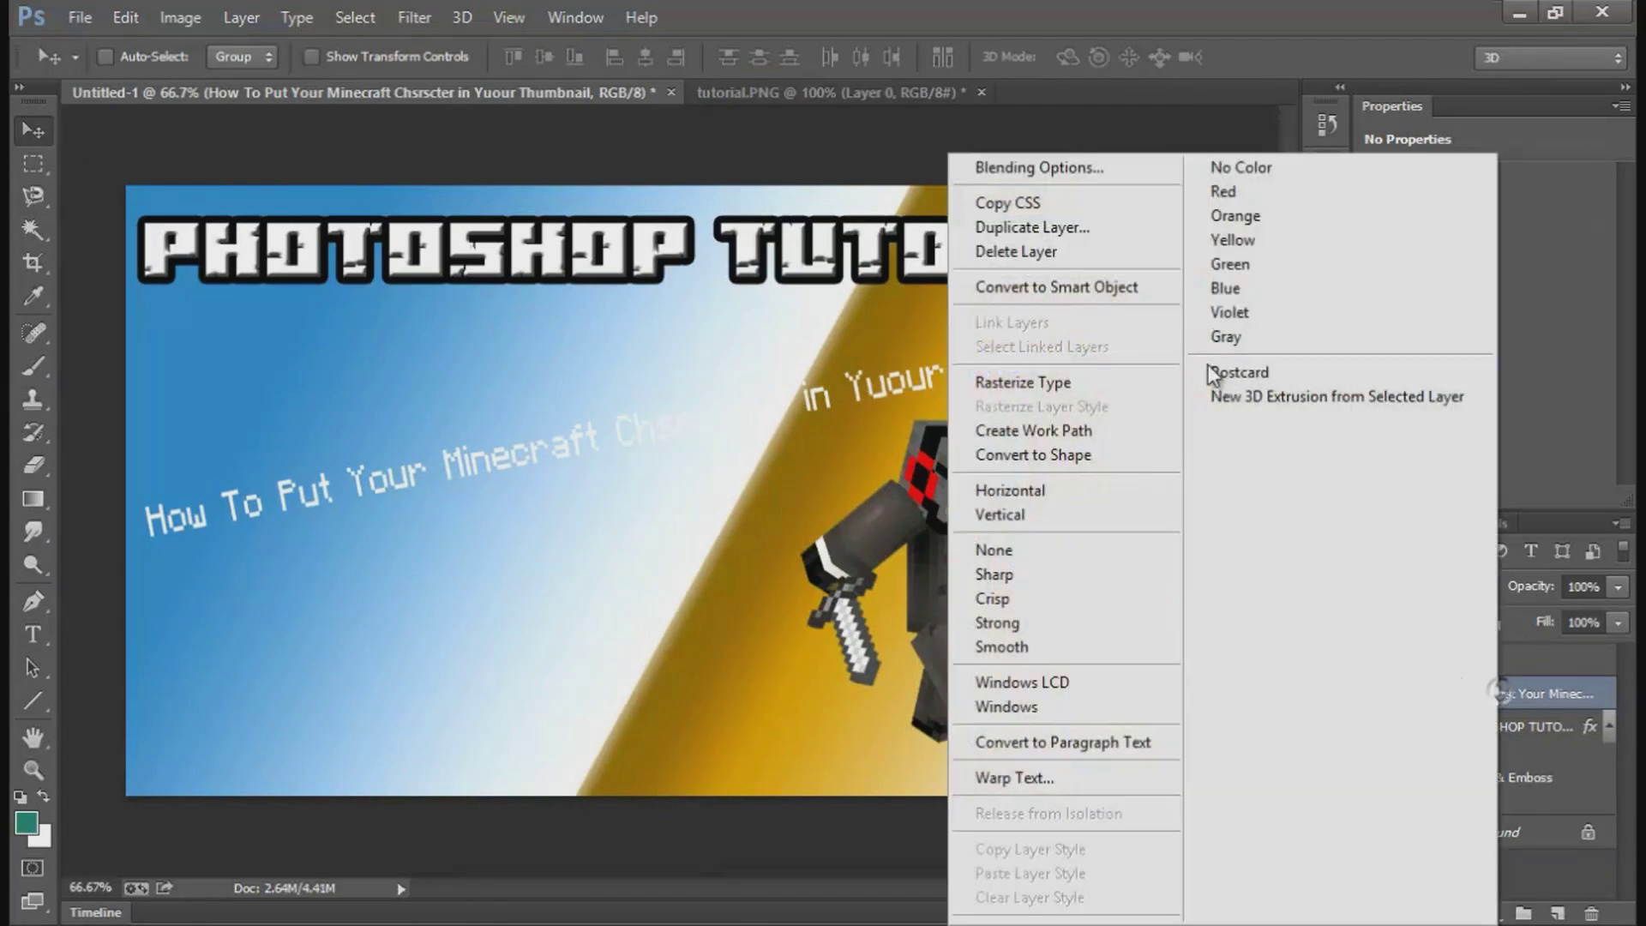
pyautogui.click(1125, 166)
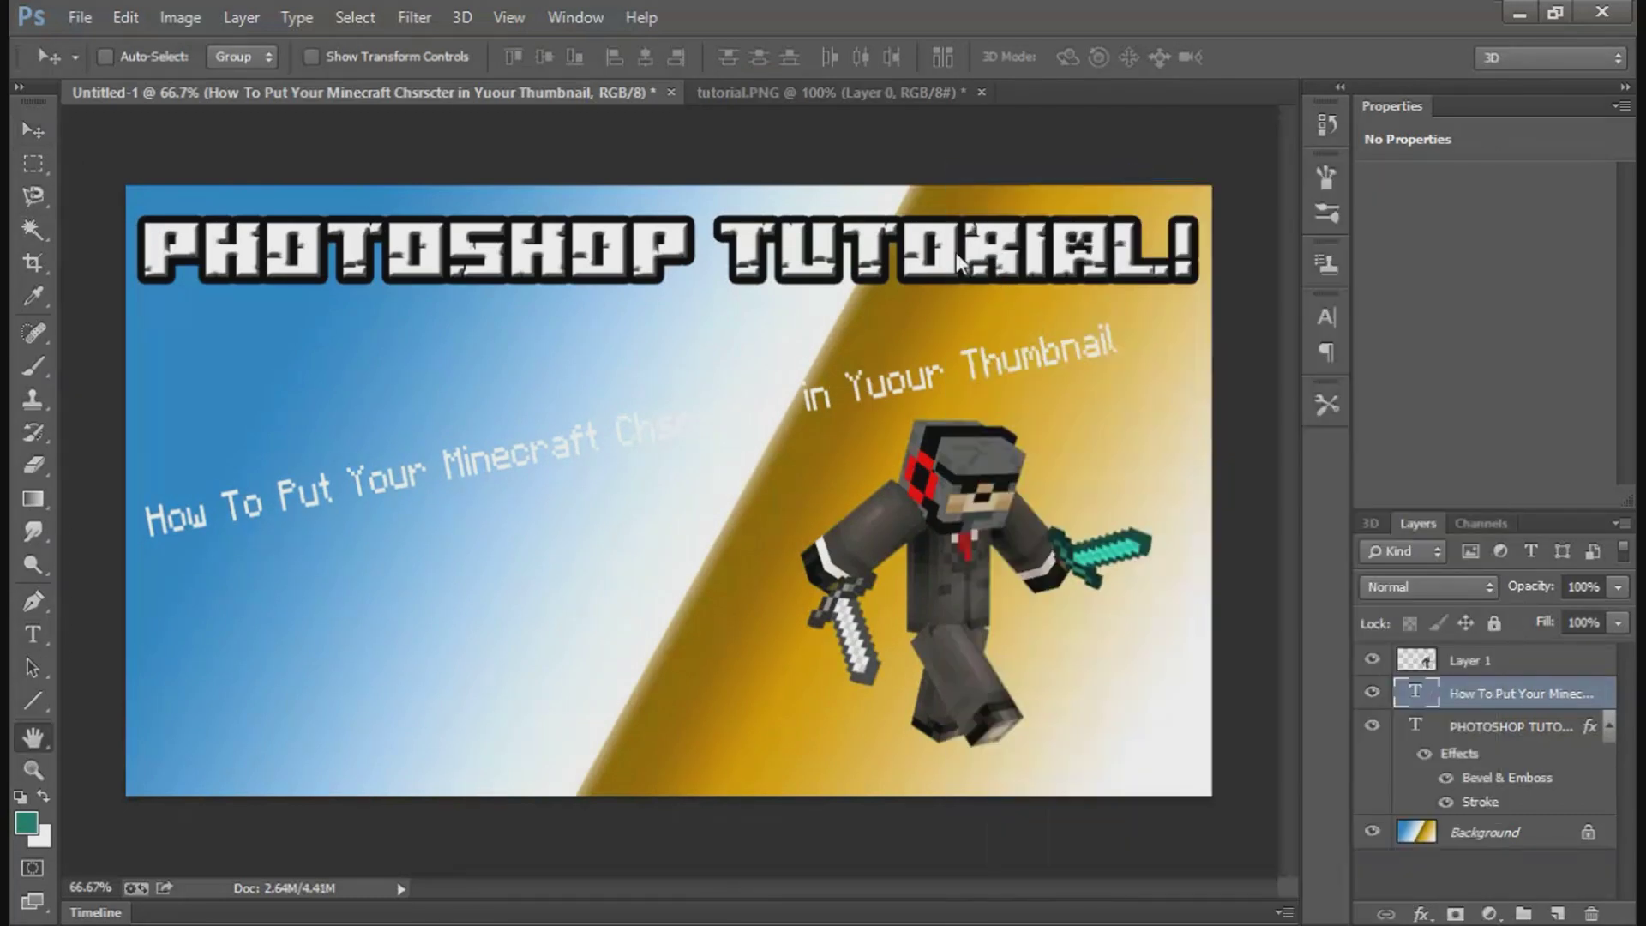
pyautogui.click(526, 284)
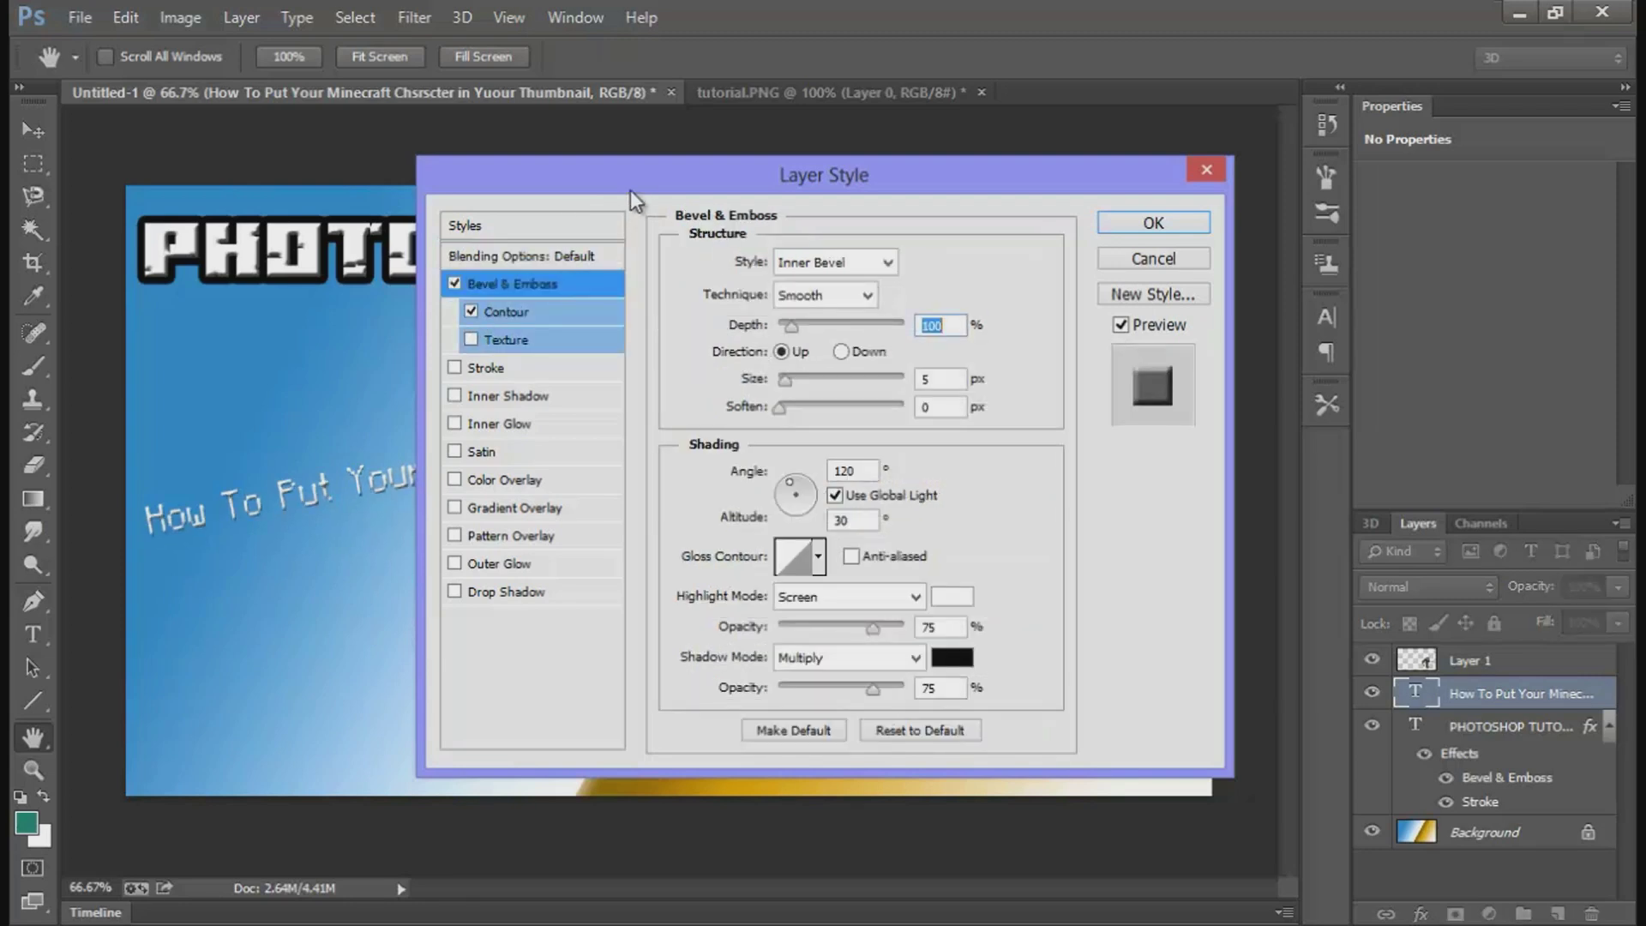
pyautogui.moveTo(633, 188); pyautogui.dragTo(993, 161)
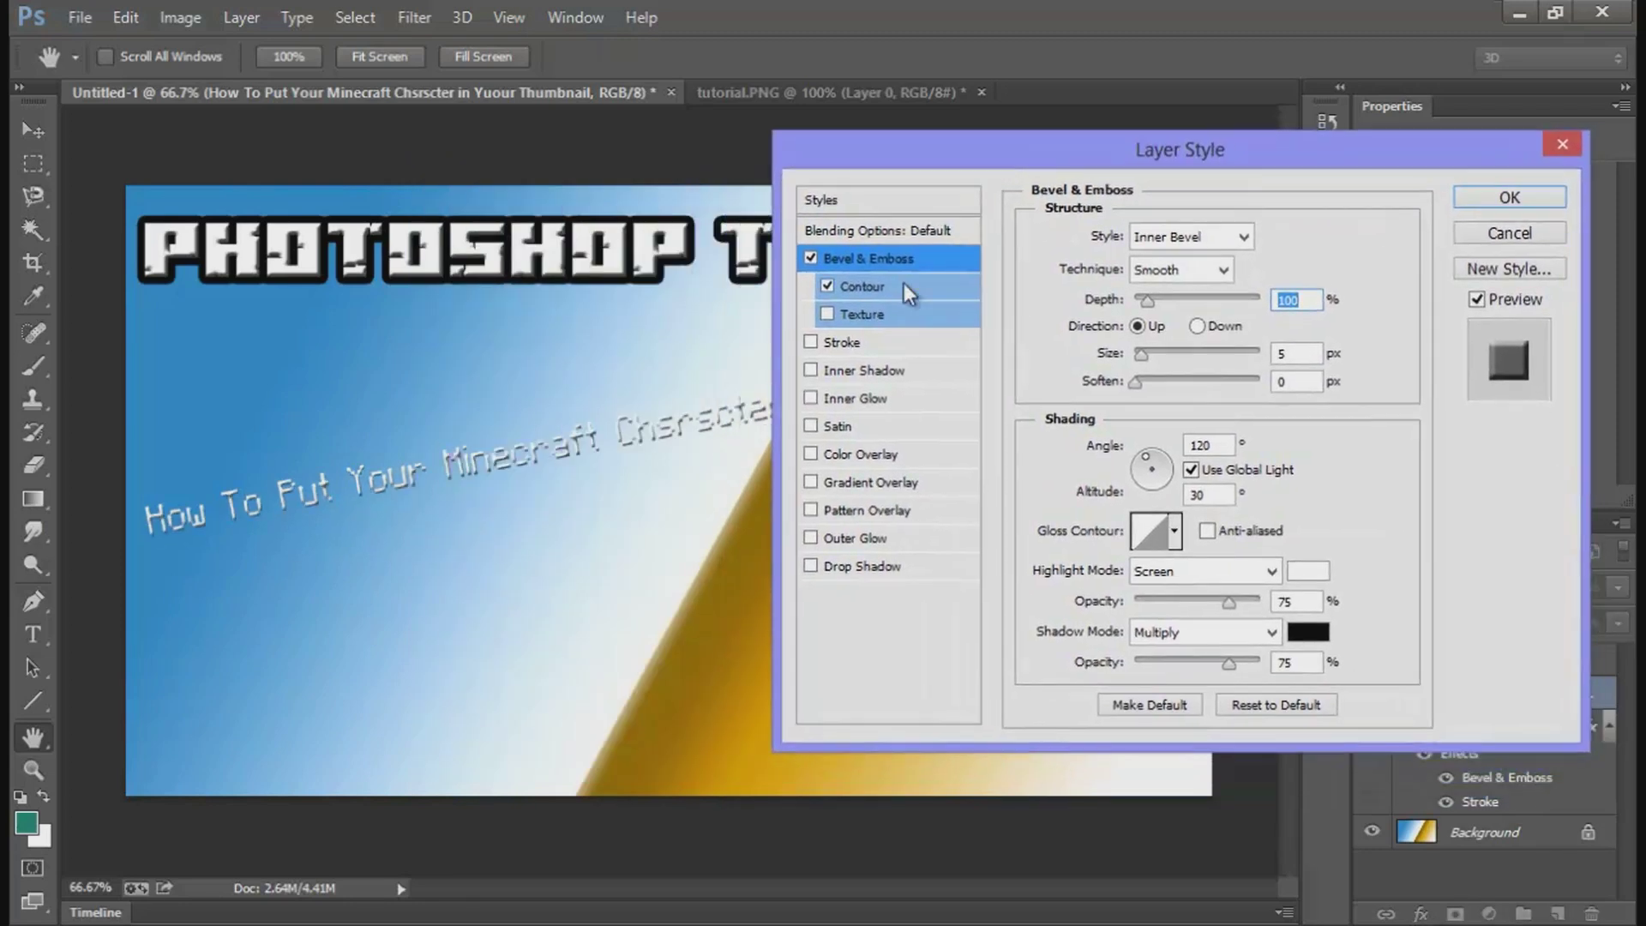
pyautogui.click(828, 287)
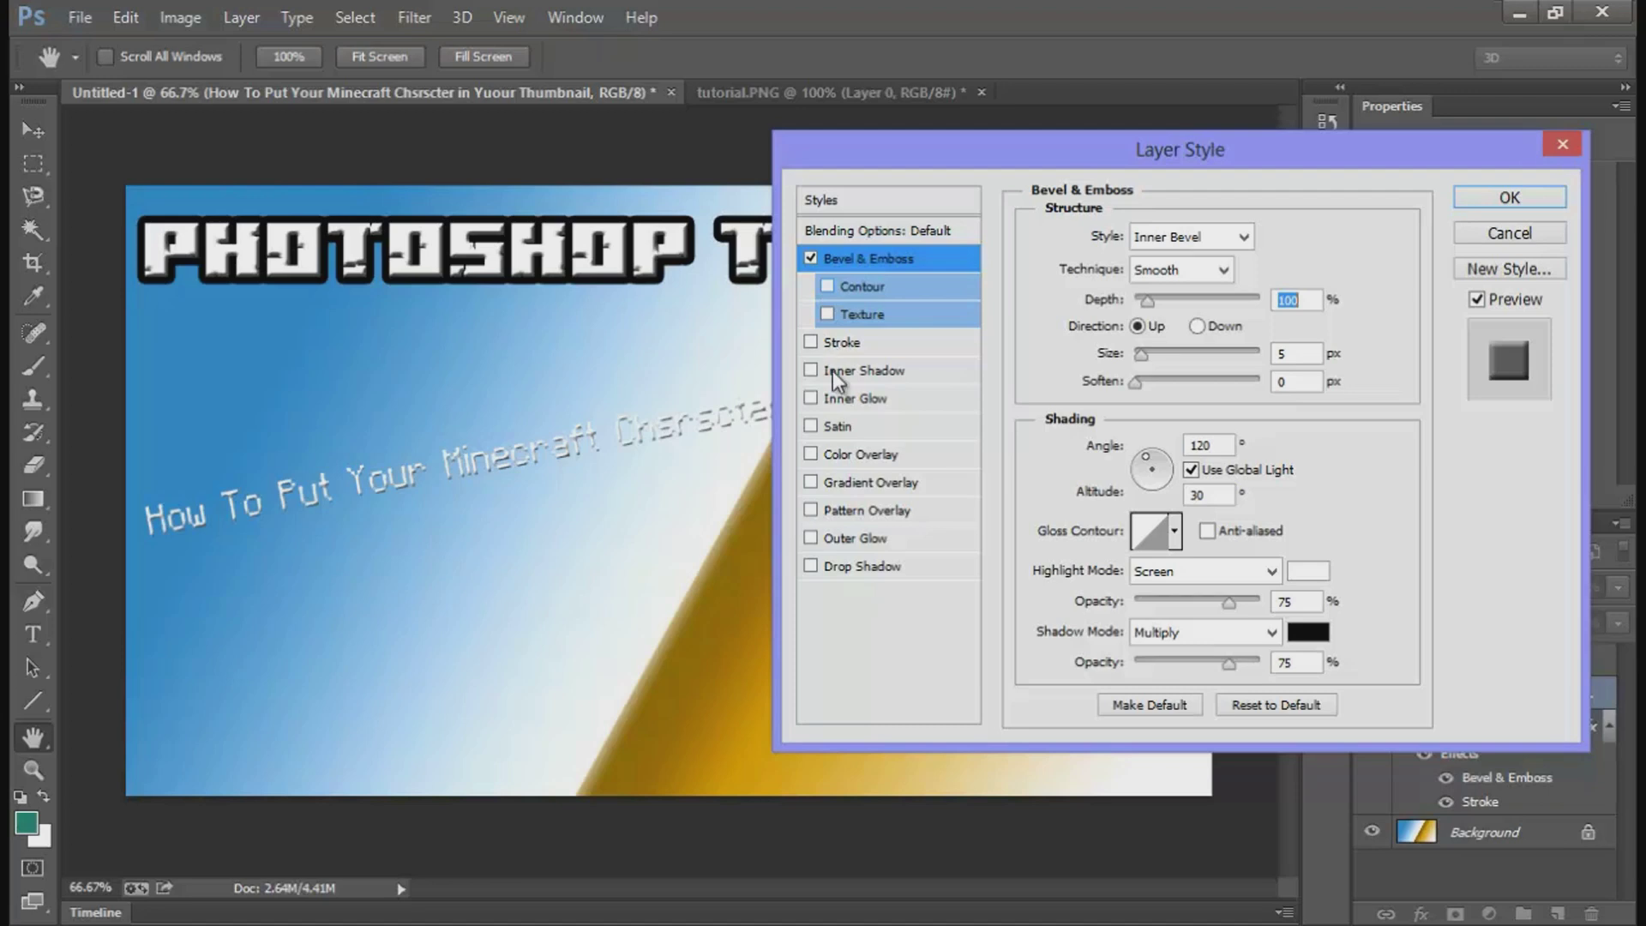
pyautogui.click(811, 343)
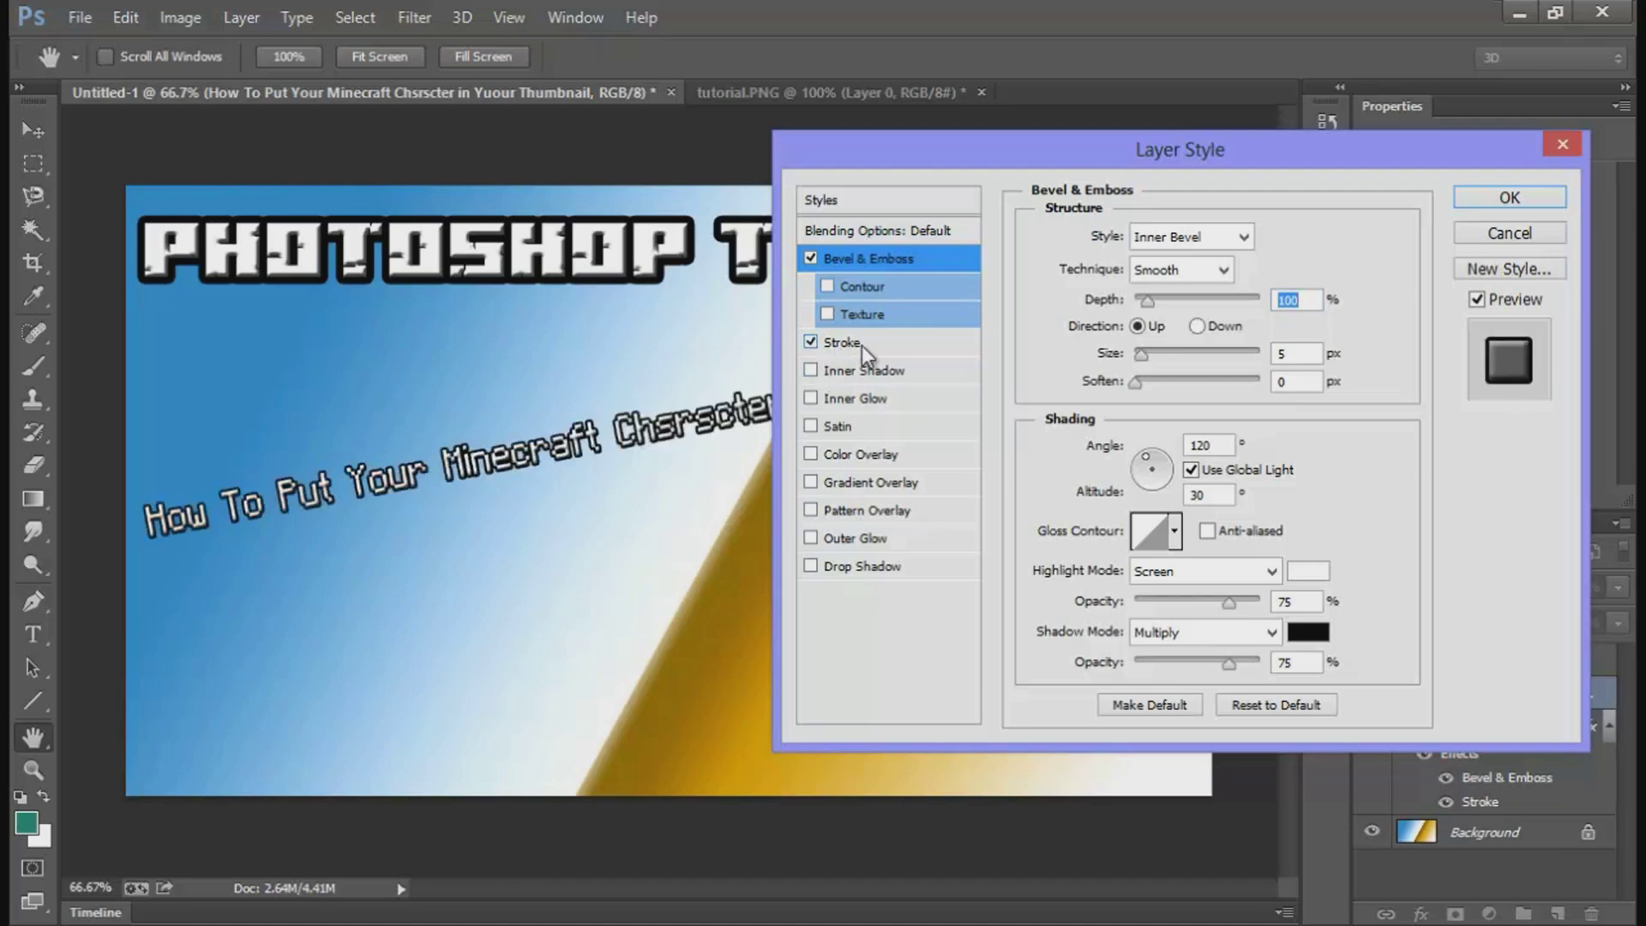
pyautogui.click(944, 343)
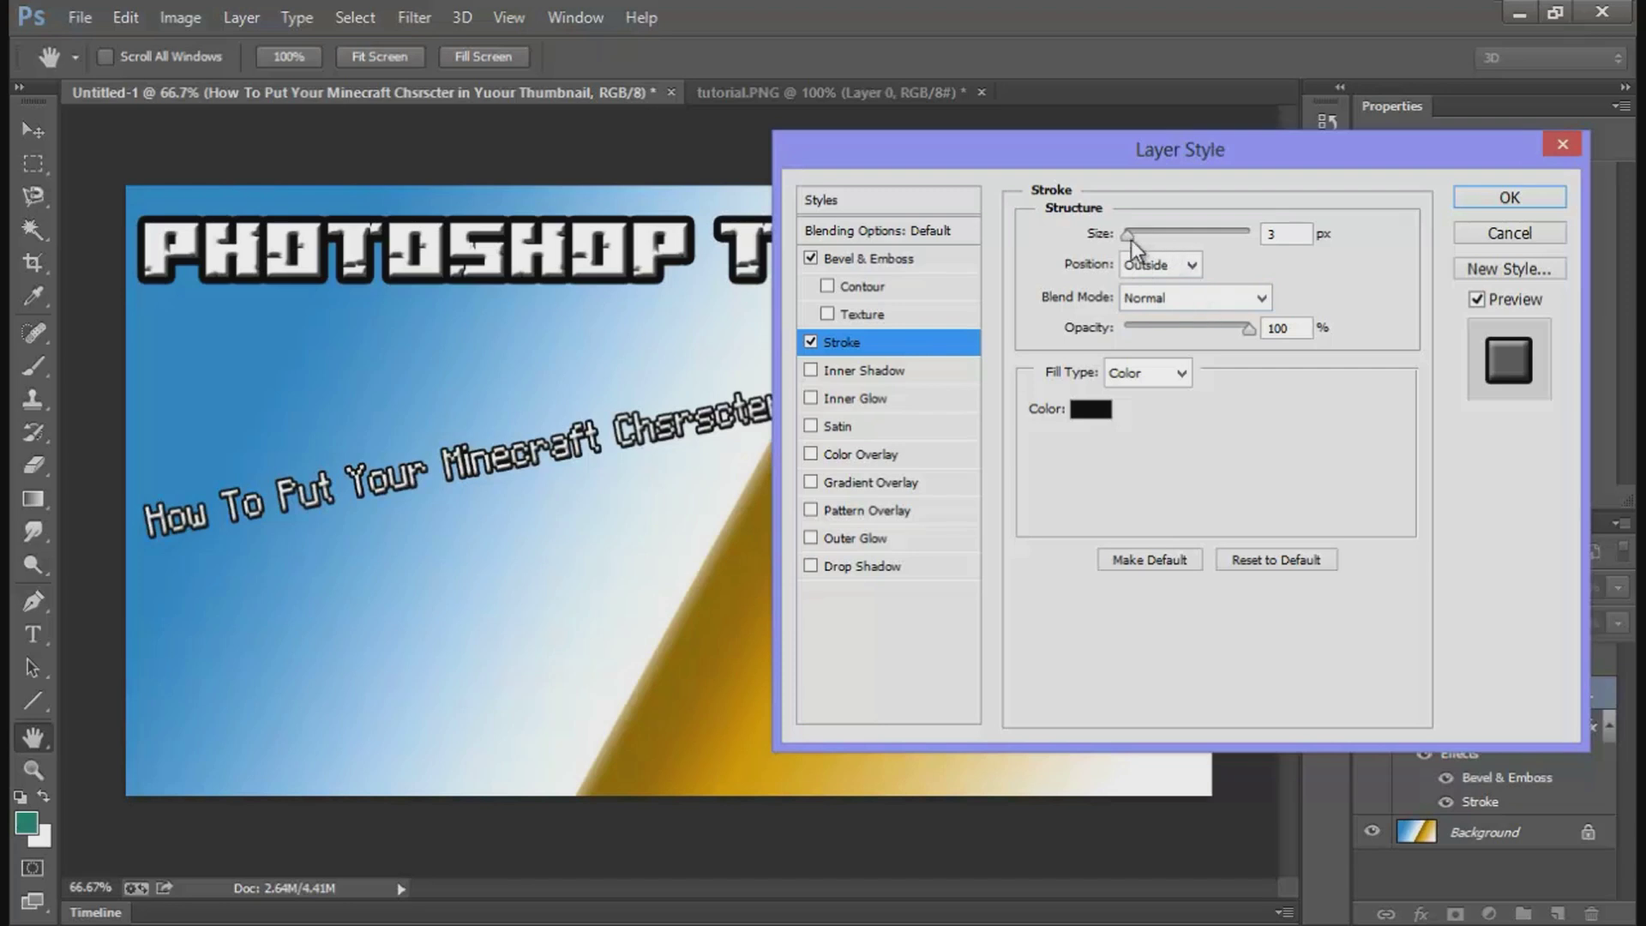
pyautogui.moveTo(1130, 239); pyautogui.dragTo(1135, 239)
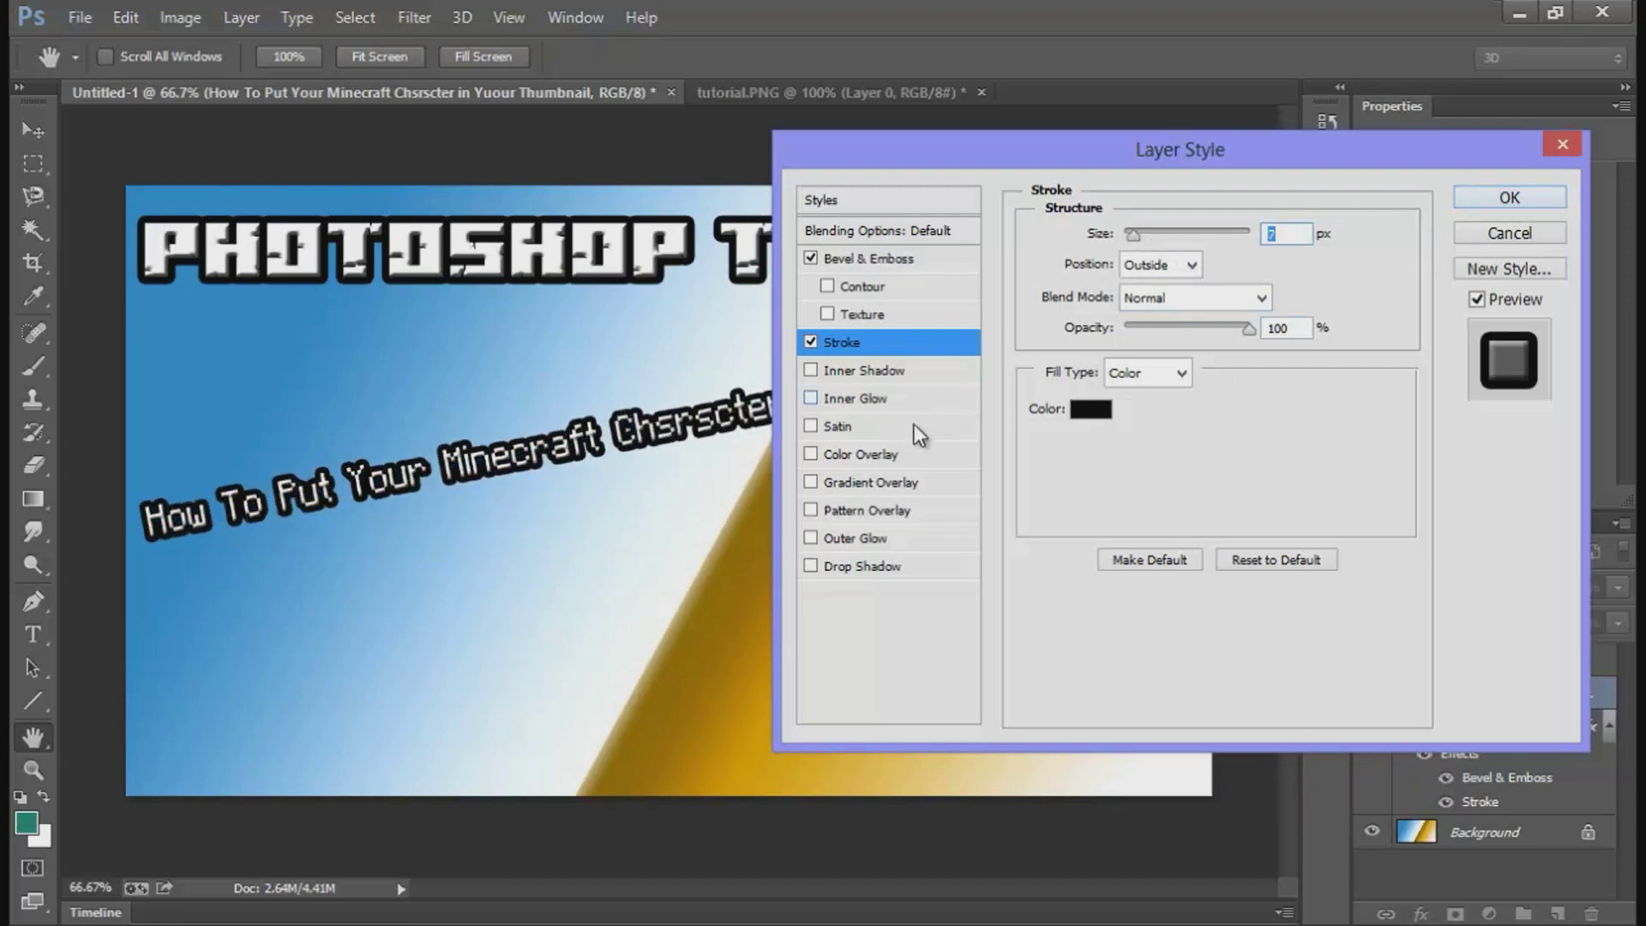
pyautogui.click(874, 540)
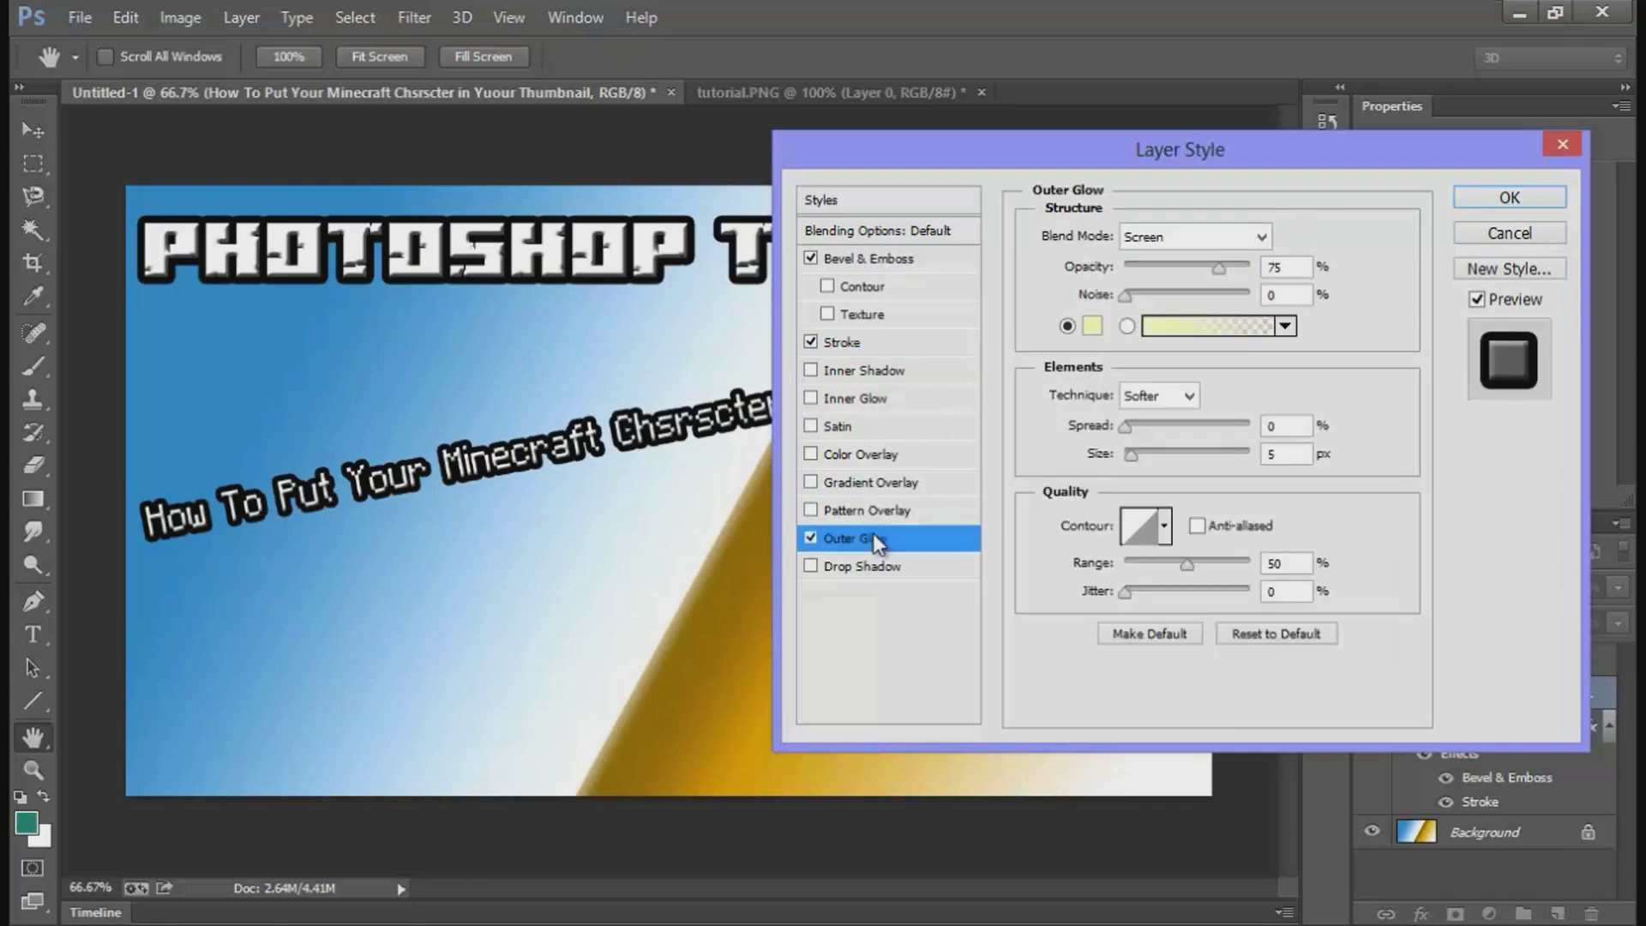
# Step: Try a blue outer glow colour and widen the glow to 40 px
pyautogui.click(1094, 329)
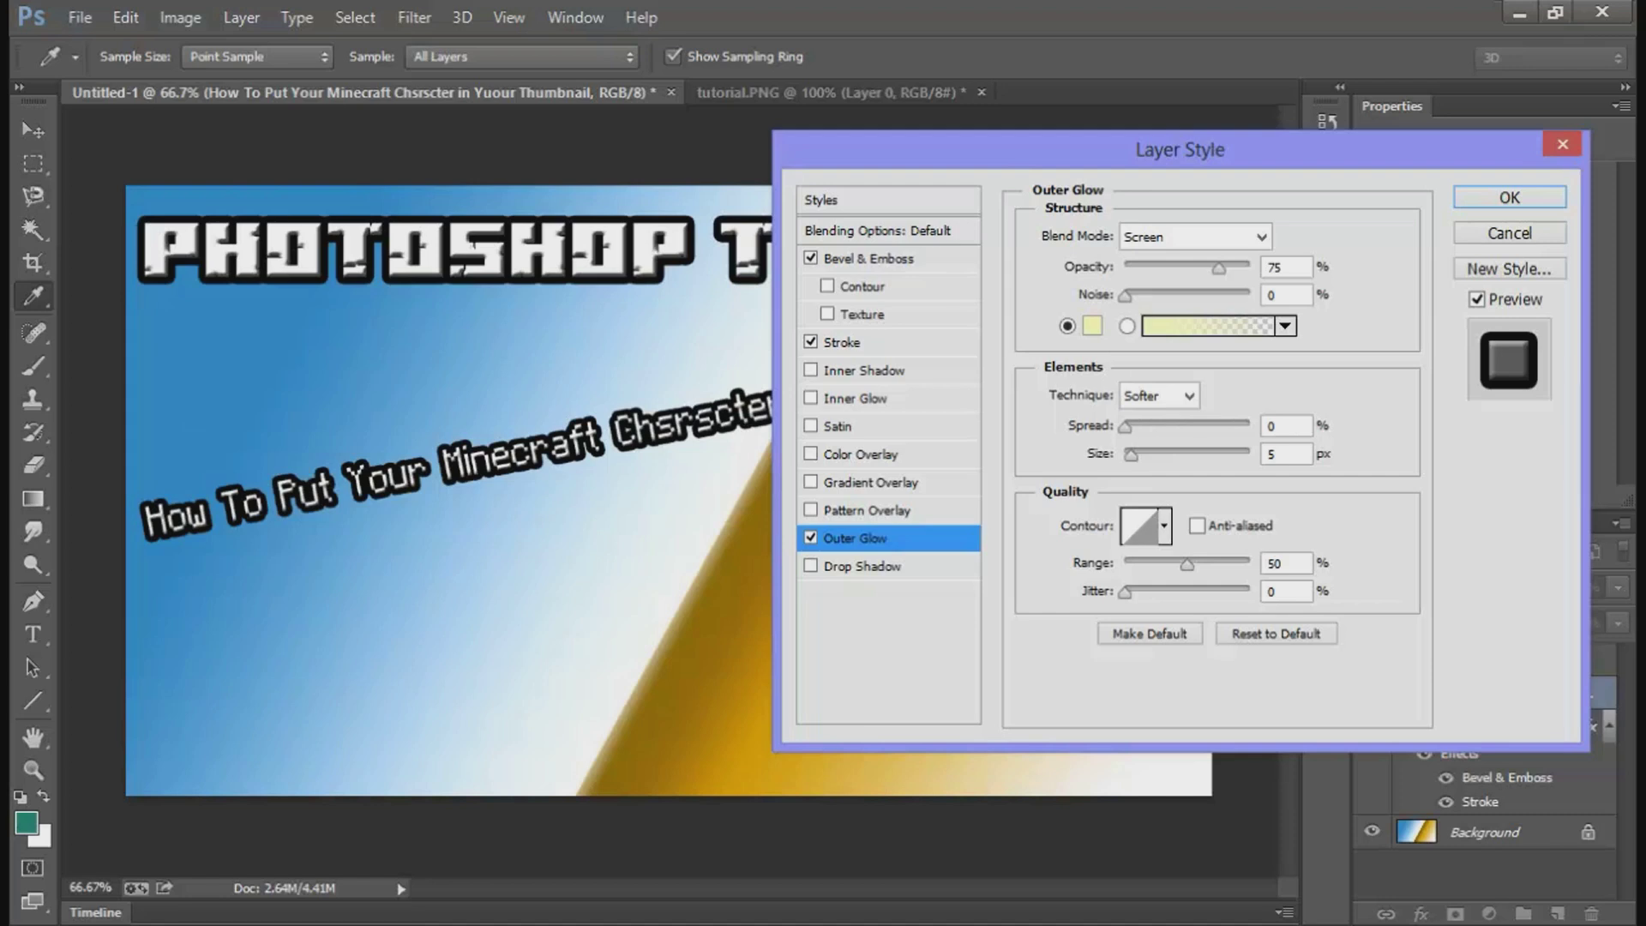
pyautogui.click(1093, 326)
pyautogui.moveTo(600, 376); pyautogui.dragTo(1448, 193)
pyautogui.click(1142, 296)
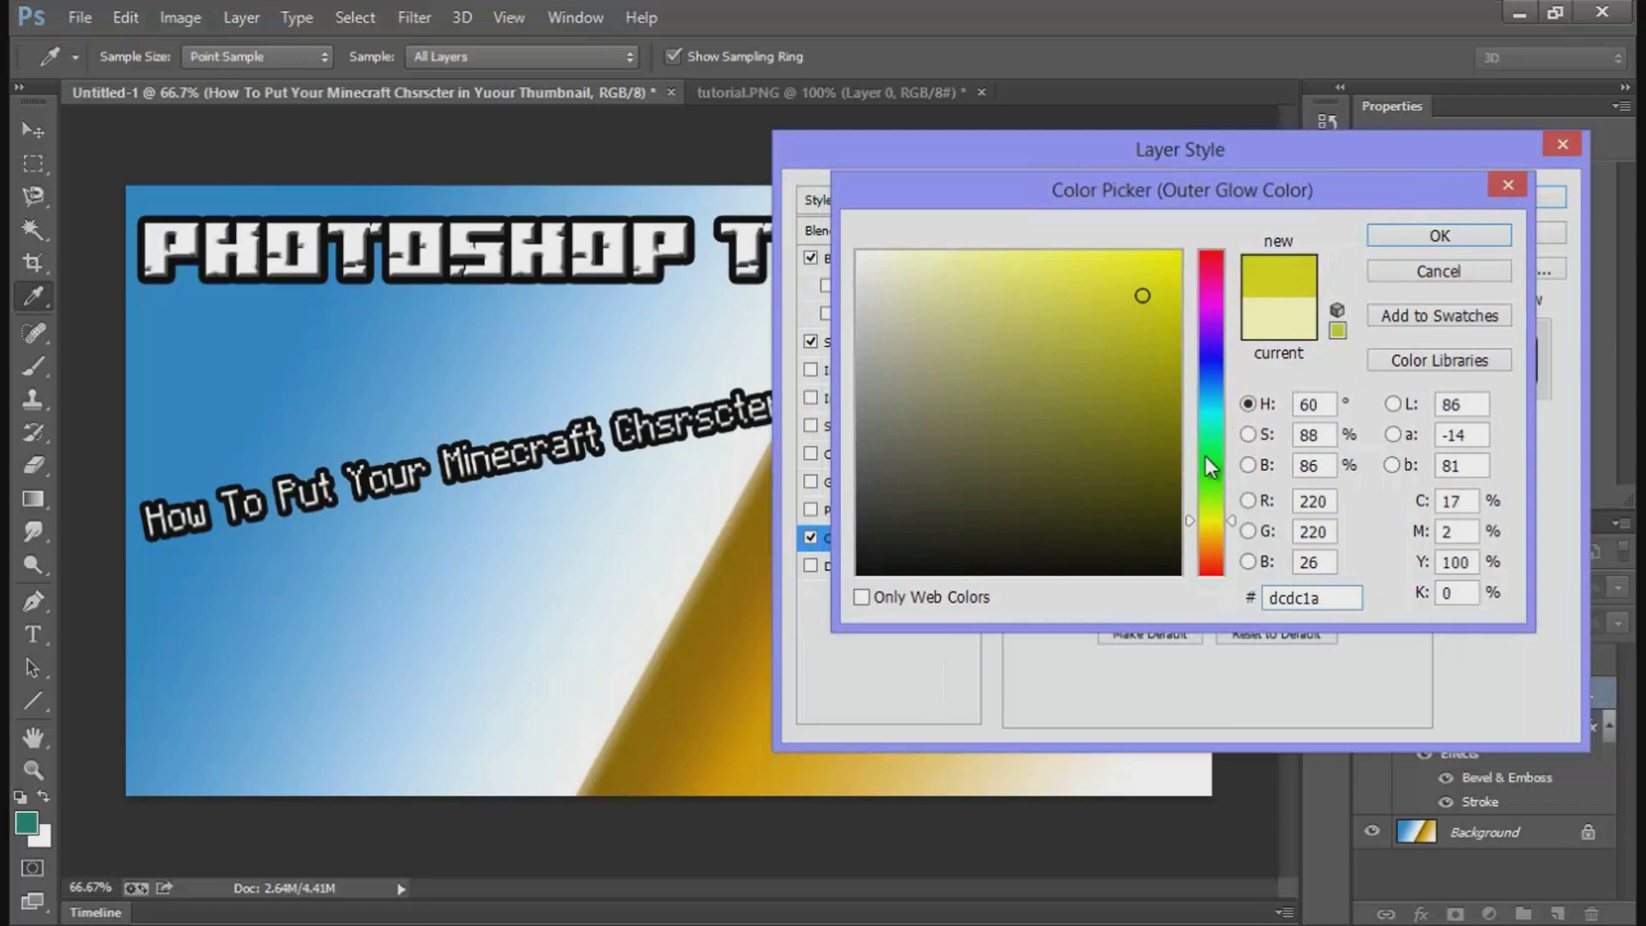
pyautogui.moveTo(1210, 467); pyautogui.dragTo(1211, 417)
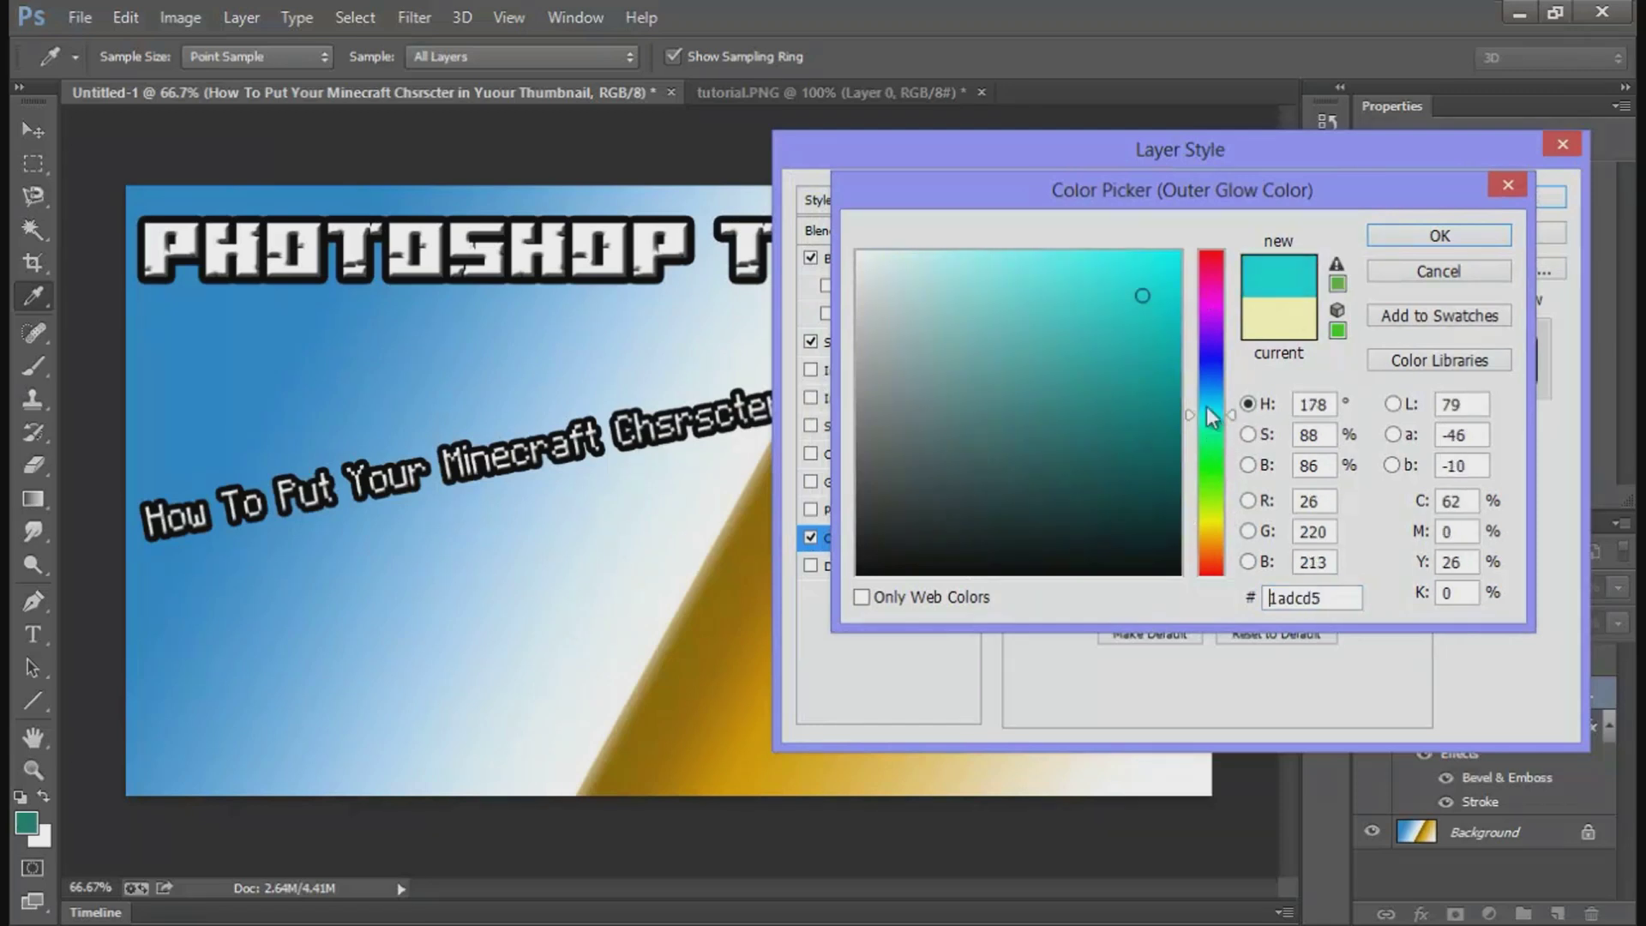
pyautogui.click(1211, 385)
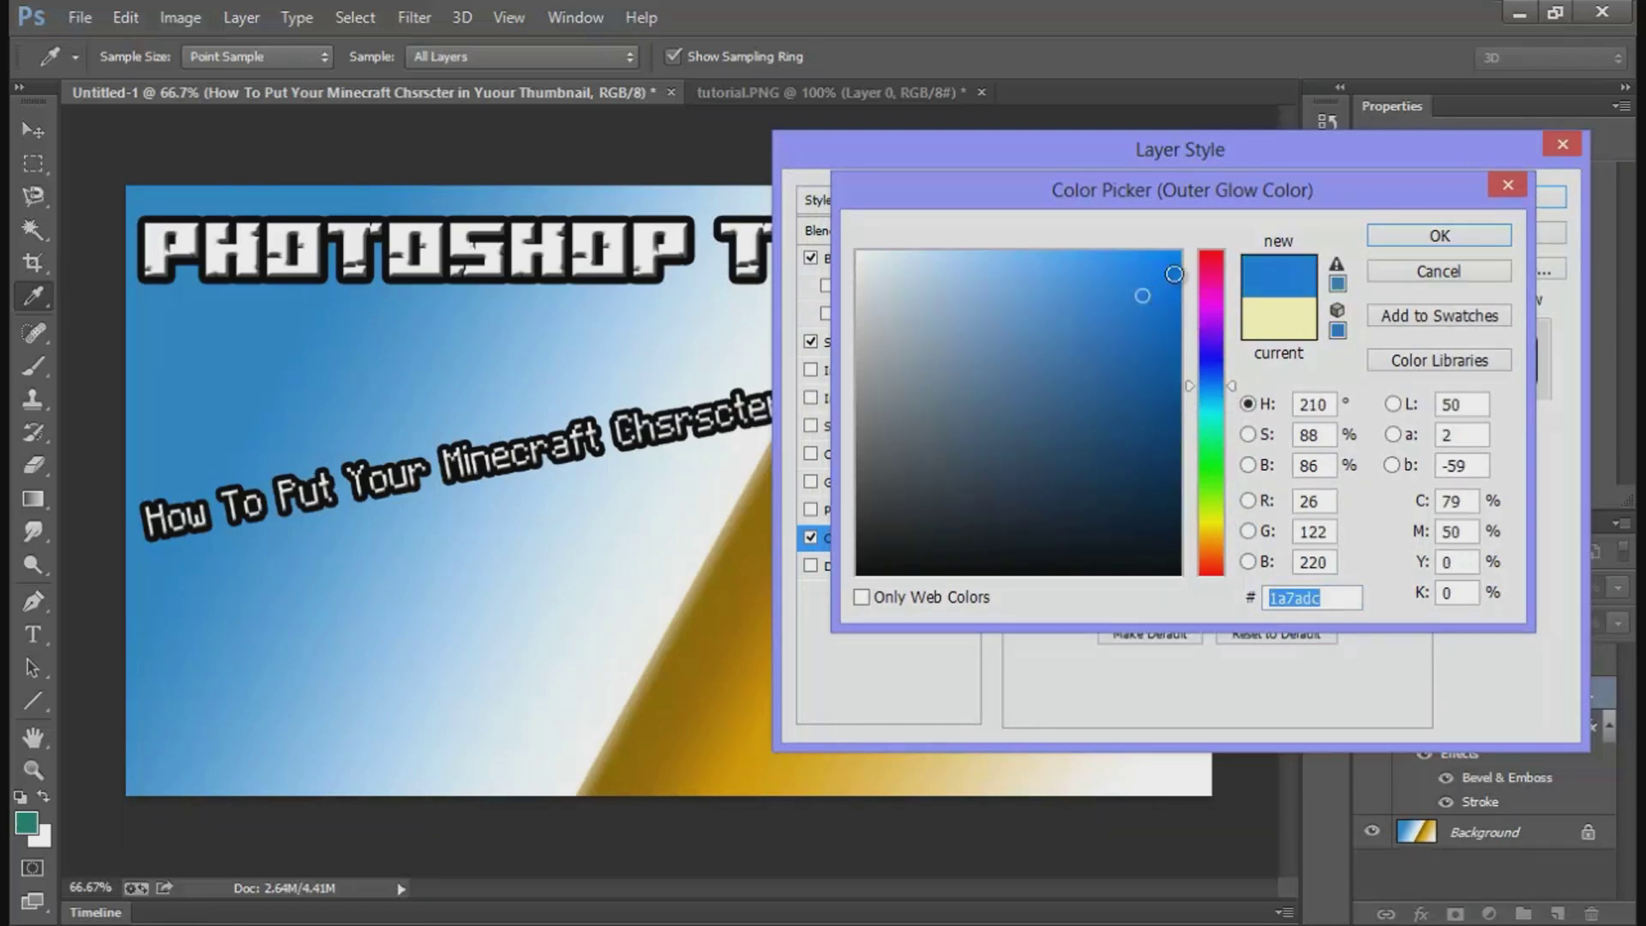
pyautogui.click(1441, 236)
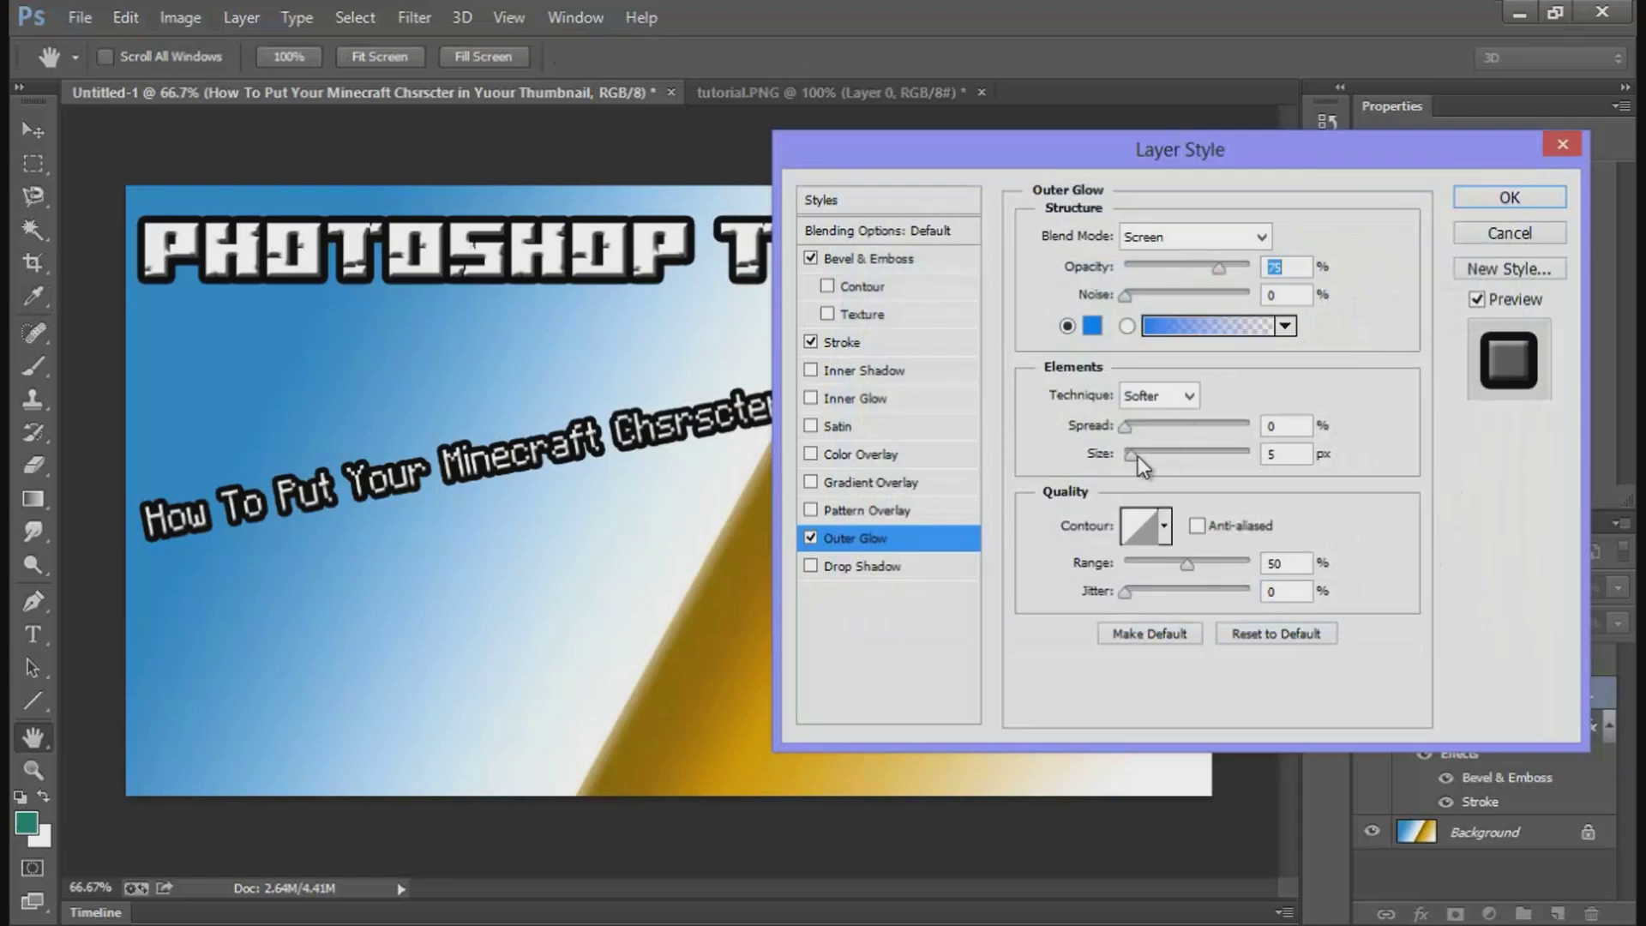
pyautogui.moveTo(1135, 459); pyautogui.dragTo(1104, 481)
# Step: Change the glow colour to cyan (00fcff) and enlarge it to 158 px
pyautogui.click(1092, 326)
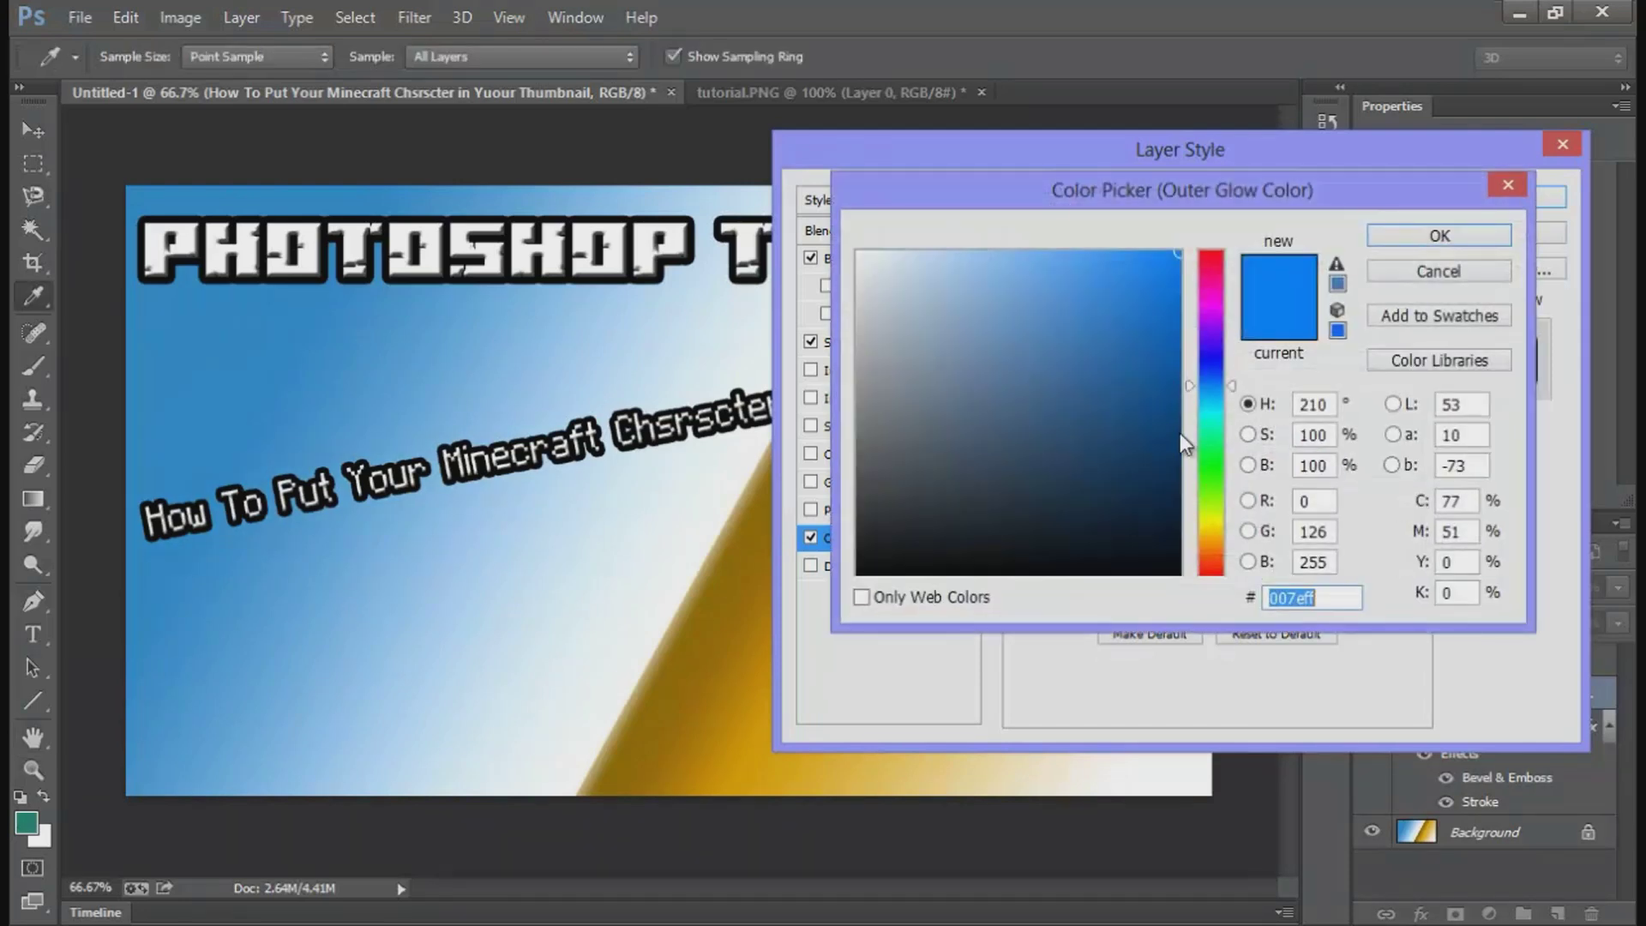
pyautogui.click(1216, 414)
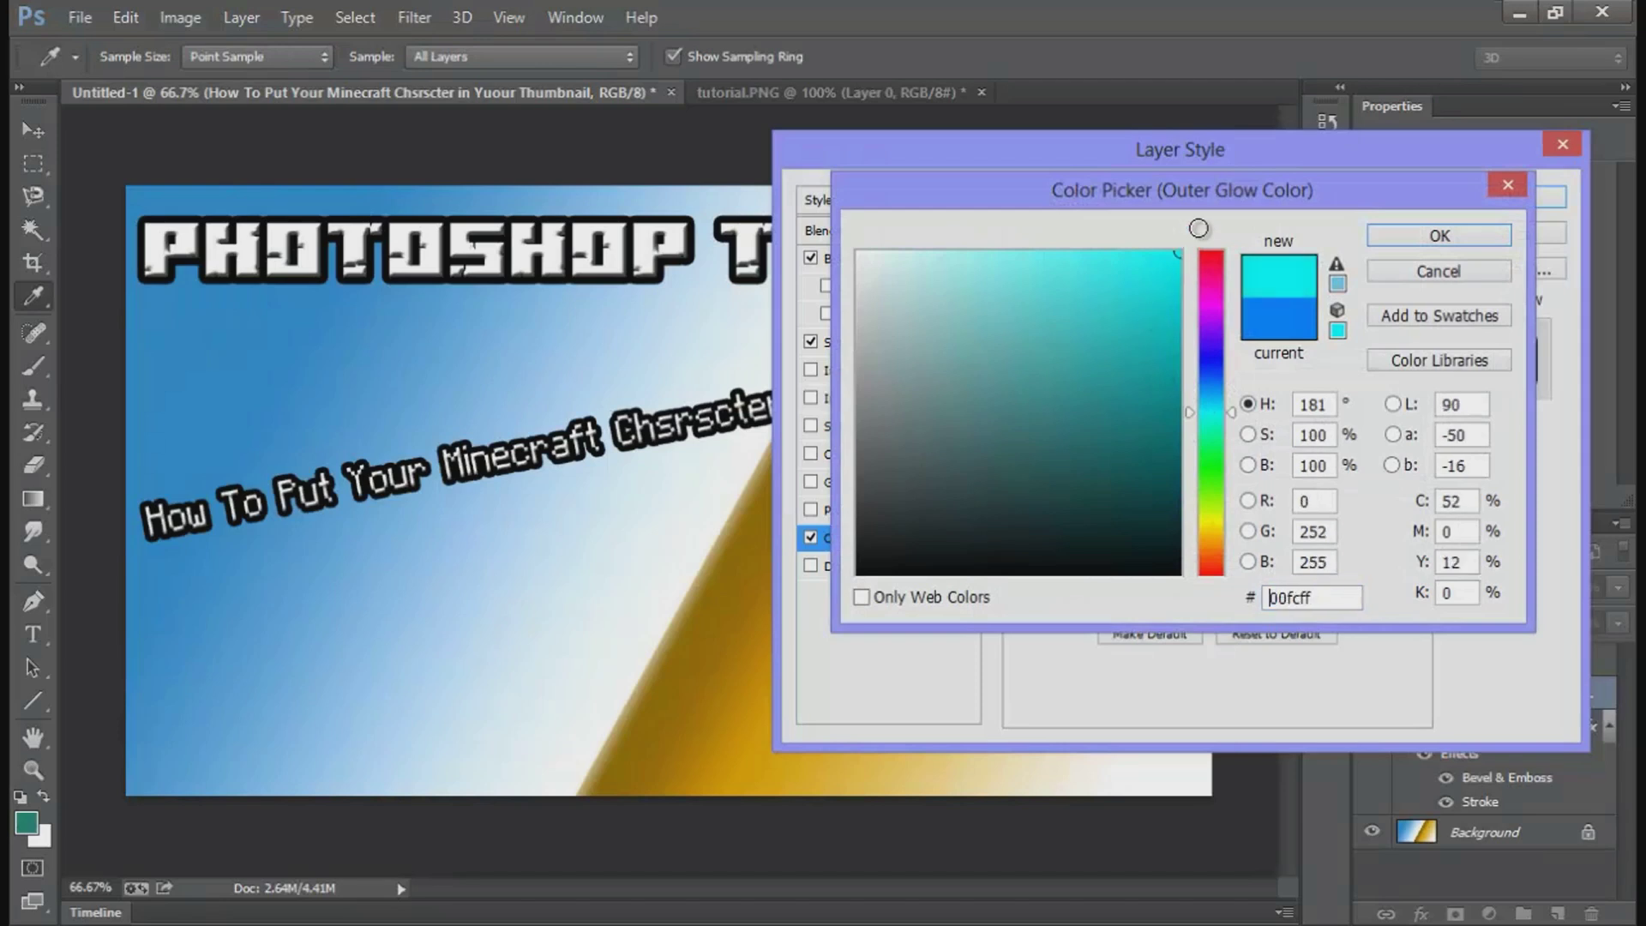
pyautogui.click(1433, 236)
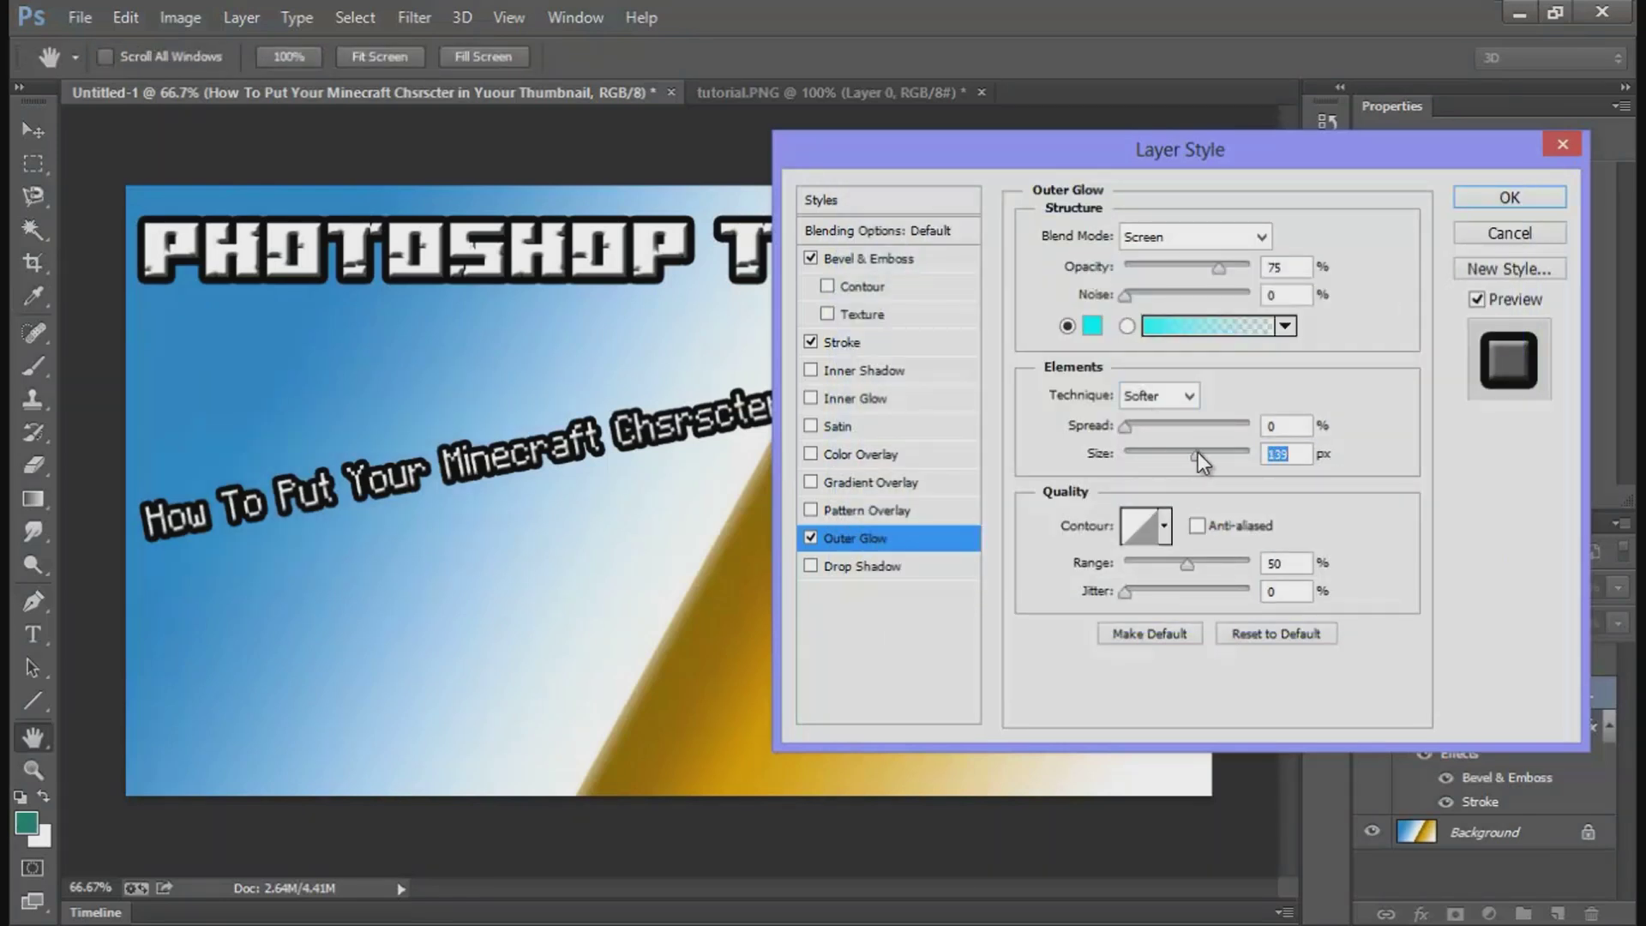
pyautogui.moveTo(1197, 452); pyautogui.dragTo(1206, 453)
# Step: Apply the styles and check the Layers panel lists Bevel & Emboss, Stroke and Outer Glow
pyautogui.click(1501, 204)
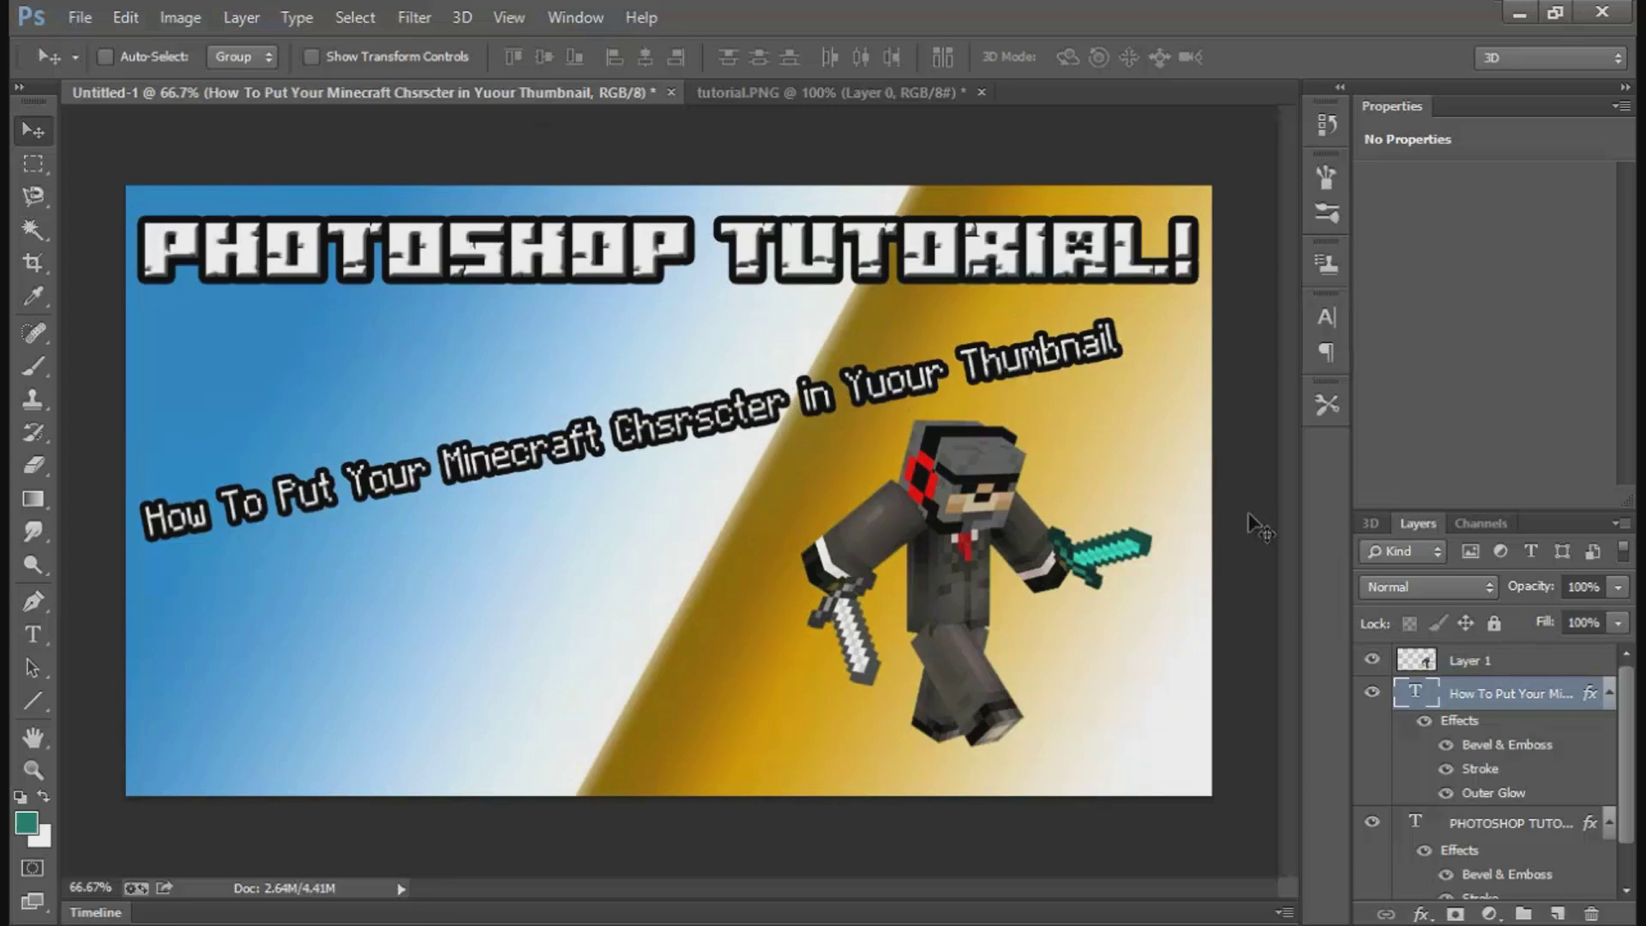
pyautogui.scroll(-1, 1573, 768)
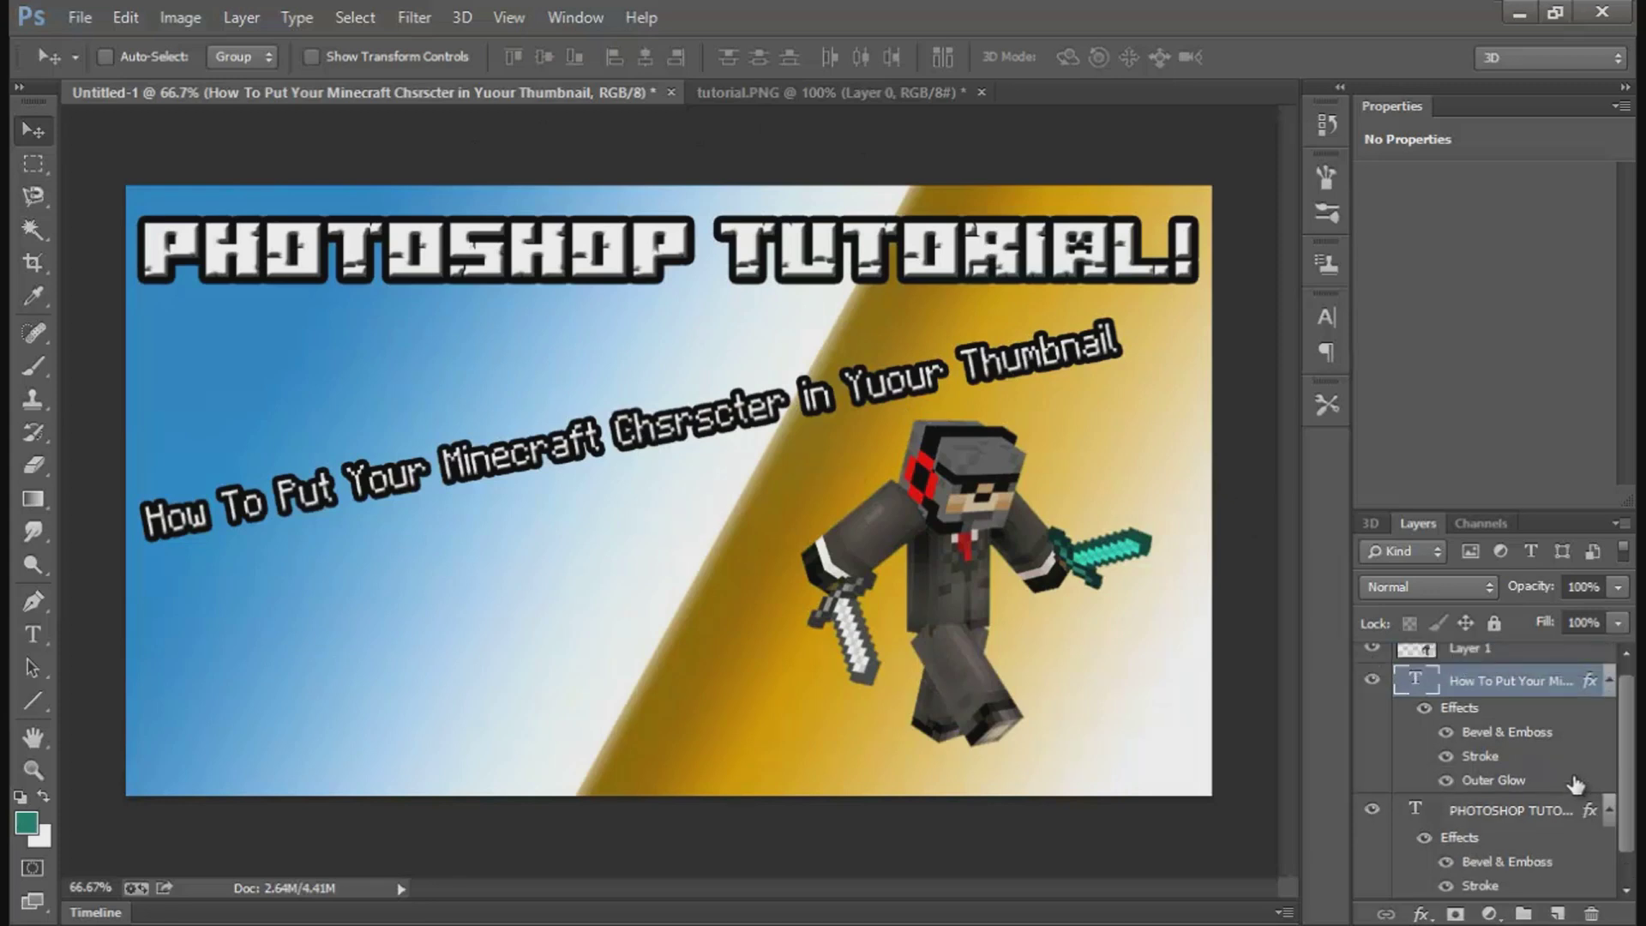
pyautogui.scroll(1, 1577, 784)
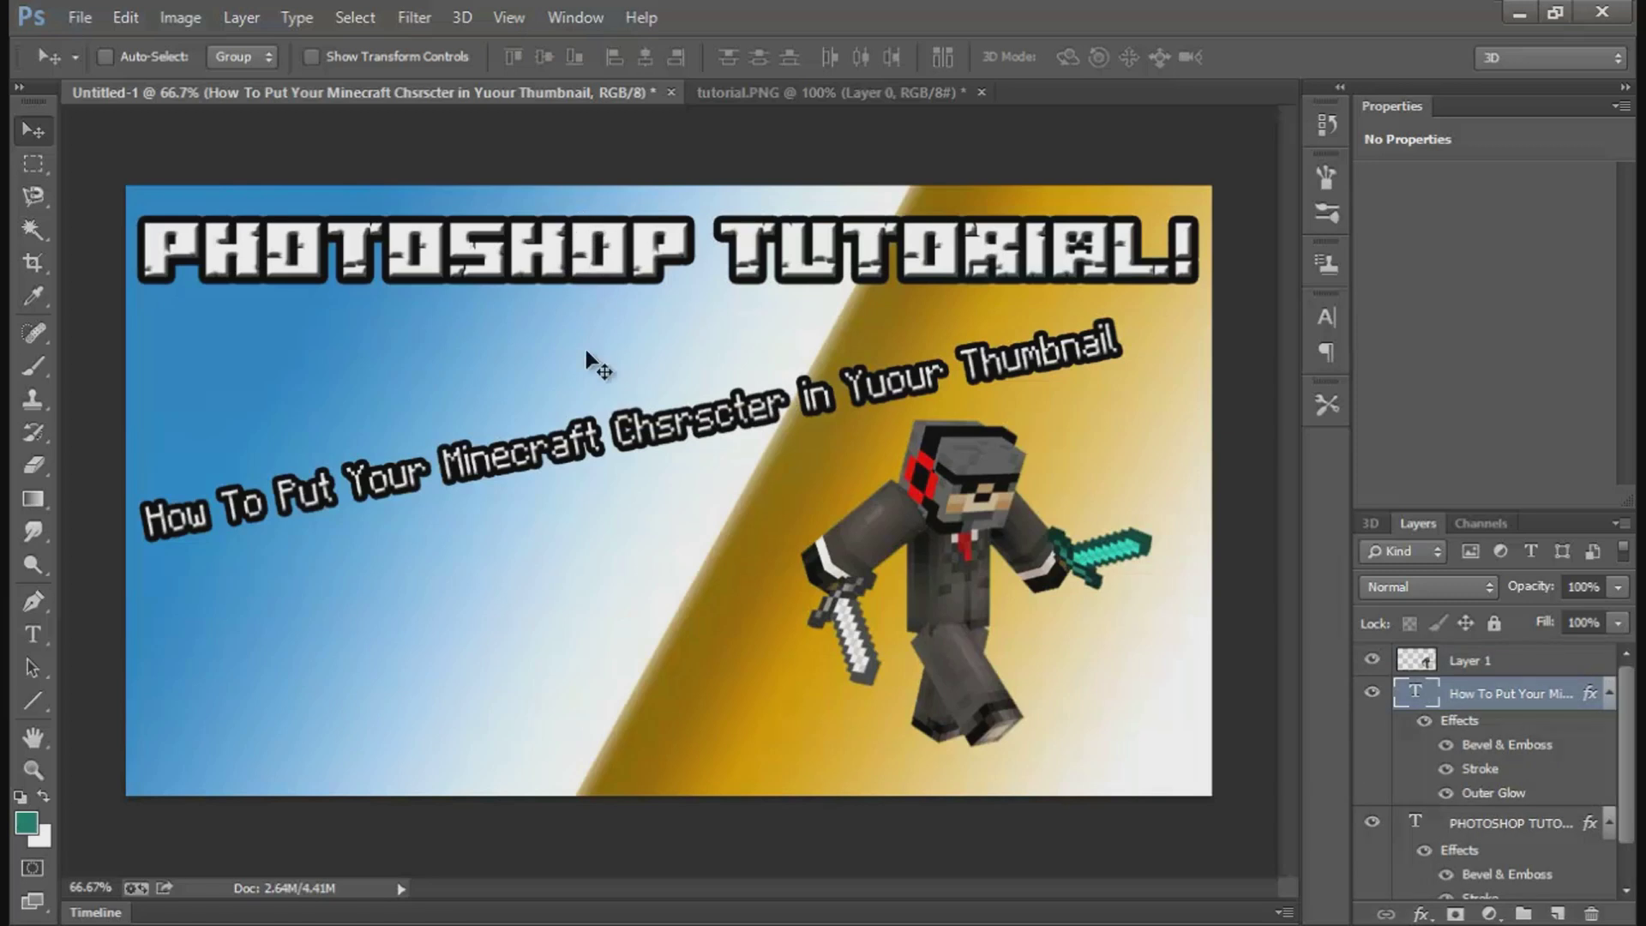
# Step: Fix the subtitle typos 'Chsrscter' to 'Character' and 'Yuour' to 'Your'
pyautogui.click(32, 634)
pyautogui.click(681, 429)
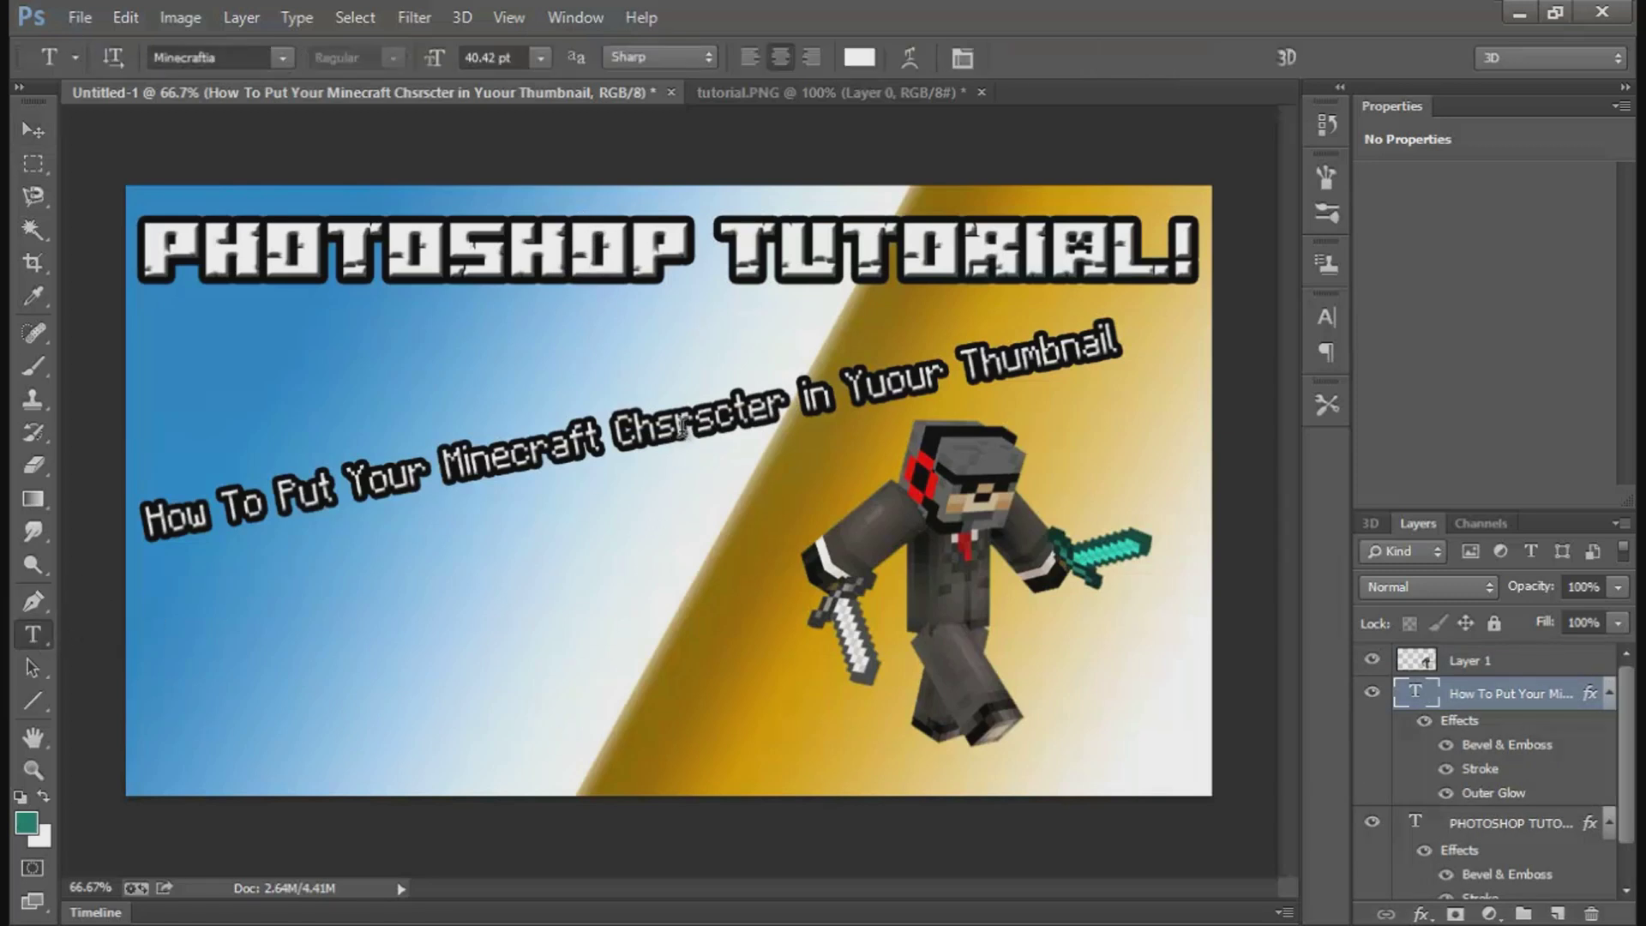
pyautogui.press('BackSpace')
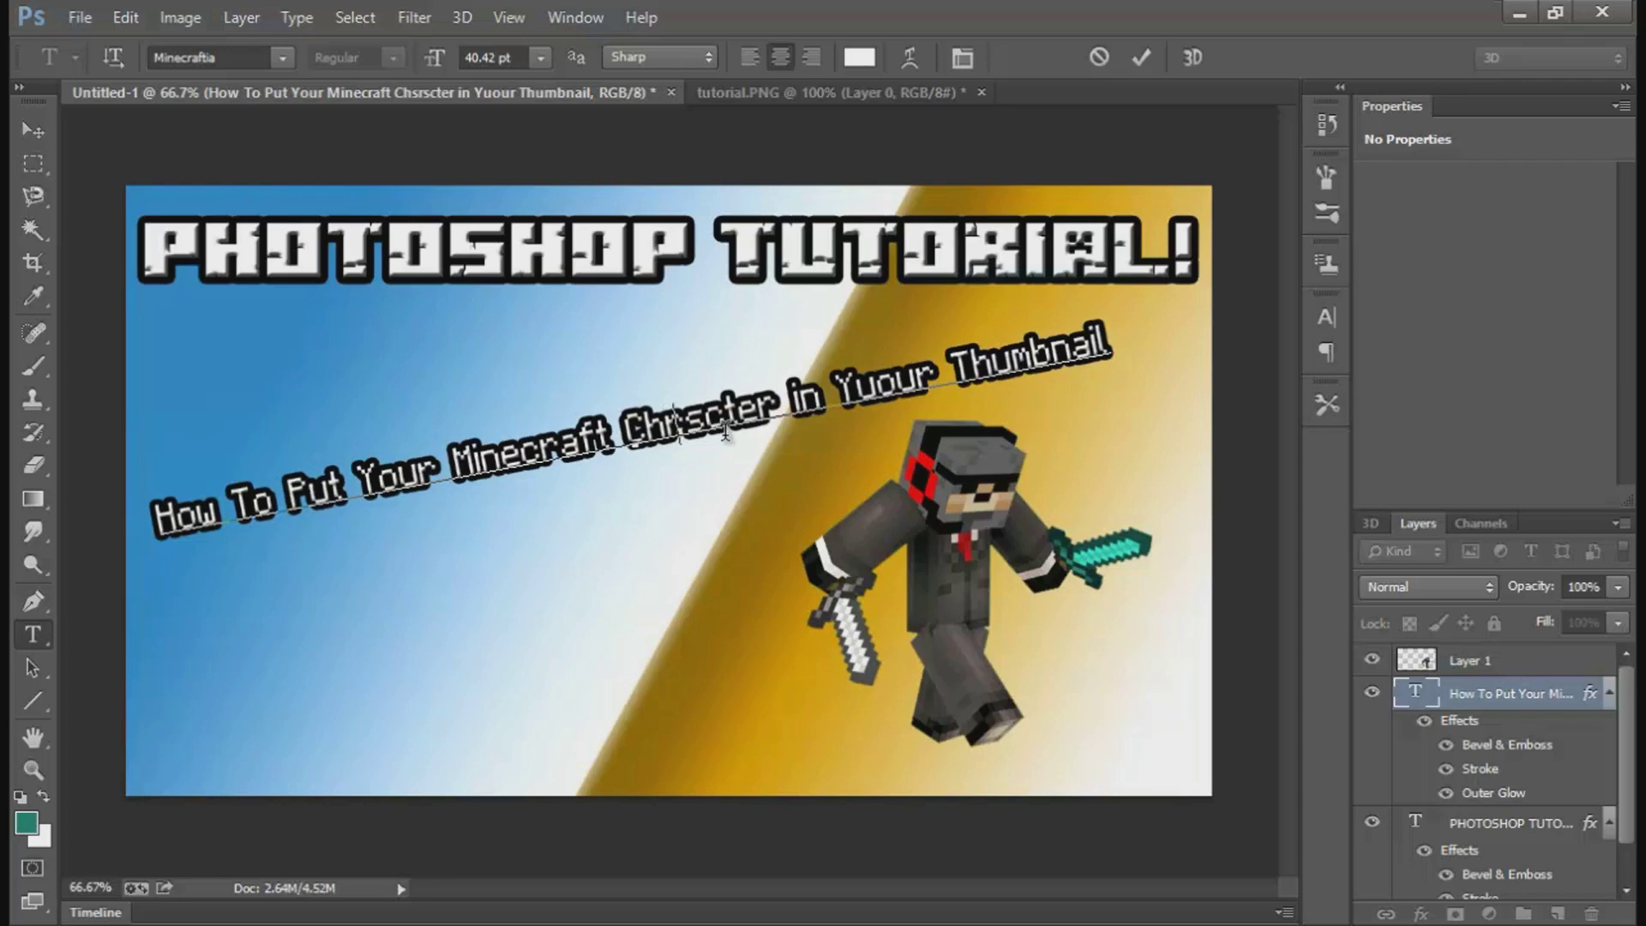
pyautogui.write('a')
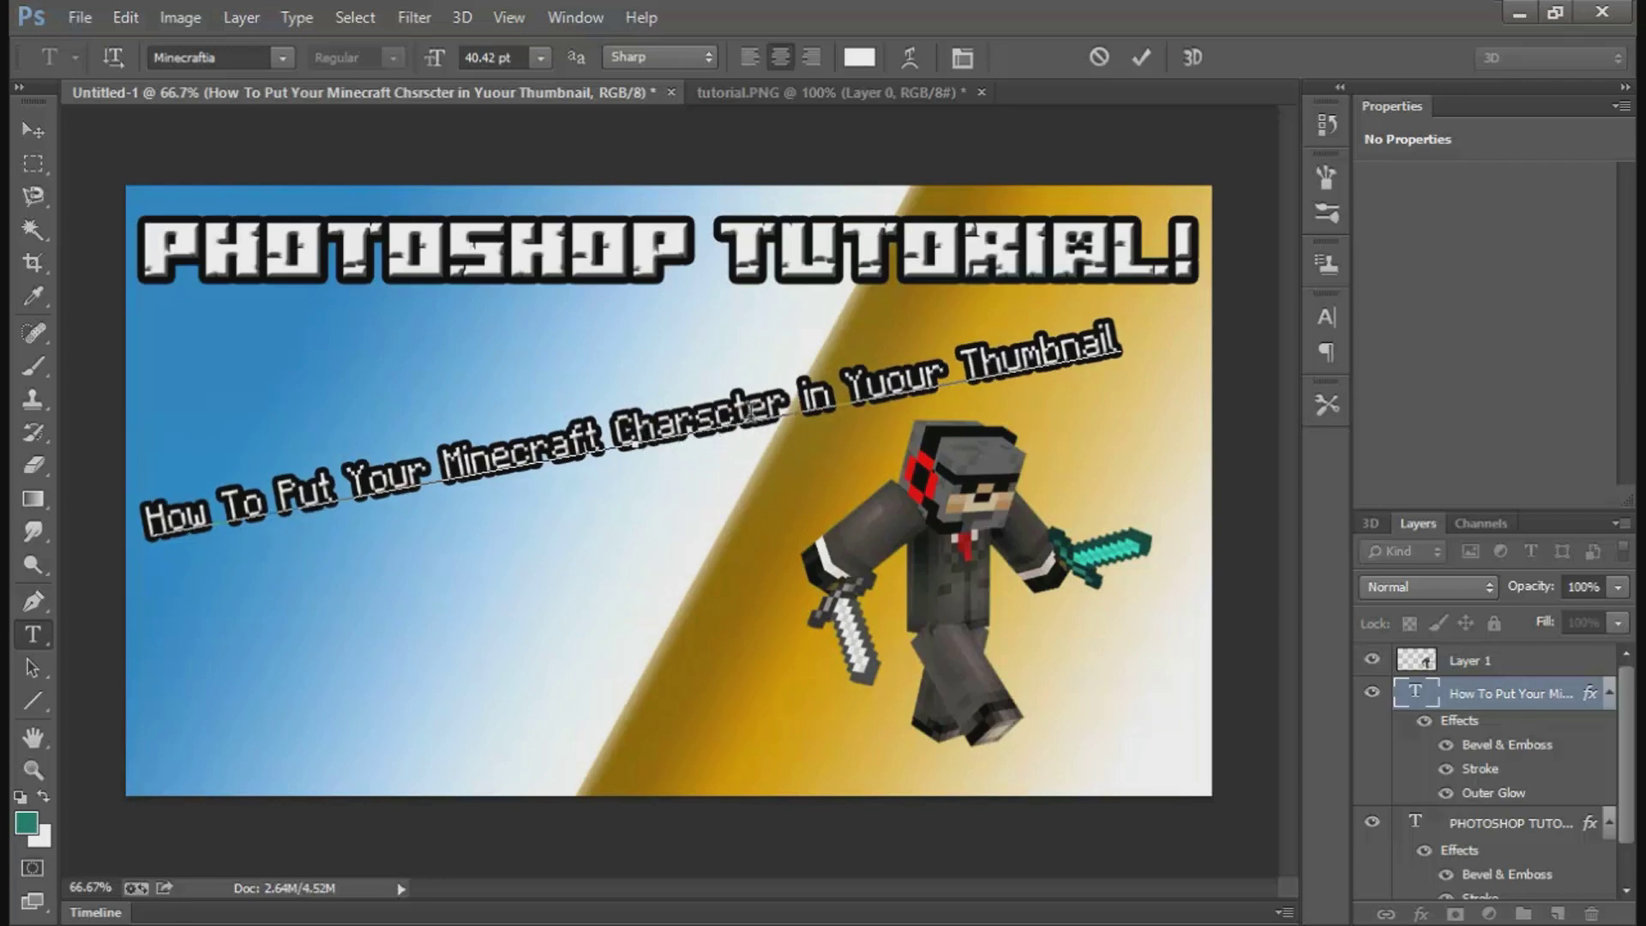
pyautogui.press('BackSpace')
pyautogui.write('a')
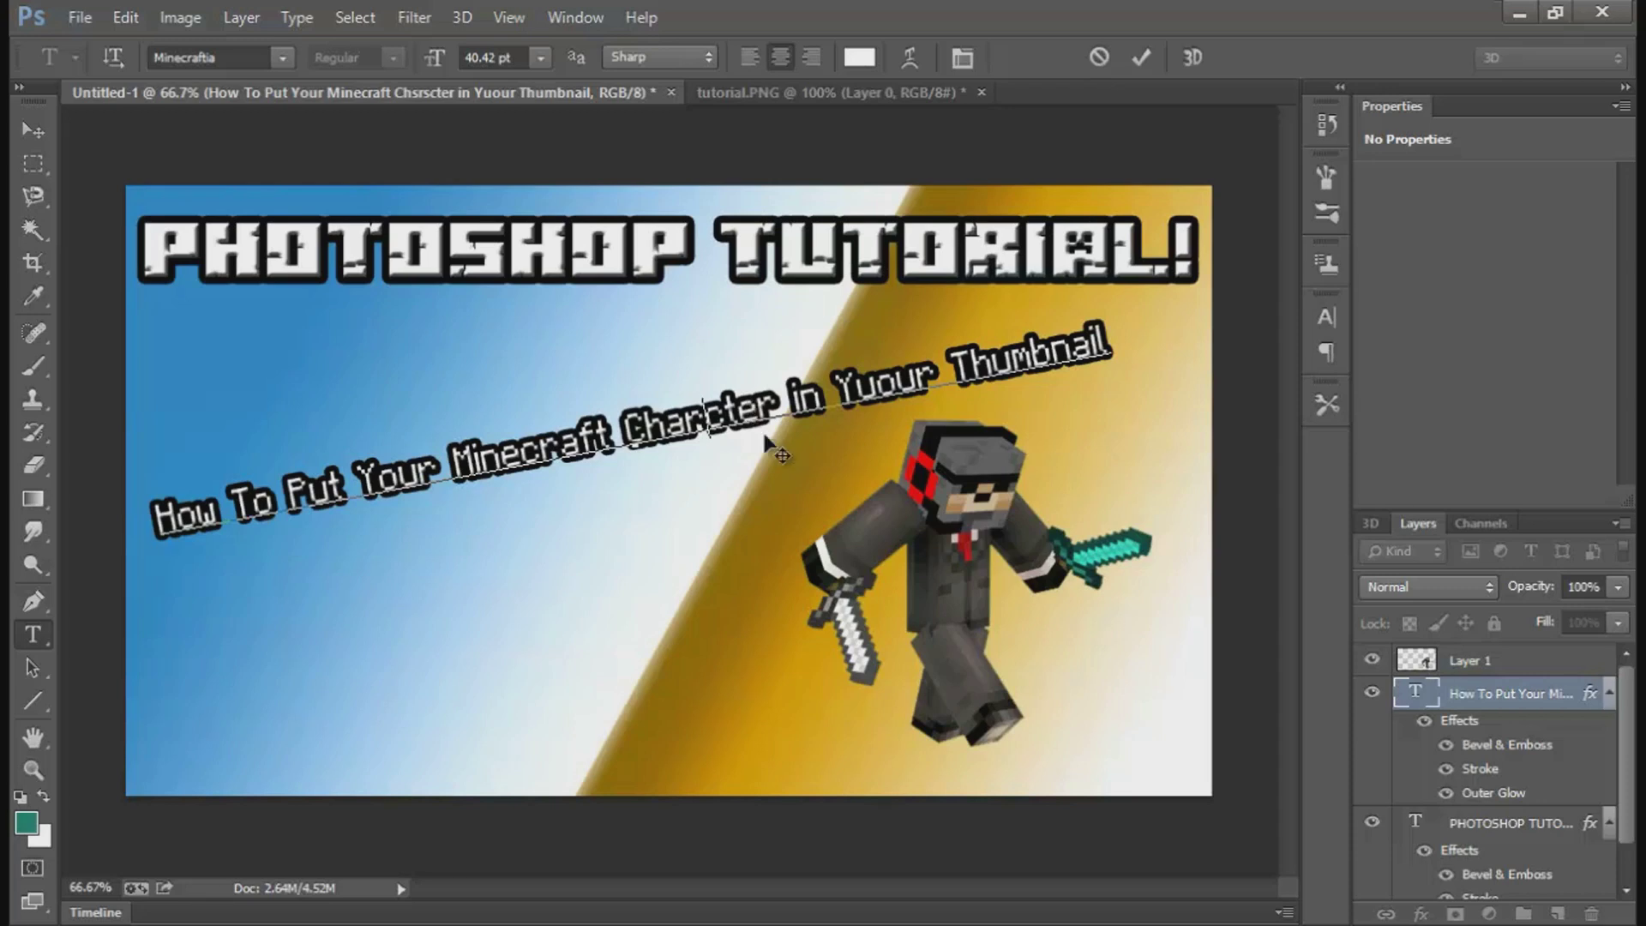
pyautogui.write('a')
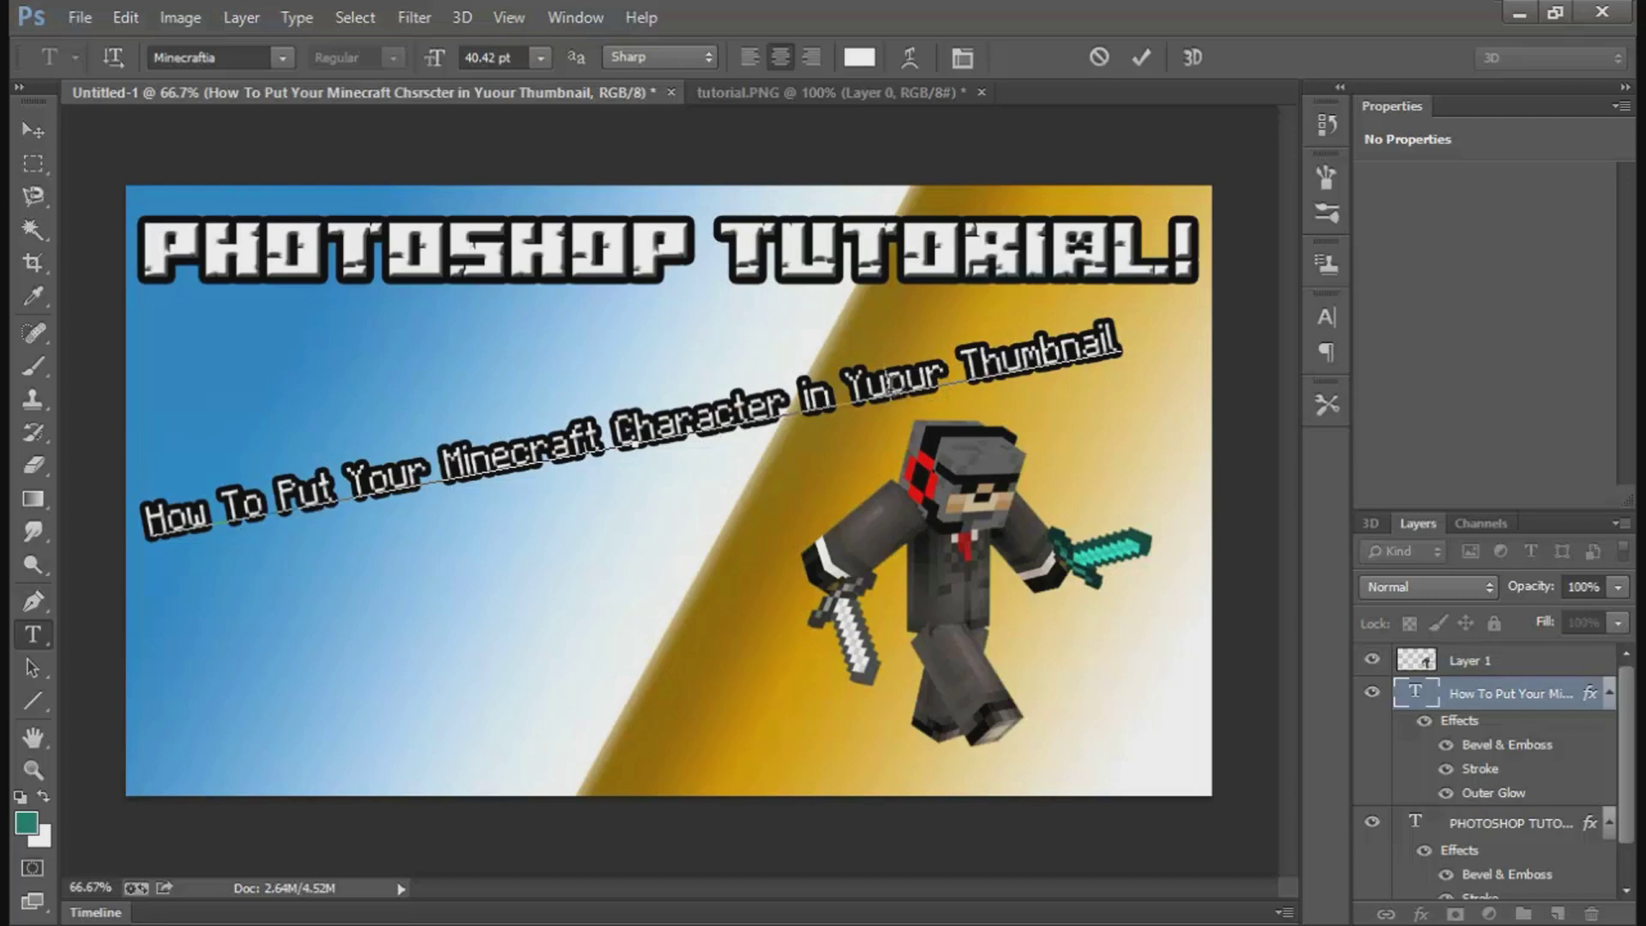
pyautogui.press('Delete')
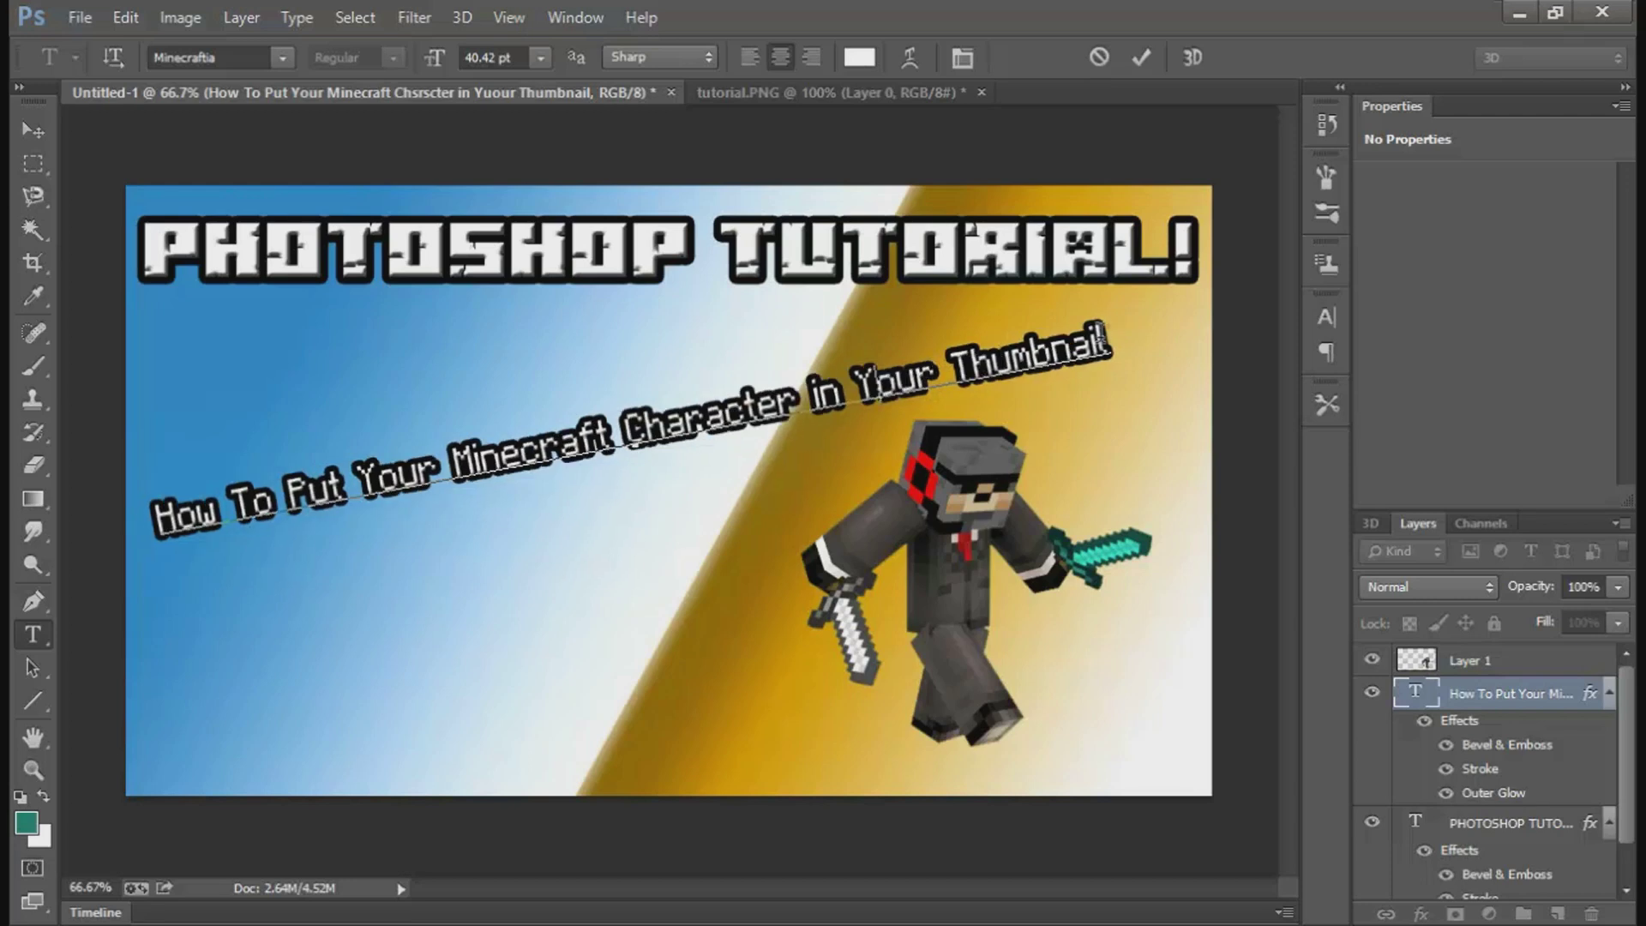
# Step: Commit the corrected subtitle text with the Move tool
pyautogui.click(33, 130)
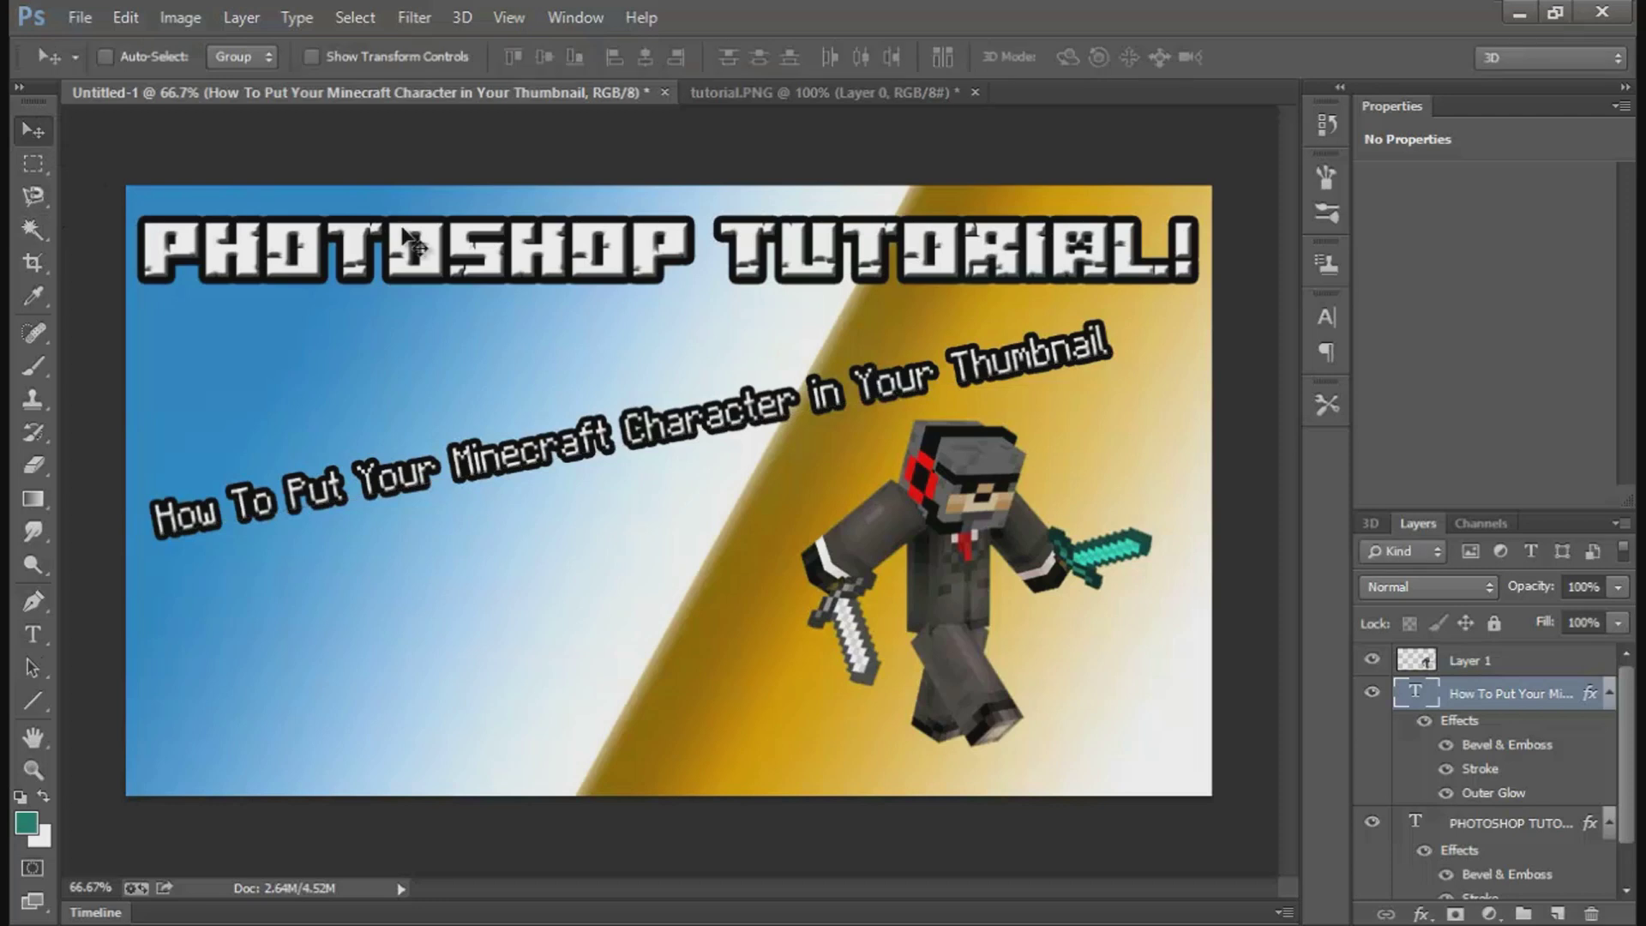